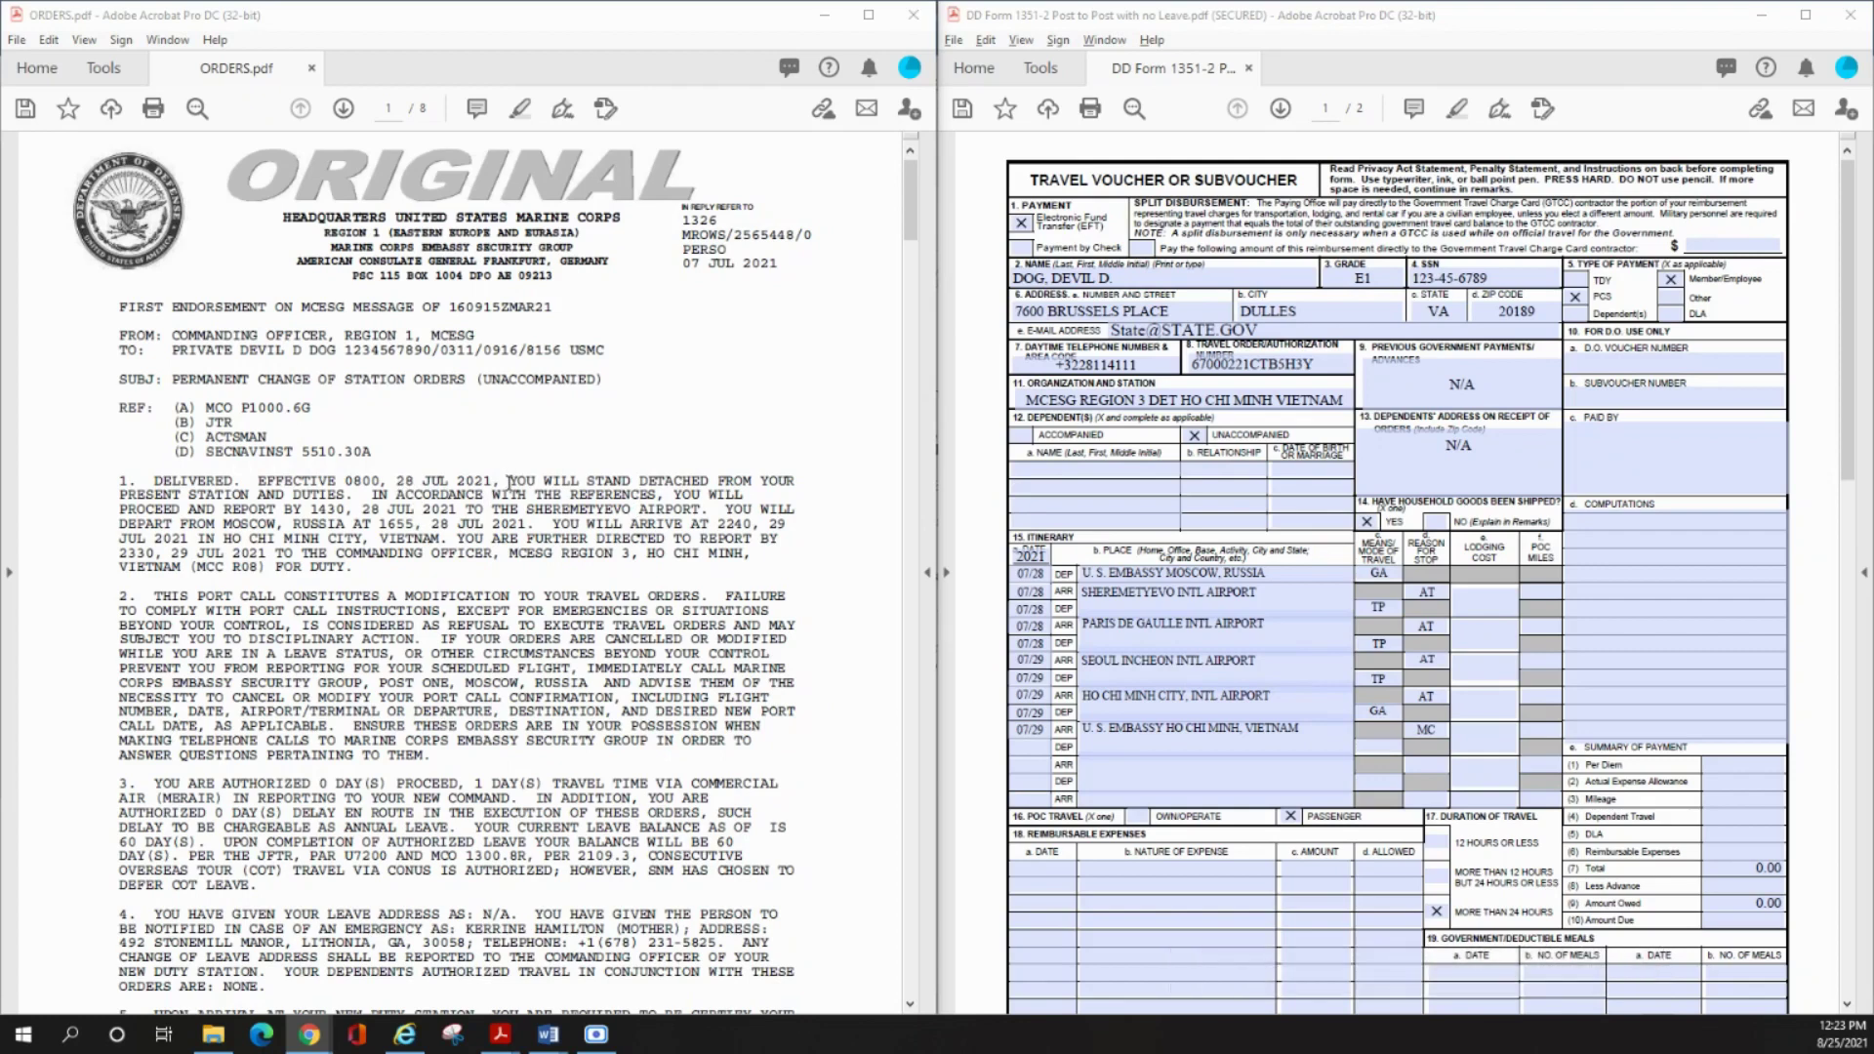
# - Highlight the voucher's traveler name, grade E1, SSN, e-mail, phone and travel order number for checking
pyautogui.click(1014, 465)
pyautogui.click(1020, 278)
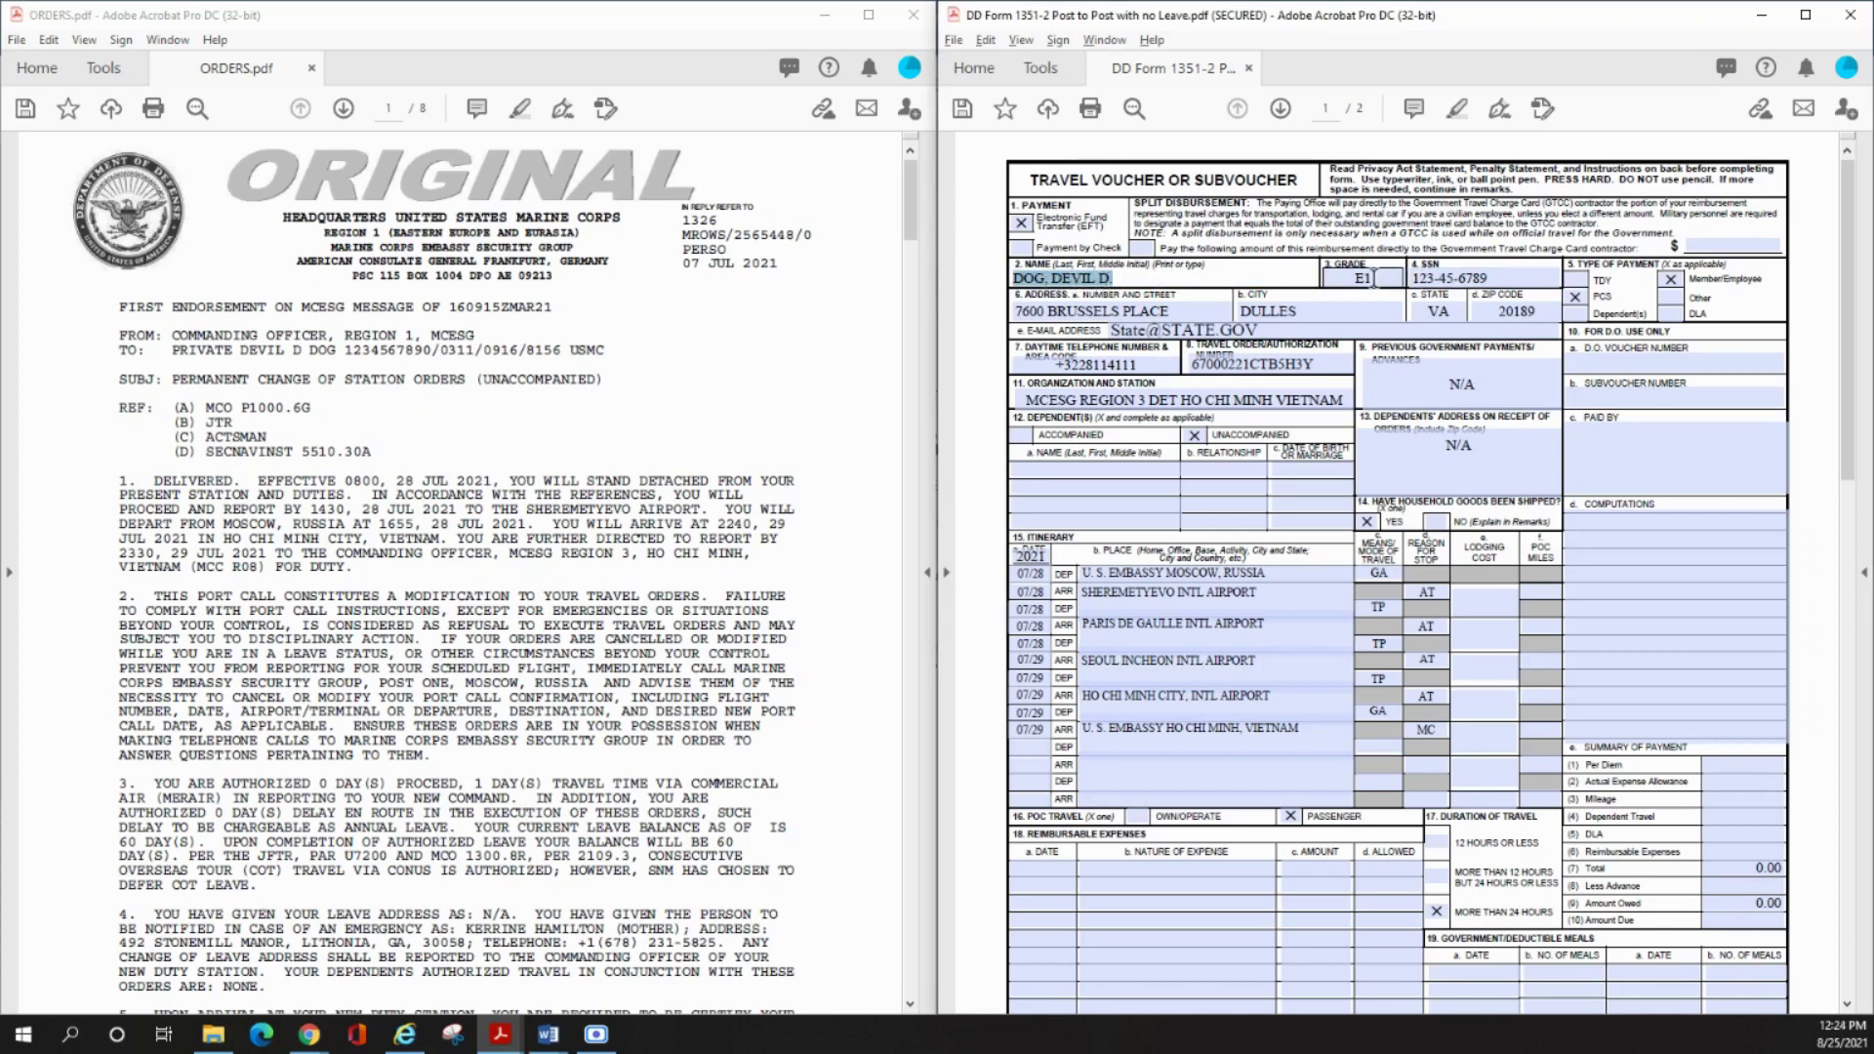
pyautogui.click(1370, 278)
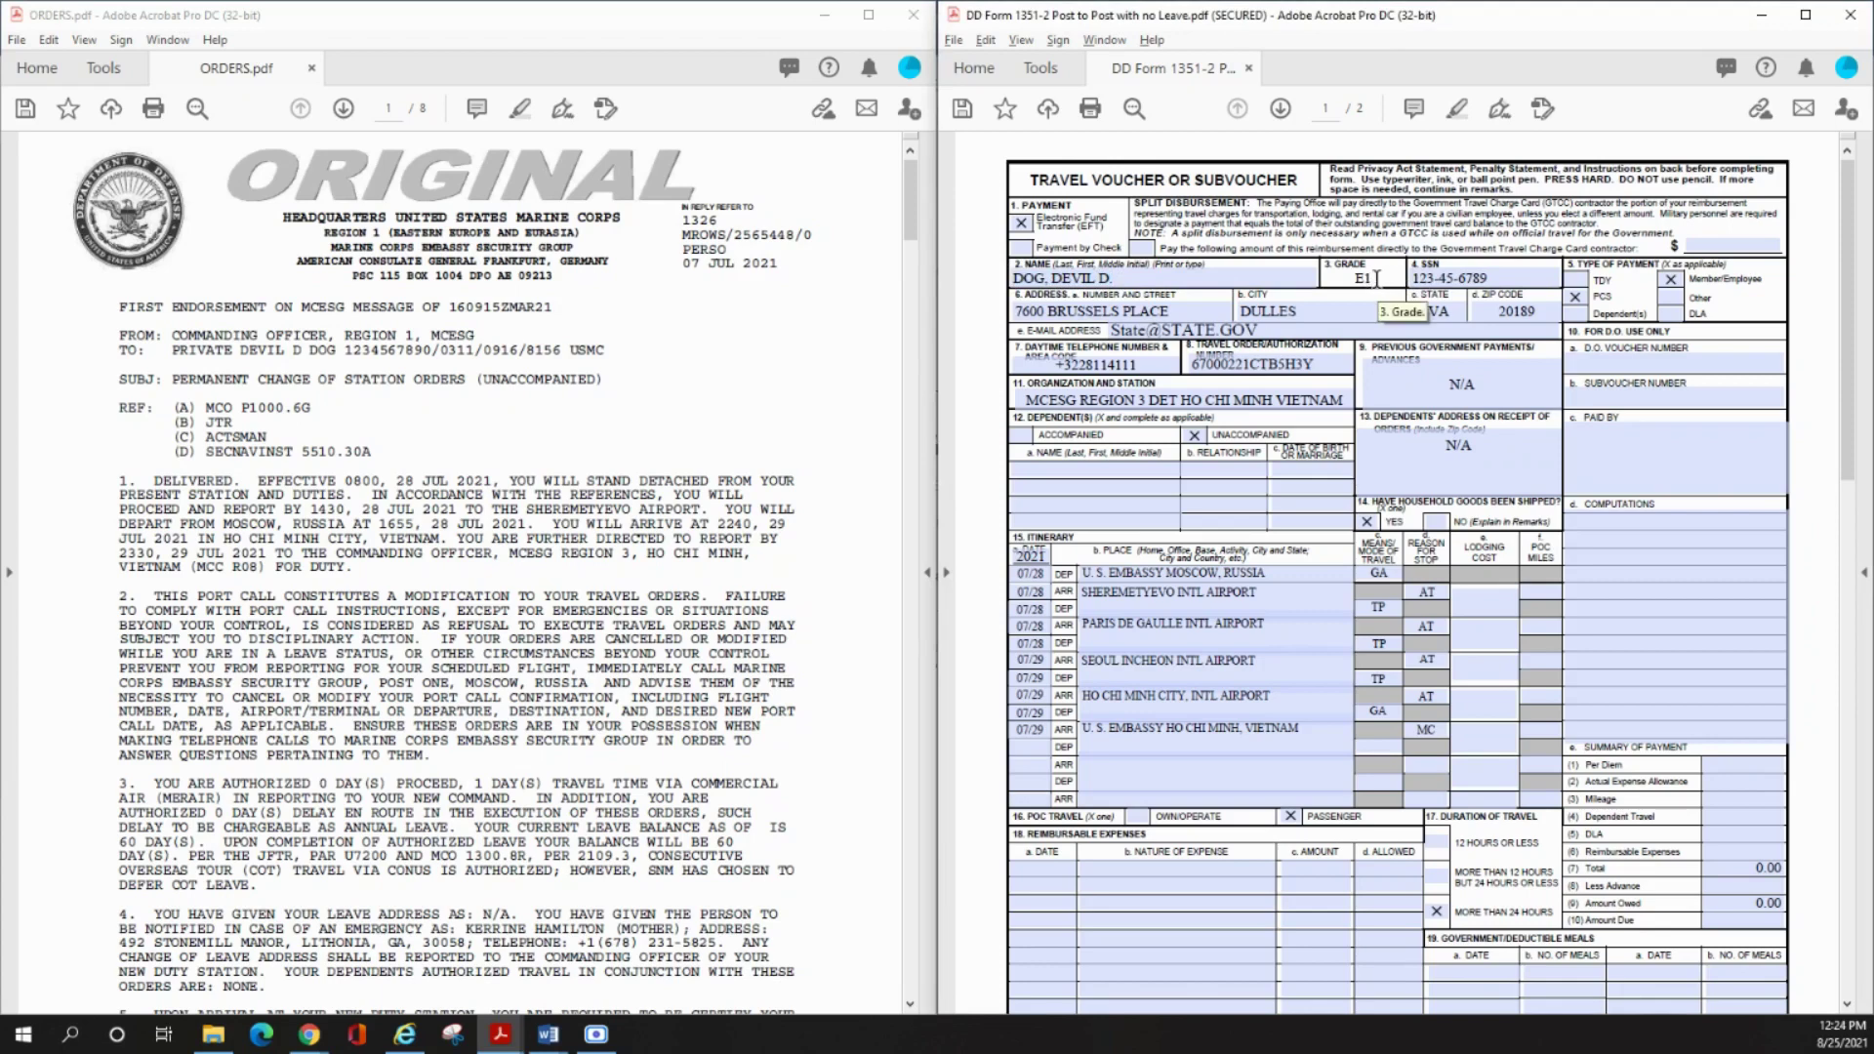
pyautogui.click(1438, 276)
pyautogui.doubleClick(1438, 276)
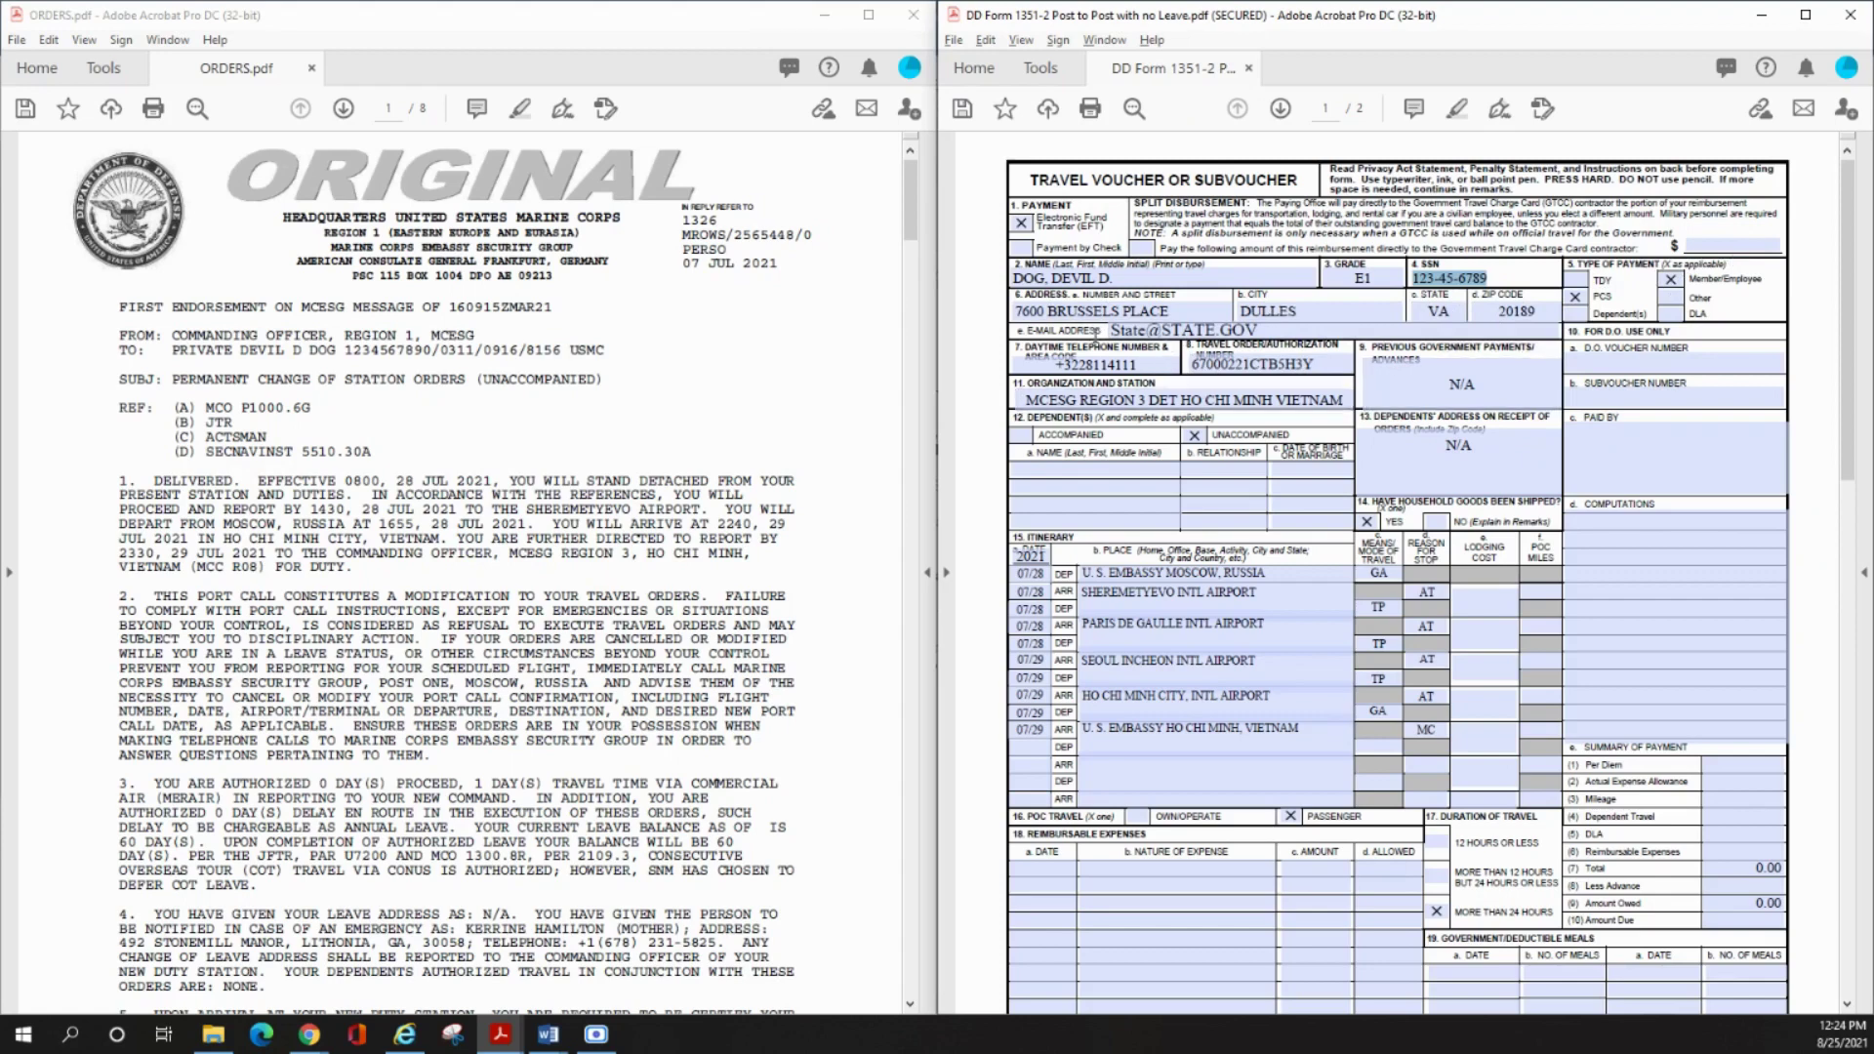
pyautogui.moveTo(1133, 328); pyautogui.dragTo(1311, 330)
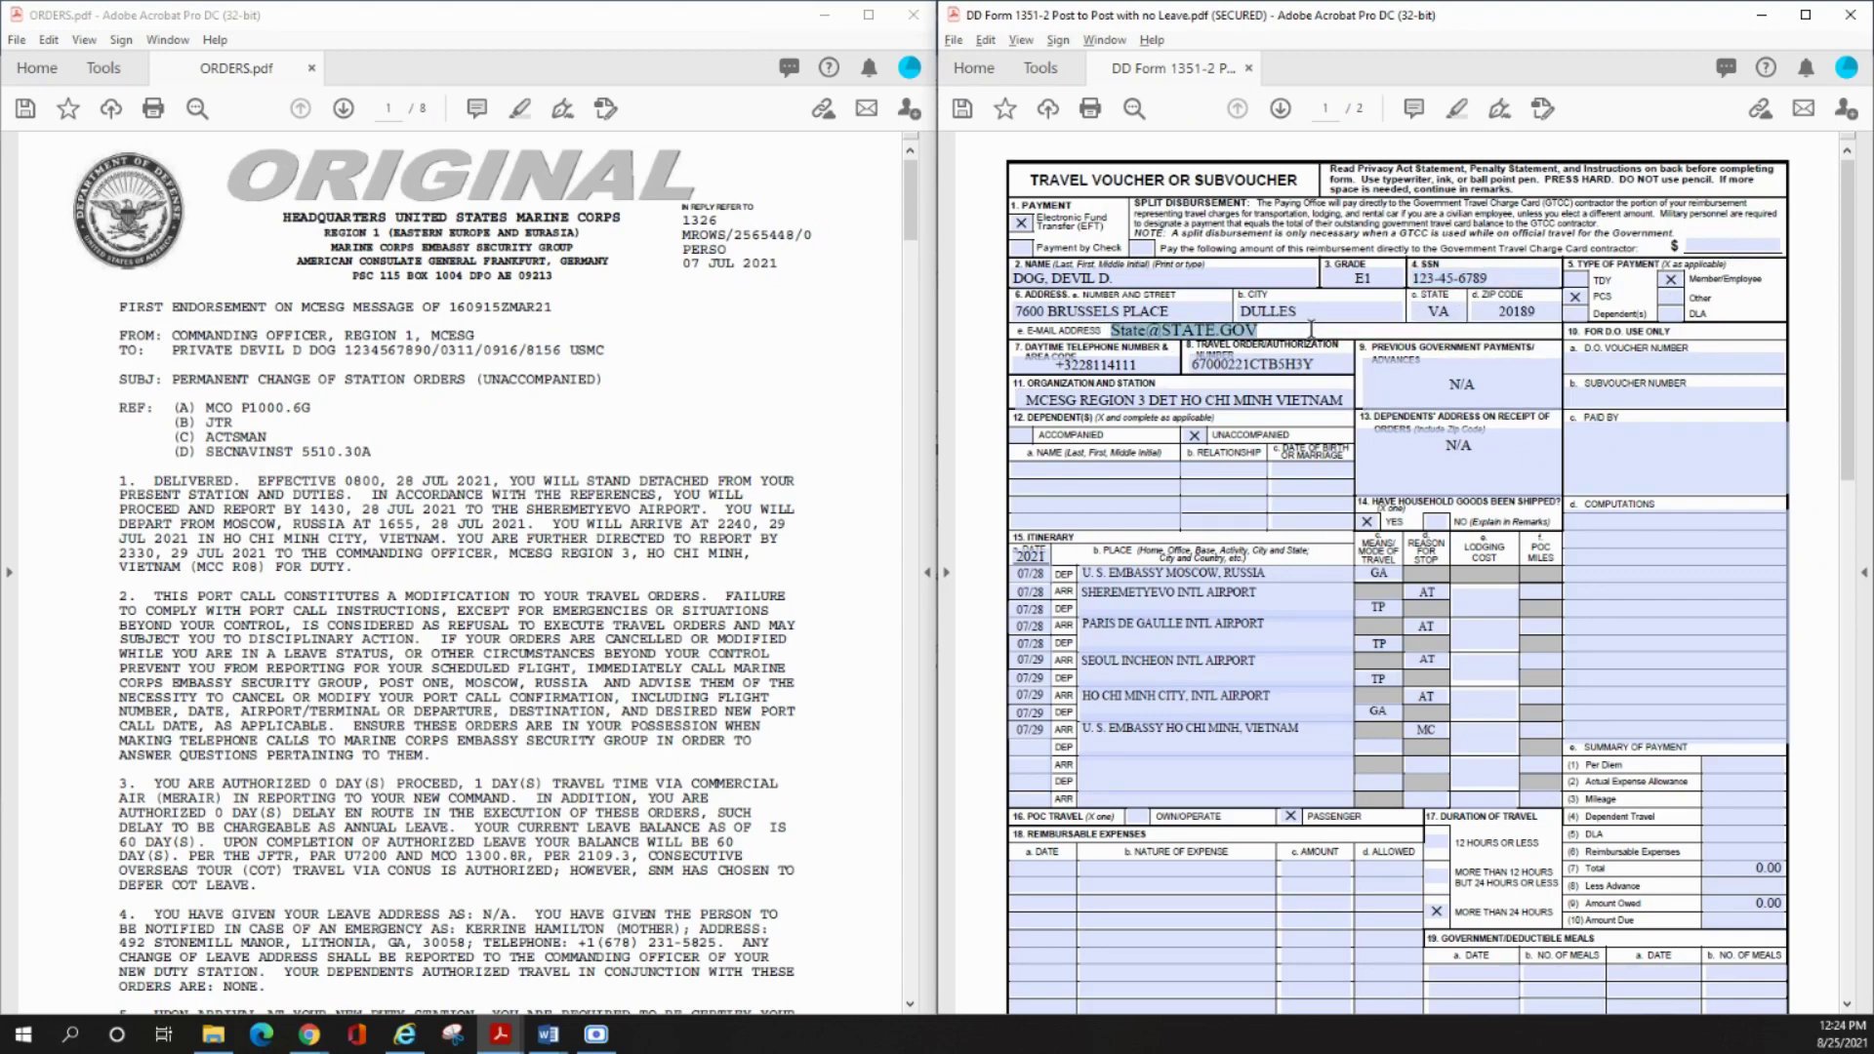
pyautogui.moveTo(1054, 365); pyautogui.dragTo(1134, 367)
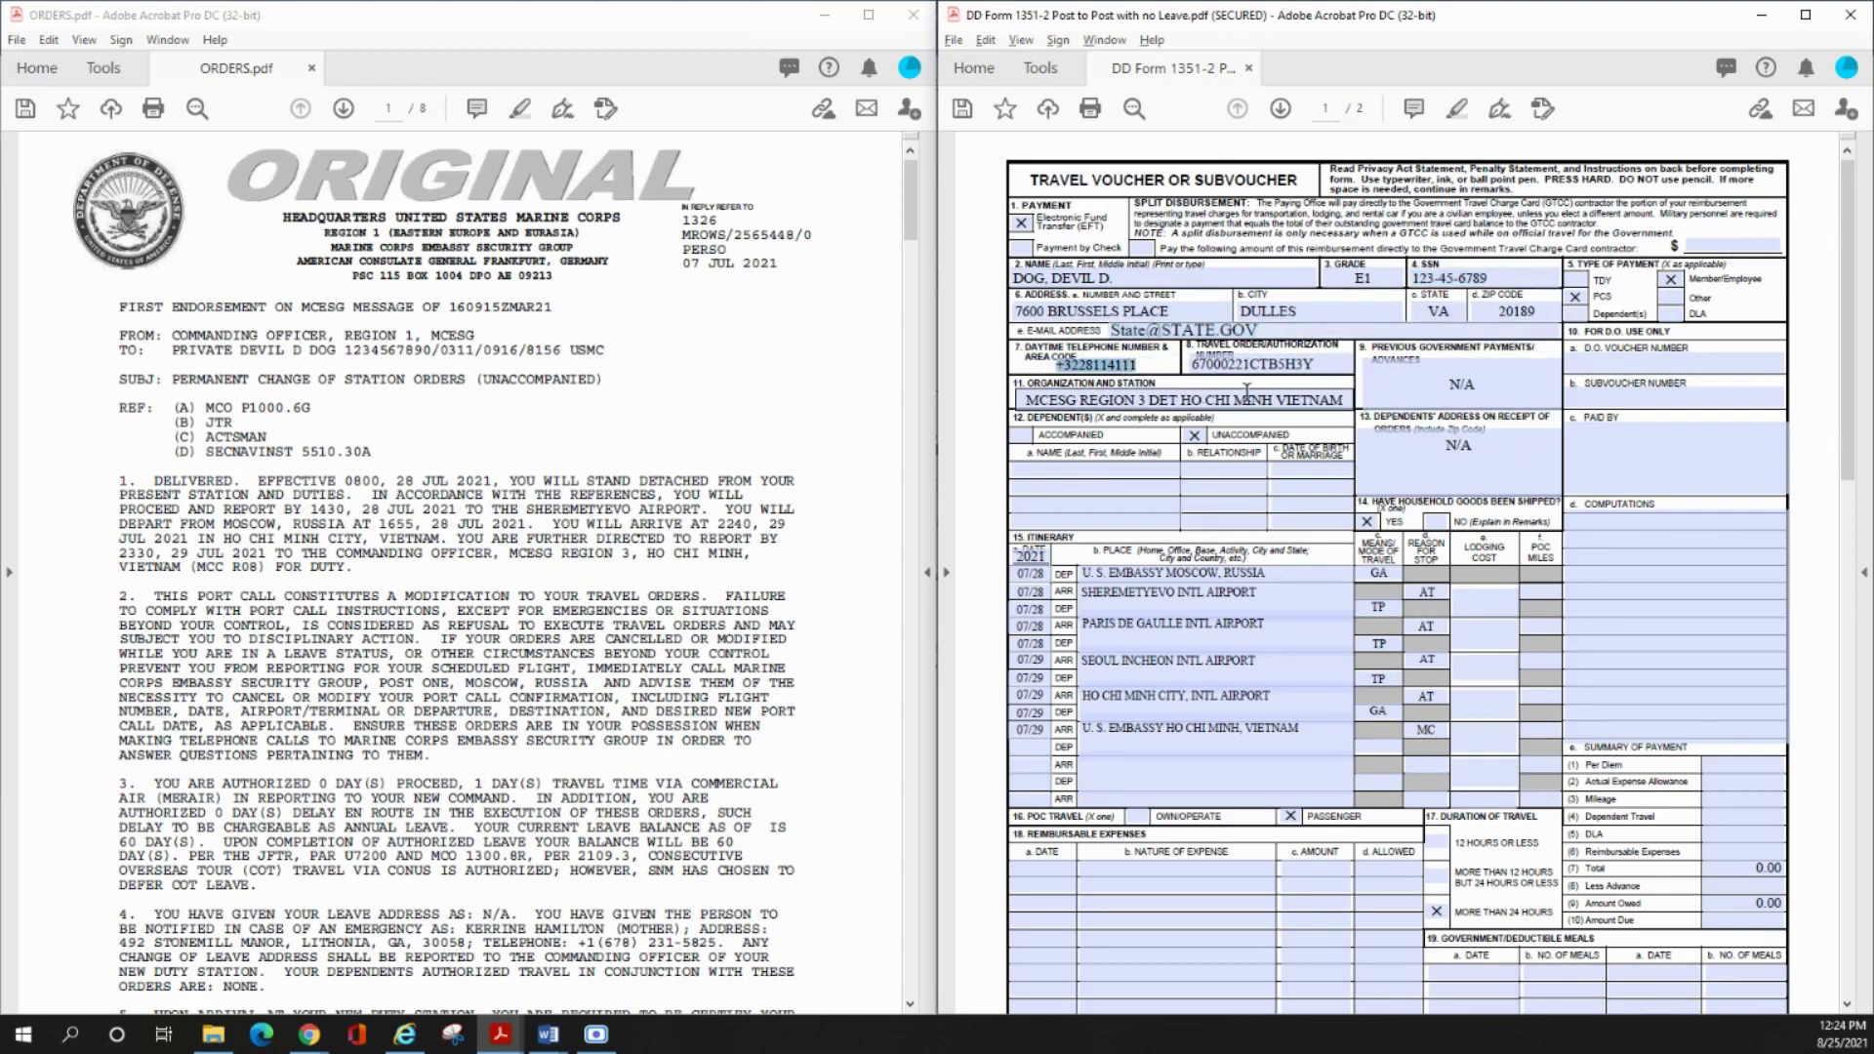
pyautogui.doubleClick(1274, 366)
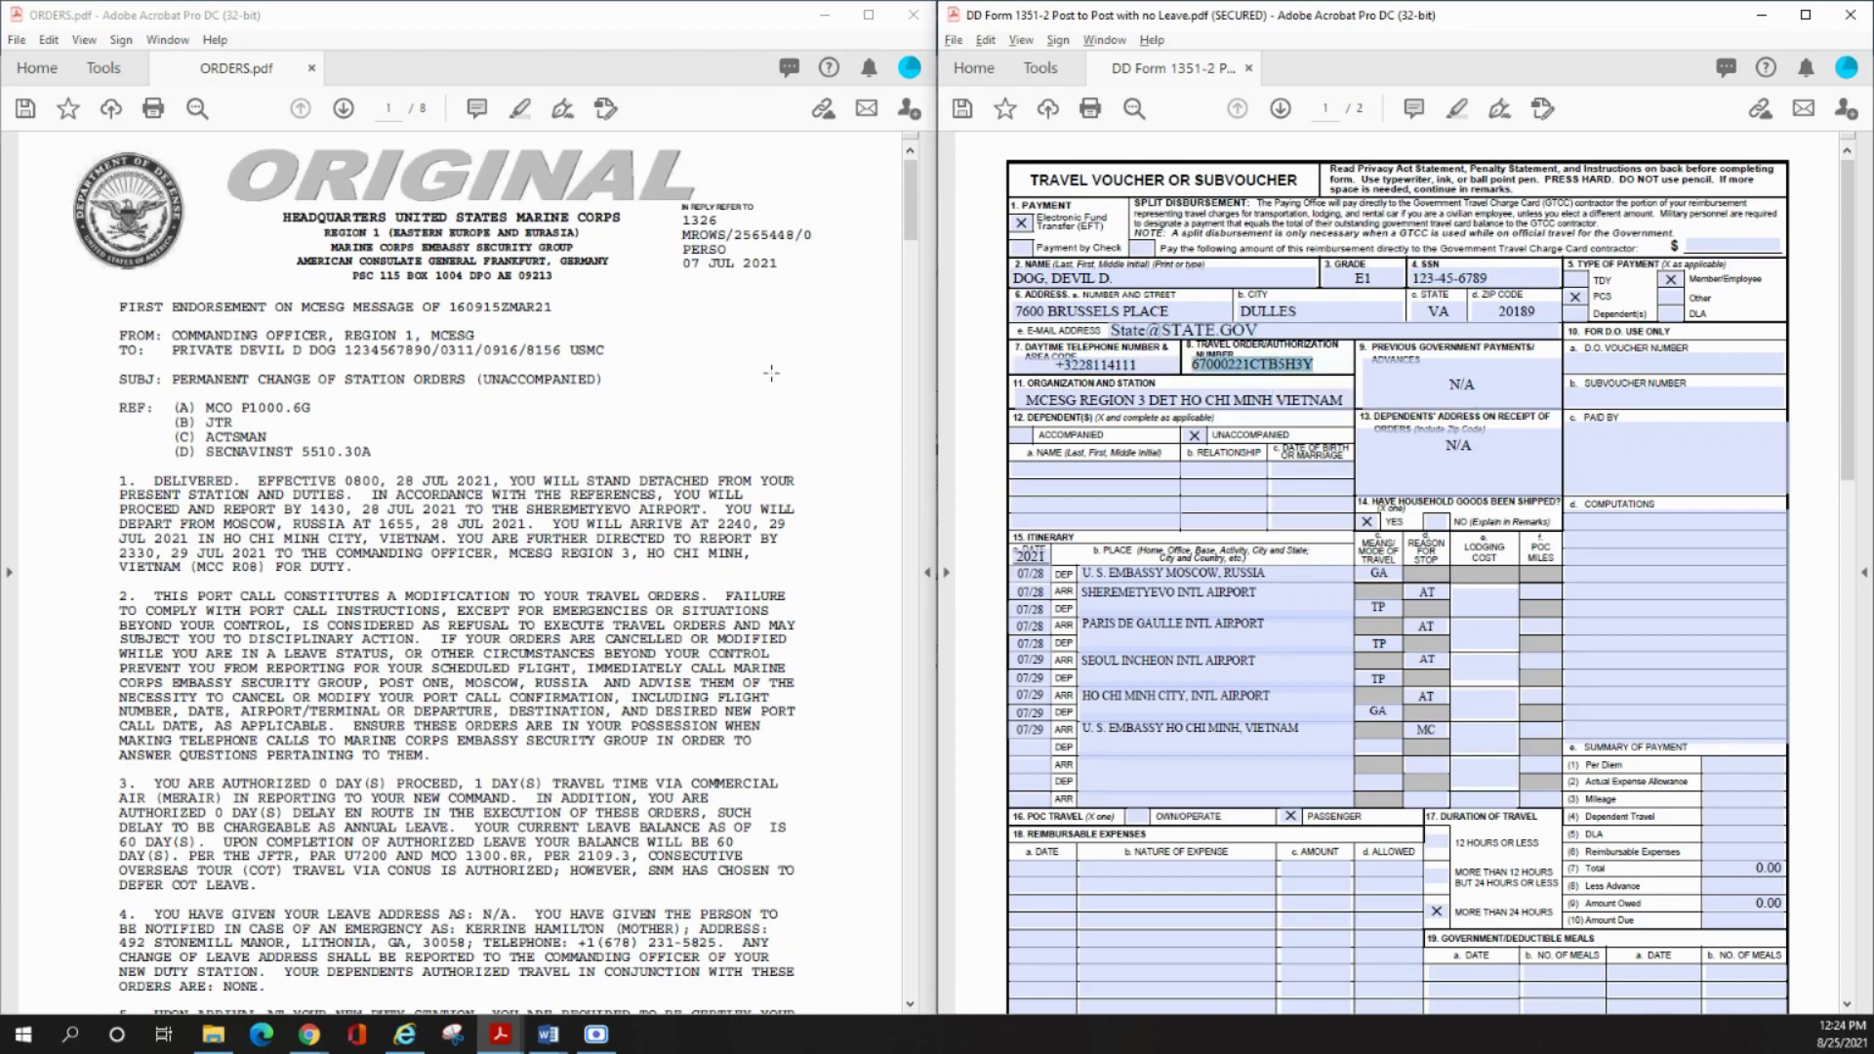
# - Compare the CIC number in the orders with the voucher's travel order number
pyautogui.click(792, 333)
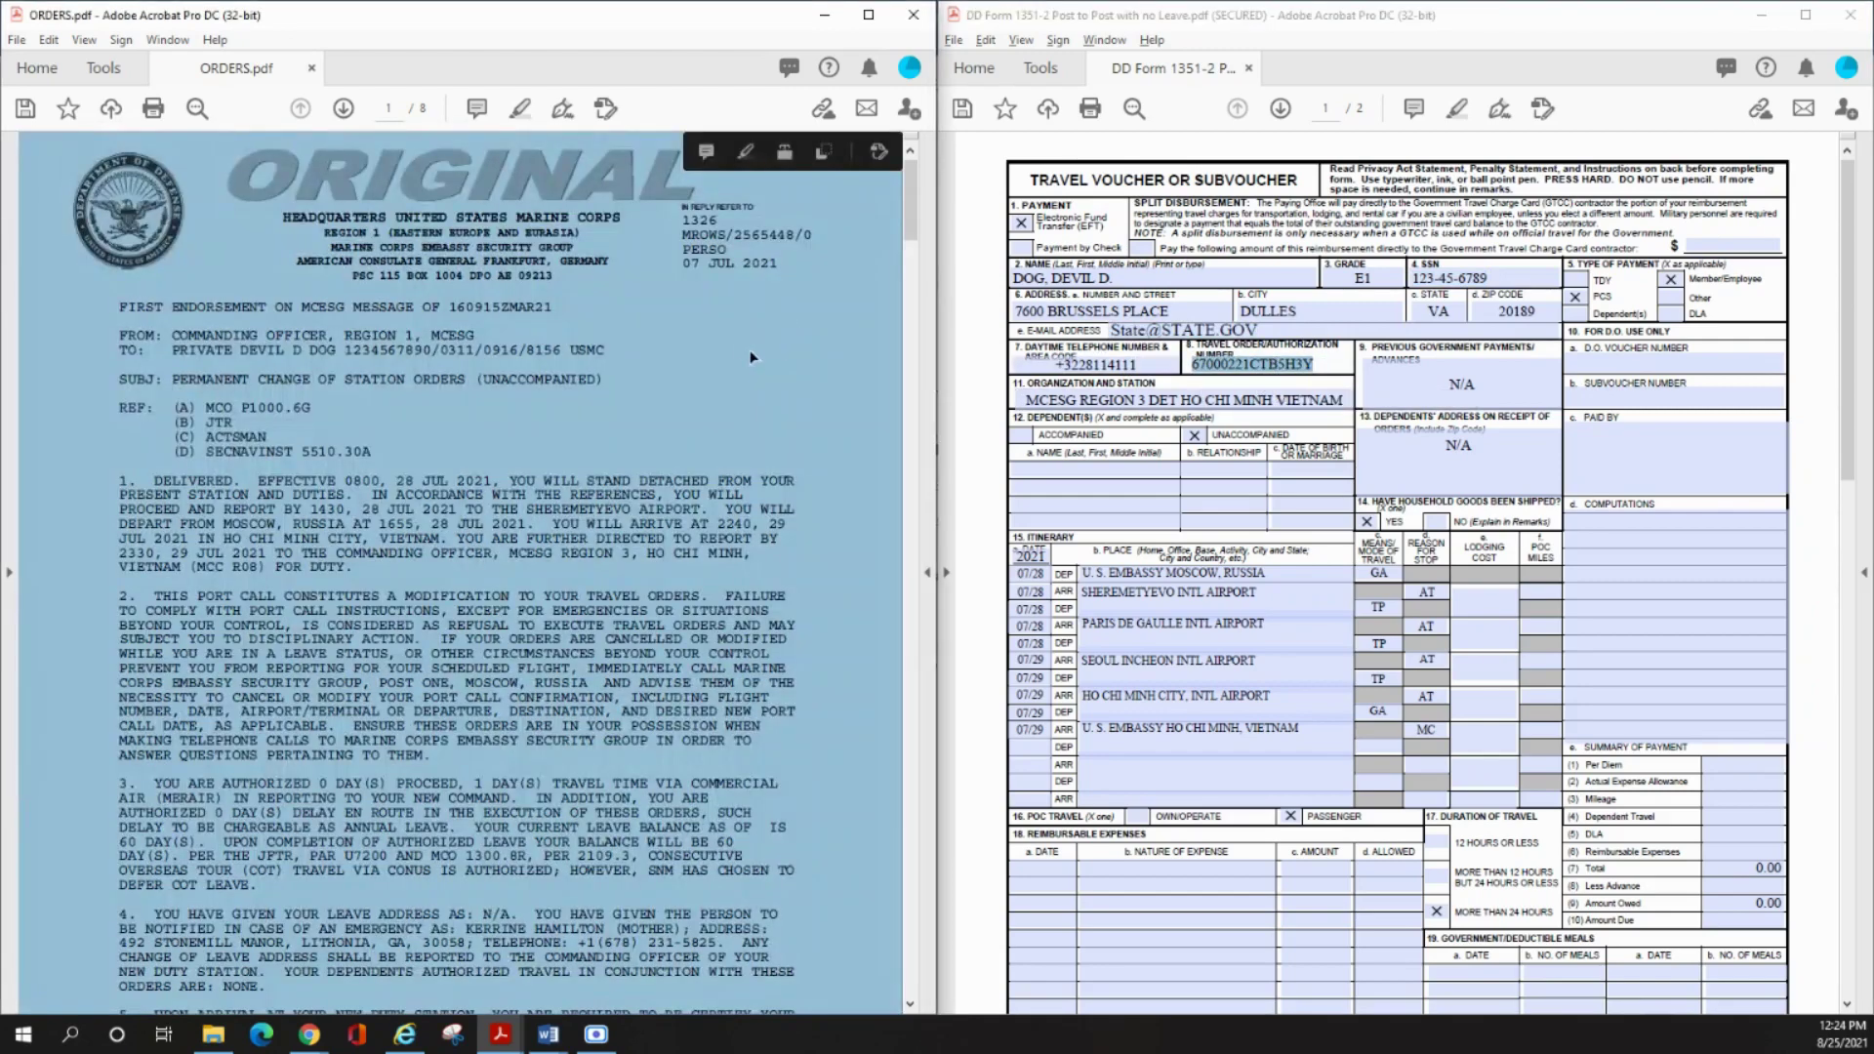
pyautogui.scroll(-15, 736, 341)
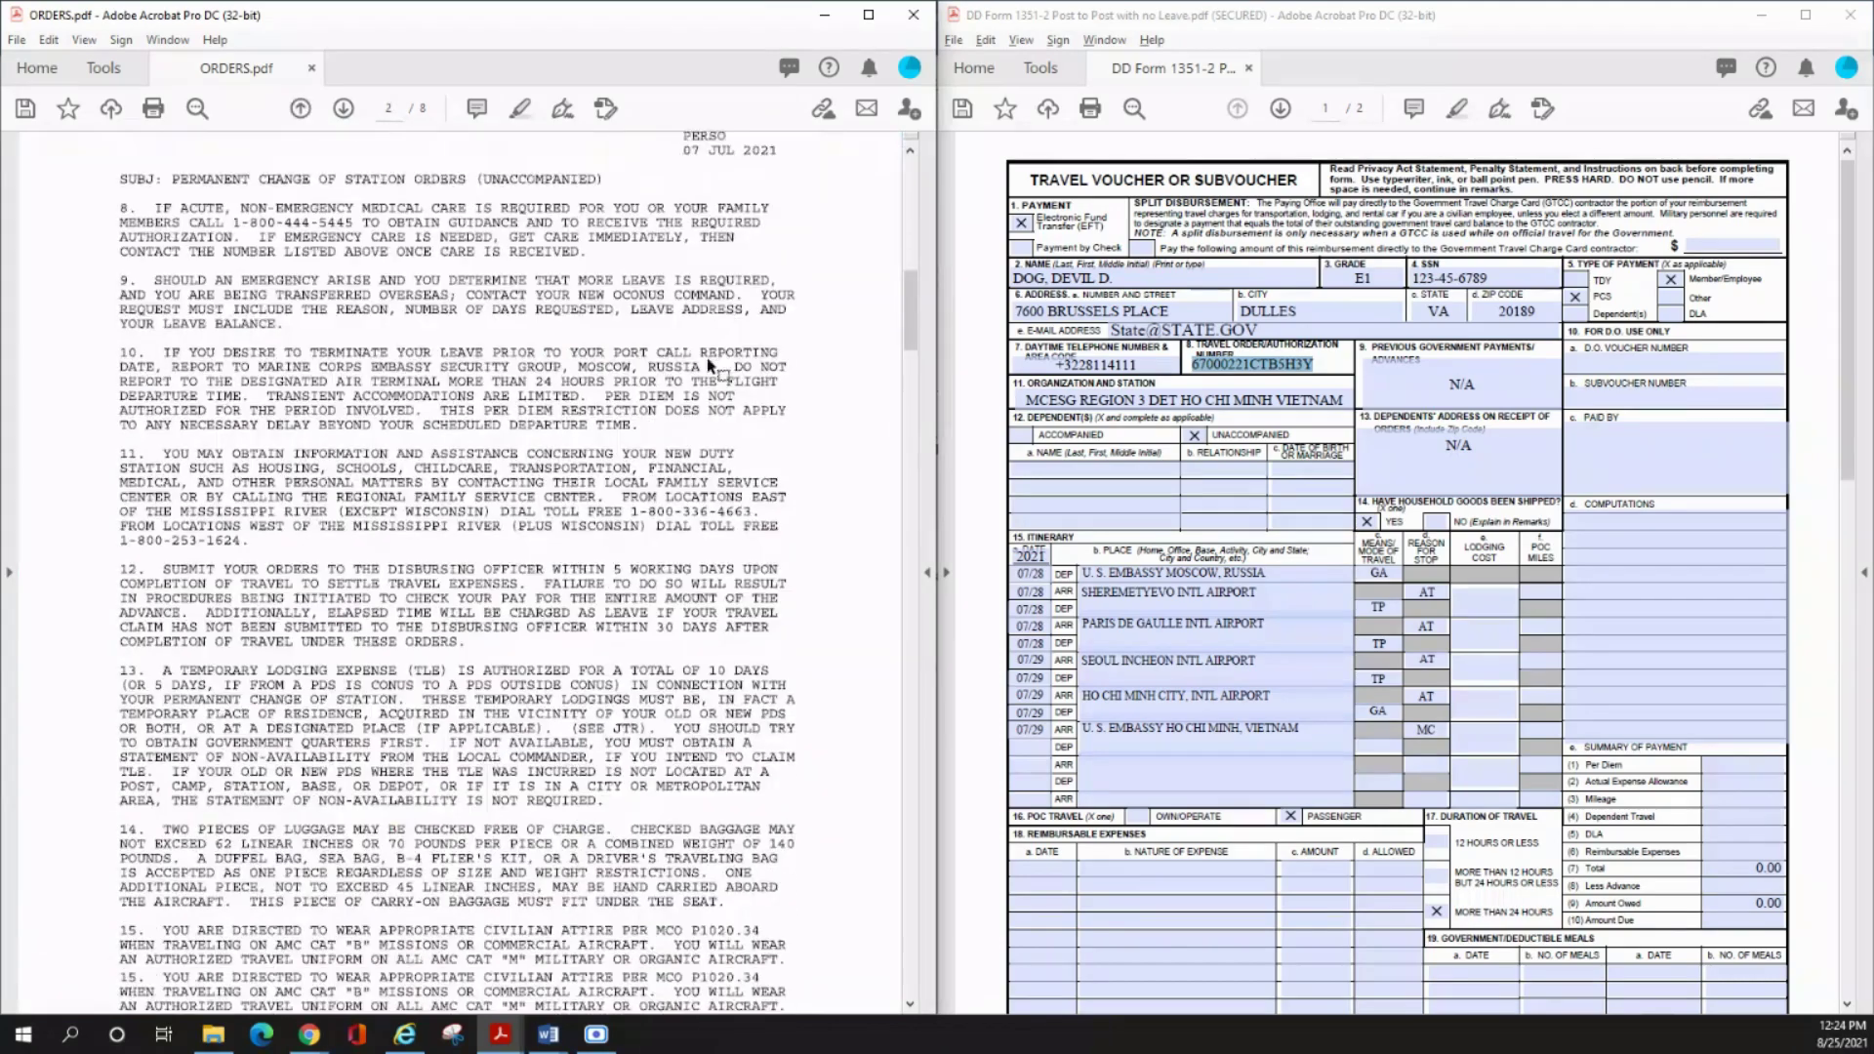
pyautogui.scroll(-6, 701, 369)
pyautogui.scroll(2, 701, 369)
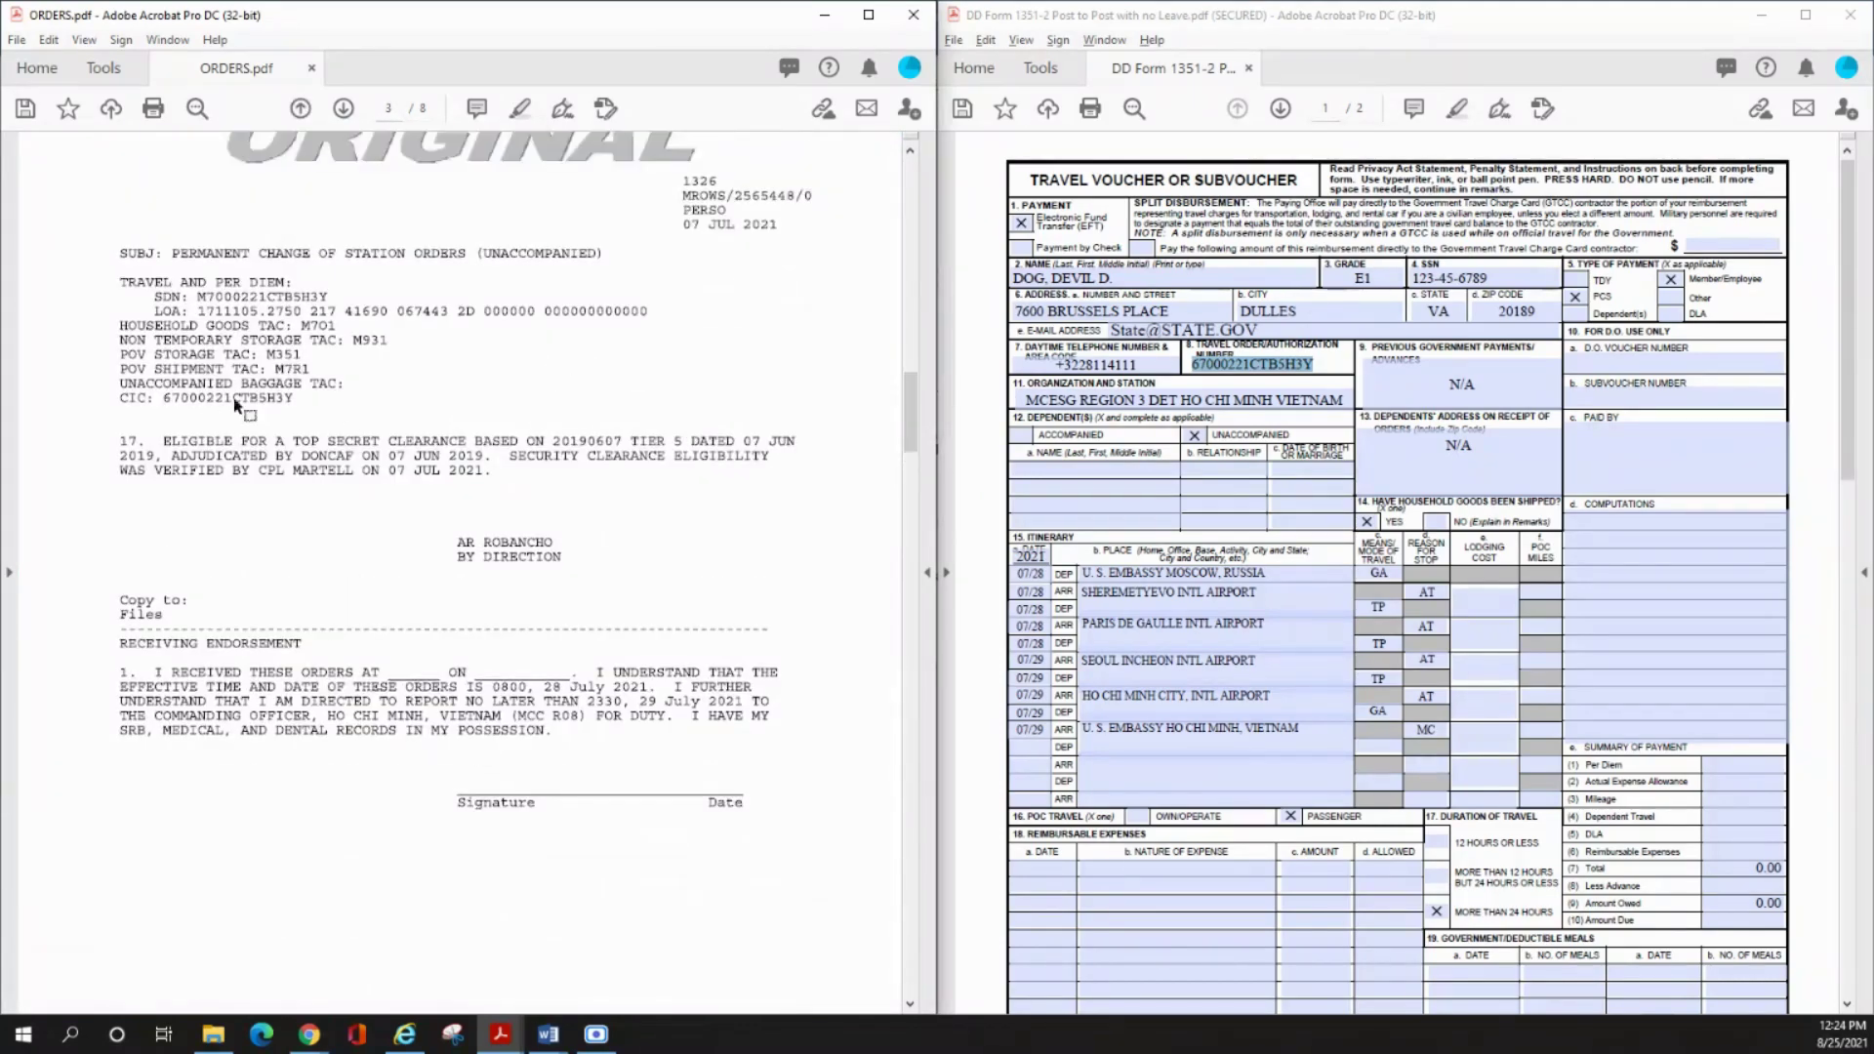
pyautogui.moveTo(121, 398)
pyautogui.mouseDown()
pyautogui.moveTo(305, 400)
pyautogui.moveTo(110, 400)
pyautogui.mouseUp()
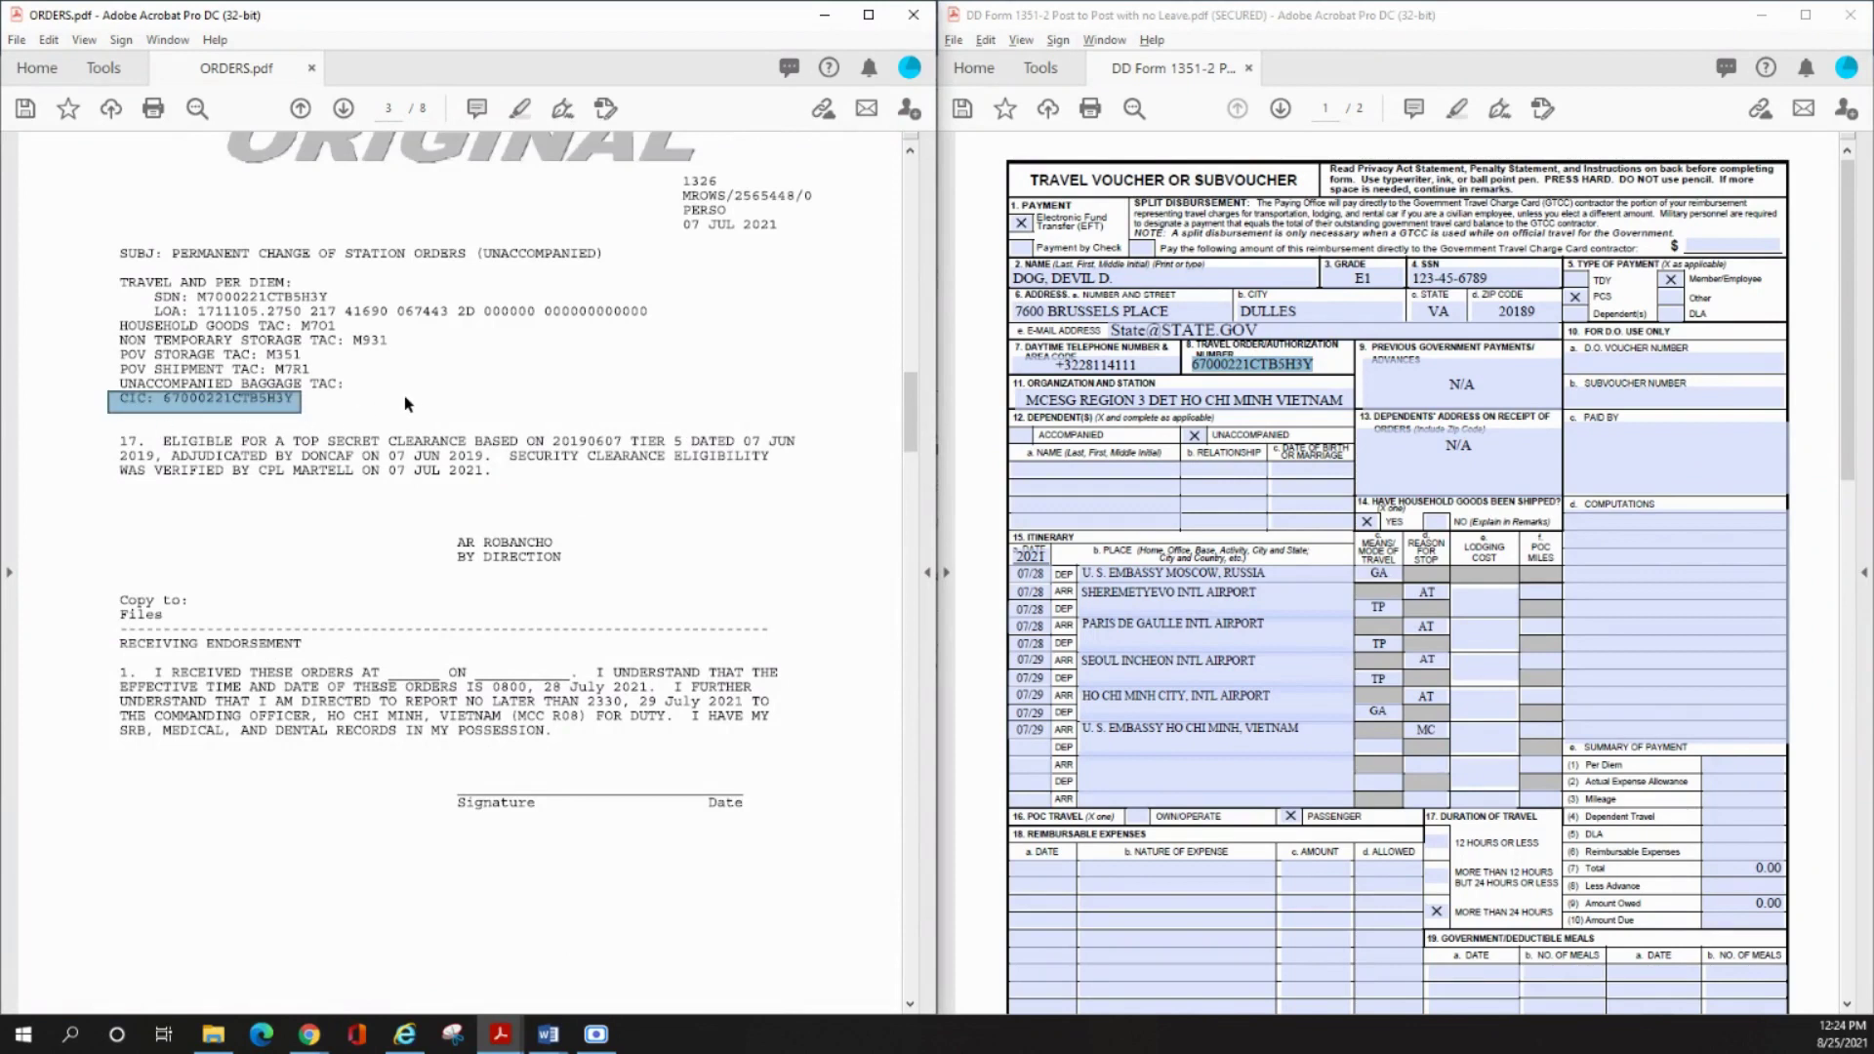
pyautogui.doubleClick(1263, 366)
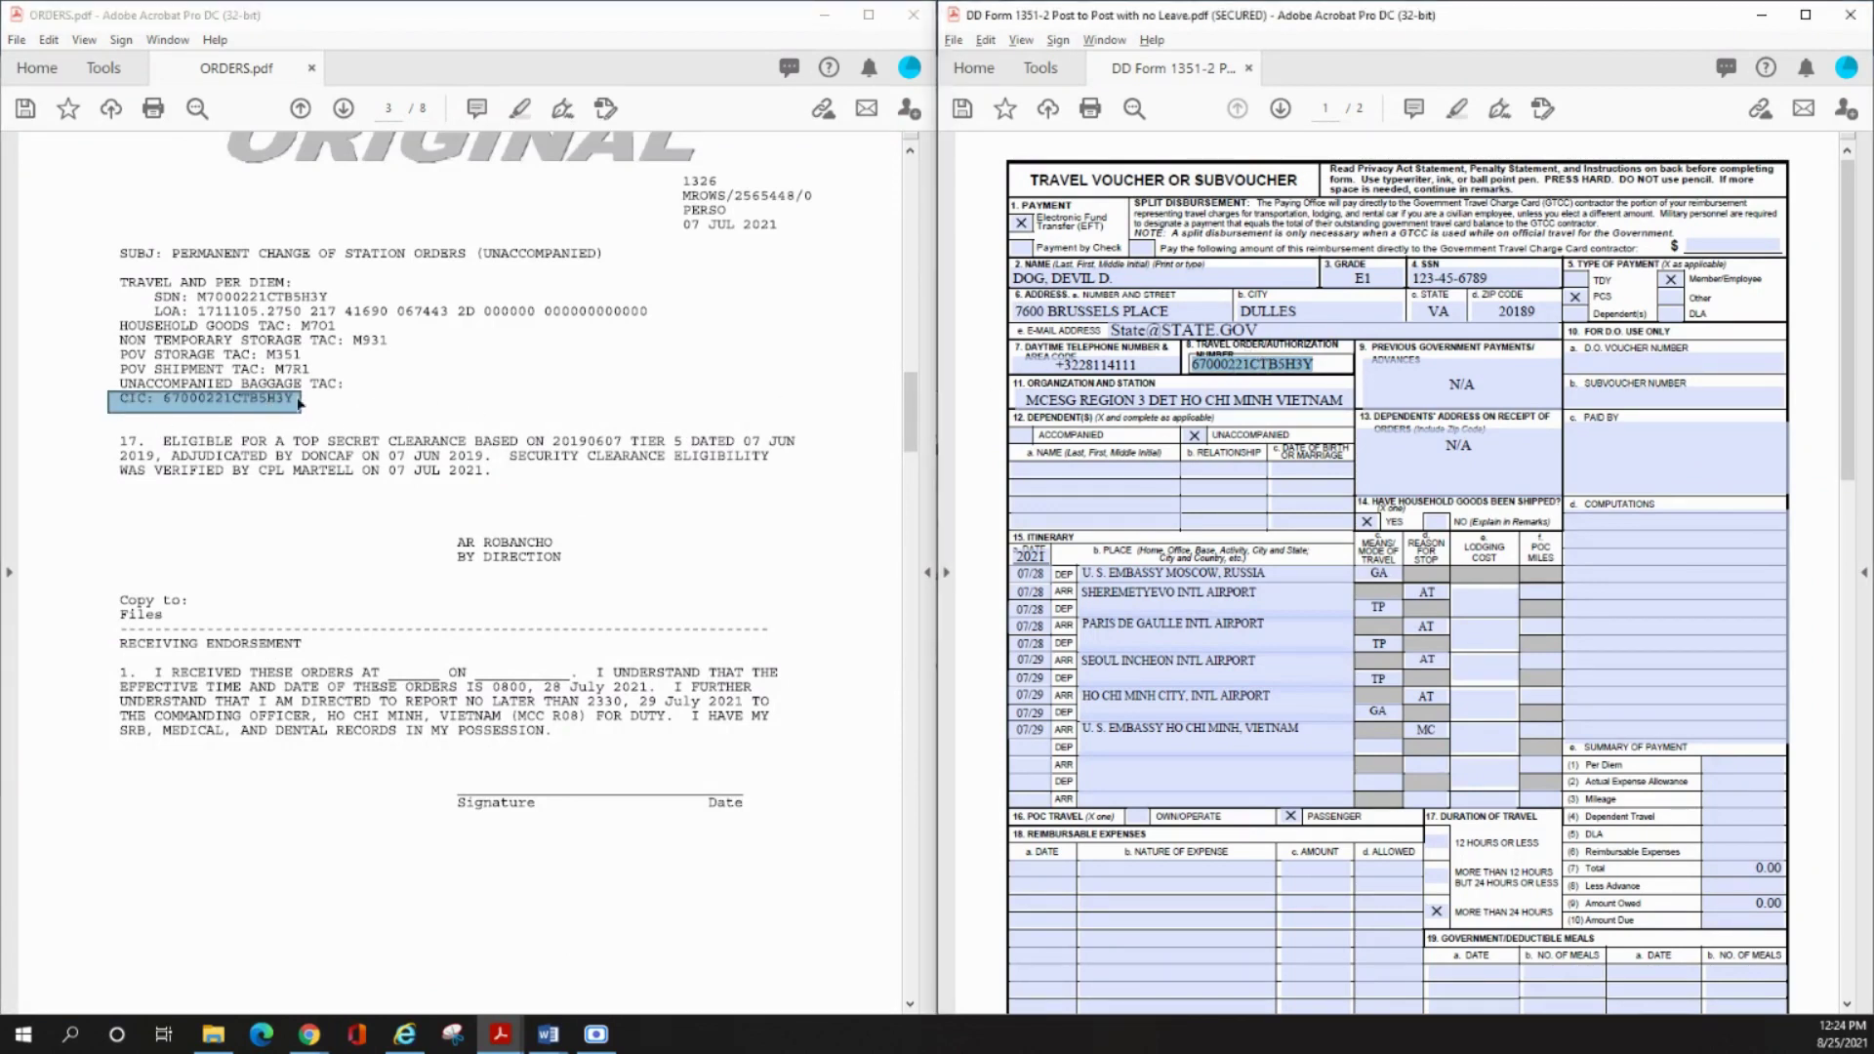
pyautogui.click(590, 394)
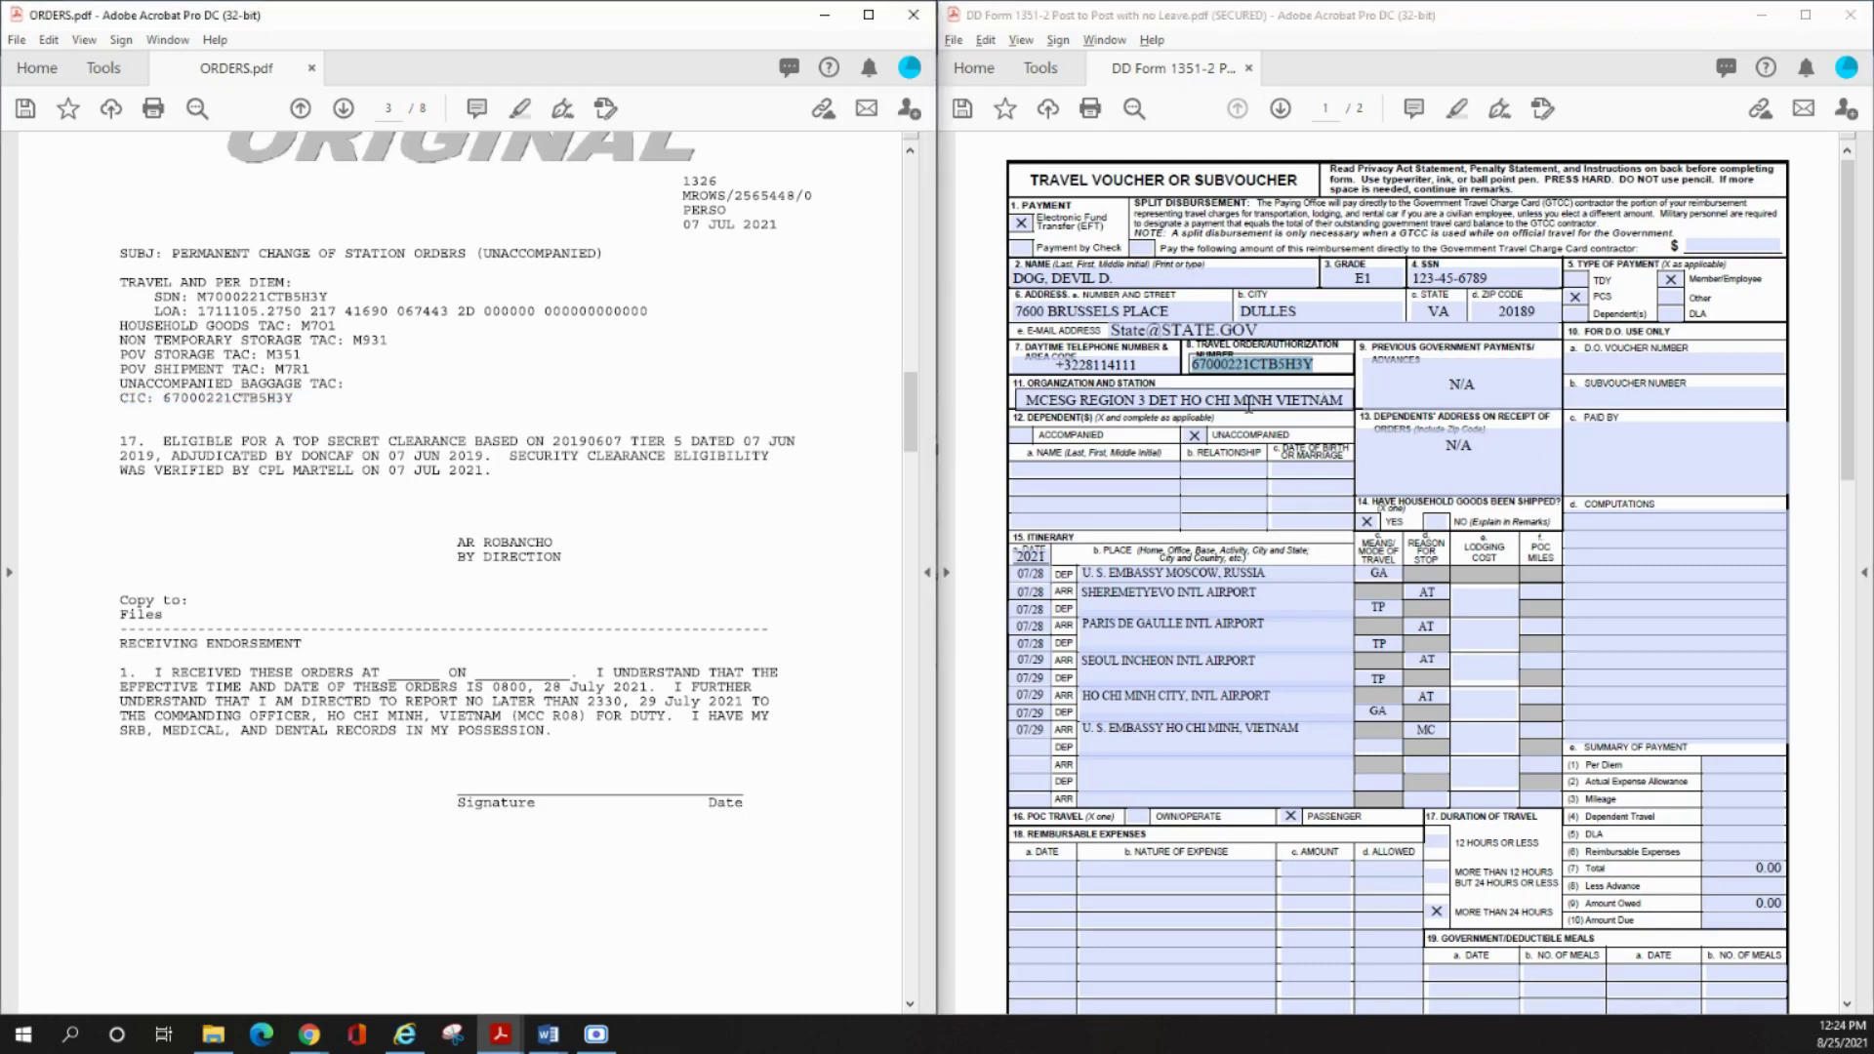
# - Check the organization and station against the orders' new duty station, plus block 13's N/A dependent entries
pyautogui.click(1075, 400)
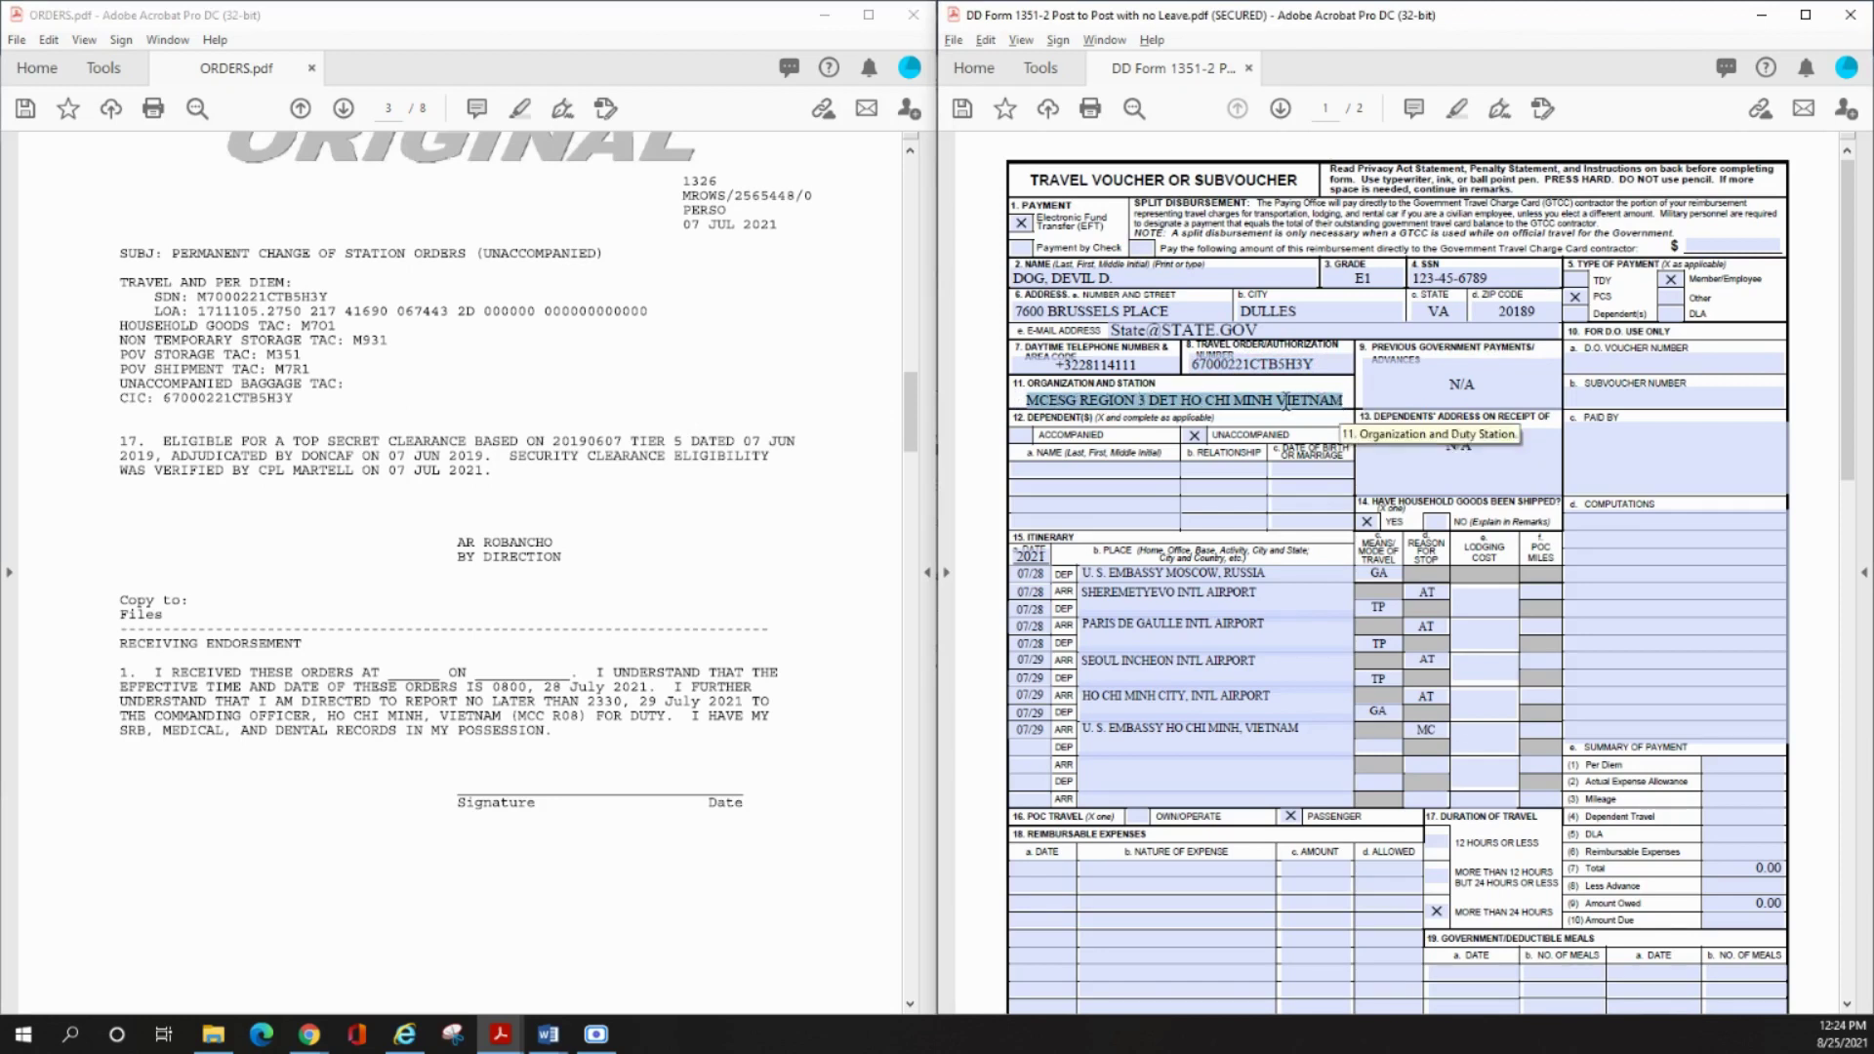
pyautogui.moveTo(1337, 400); pyautogui.dragTo(511, 730)
pyautogui.click(341, 715)
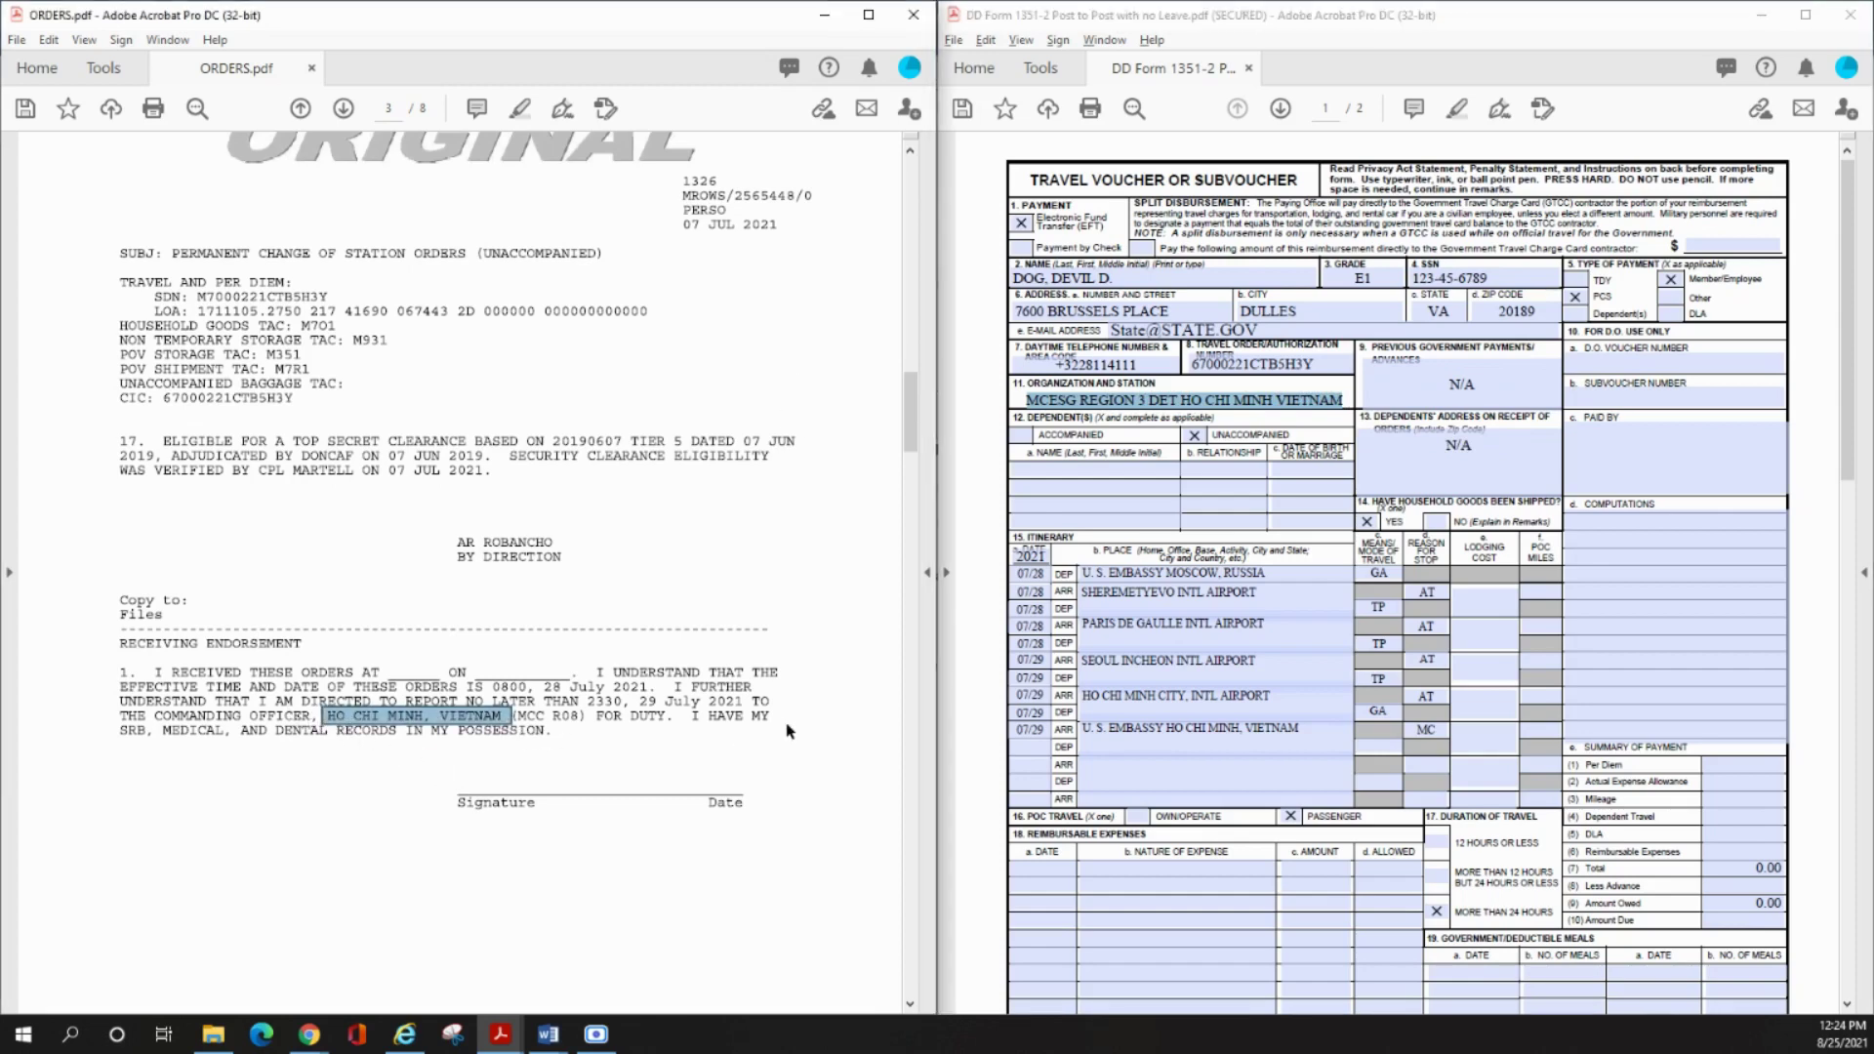
pyautogui.click(1461, 383)
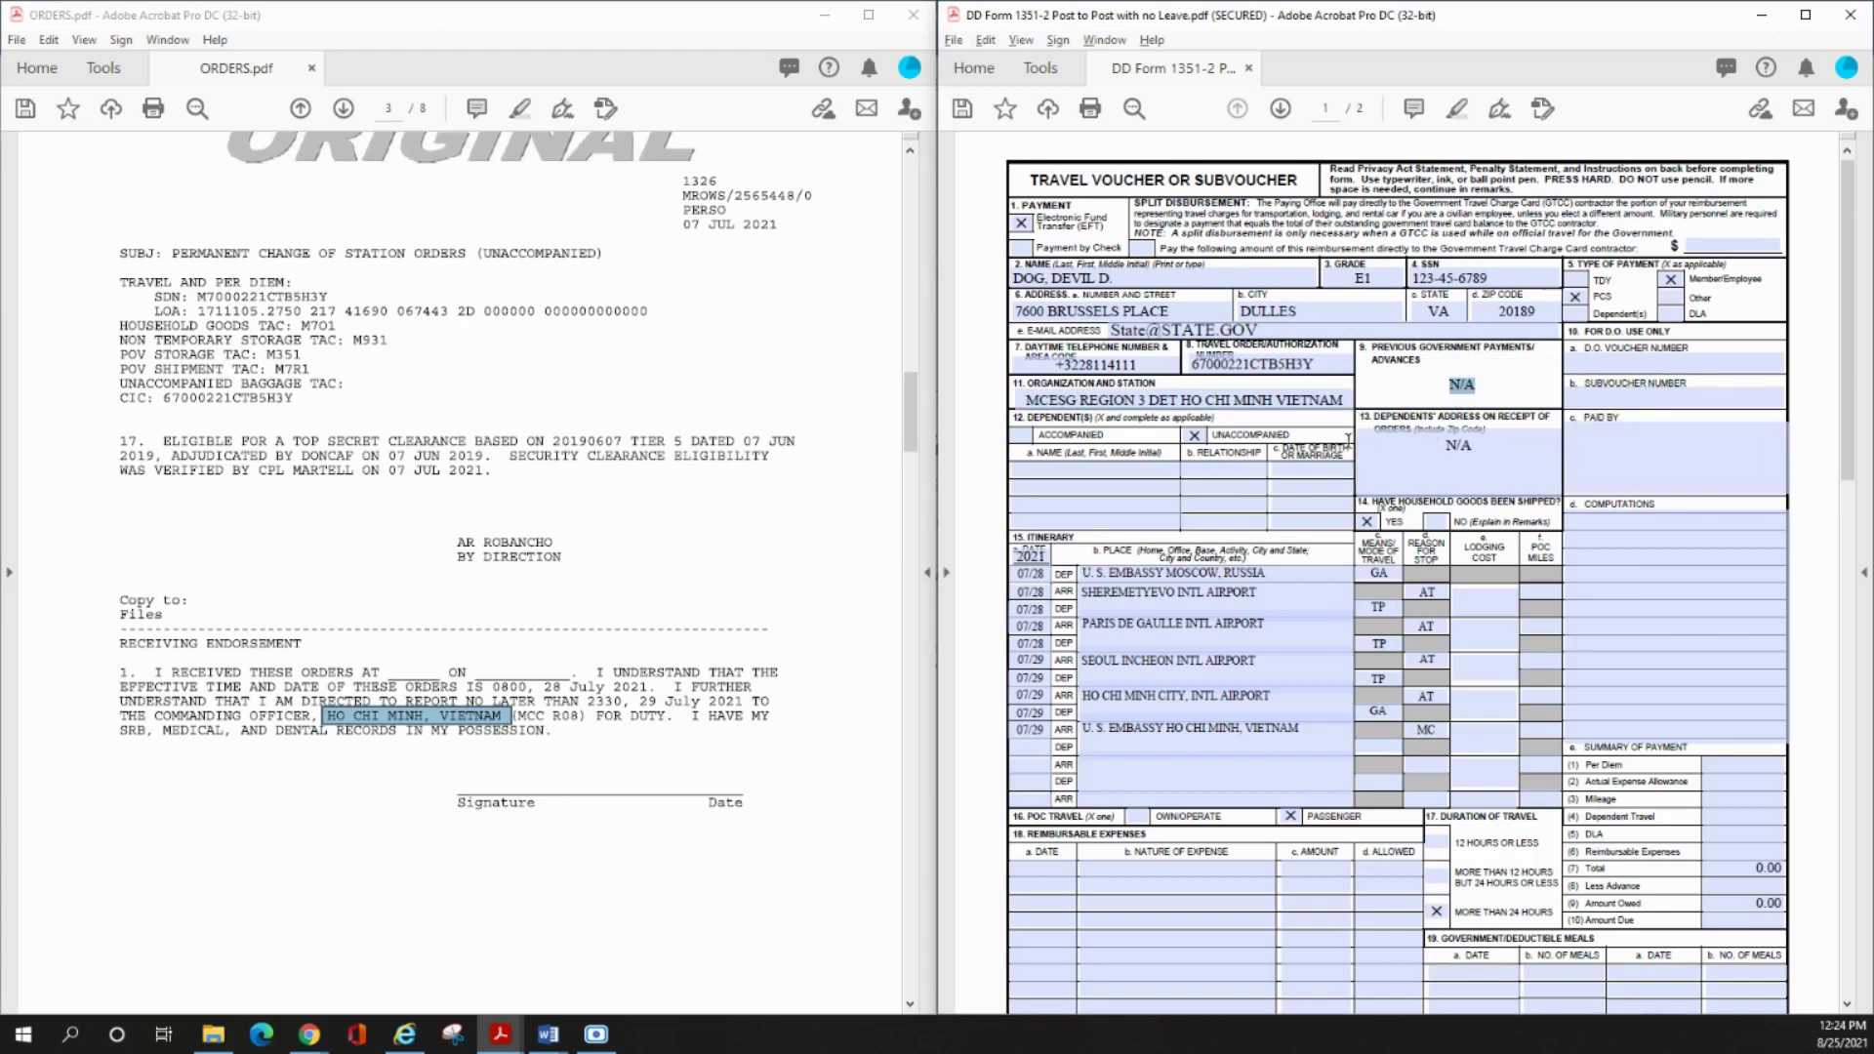
pyautogui.click(1433, 454)
pyautogui.hotkey('ctrl', 'a')
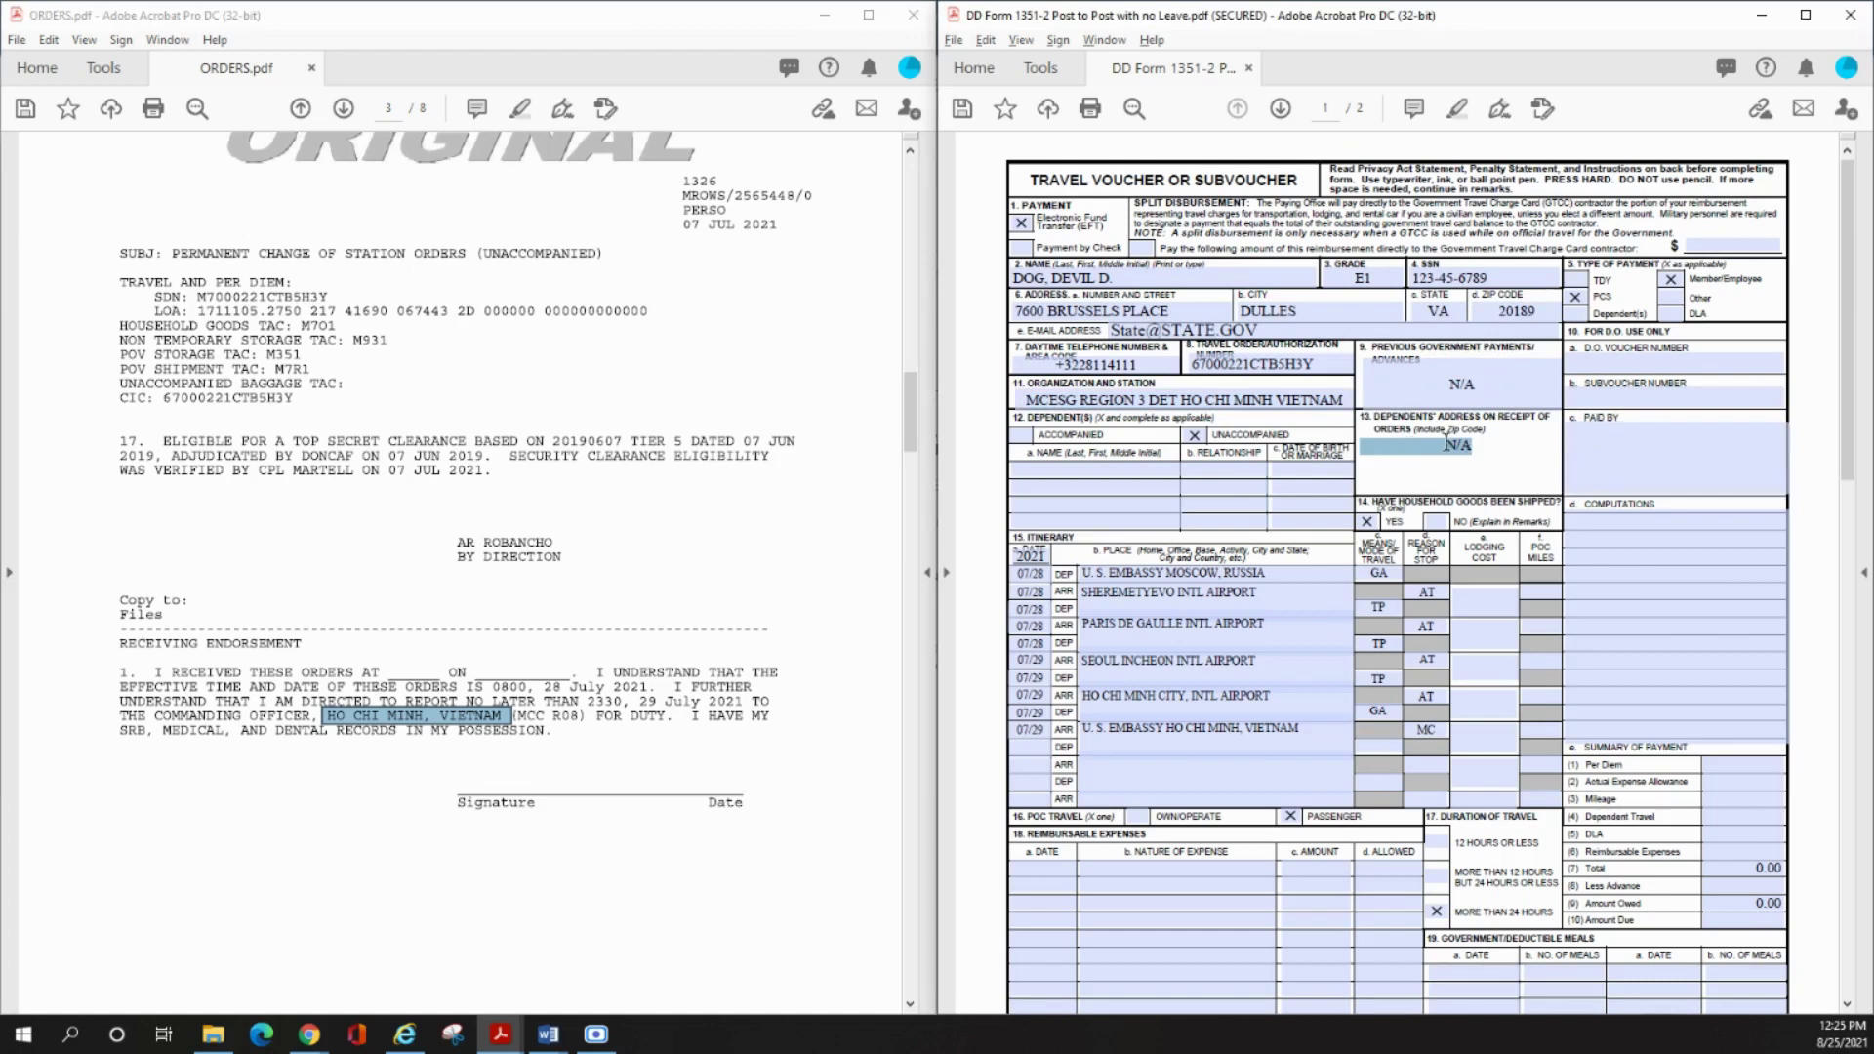
pyautogui.click(1233, 464)
# - Match the orders' year 2021 with the itinerary's year entry
pyautogui.click(729, 431)
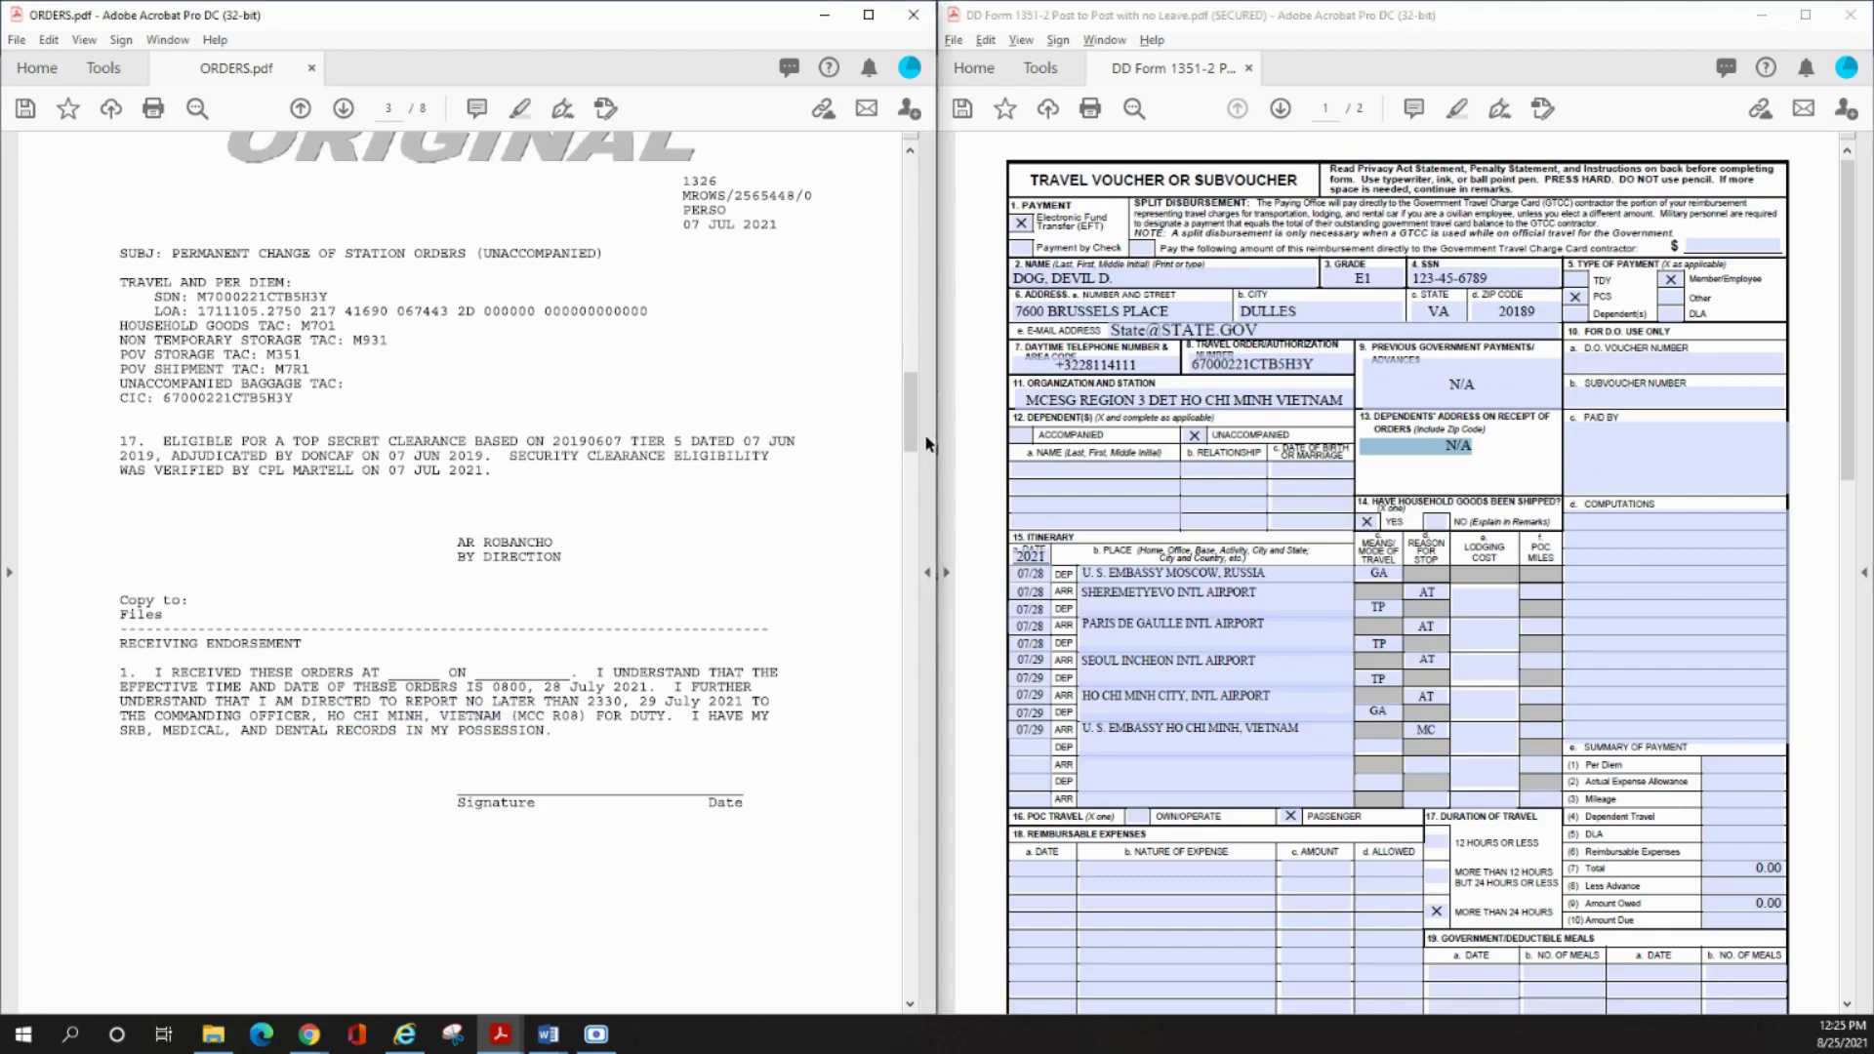
pyautogui.moveTo(922, 439); pyautogui.dragTo(893, 152)
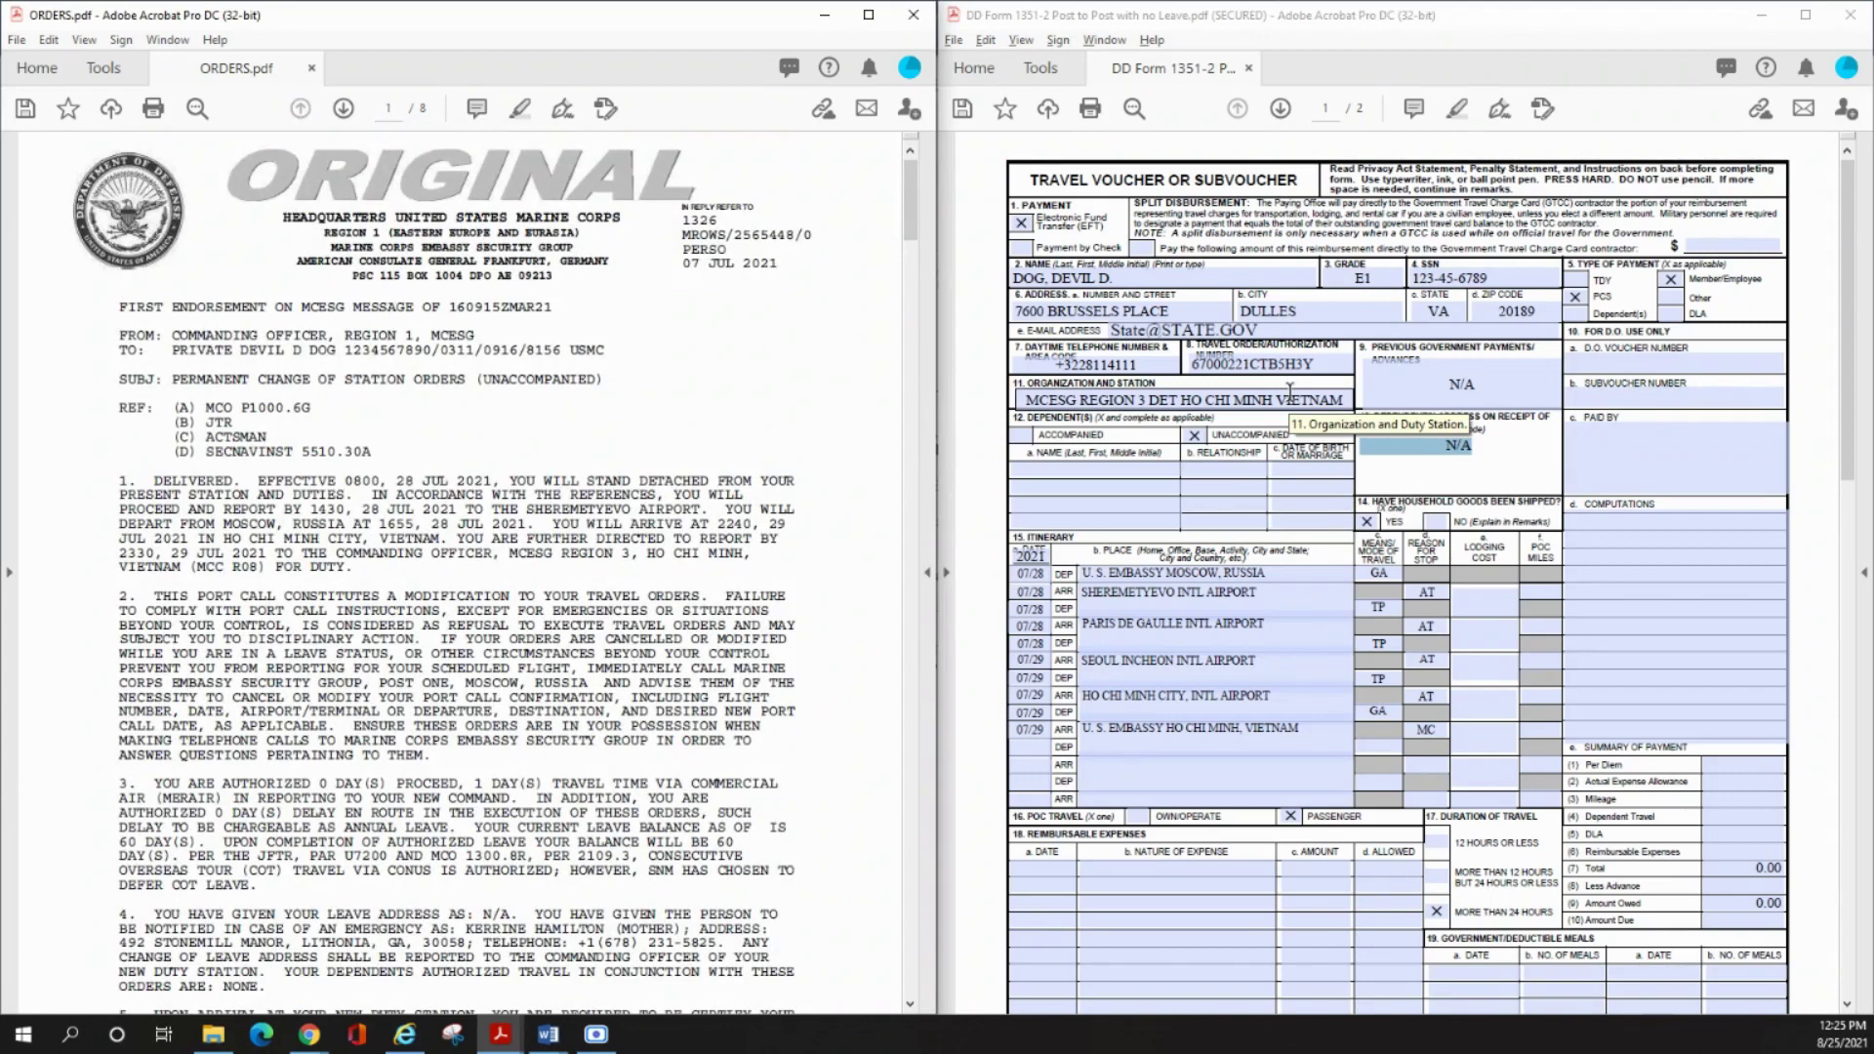
pyautogui.scroll(-1, 1292, 392)
pyautogui.scroll(-3, 1291, 392)
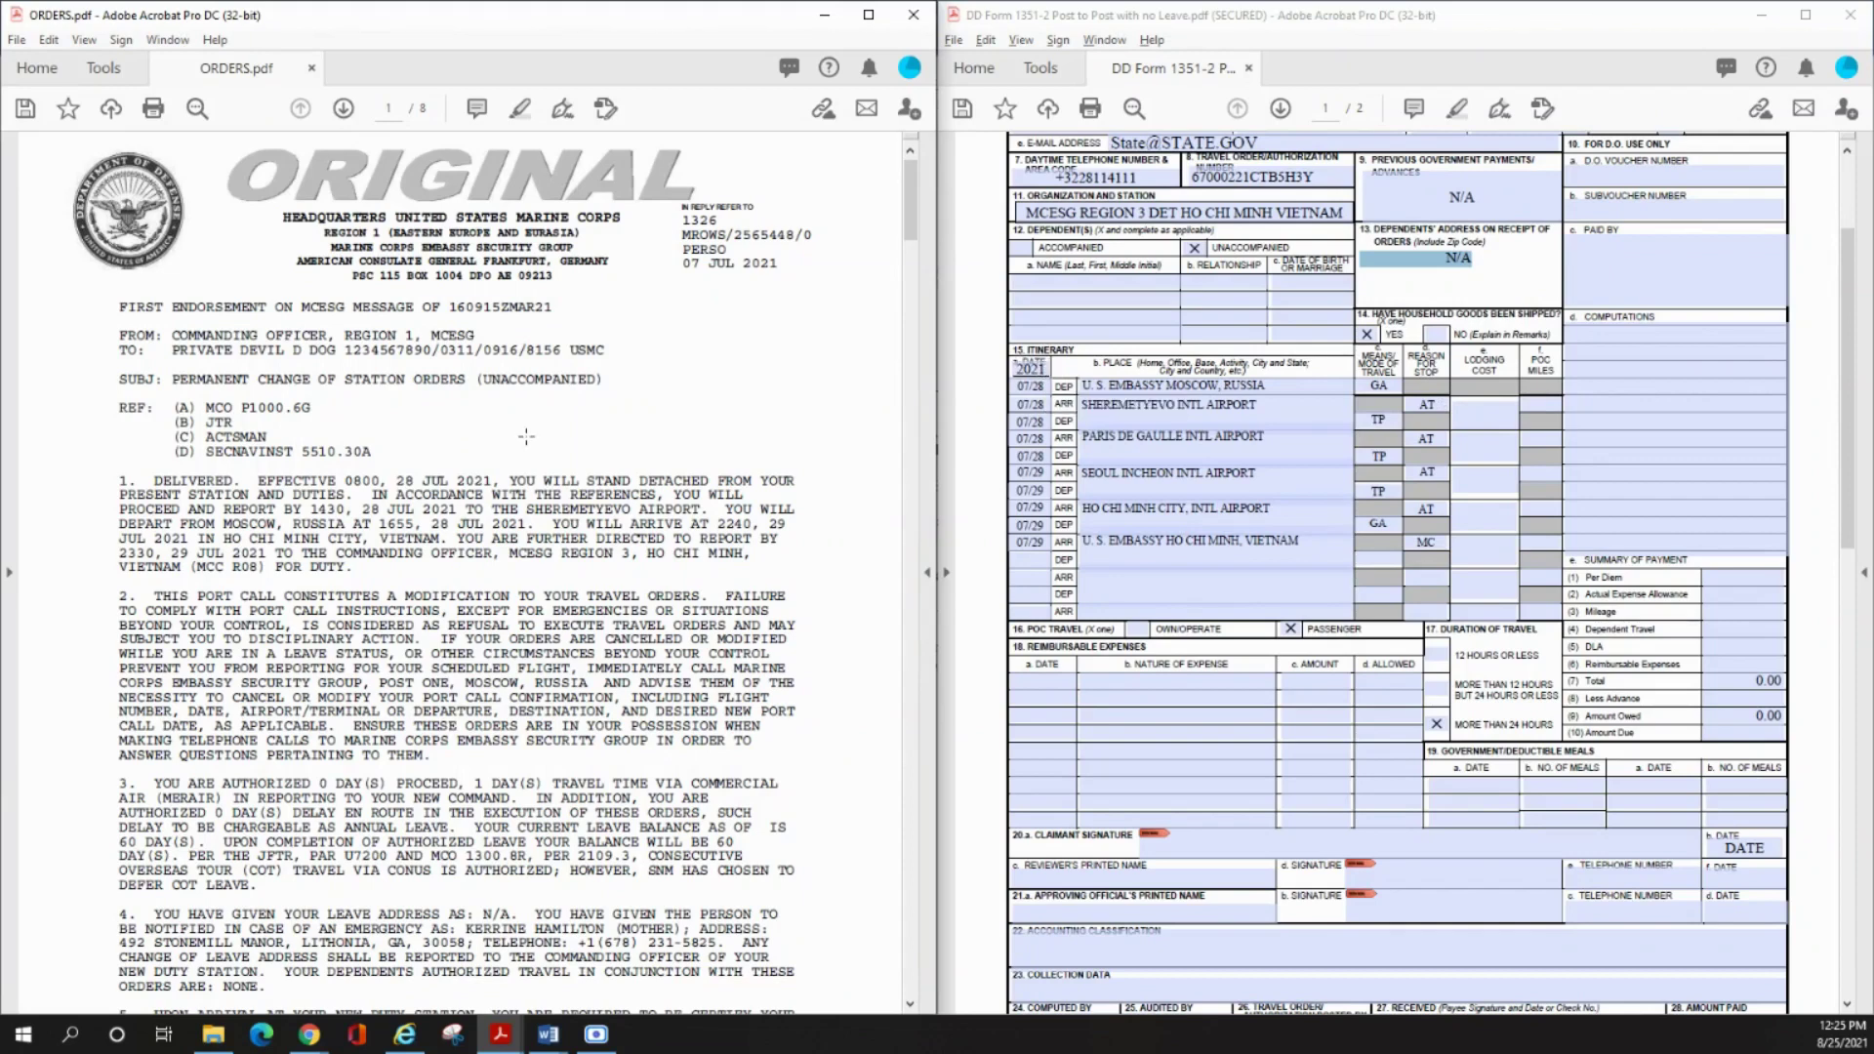
pyautogui.doubleClick(474, 480)
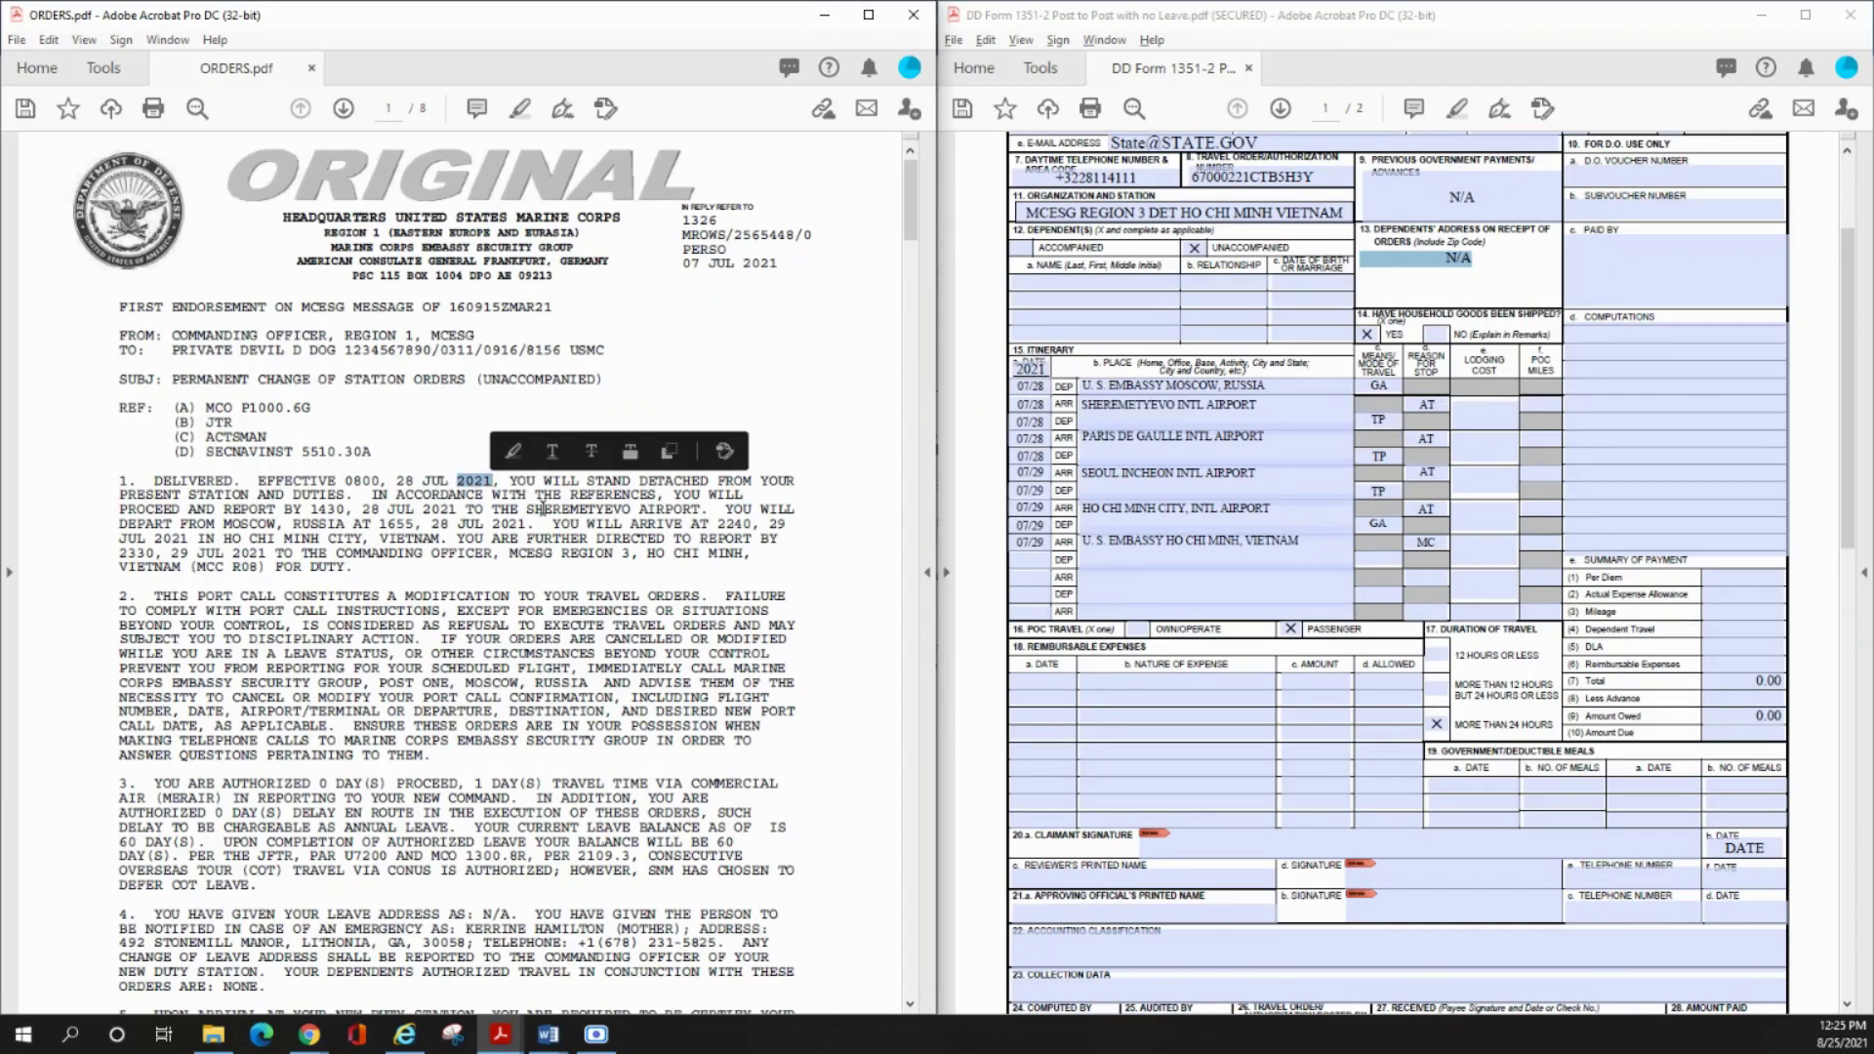
pyautogui.doubleClick(1030, 368)
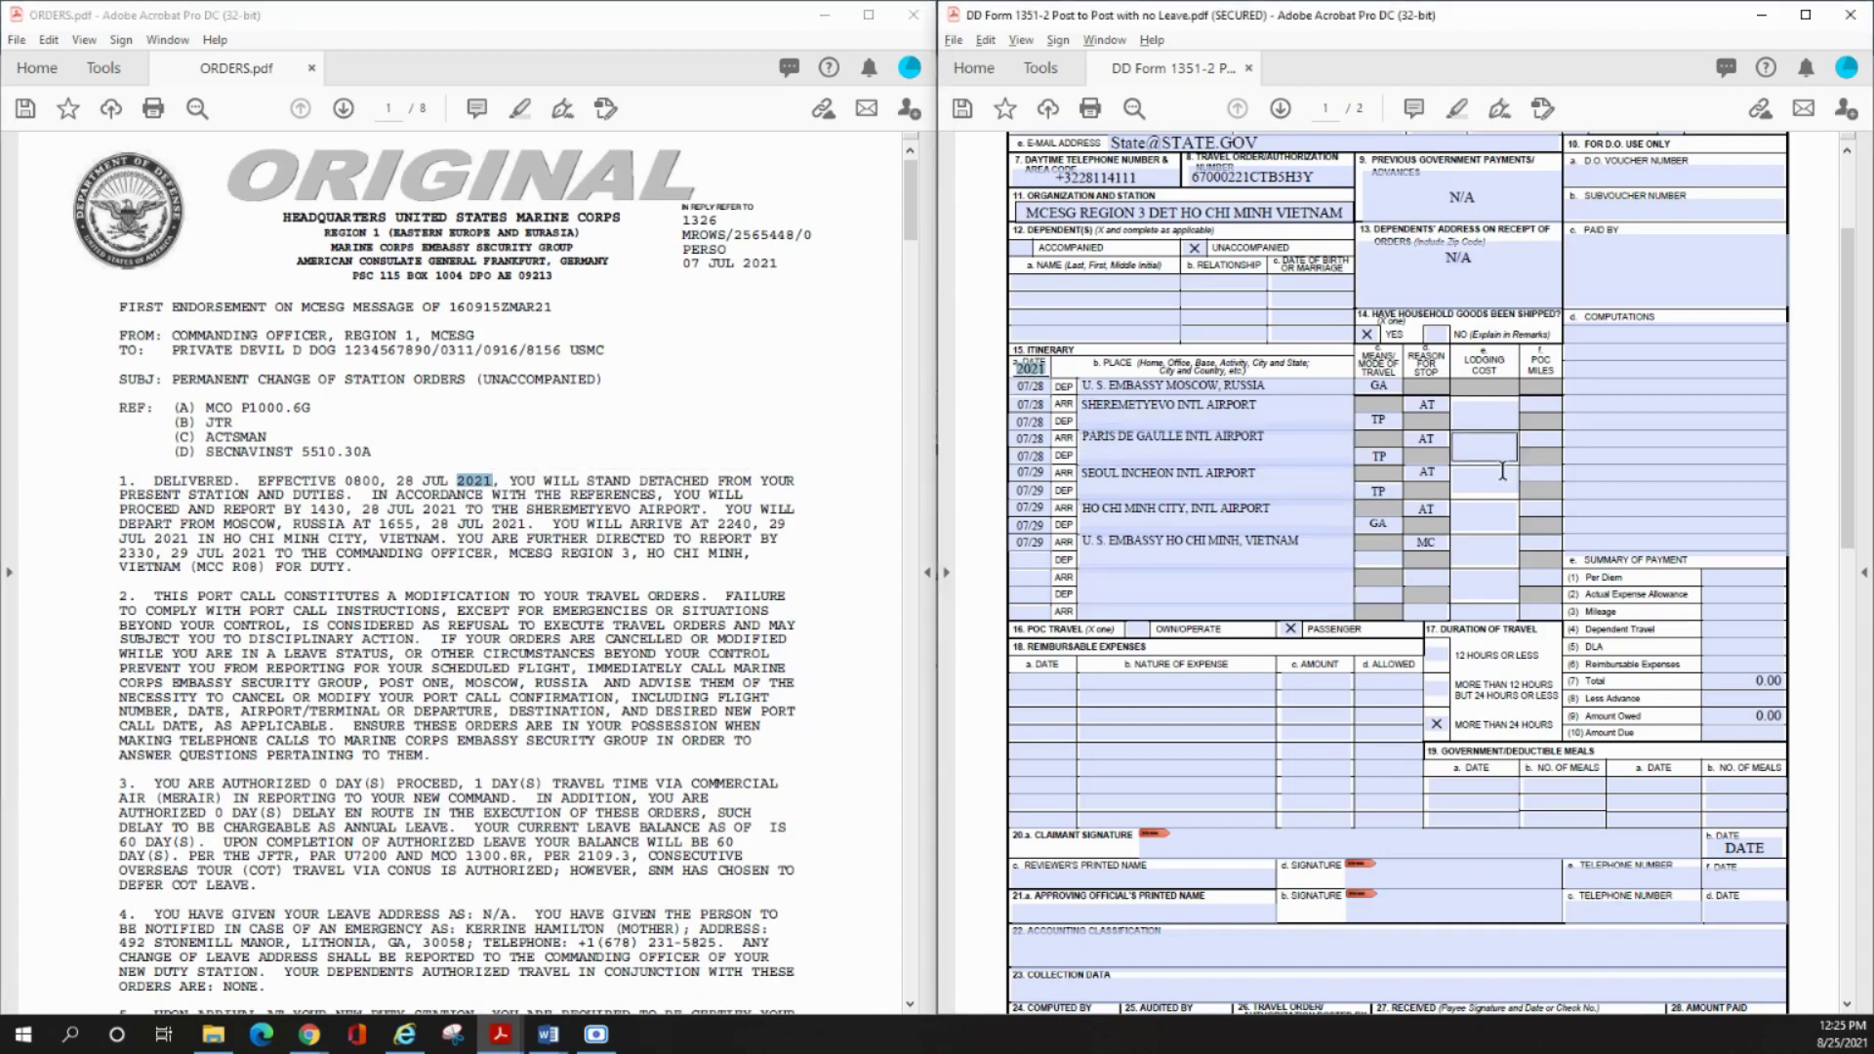
pyautogui.click(479, 486)
pyautogui.click(1039, 368)
# - Verify the first itinerary row: 07/28, U.S. Embassy Moscow, Sheremetyevo and GA mode, against 28 JUL 2021 orders
pyautogui.moveTo(398, 485); pyautogui.dragTo(493, 485)
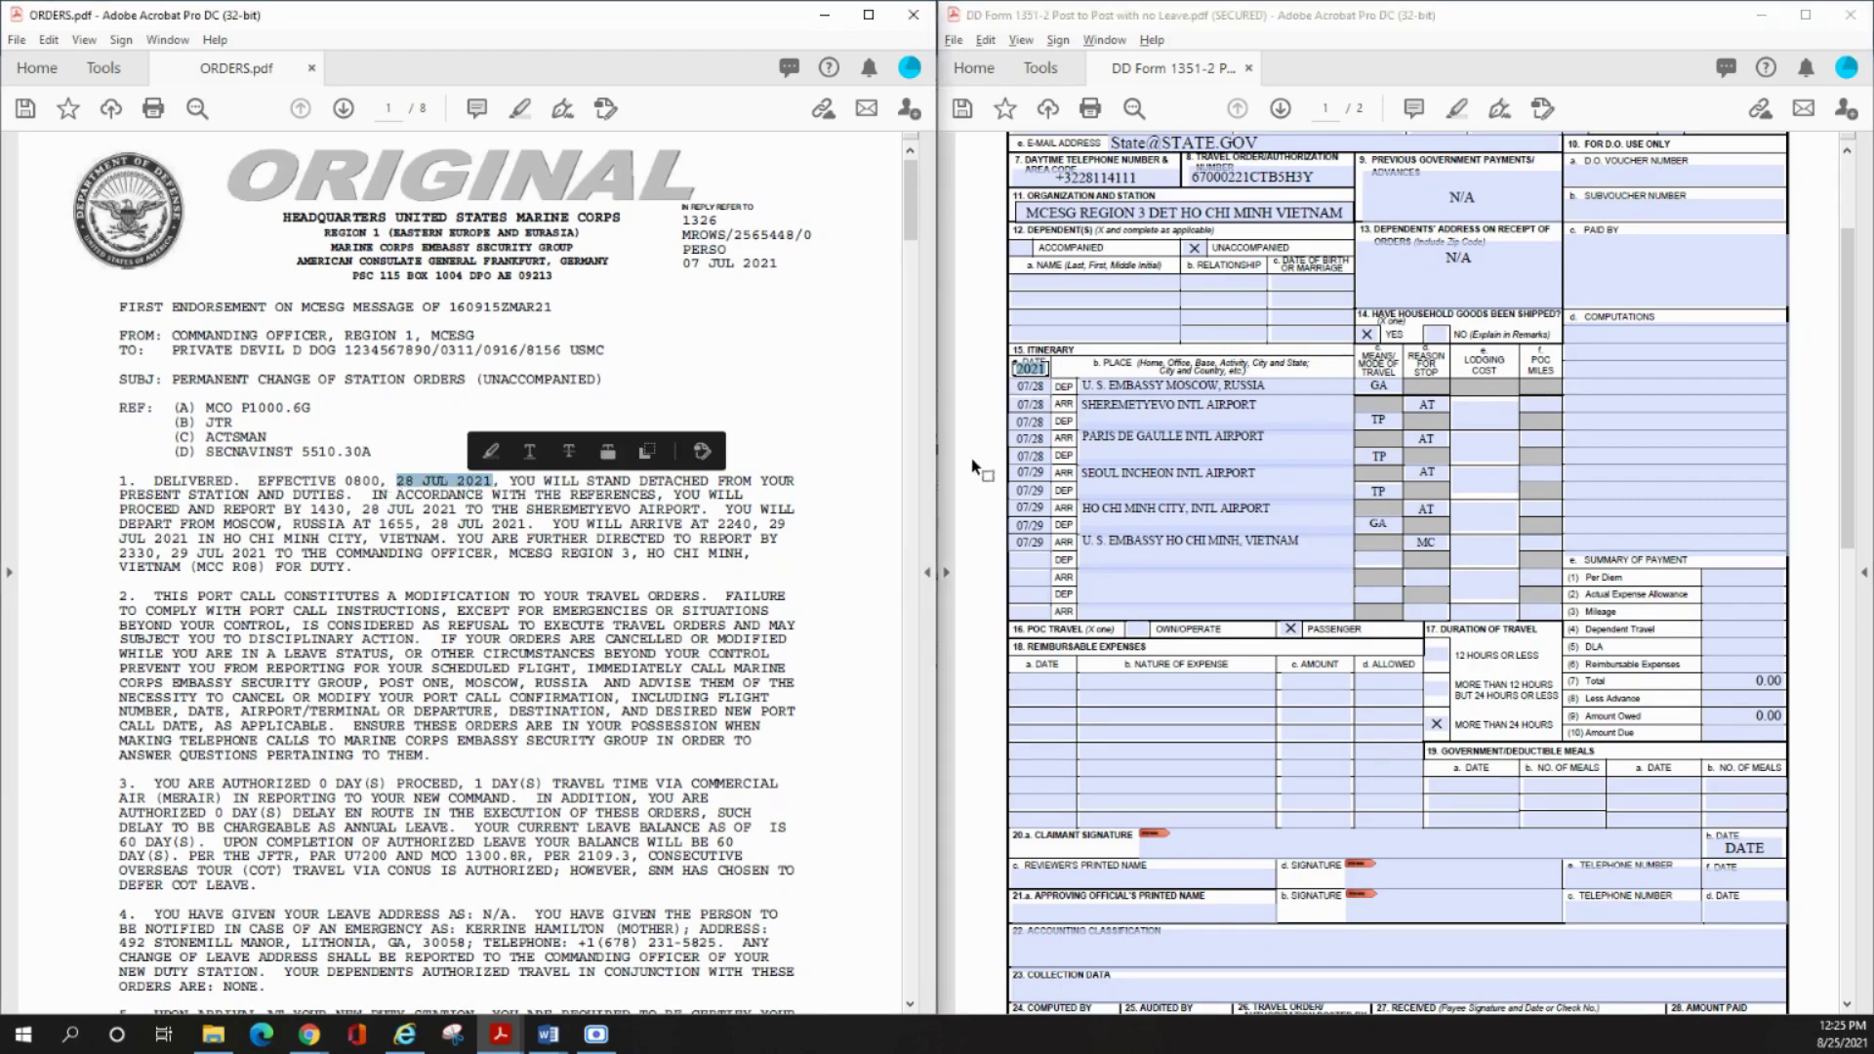
pyautogui.click(1022, 390)
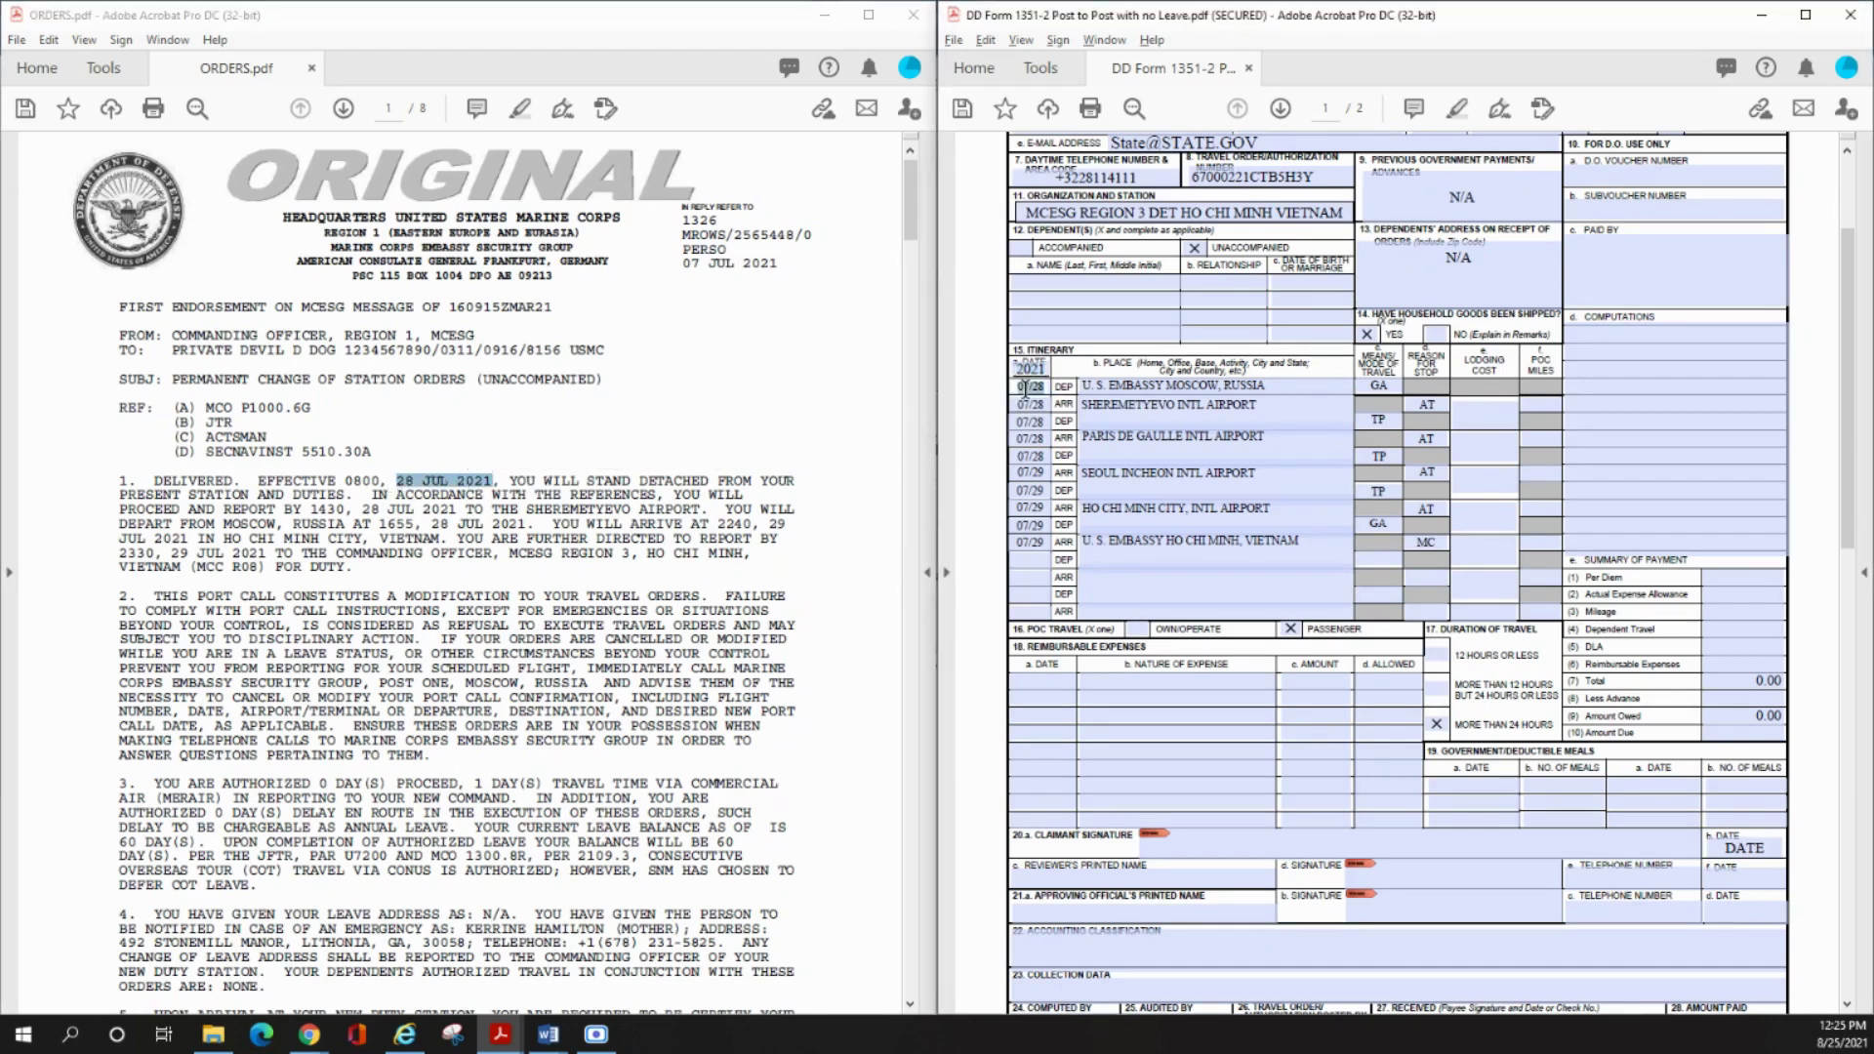
pyautogui.click(1183, 386)
pyautogui.tripleClick(1183, 386)
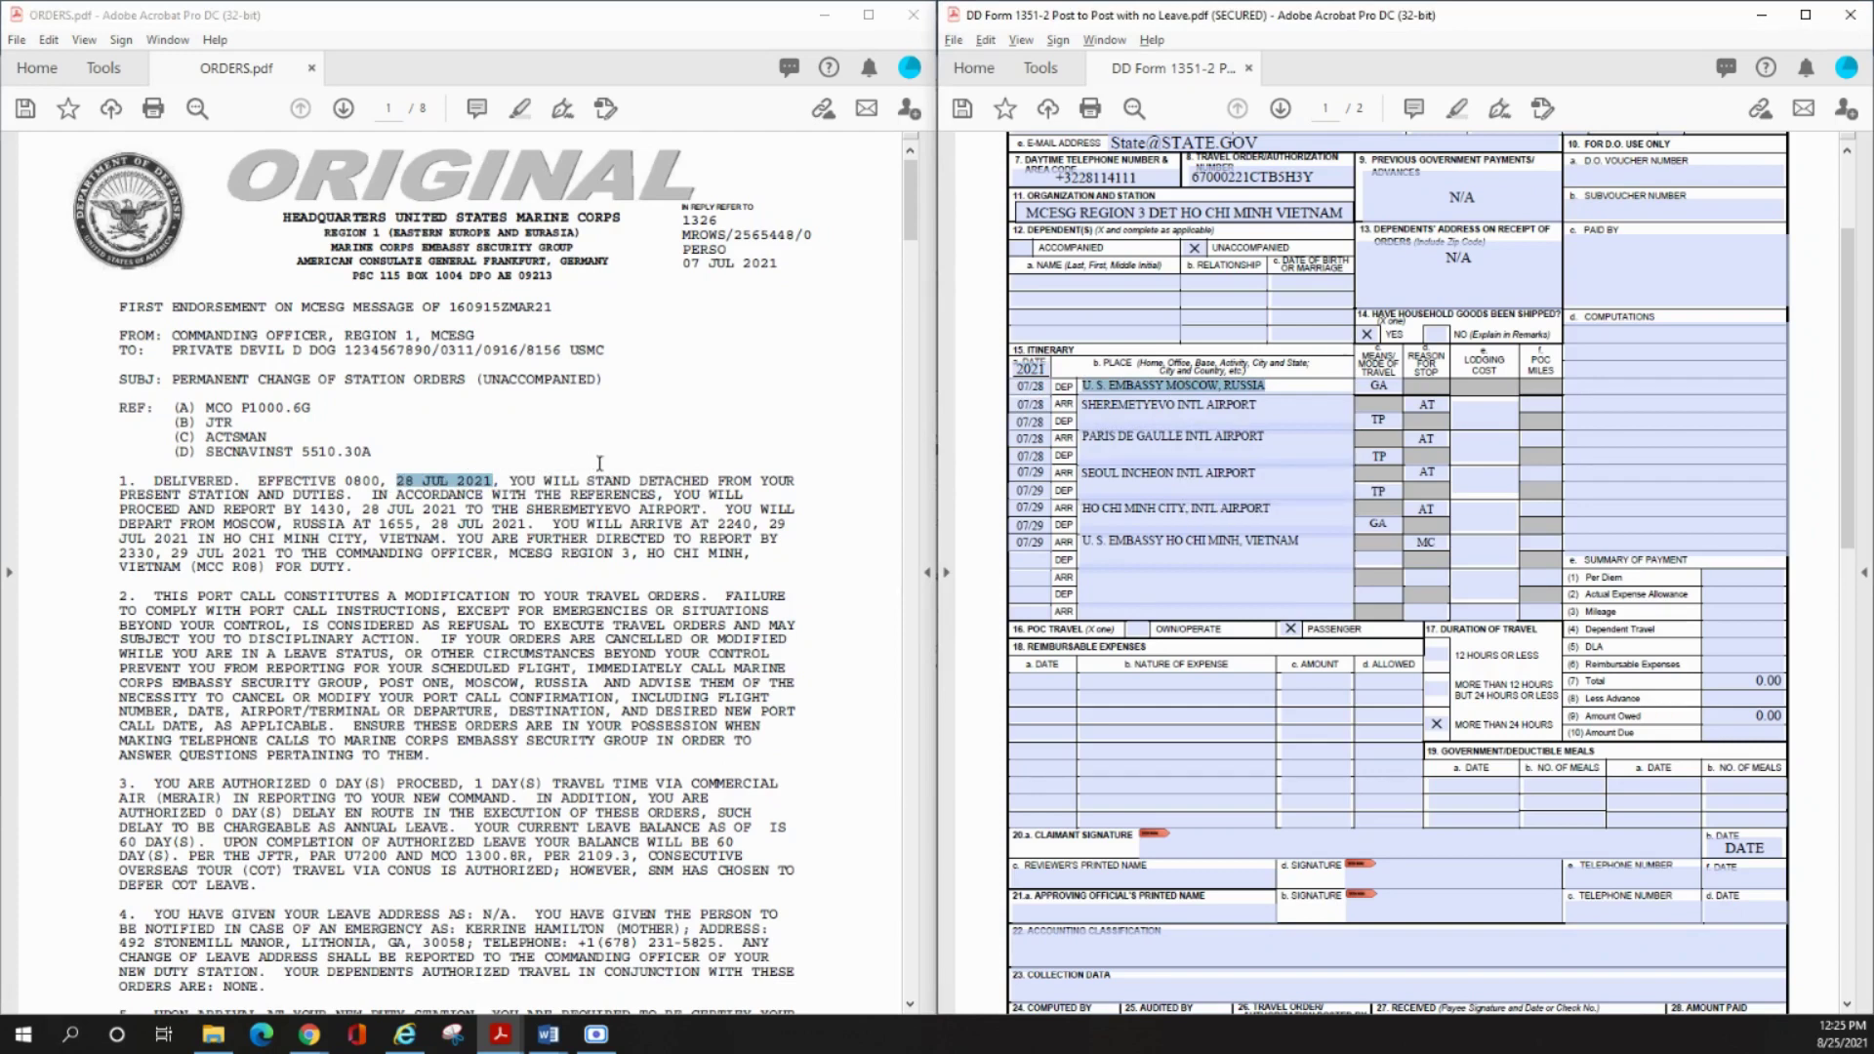
pyautogui.doubleClick(577, 509)
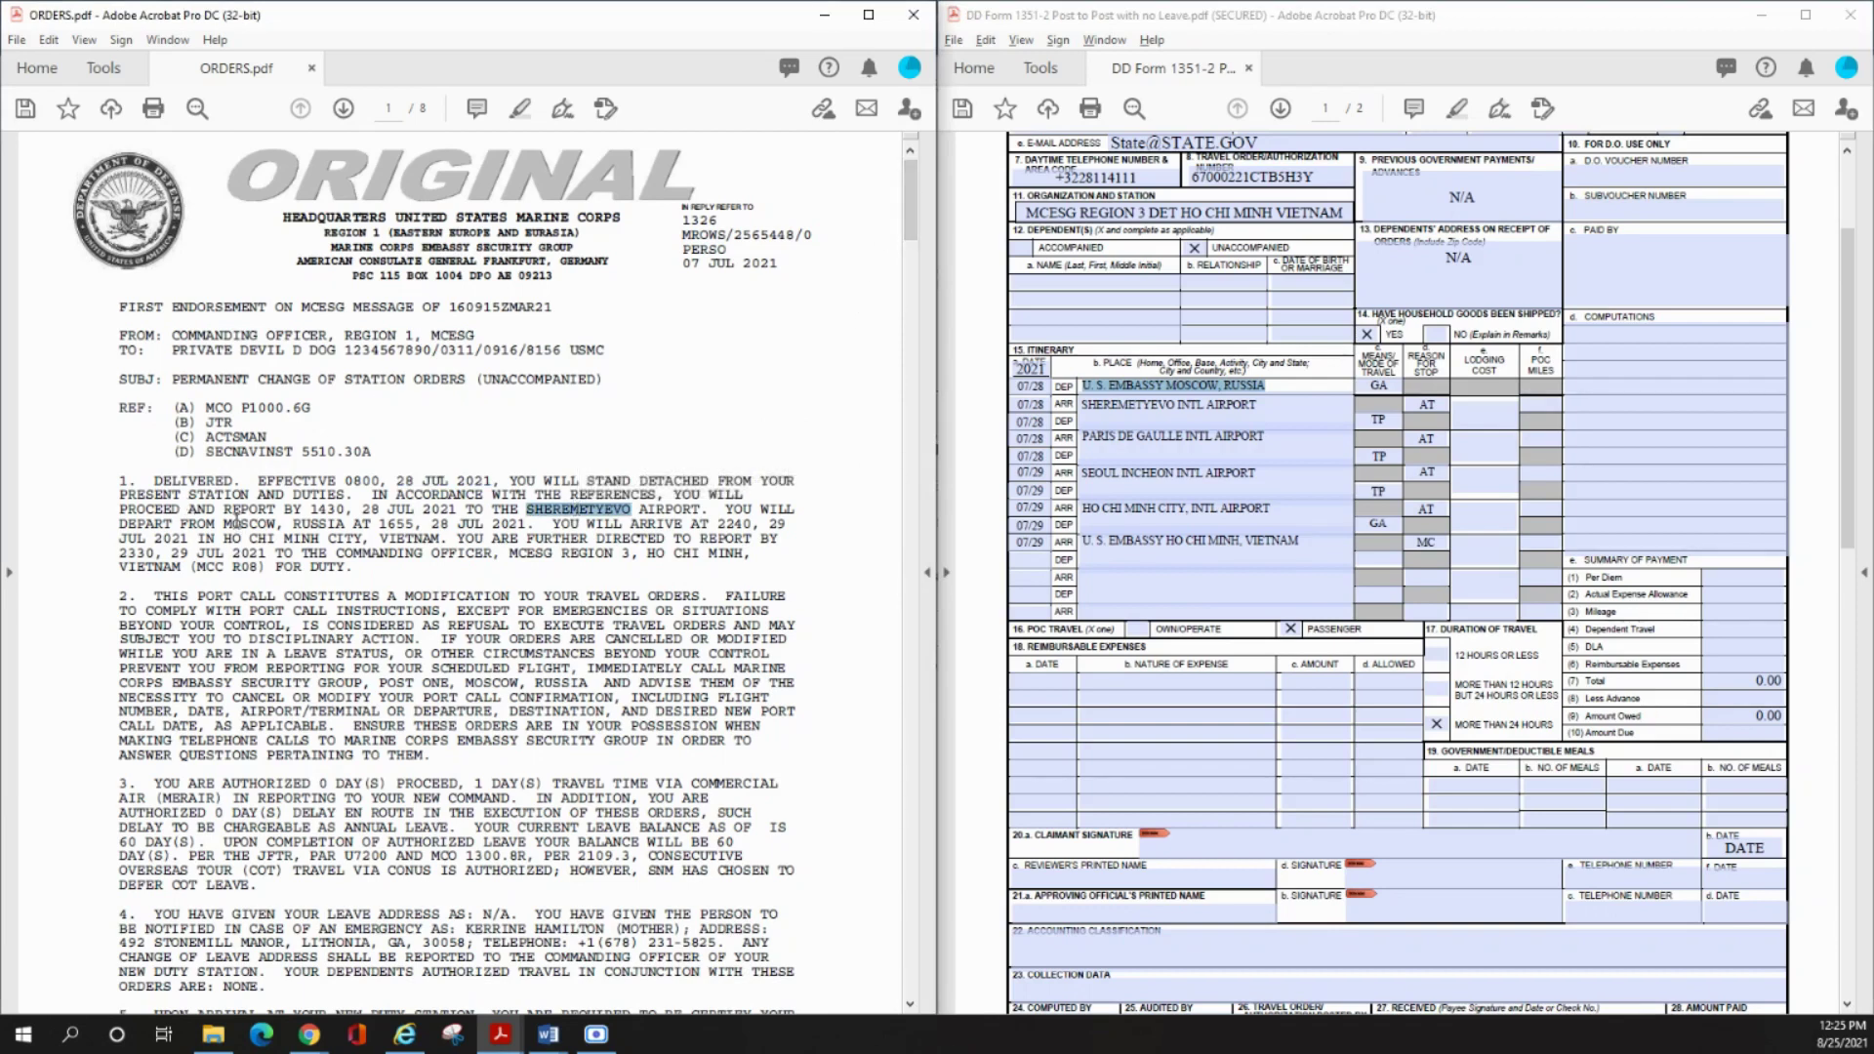
pyautogui.moveTo(223, 524); pyautogui.dragTo(347, 527)
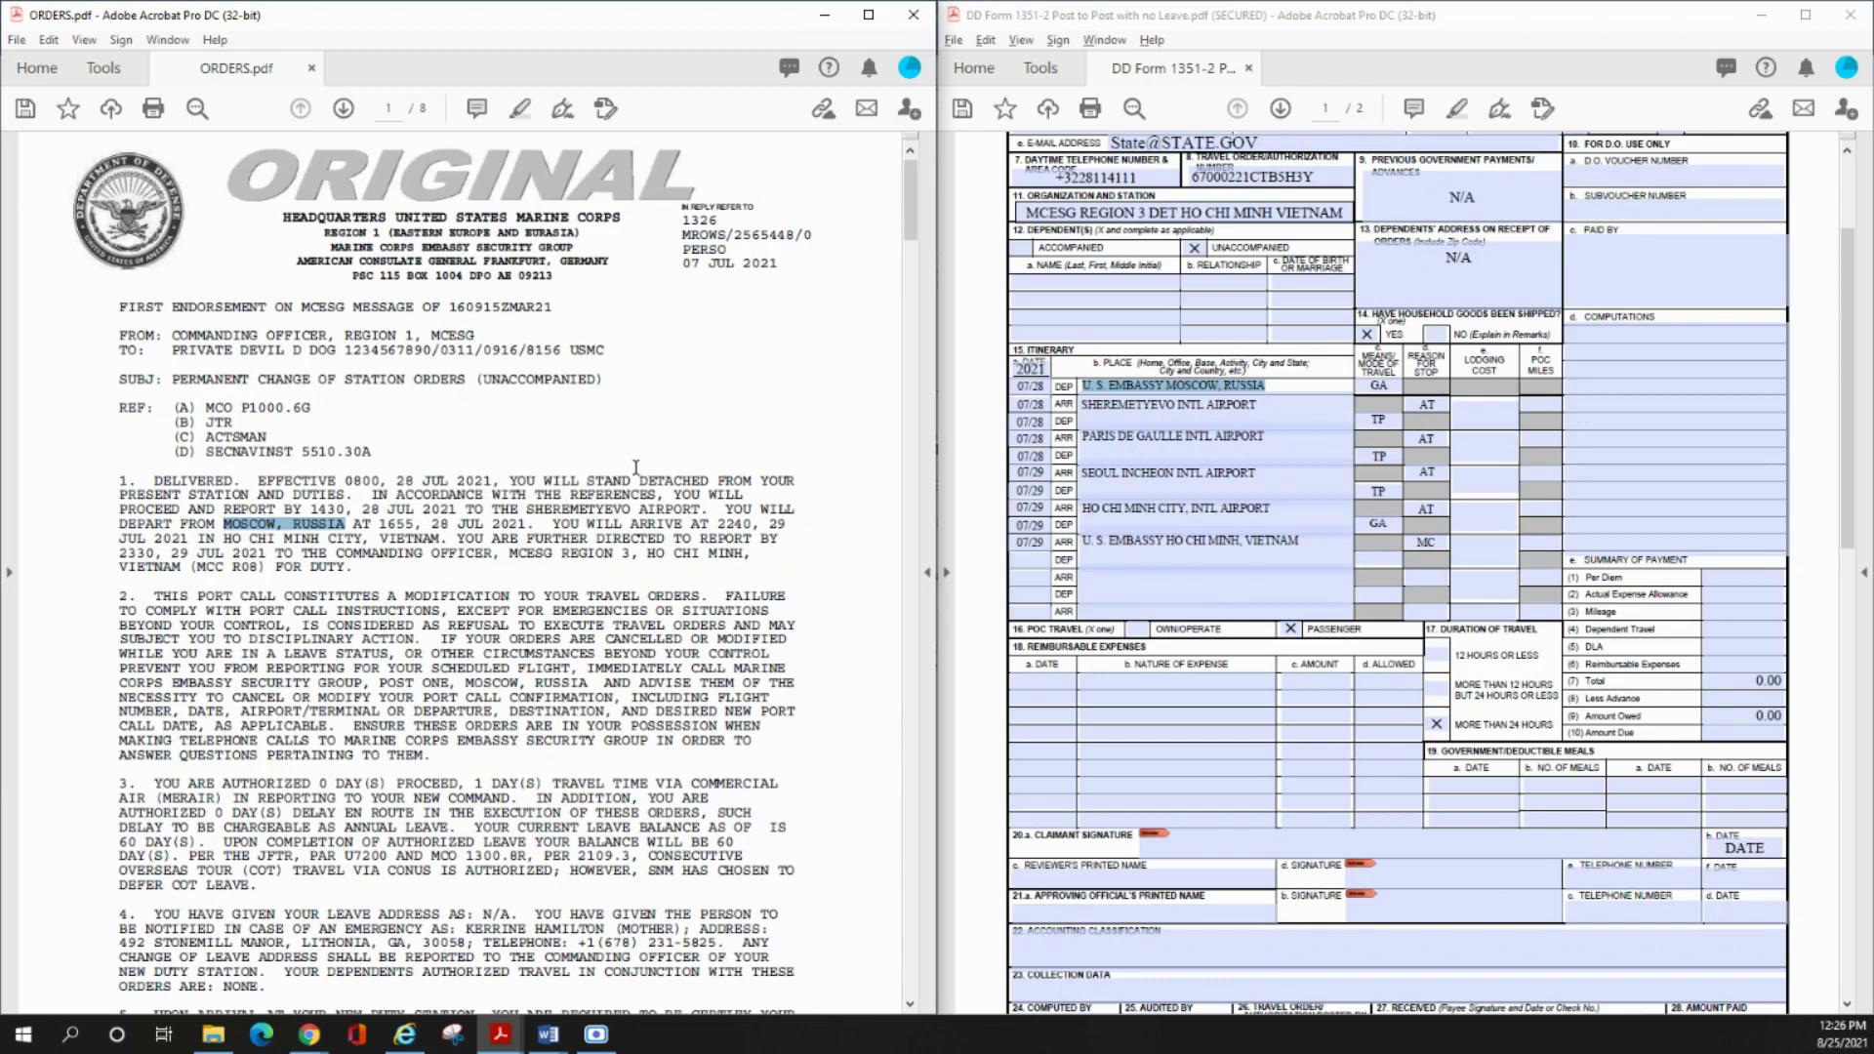
pyautogui.click(1386, 389)
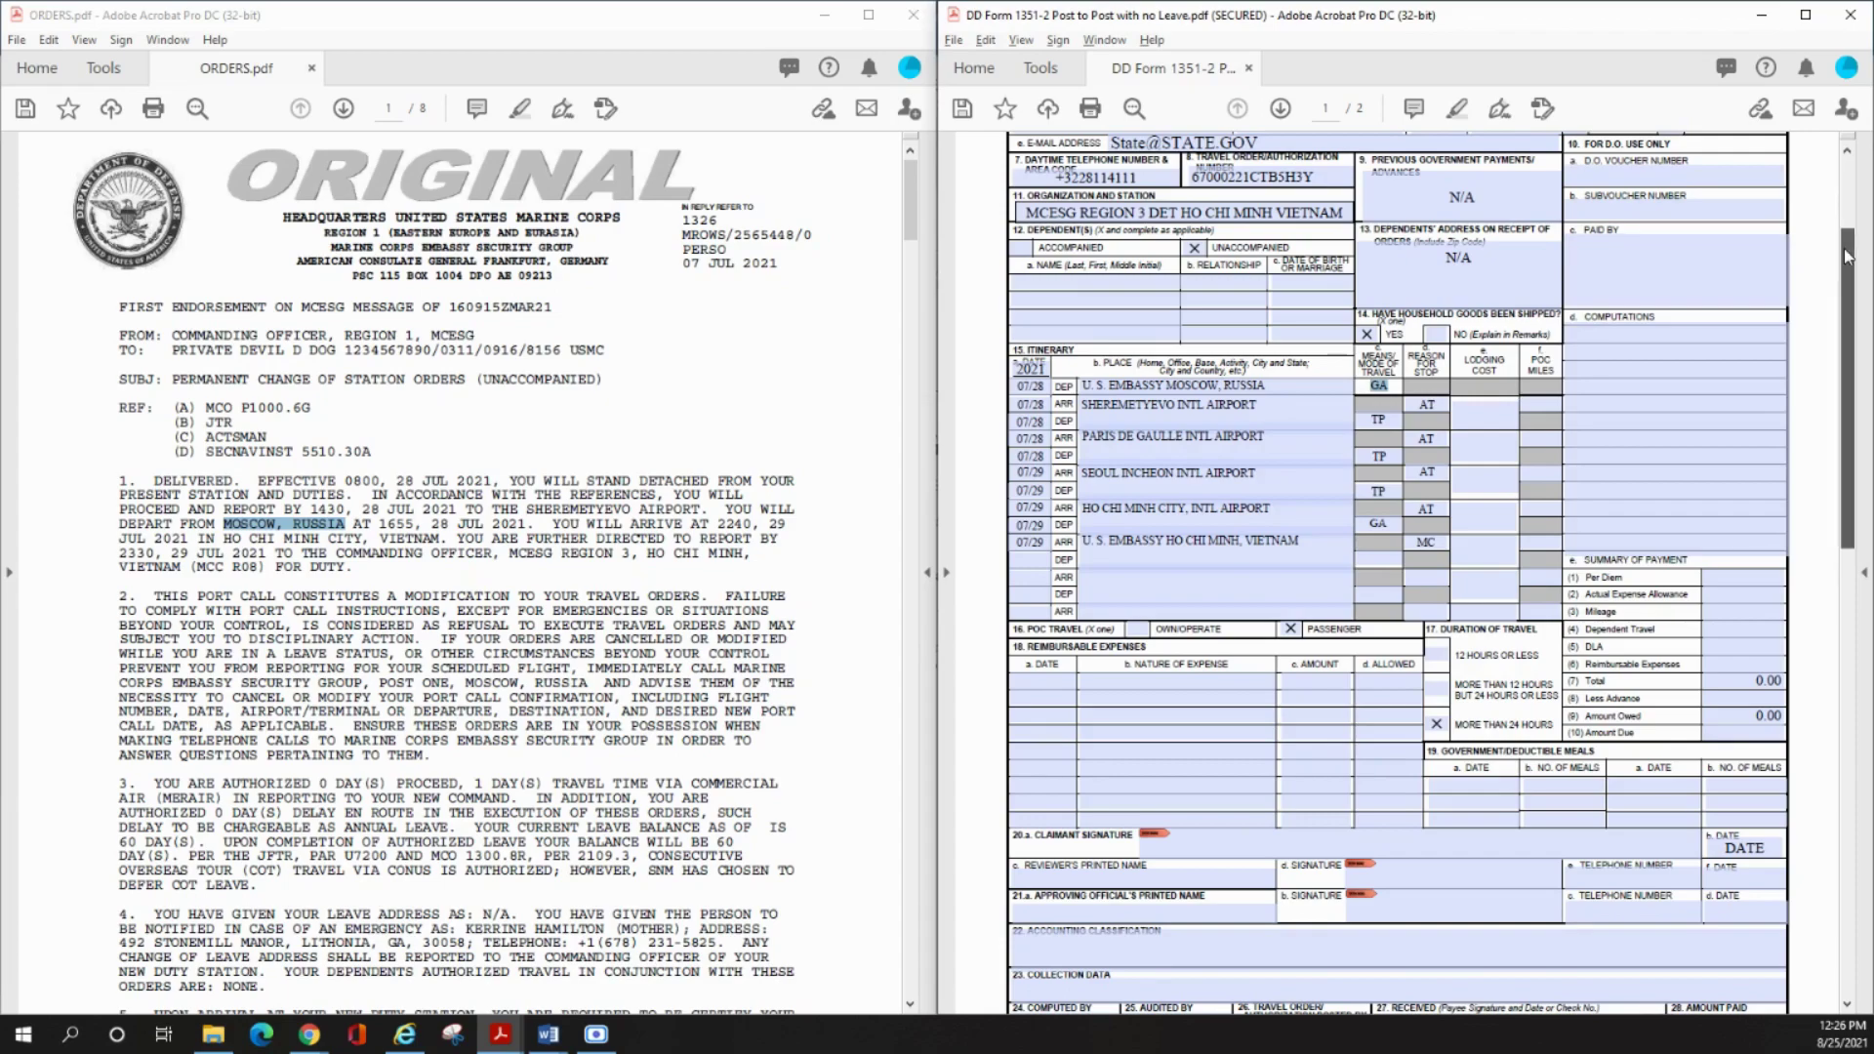
pyautogui.moveTo(1847, 257); pyautogui.dragTo(1843, 698)
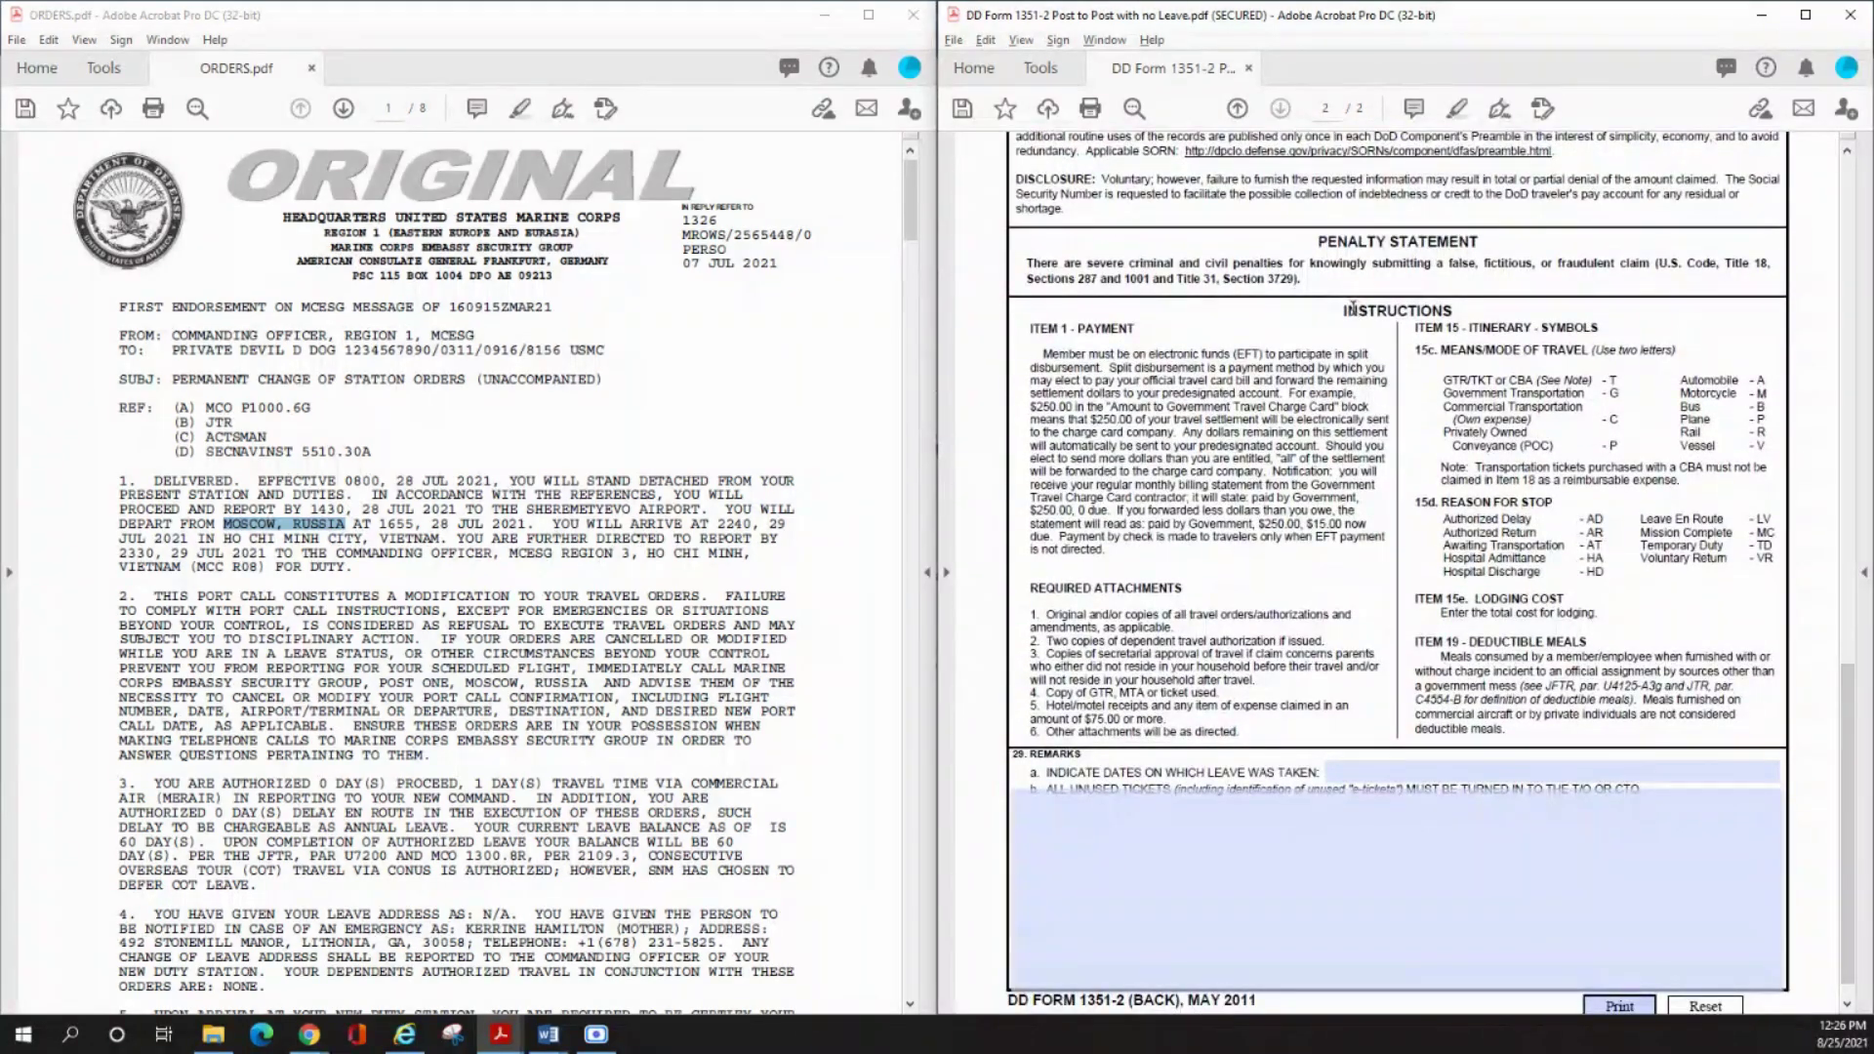
pyautogui.moveTo(1351, 309); pyautogui.dragTo(1464, 307)
pyautogui.click(1464, 378)
pyautogui.moveTo(1443, 380); pyautogui.dragTo(1575, 373)
pyautogui.click(1613, 381)
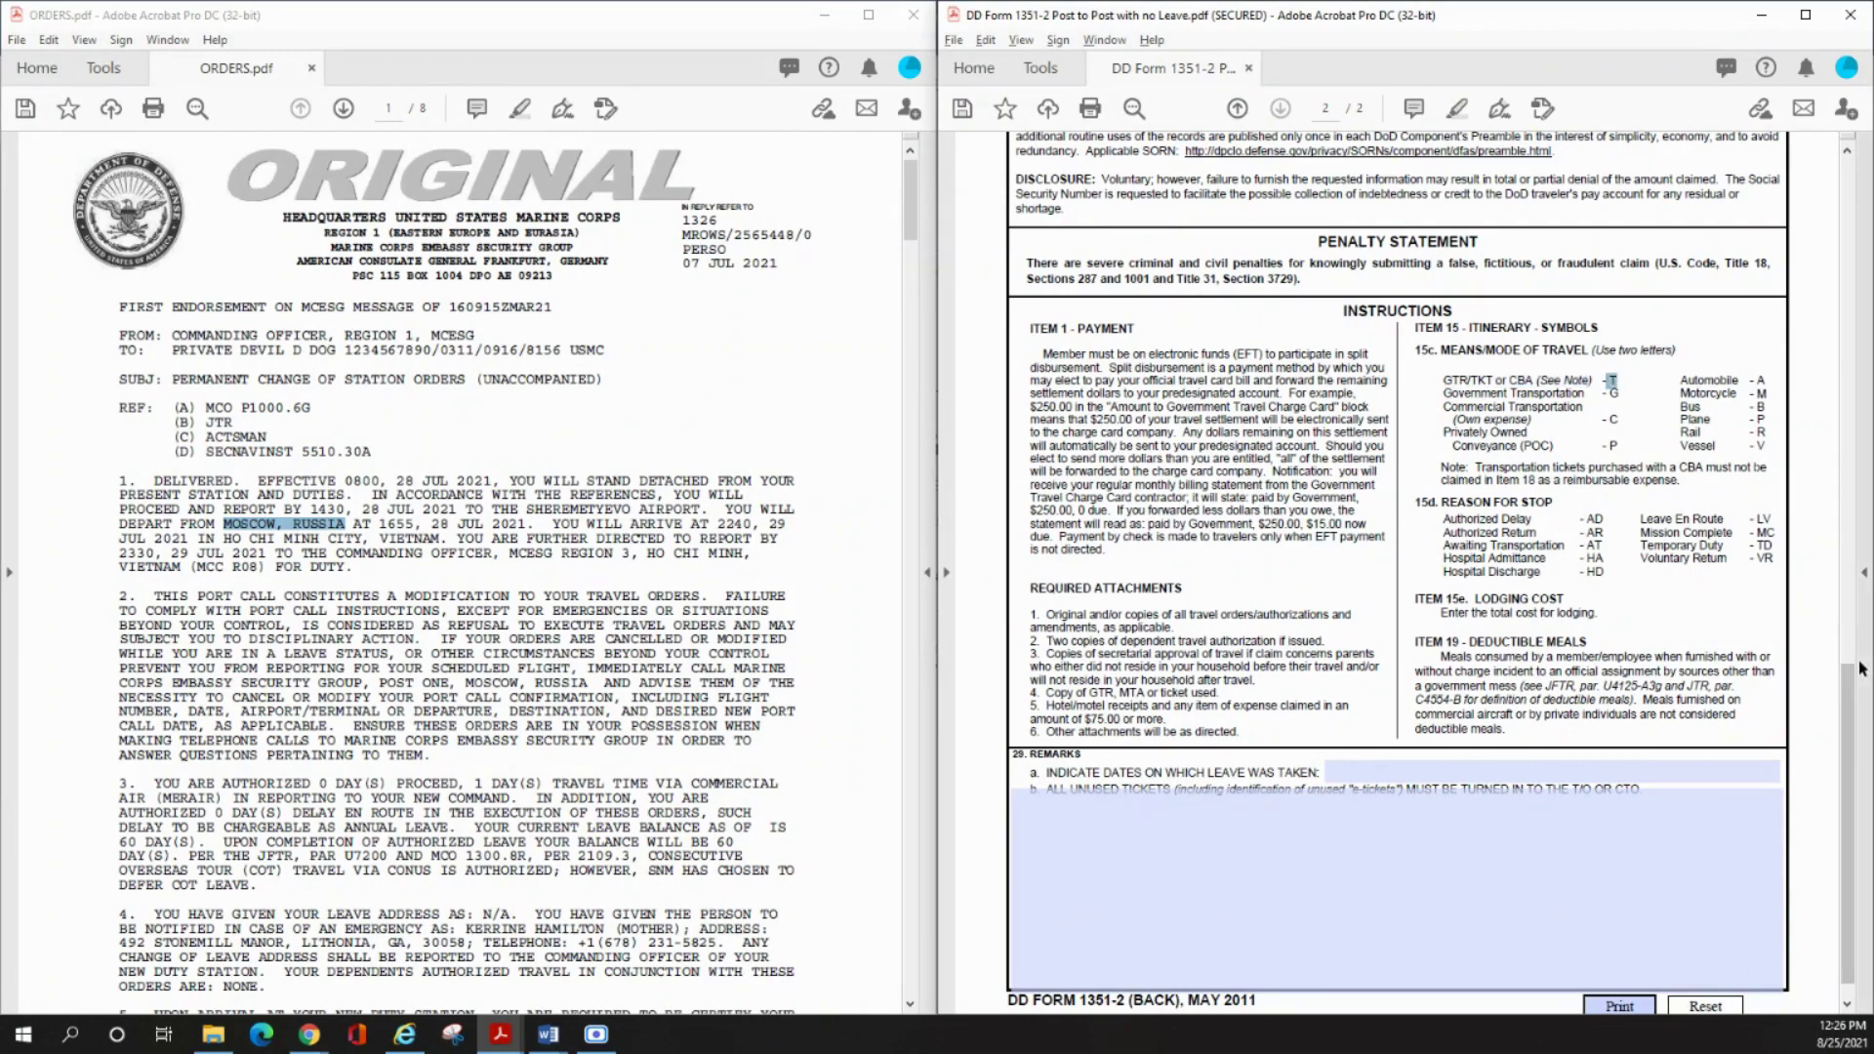
pyautogui.moveTo(1847, 694); pyautogui.dragTo(1857, 629)
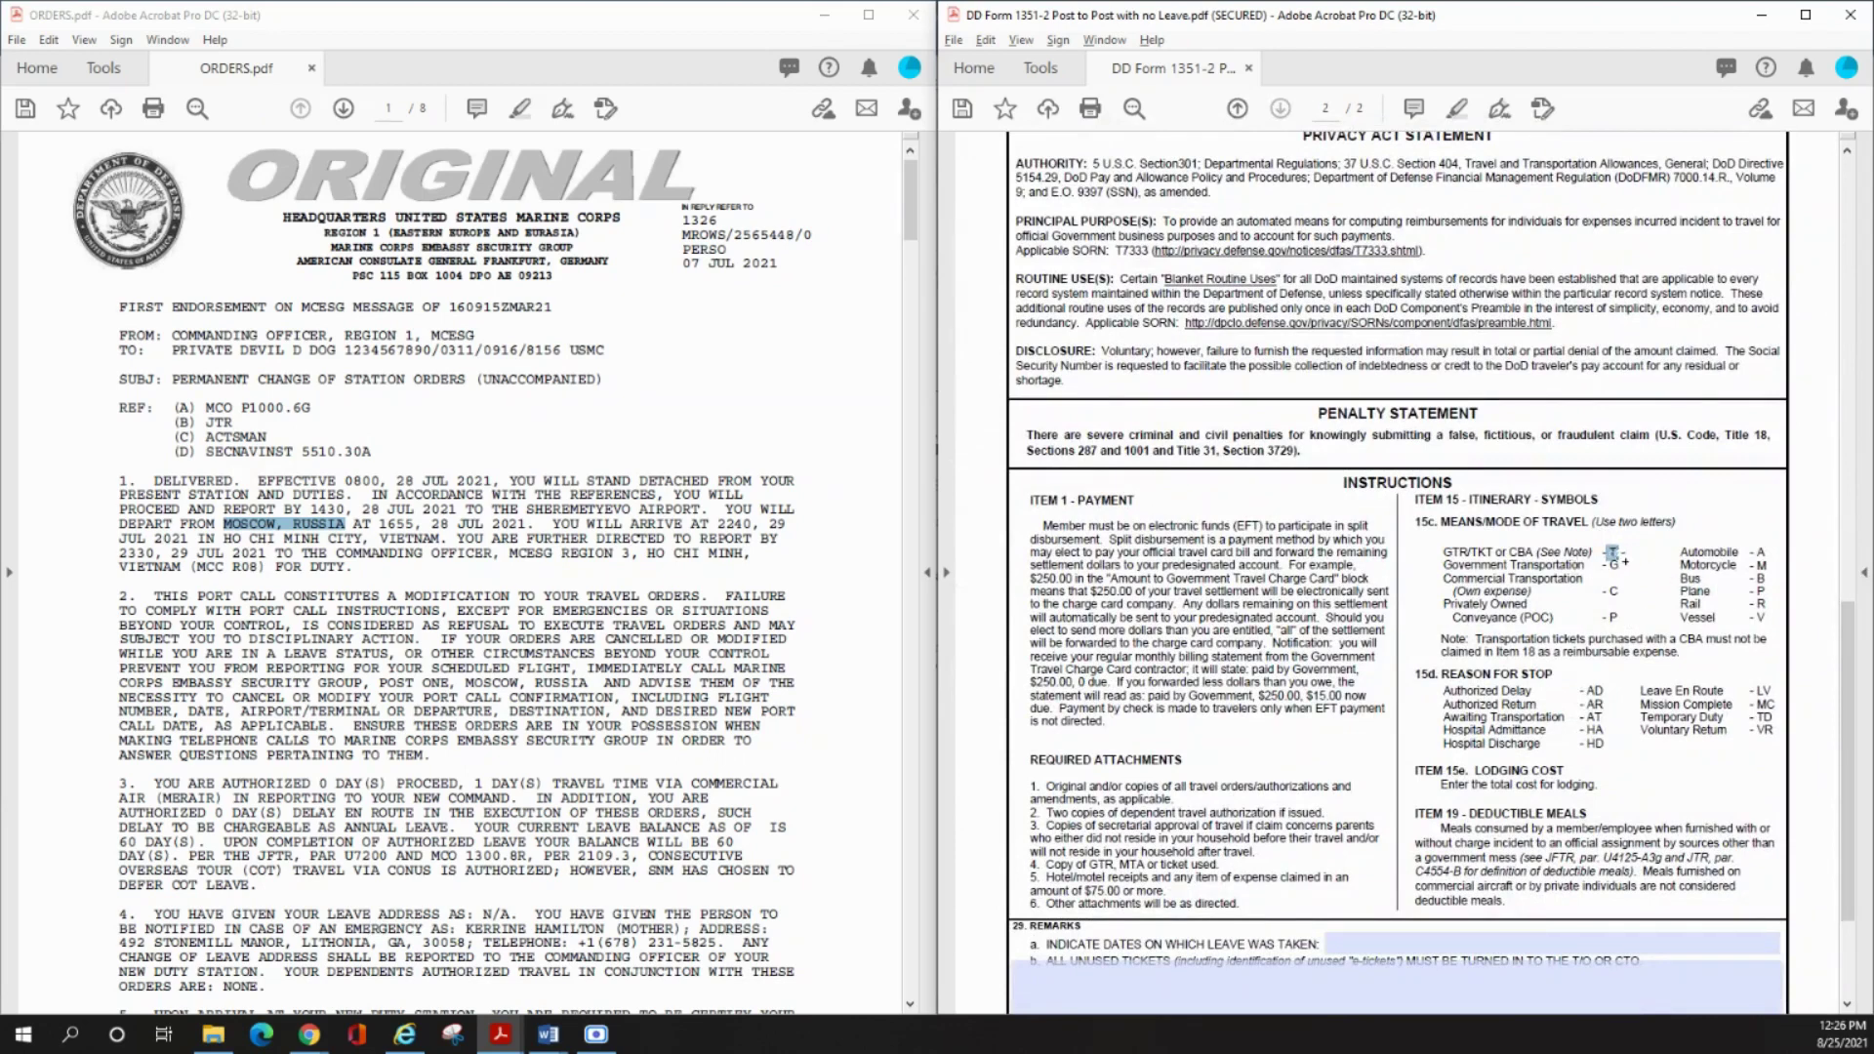
pyautogui.click(1620, 558)
pyautogui.moveTo(1622, 544); pyautogui.dragTo(1605, 548)
pyautogui.moveTo(1443, 553); pyautogui.dragTo(1624, 553)
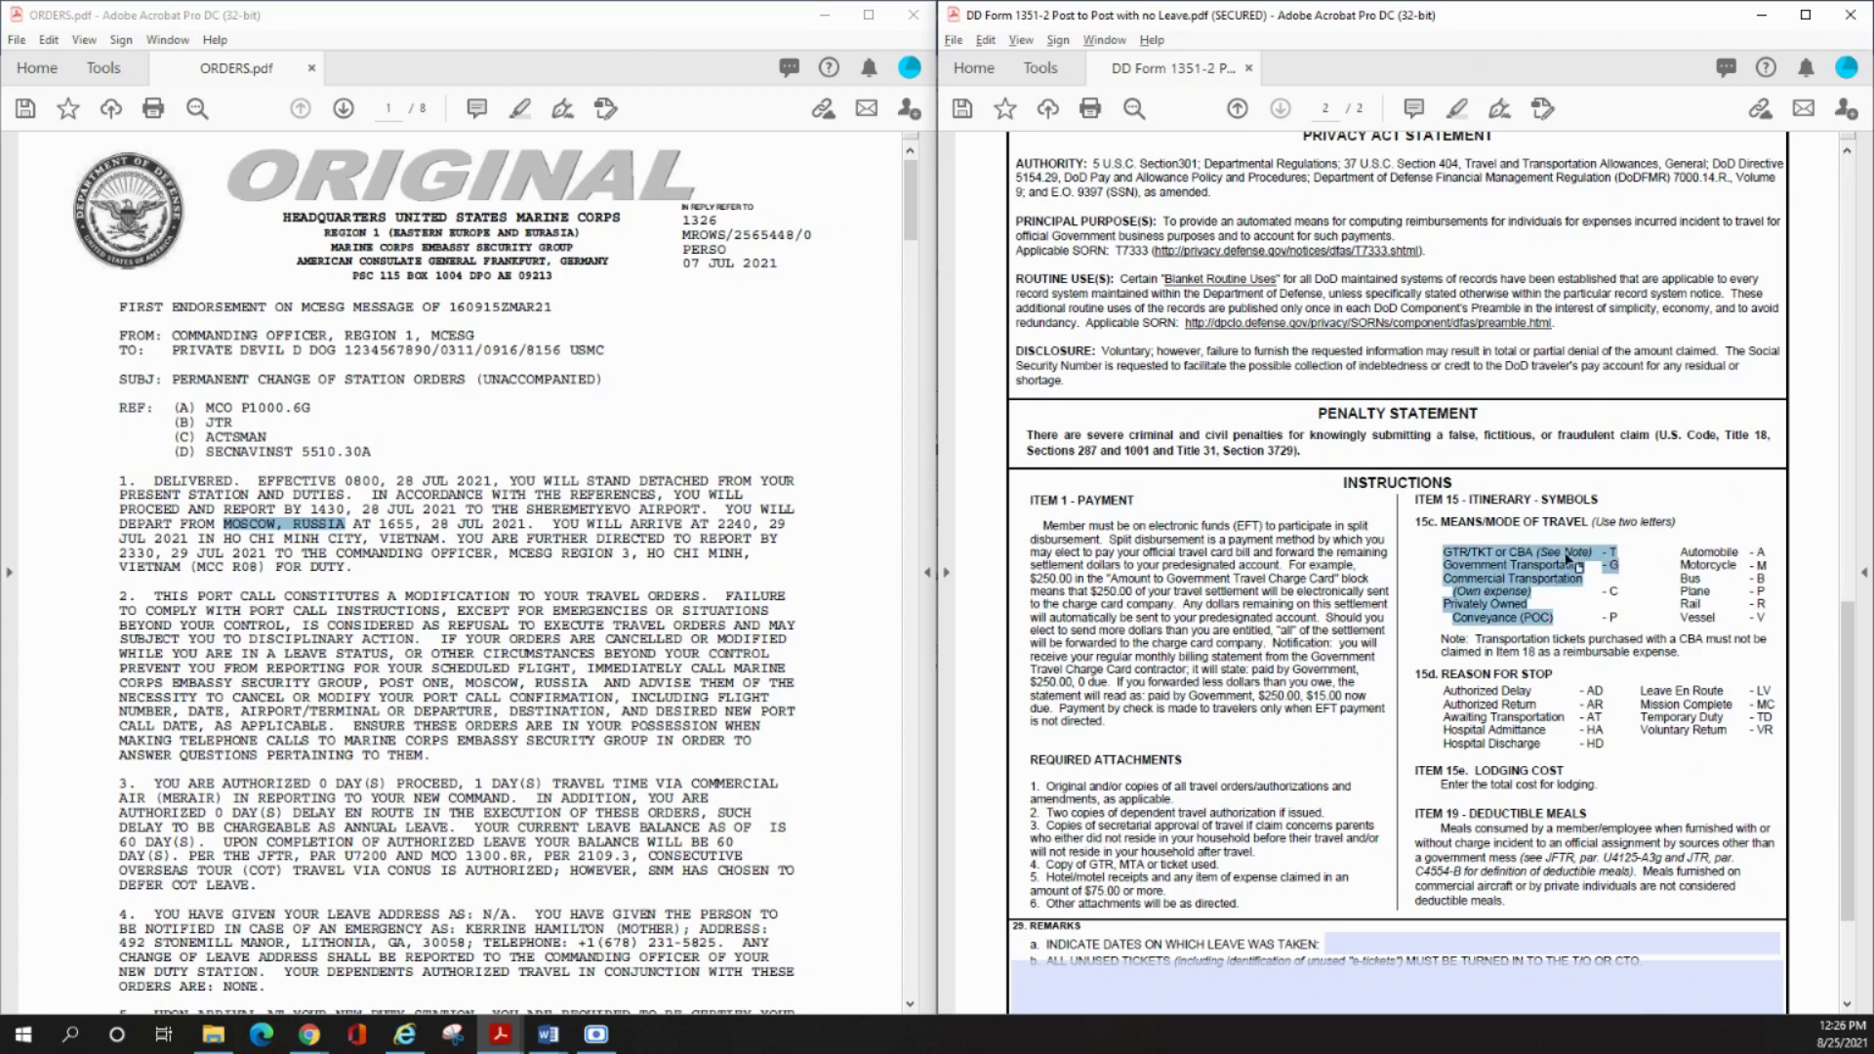
pyautogui.tripleClick(1567, 555)
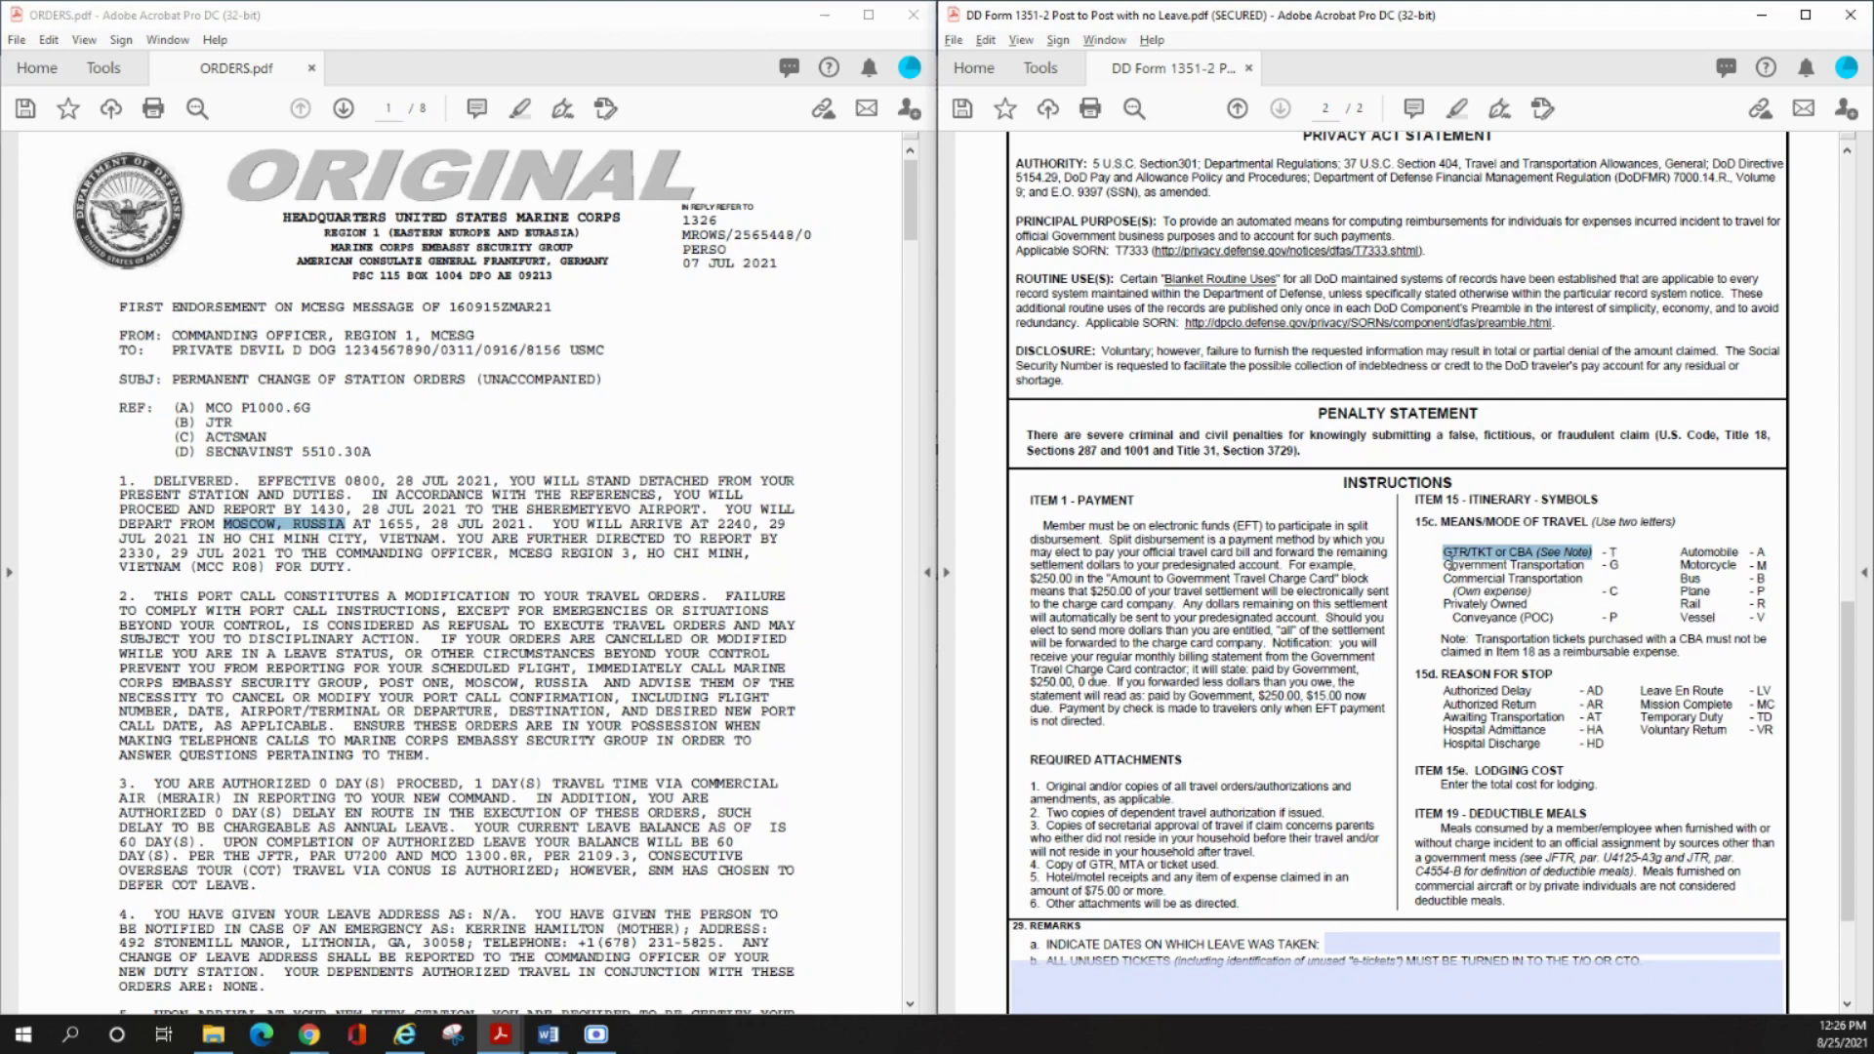
pyautogui.moveTo(1449, 564); pyautogui.dragTo(1613, 570)
pyautogui.click(1617, 566)
pyautogui.click(1614, 568)
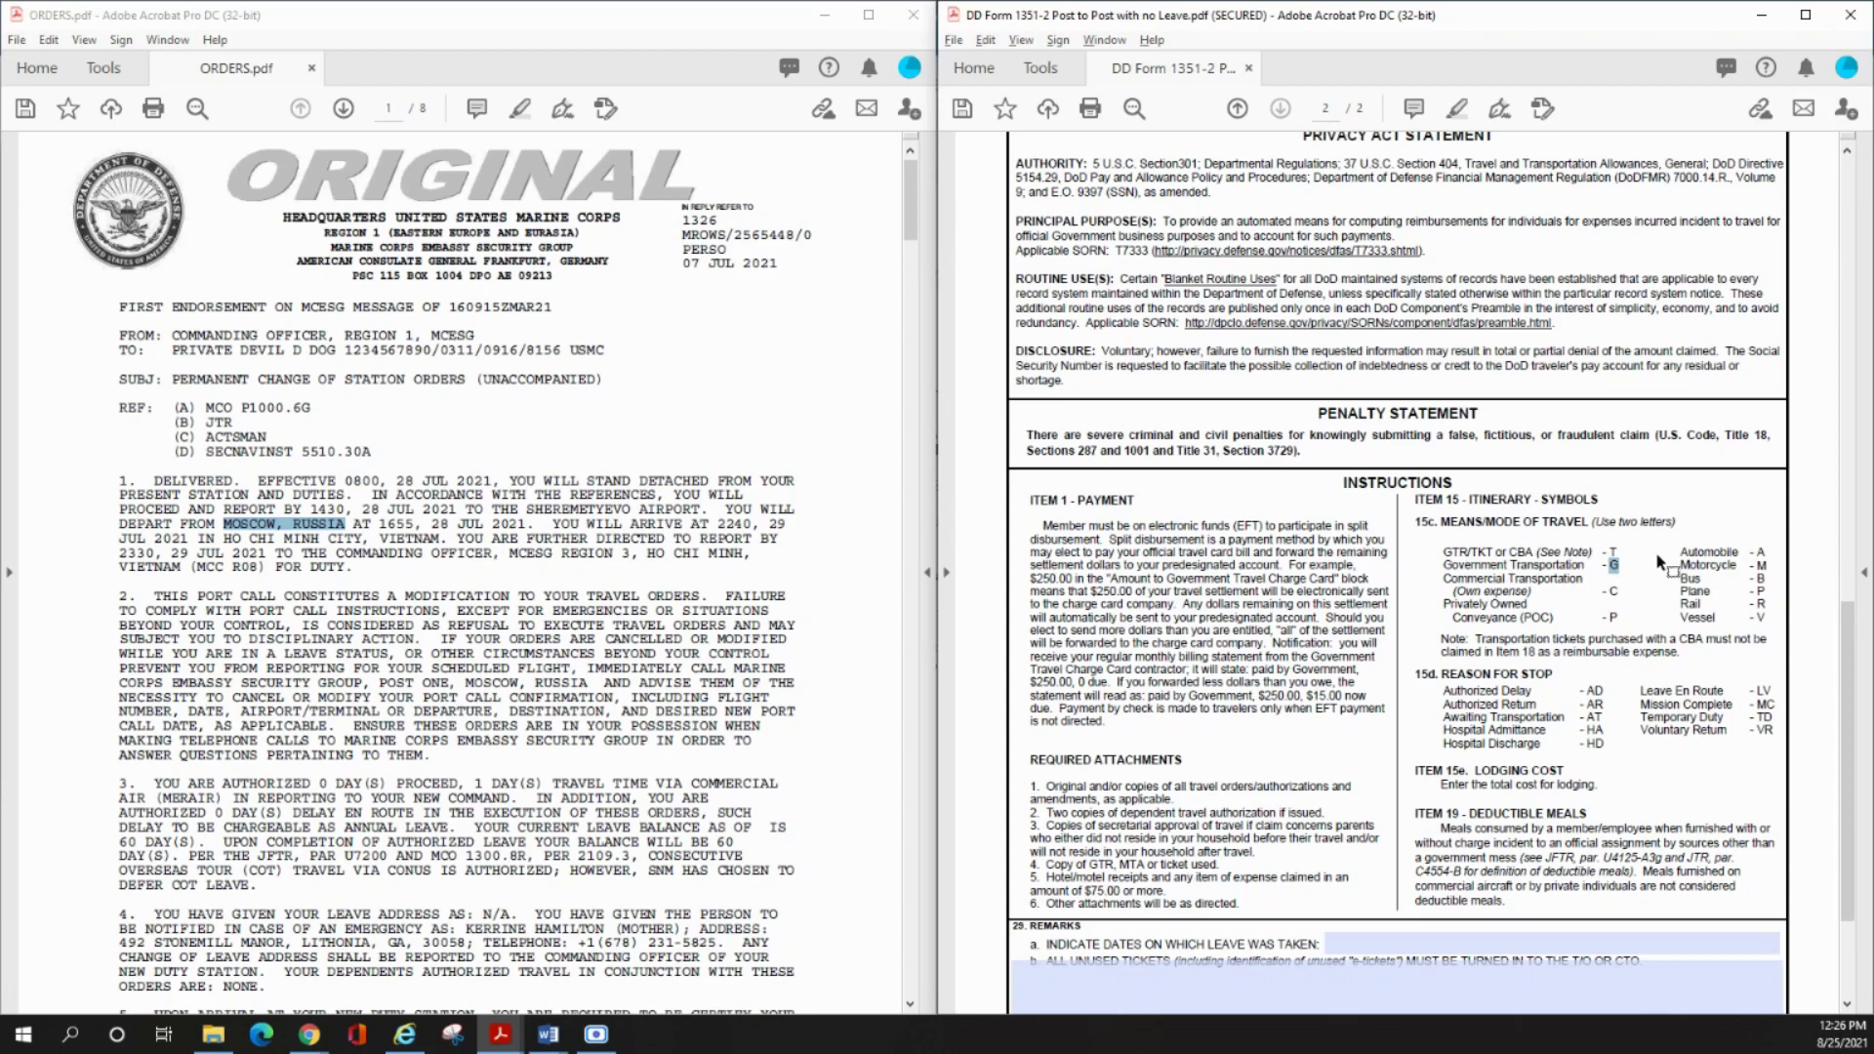
pyautogui.scroll(-1, 1649, 566)
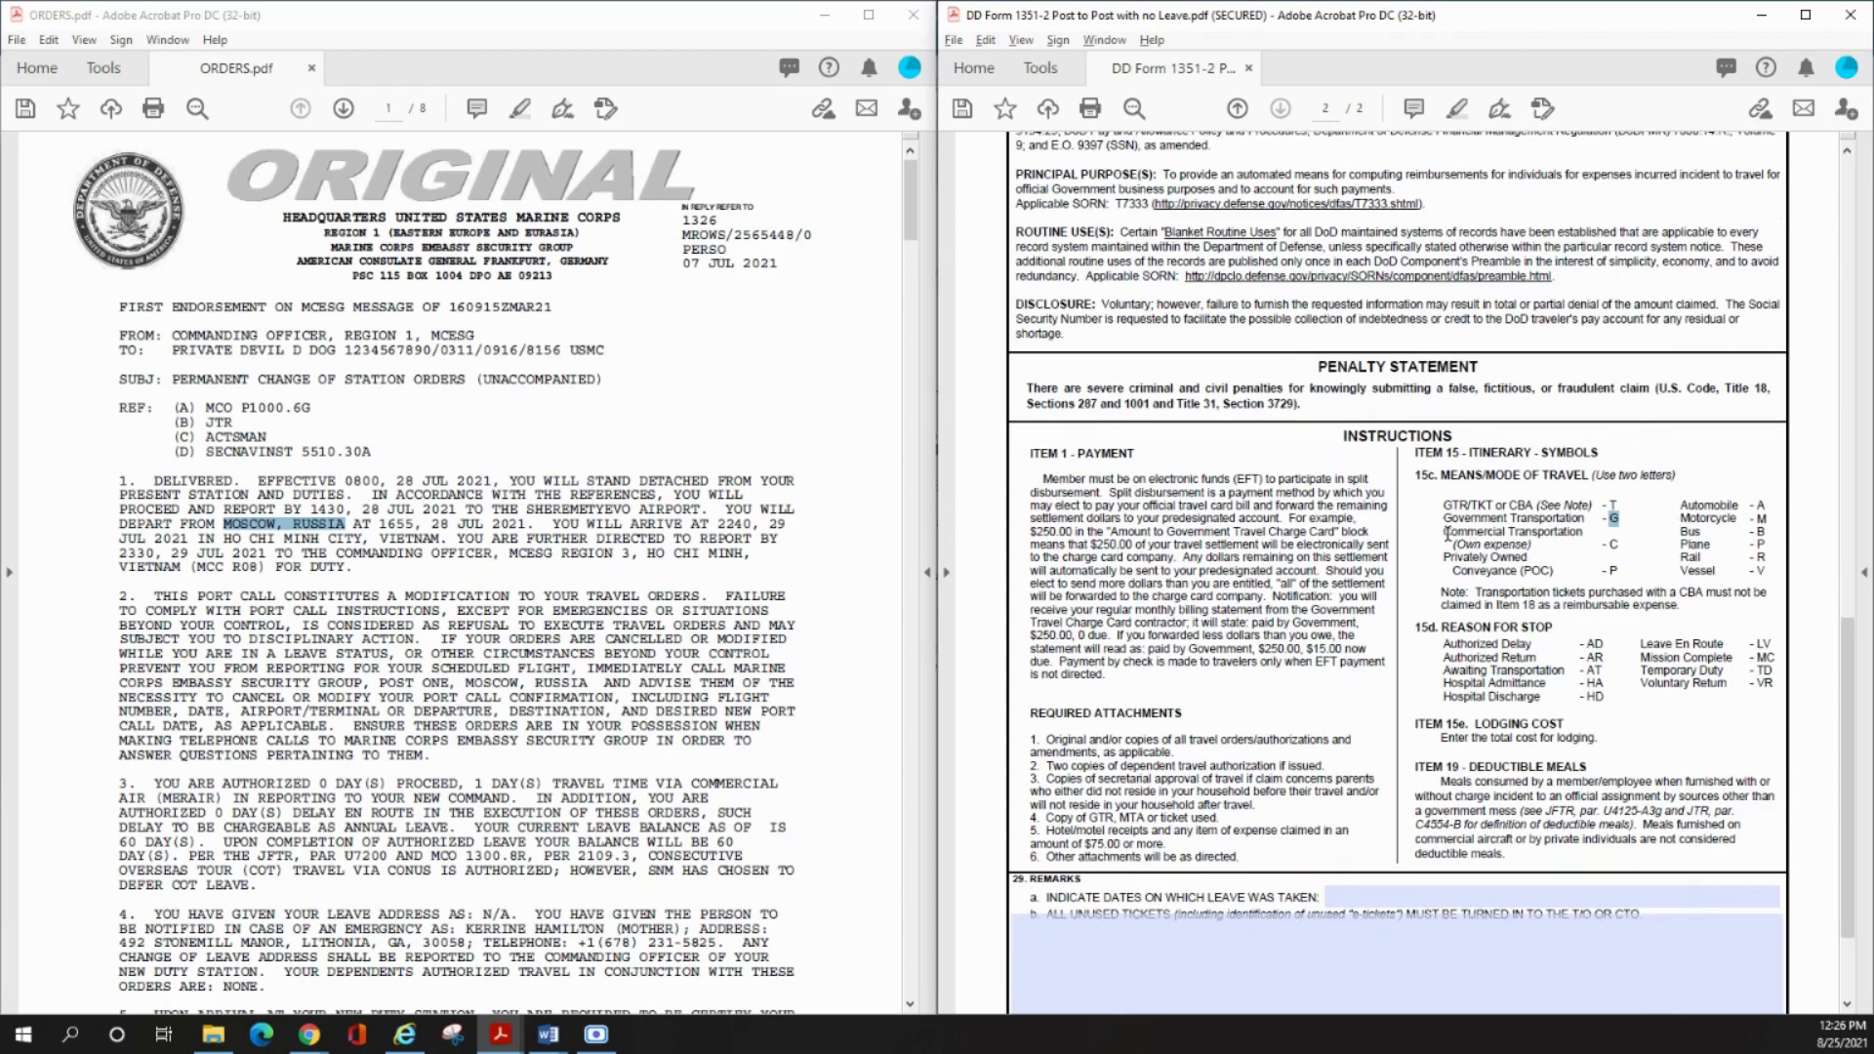
pyautogui.moveTo(1445, 533); pyautogui.dragTo(1585, 535)
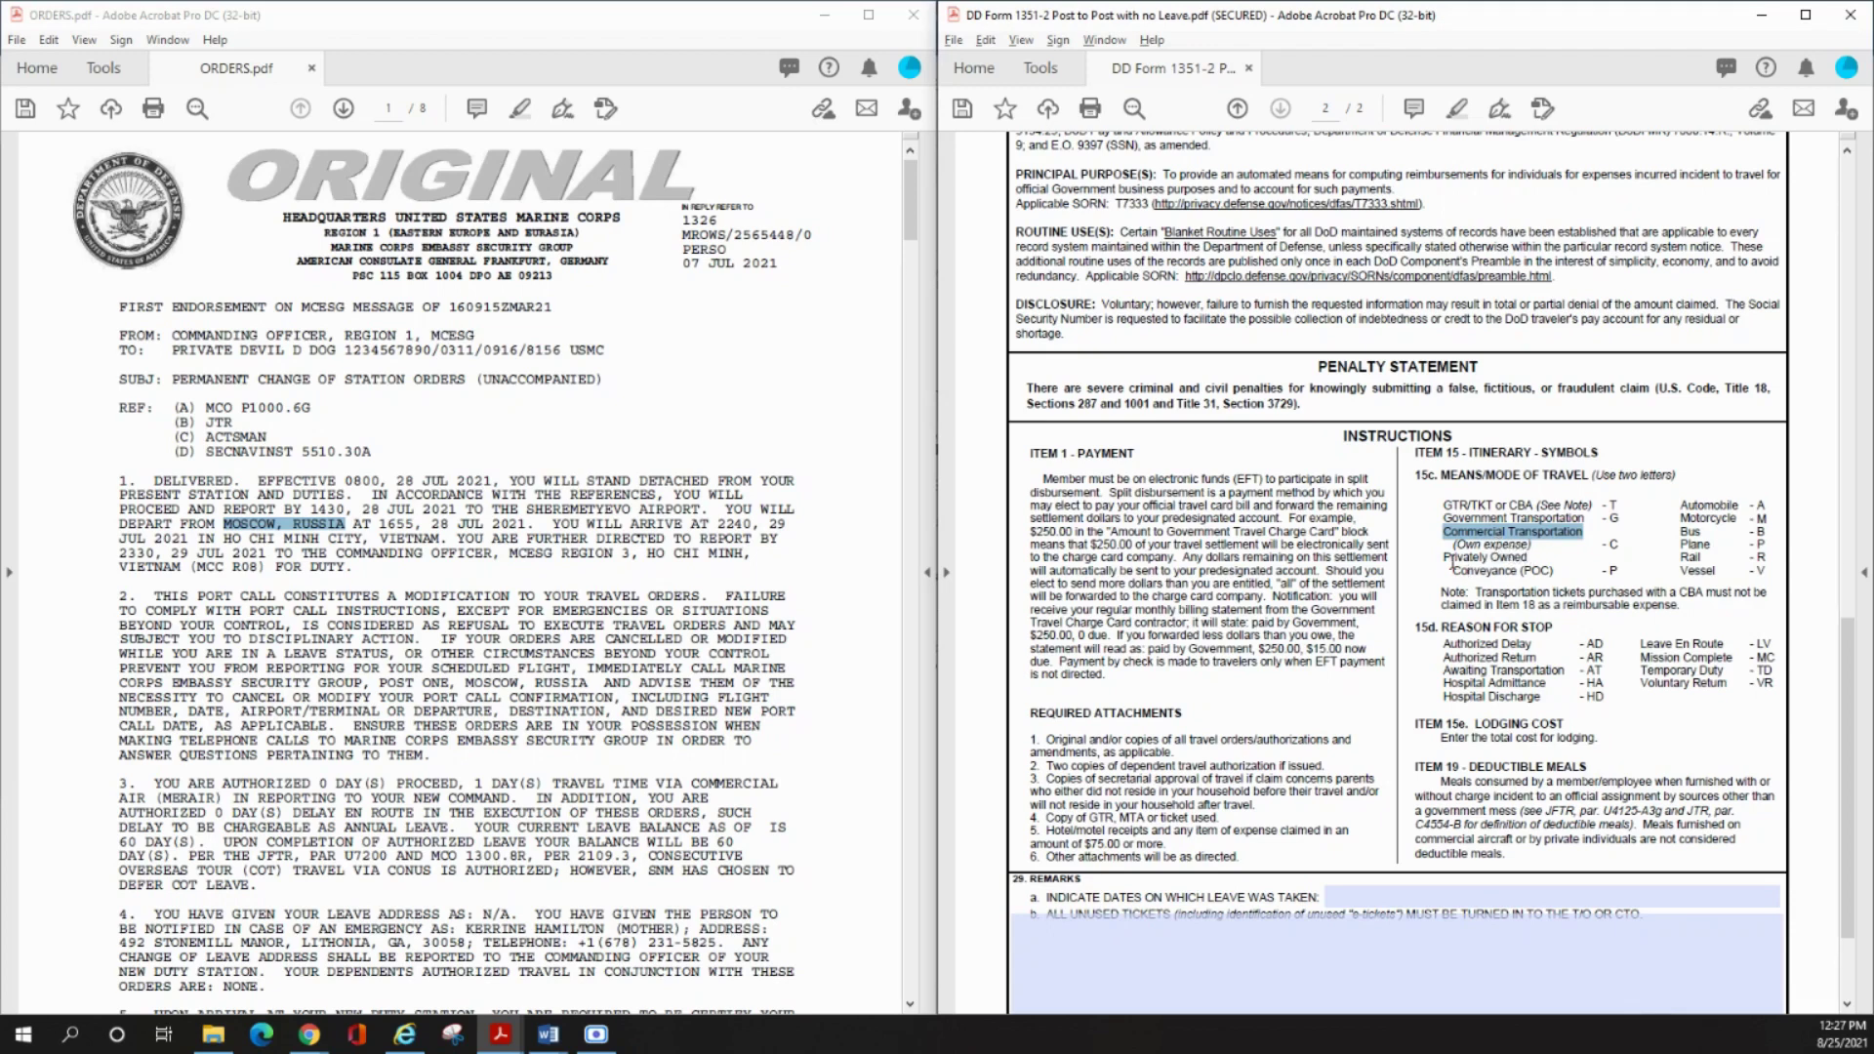
pyautogui.moveTo(1449, 555); pyautogui.dragTo(1608, 566)
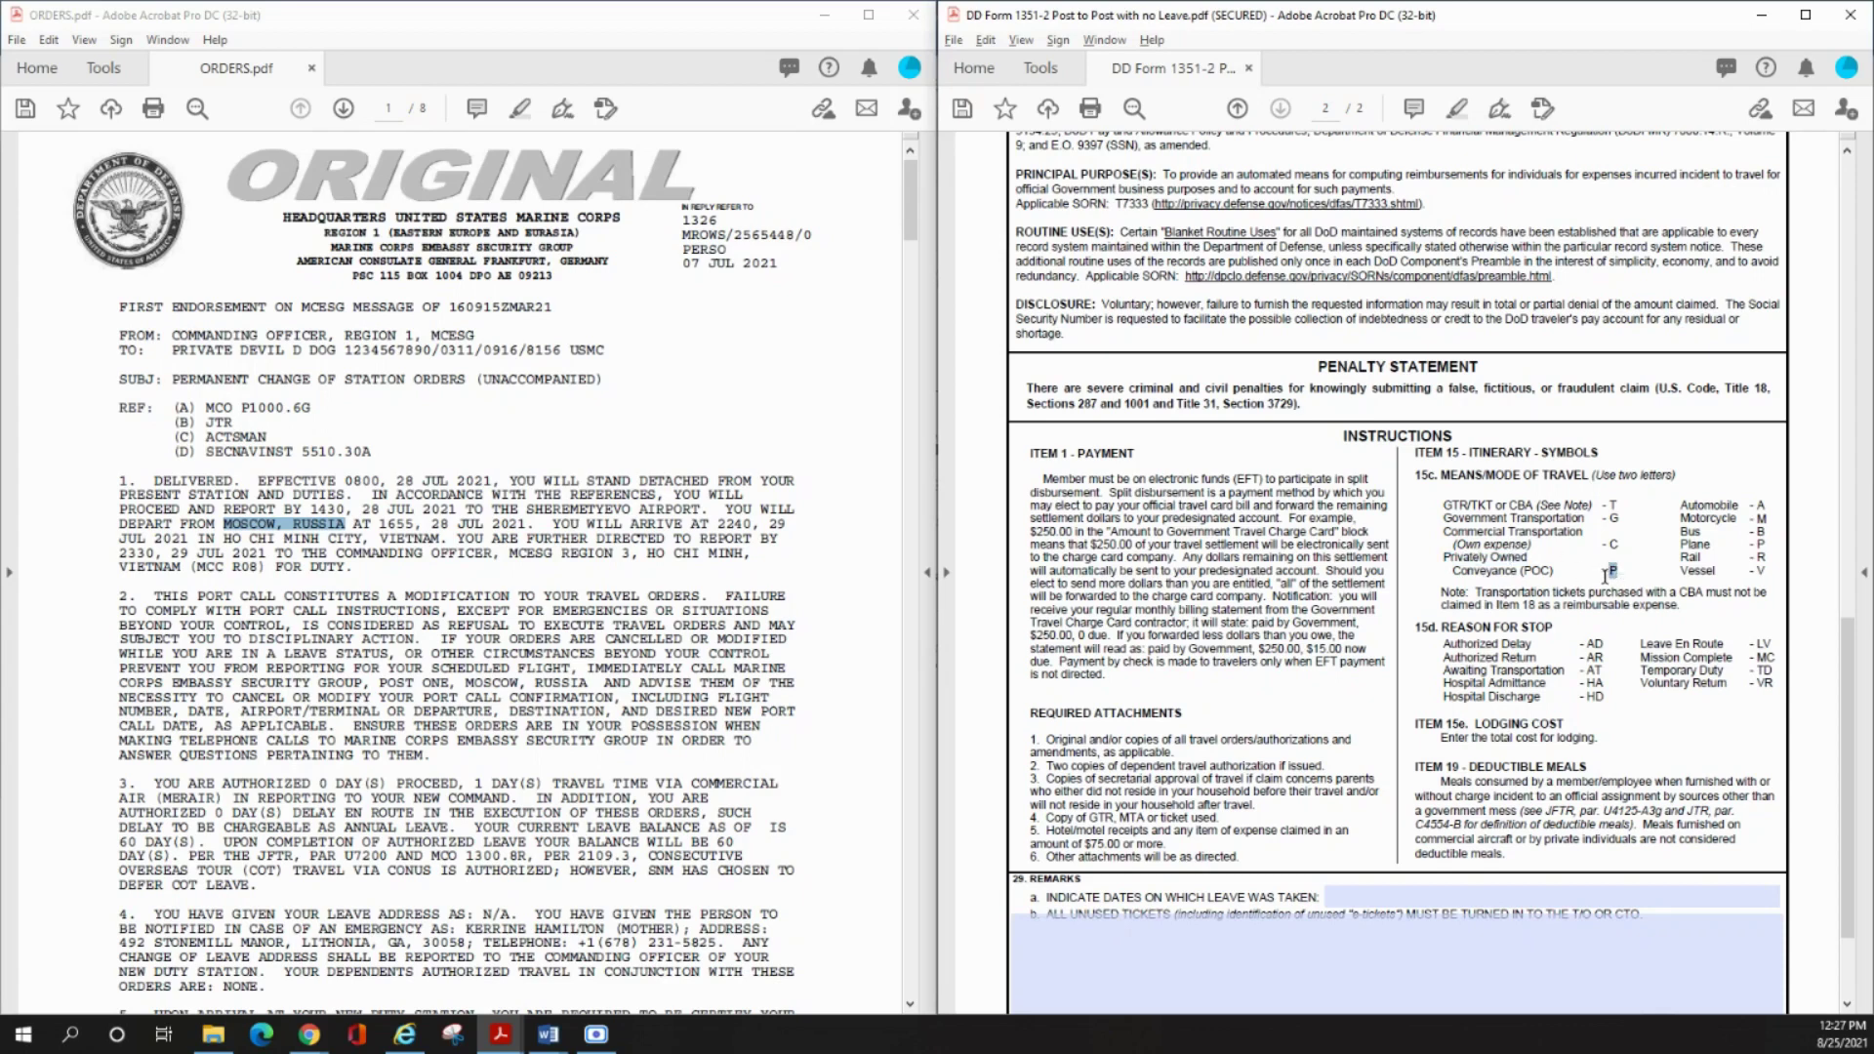
pyautogui.moveTo(1448, 533); pyautogui.dragTo(1620, 537)
pyautogui.click(1620, 546)
pyautogui.moveTo(1451, 503); pyautogui.dragTo(1616, 498)
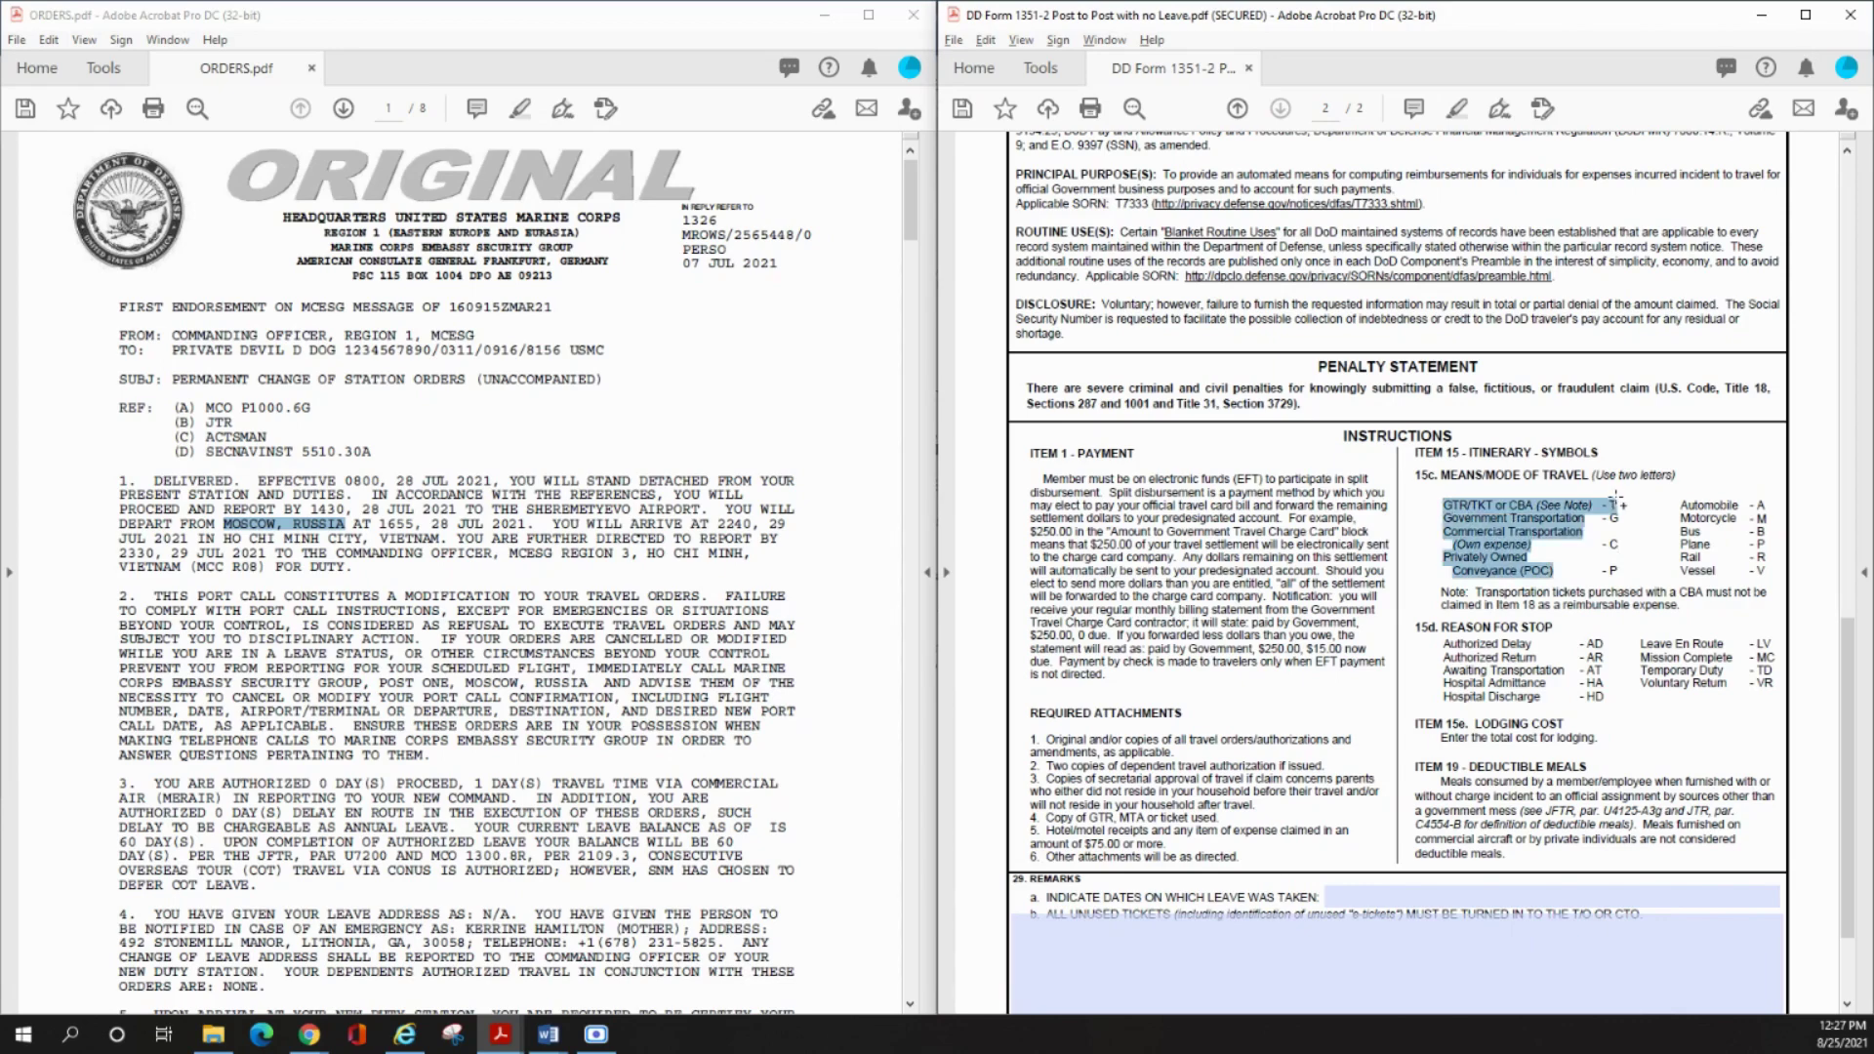
pyautogui.click(1720, 508)
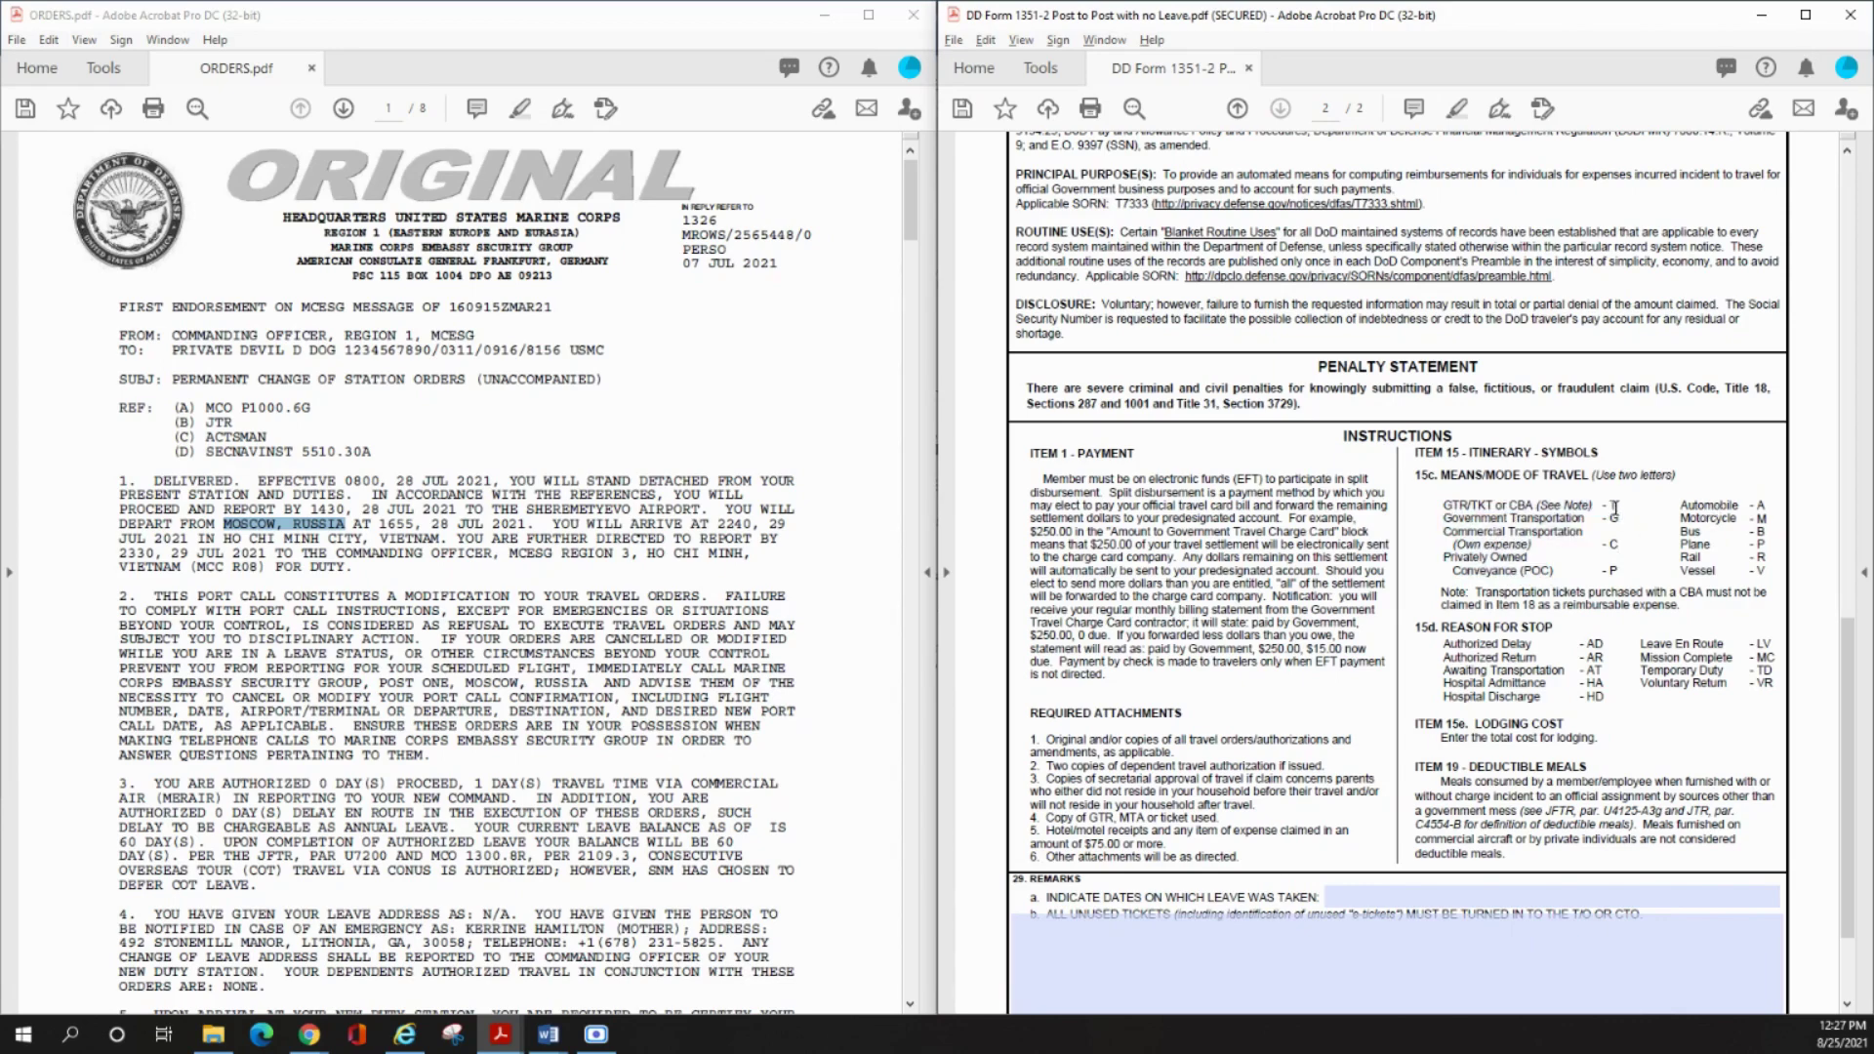
pyautogui.scroll(15, 1616, 508)
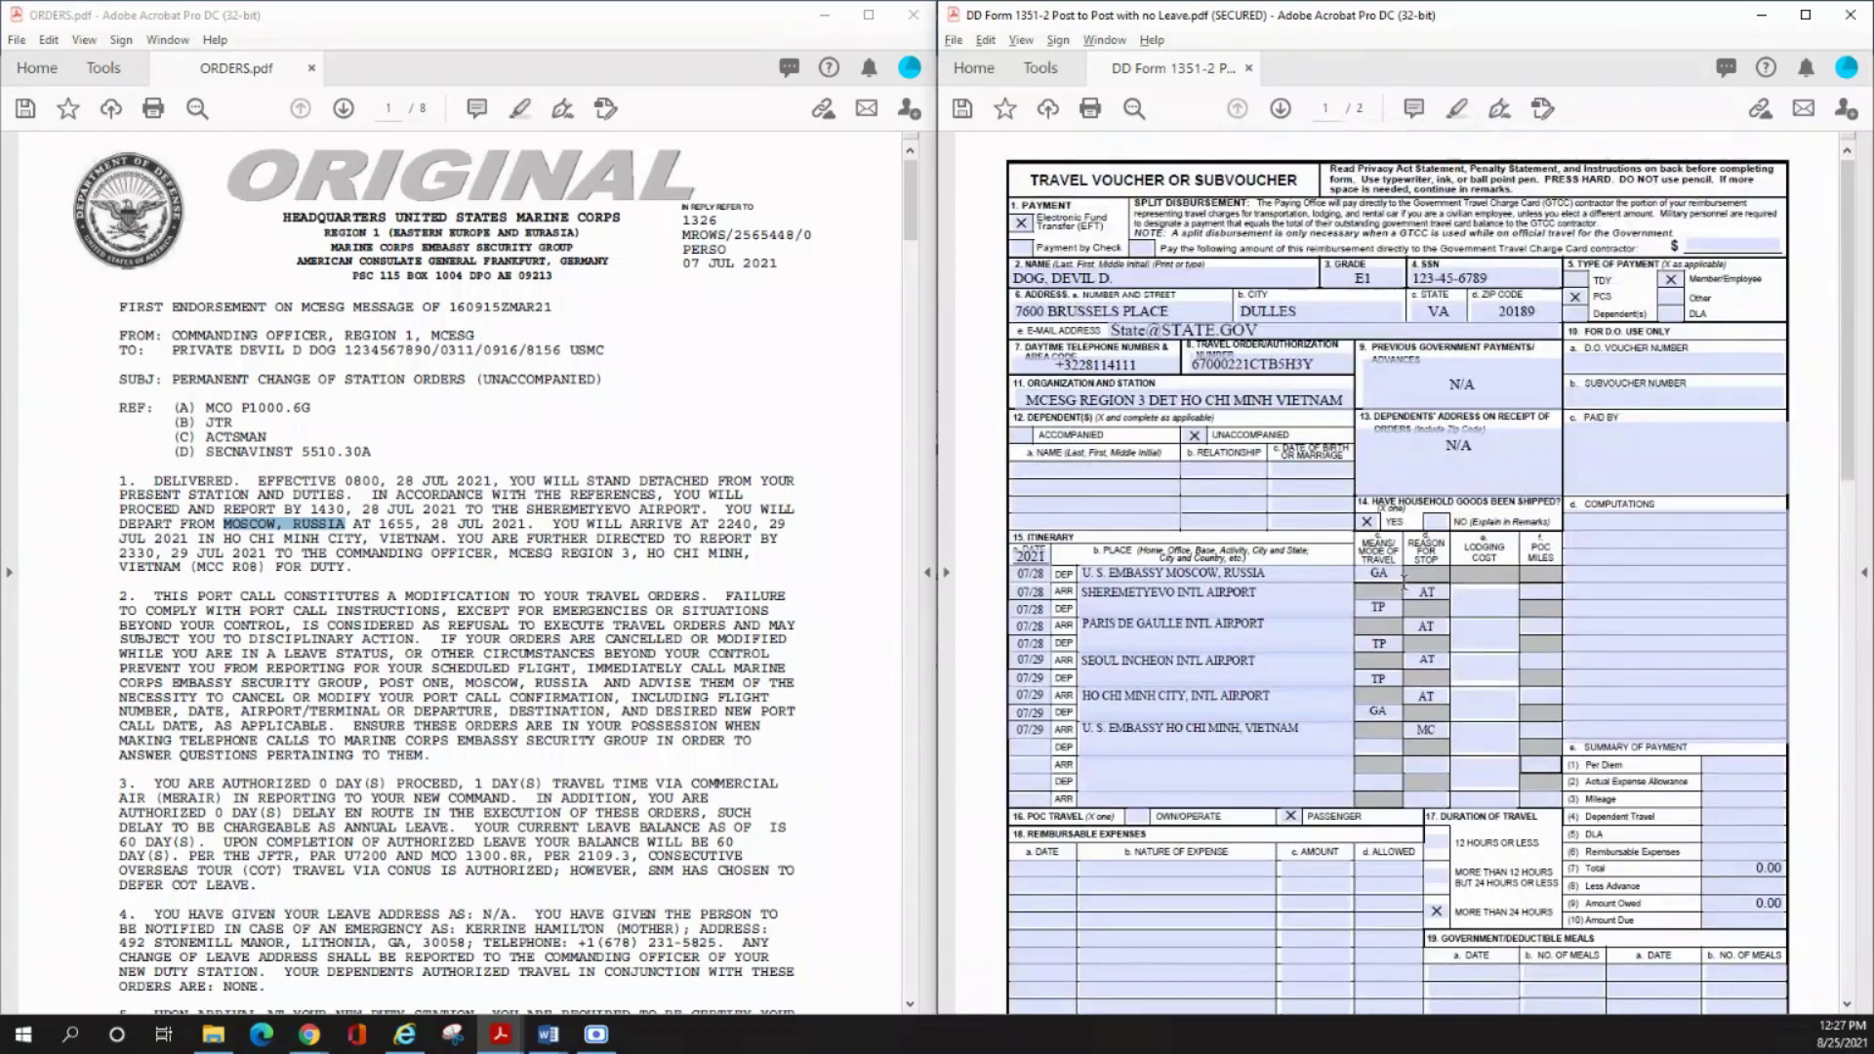
pyautogui.scroll(-15, 1403, 580)
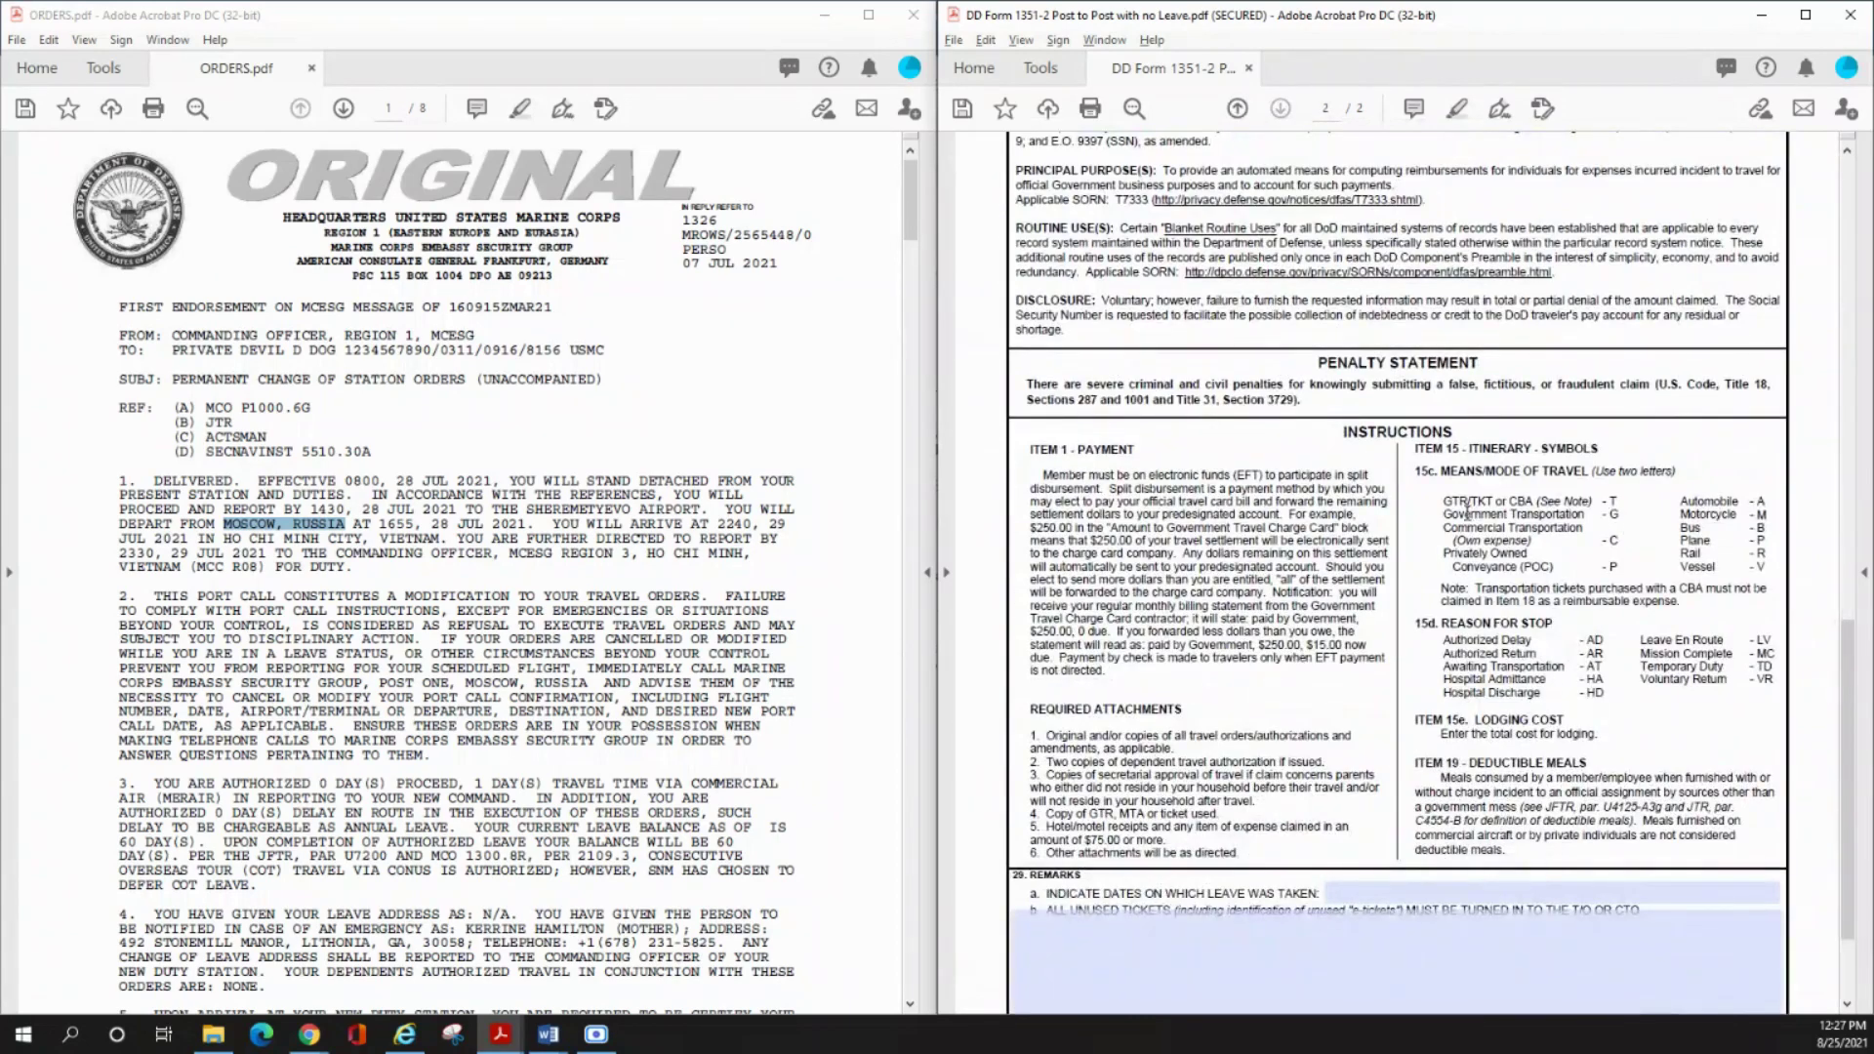
pyautogui.moveTo(1445, 516); pyautogui.dragTo(1563, 511)
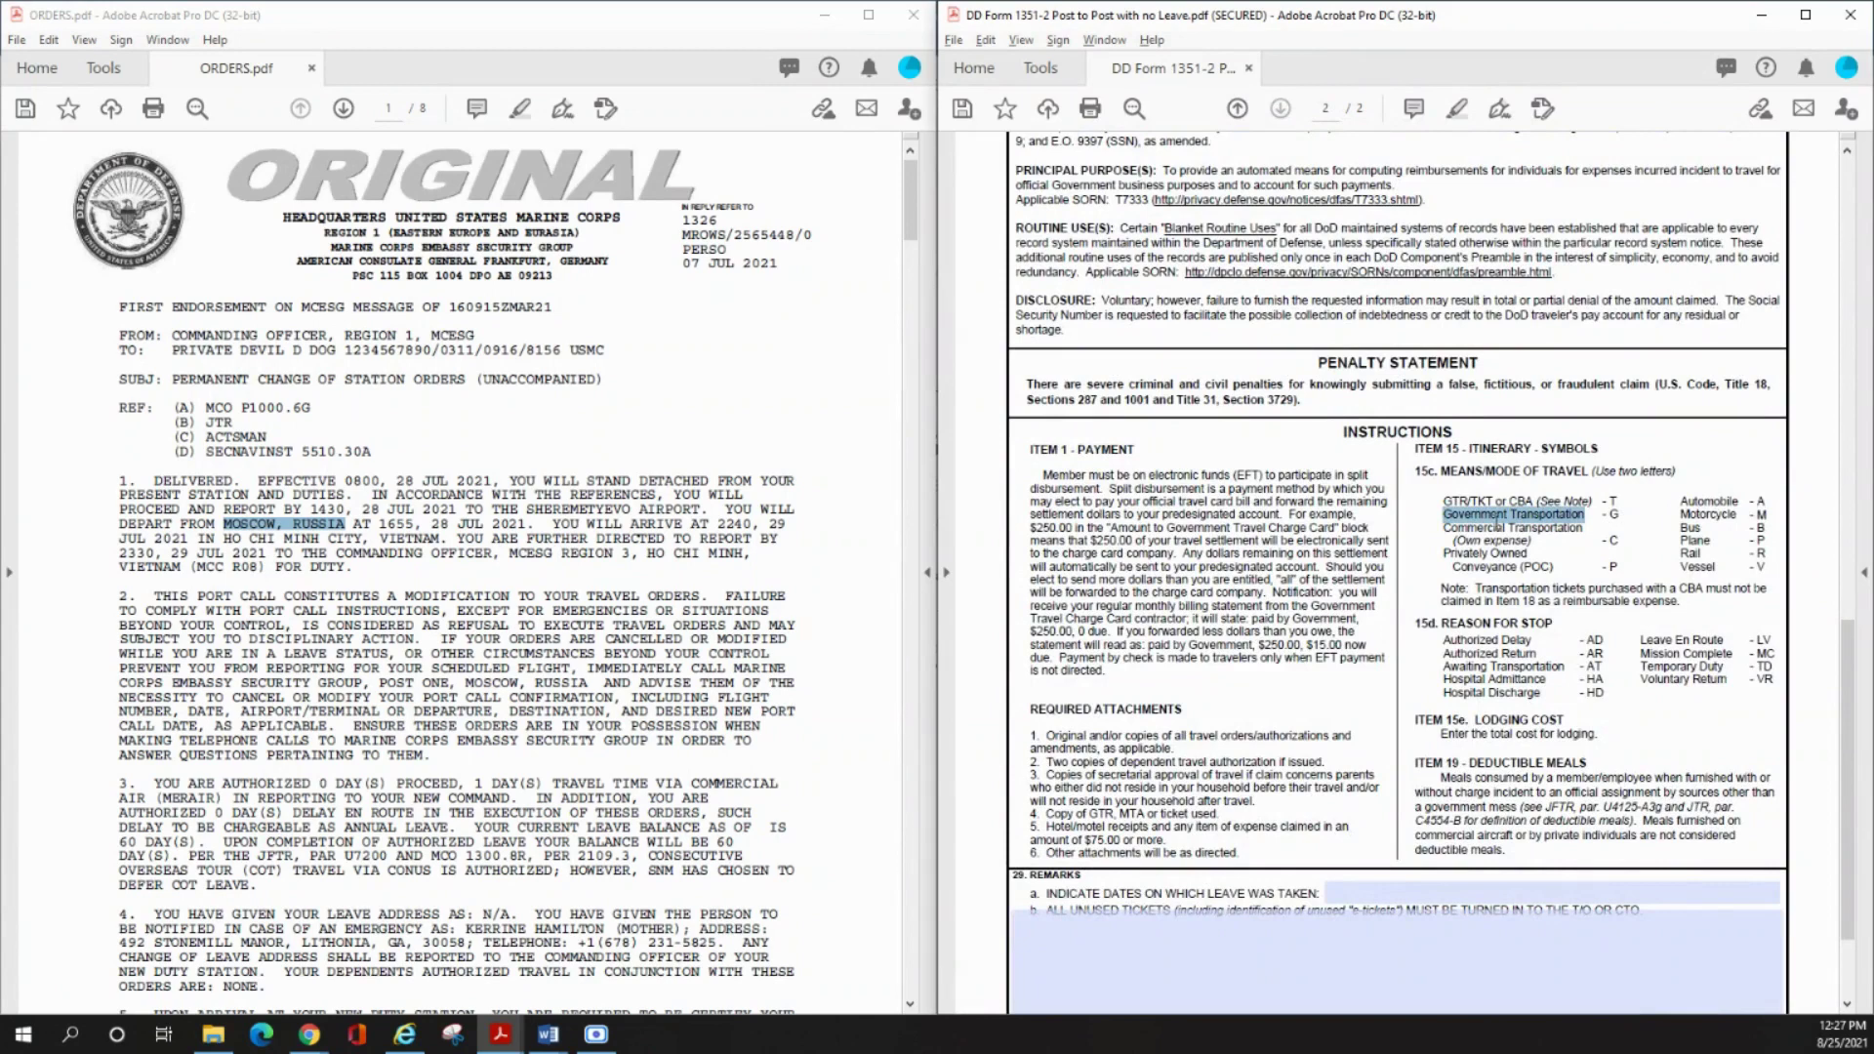
pyautogui.doubleClick(1690, 500)
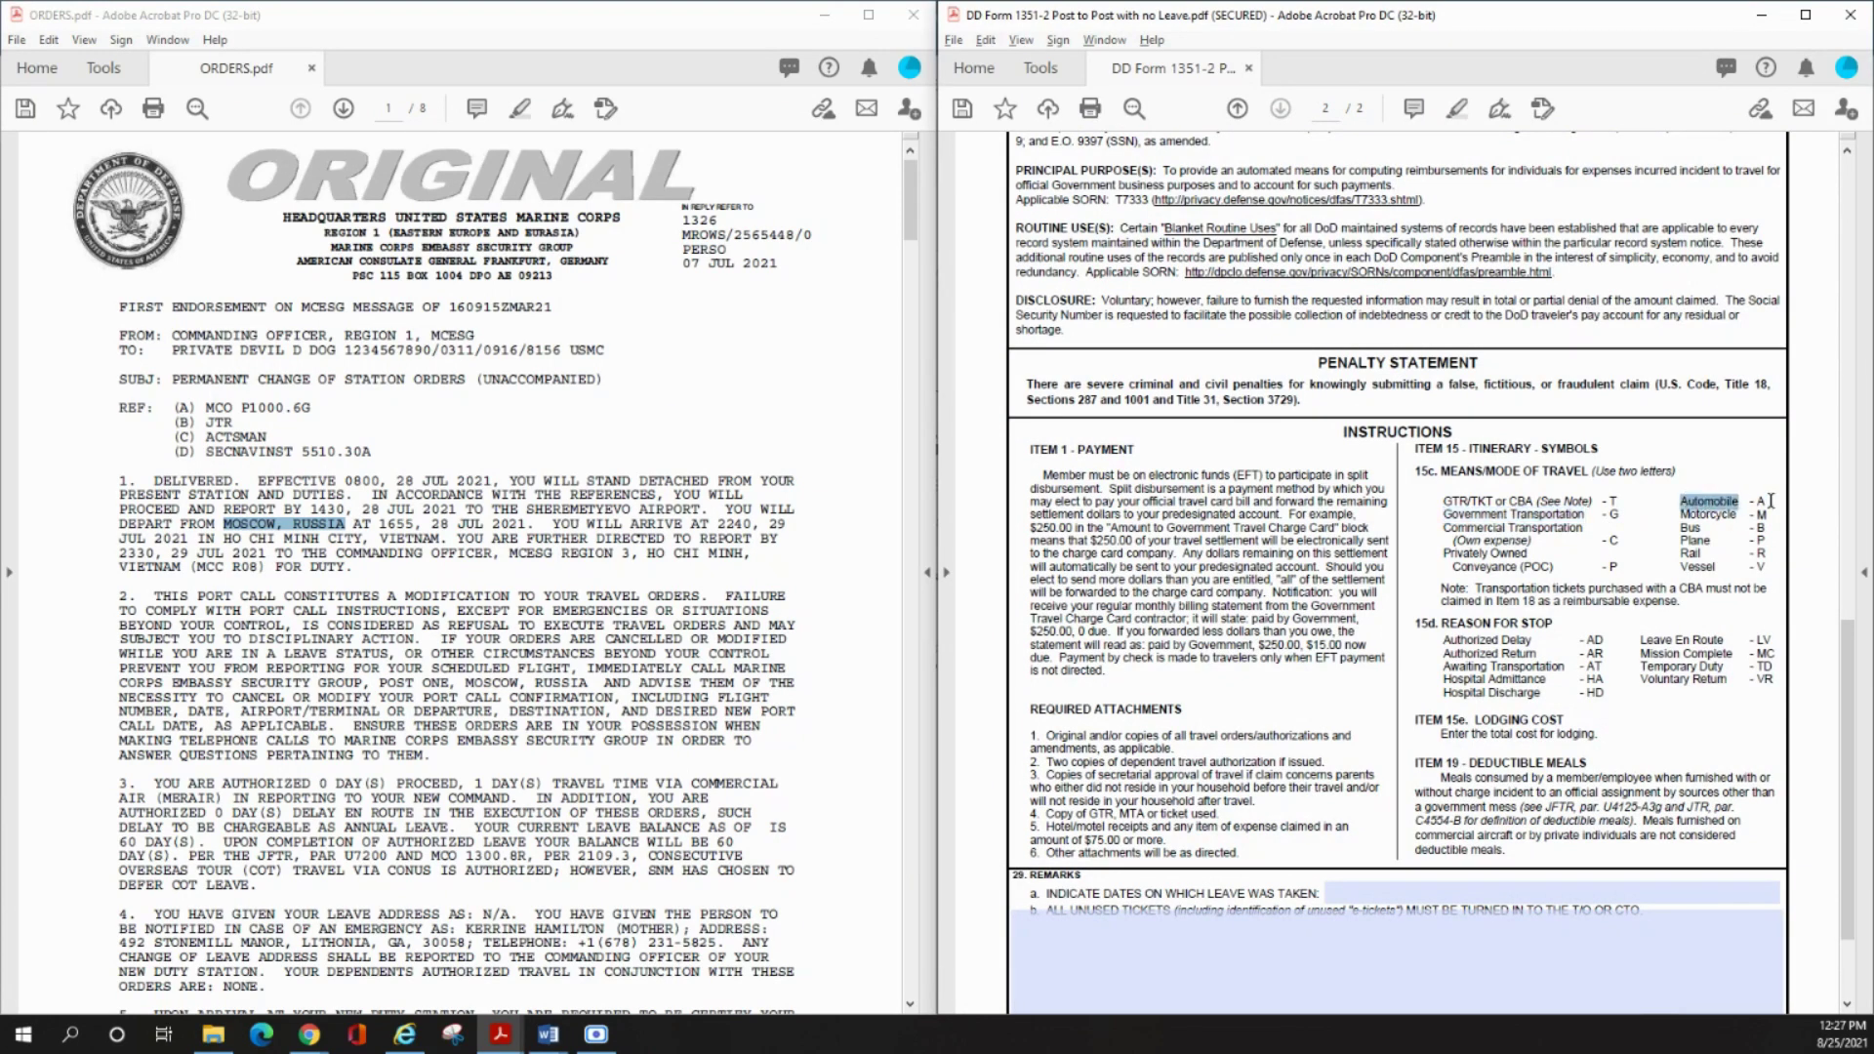
pyautogui.click(1771, 501)
pyautogui.scroll(15, 1532, 483)
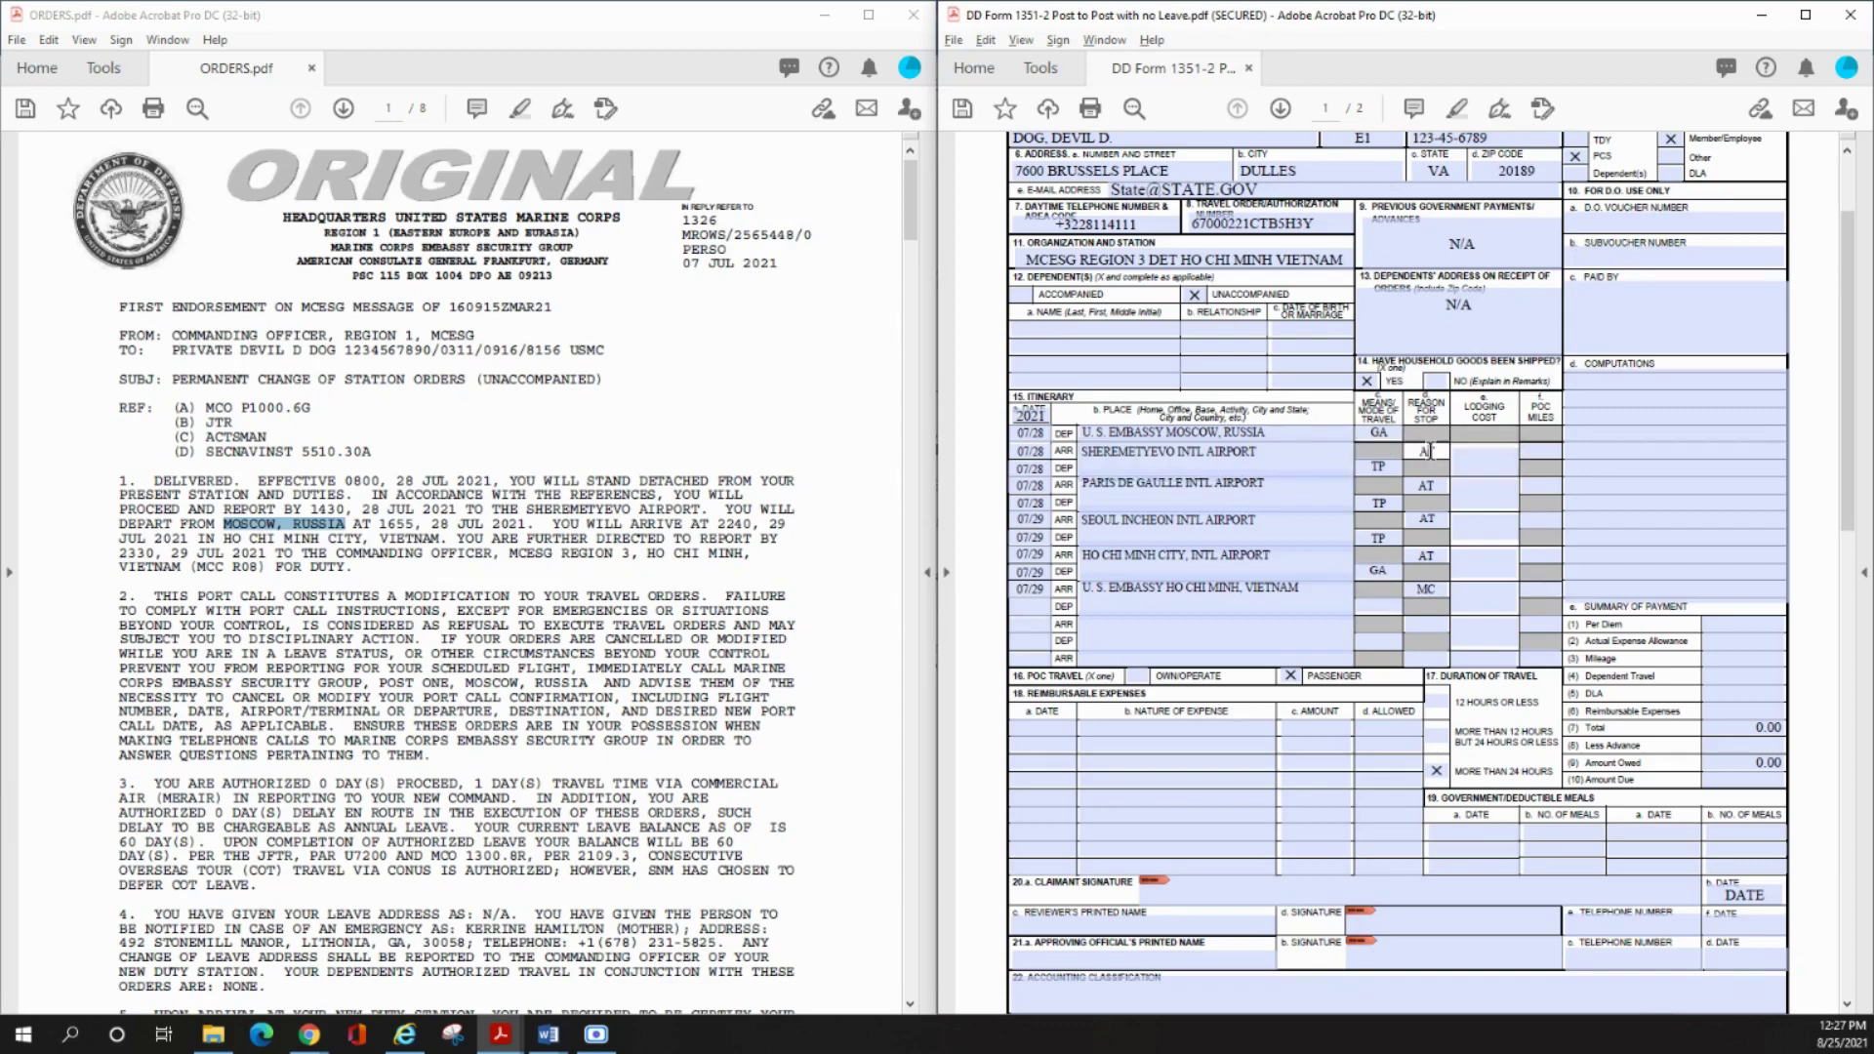
# - Highlight the Reason for Stop heading and the HD Hospital Discharge code on page 2
pyautogui.scroll(-10, 1772, 522)
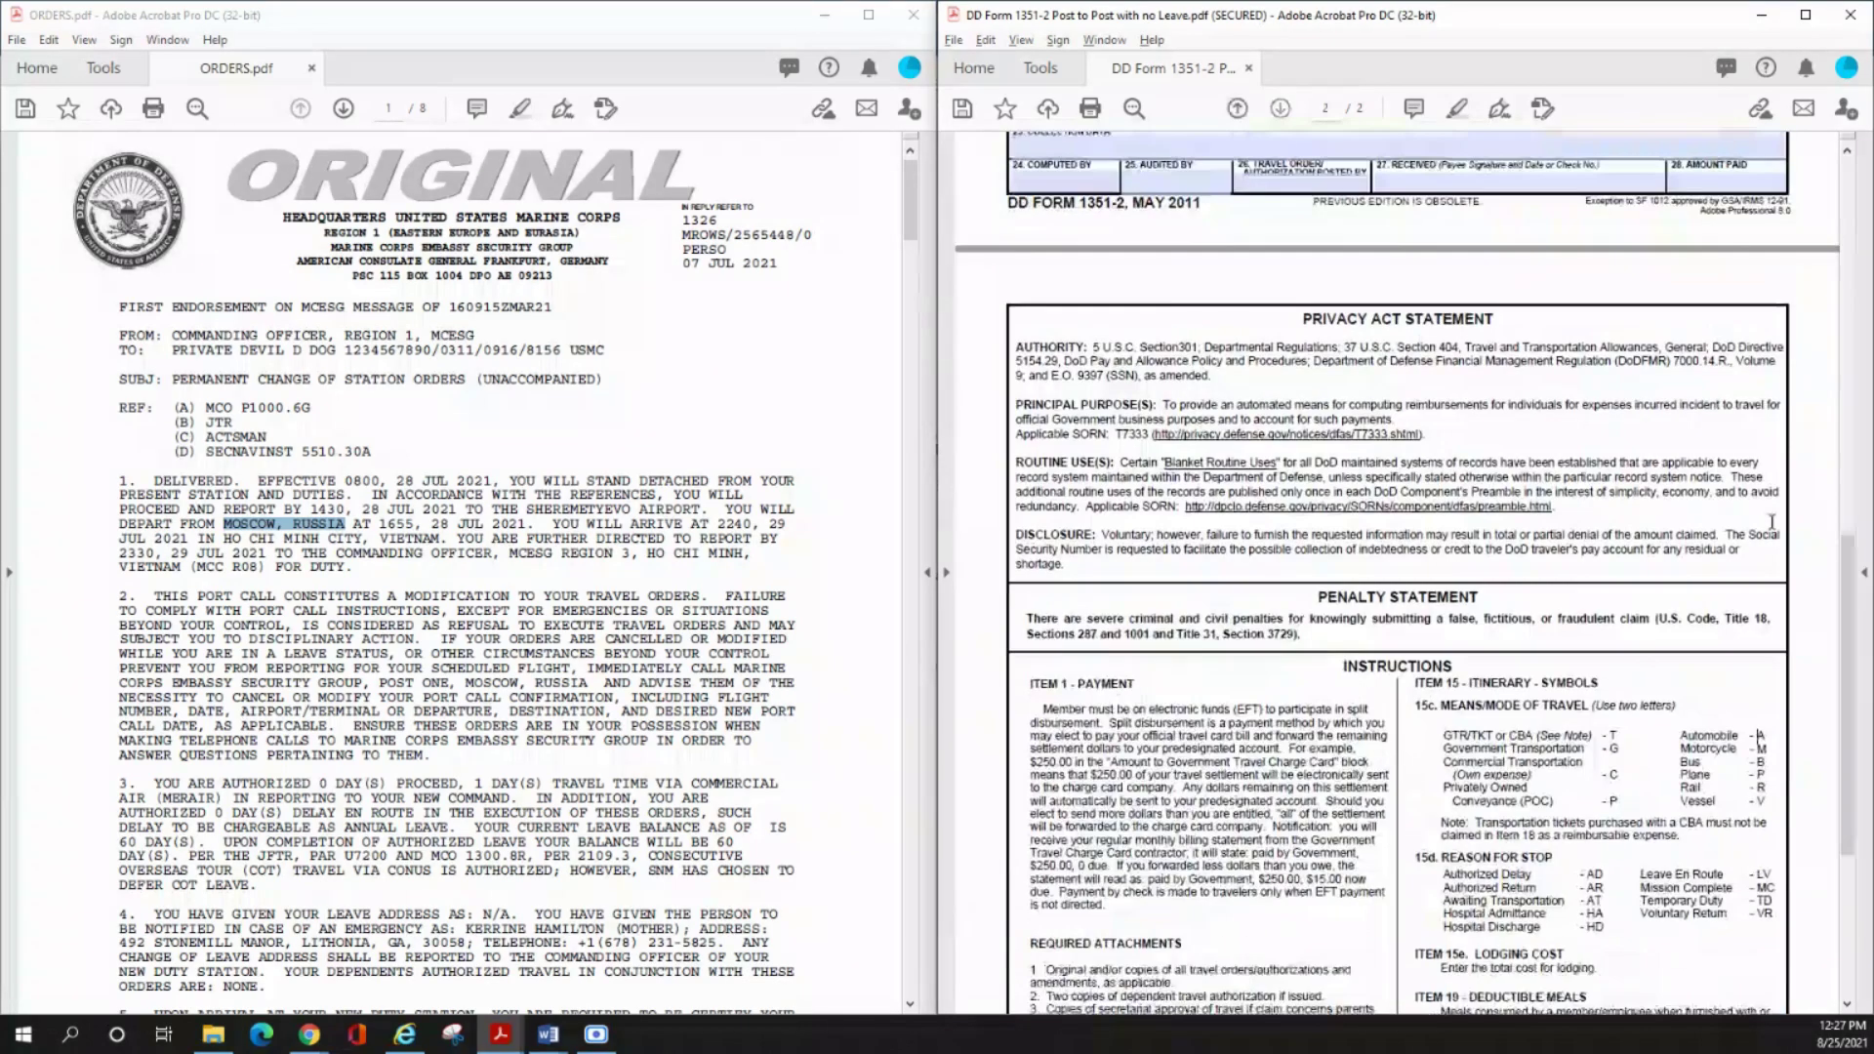
pyautogui.scroll(-5, 1772, 522)
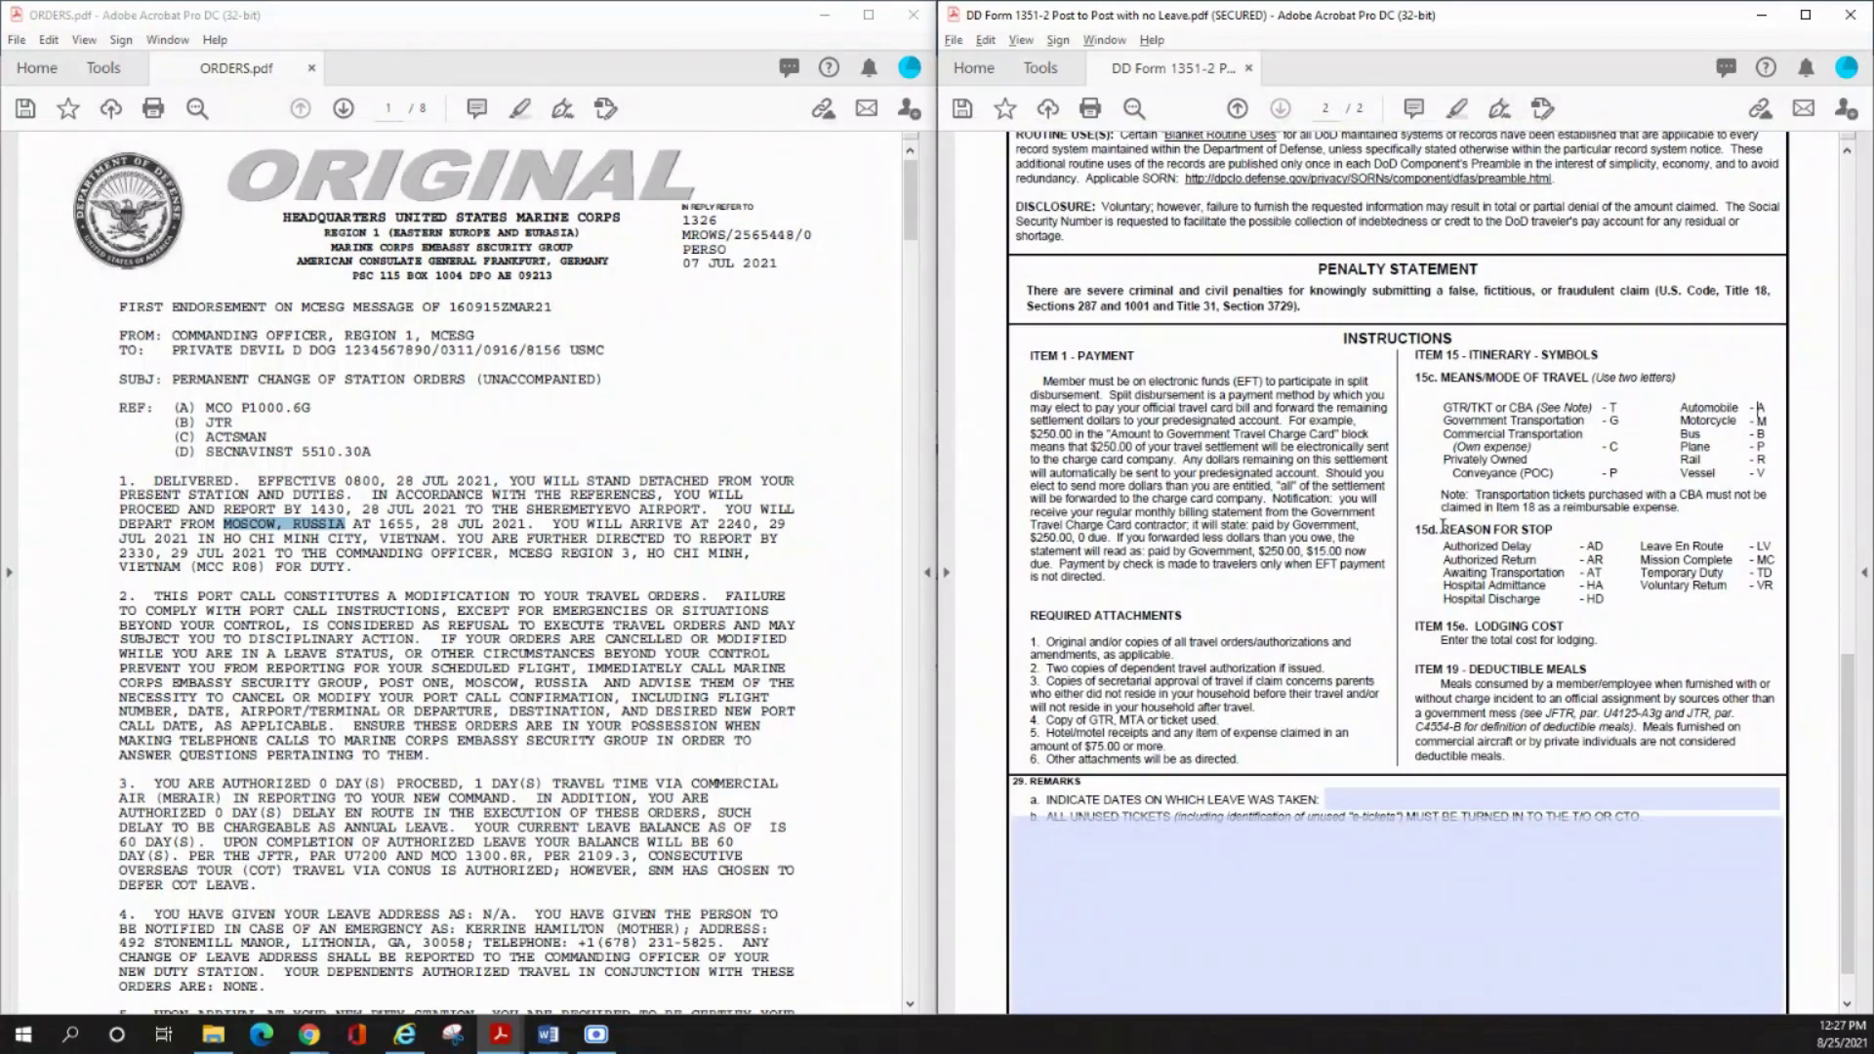
pyautogui.moveTo(1443, 527); pyautogui.dragTo(1547, 533)
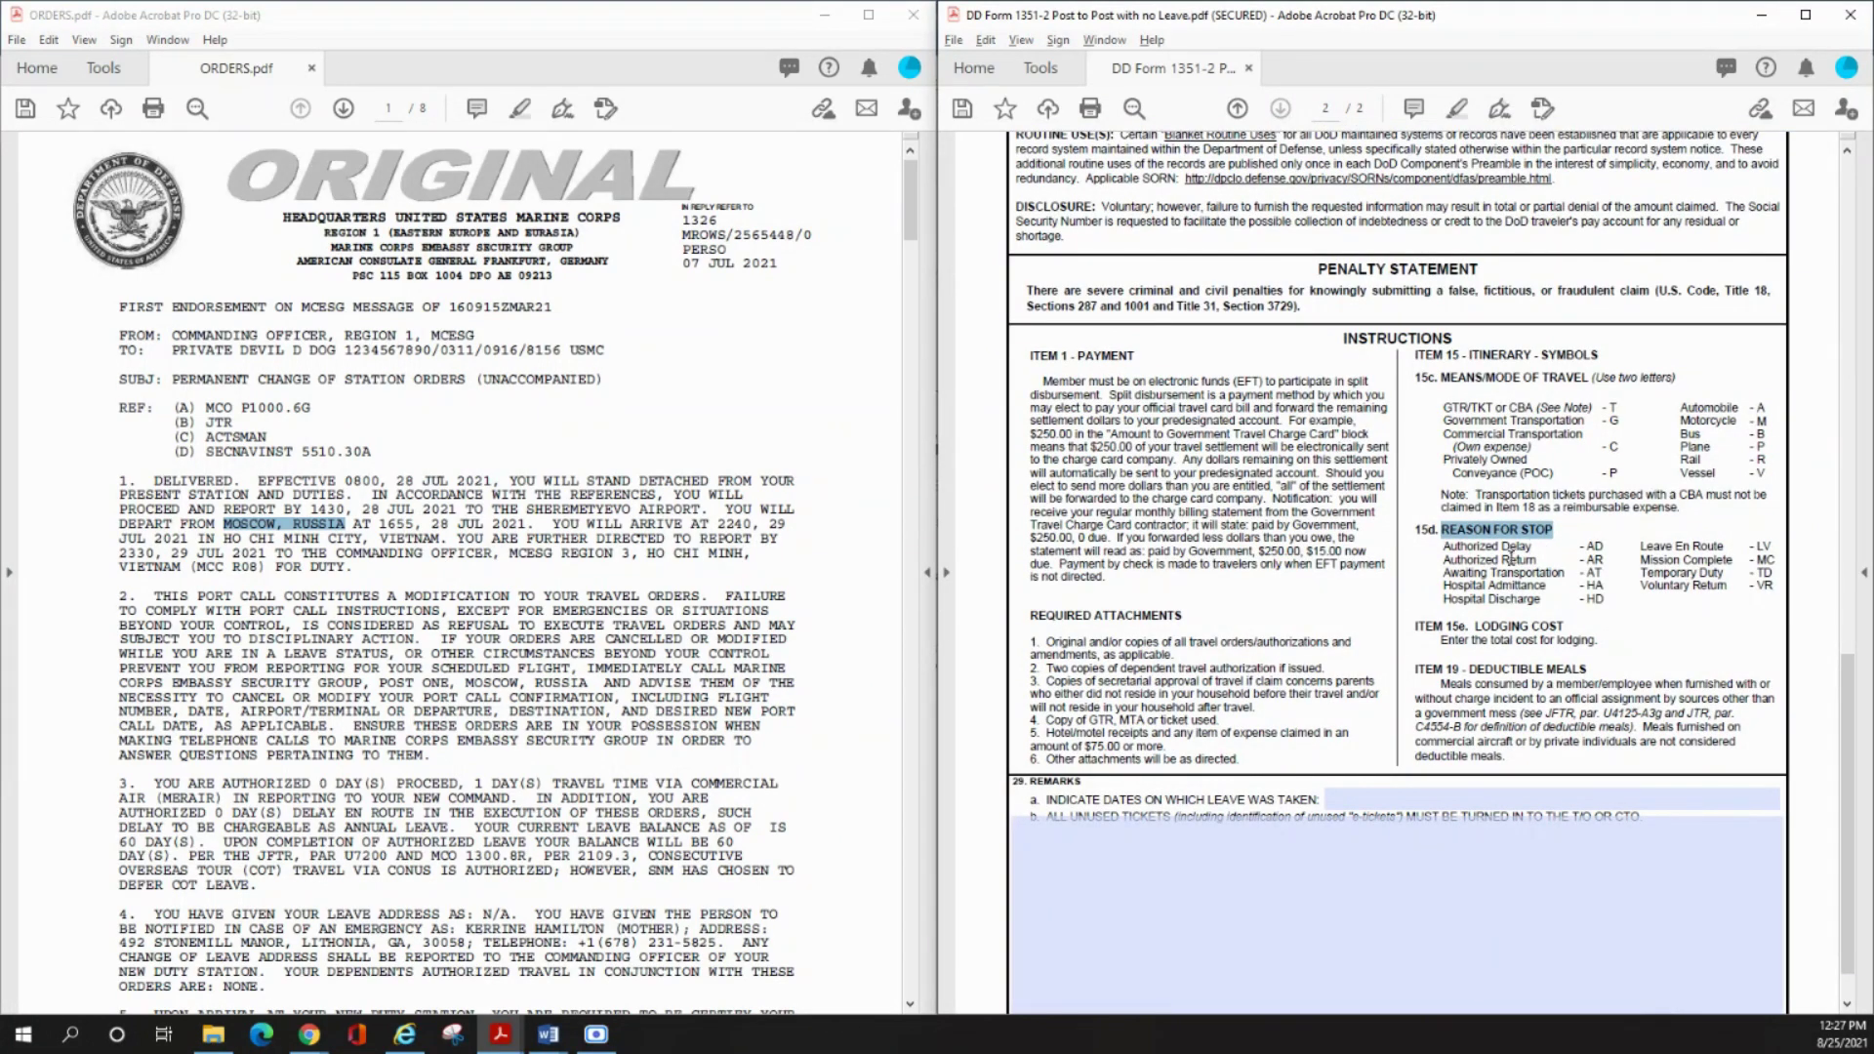
pyautogui.click(1597, 602)
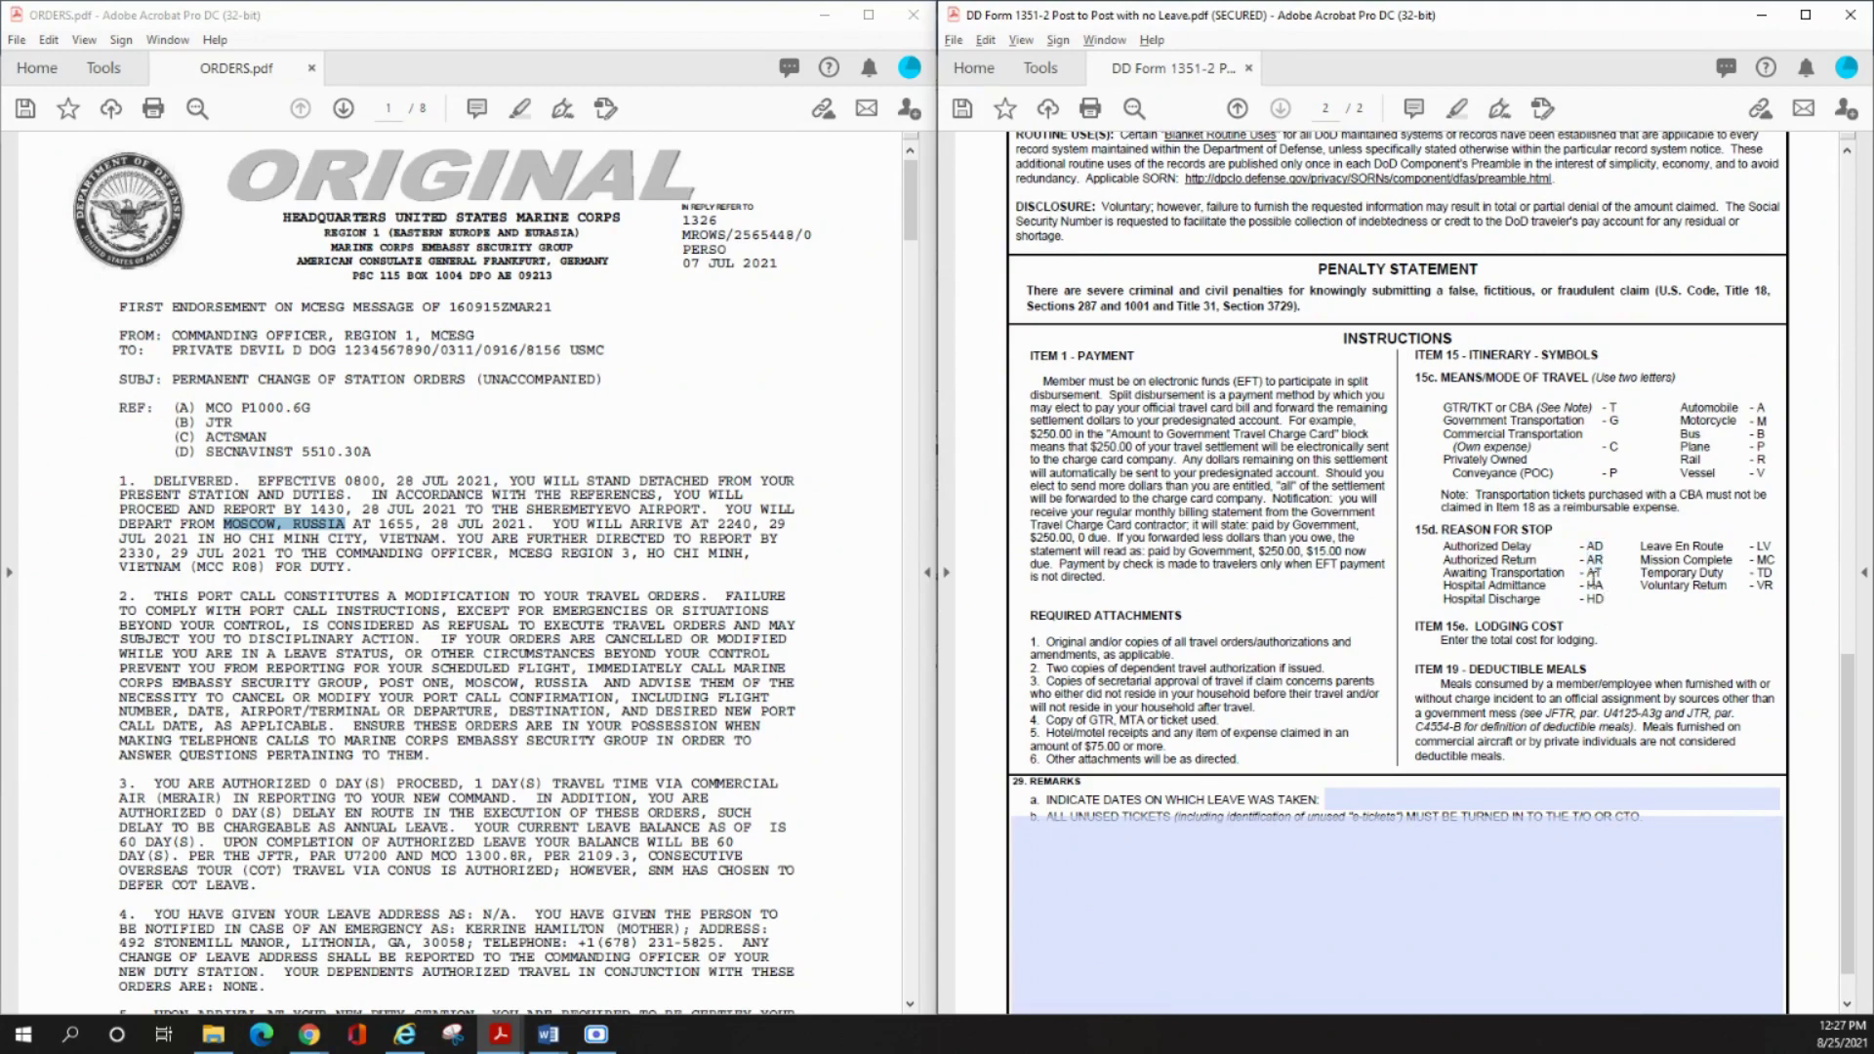
pyautogui.doubleClick(1597, 601)
# - Pick out the AT Awaiting Transportation code and remaining stop codes, then return to the itinerary
pyautogui.moveTo(1443, 572); pyautogui.dragTo(1560, 576)
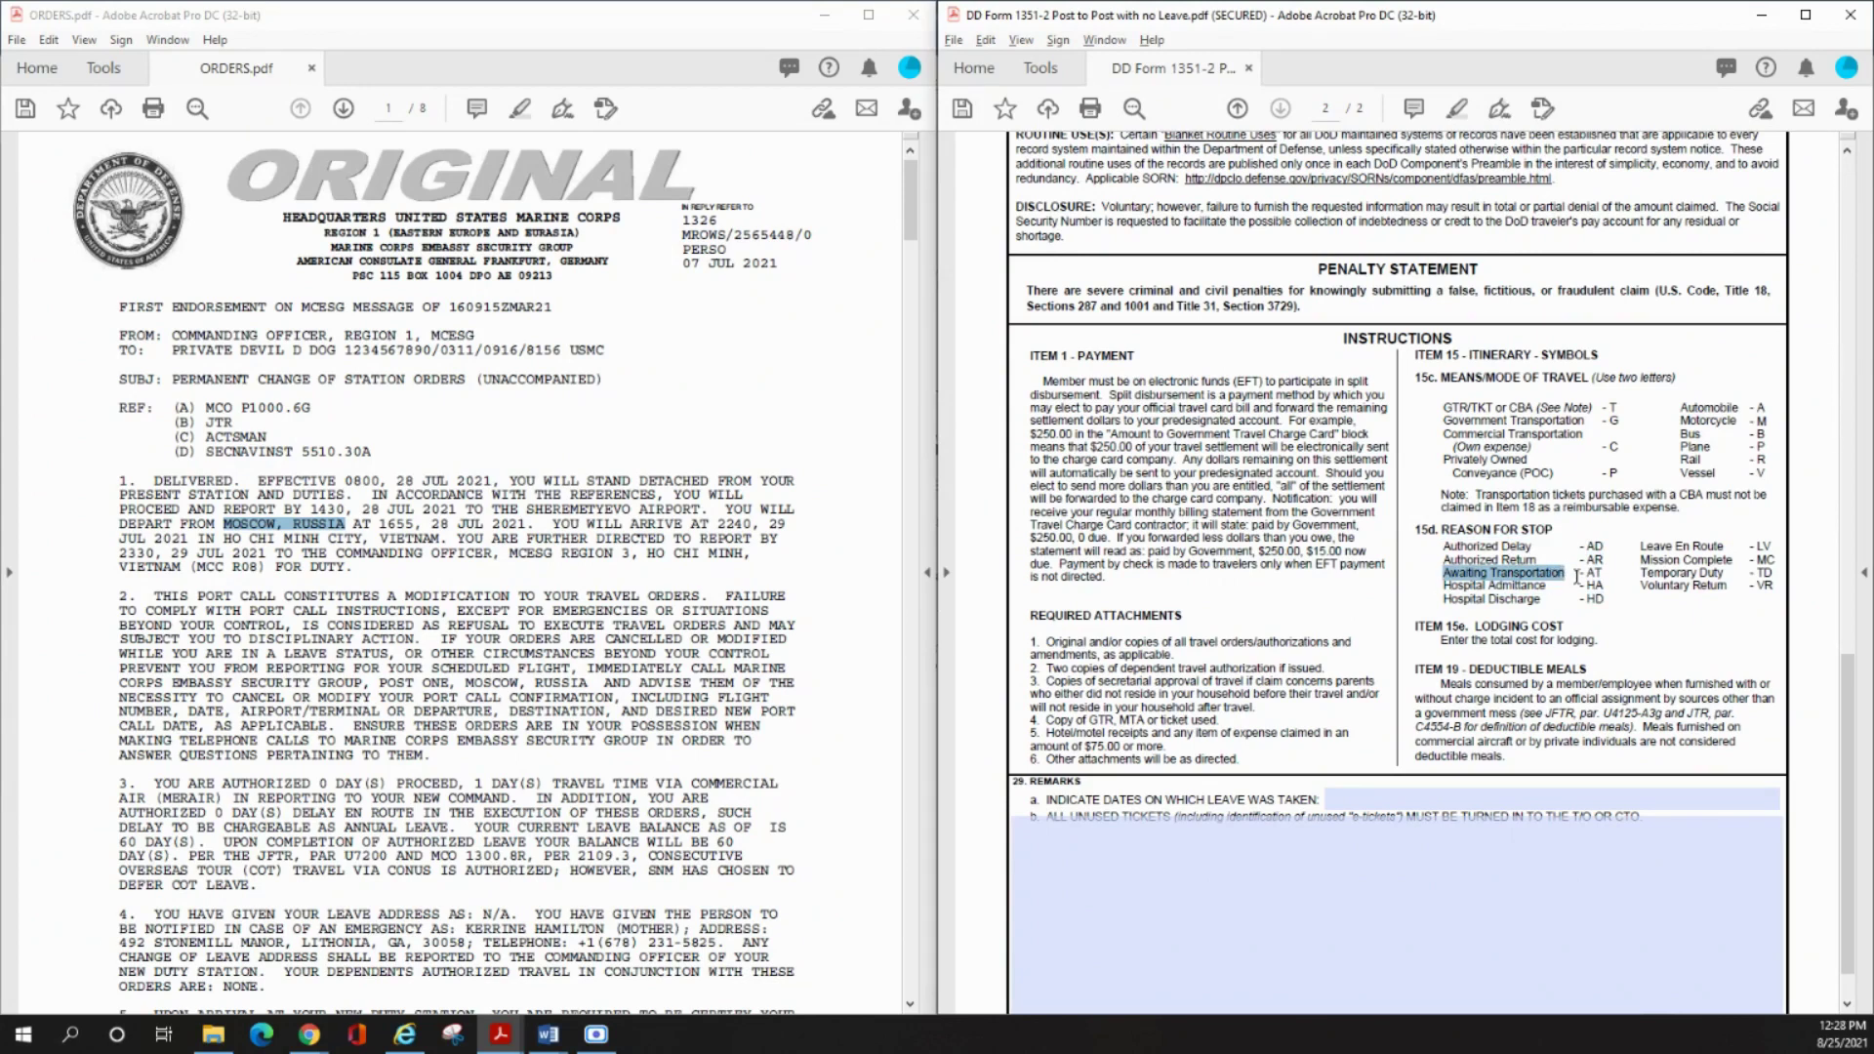
pyautogui.moveTo(1578, 572); pyautogui.dragTo(1585, 573)
pyautogui.doubleClick(1595, 572)
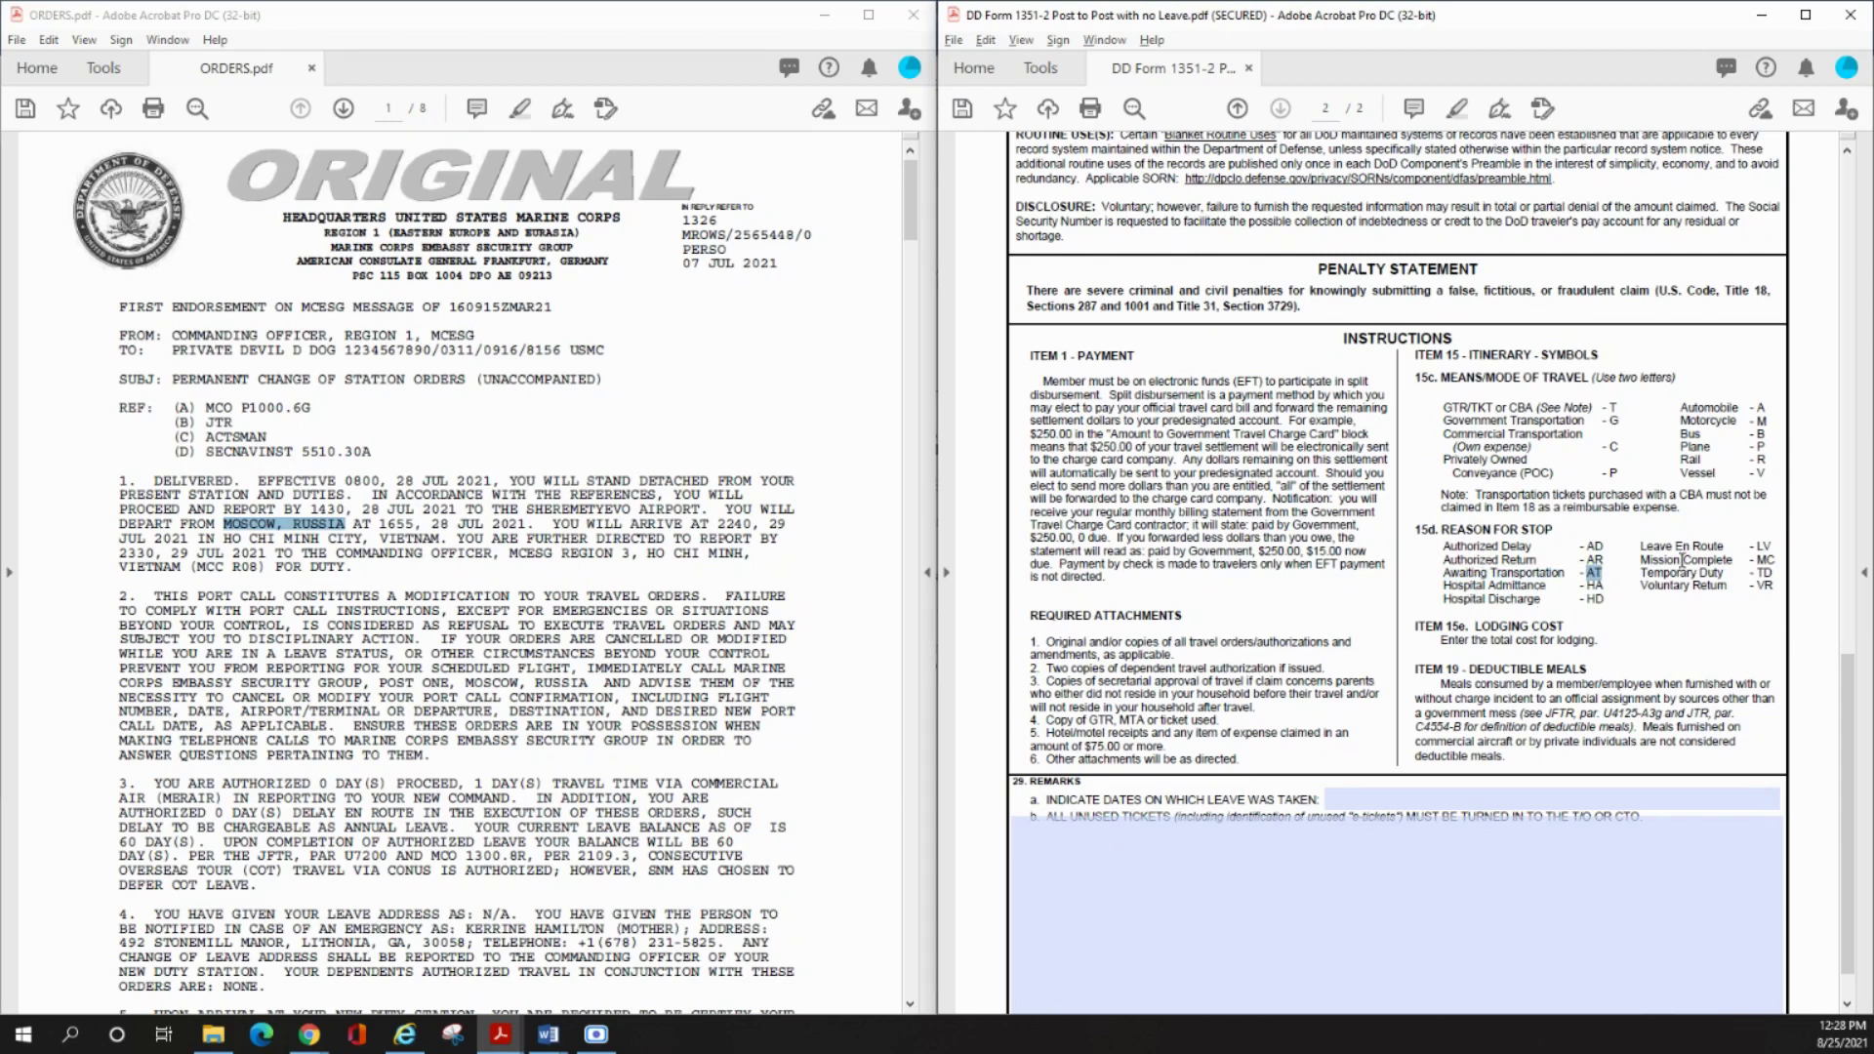
pyautogui.moveTo(1643, 559); pyautogui.dragTo(1761, 560)
pyautogui.click(1768, 564)
pyautogui.scroll(15, 1458, 550)
pyautogui.scroll(-1, 1458, 549)
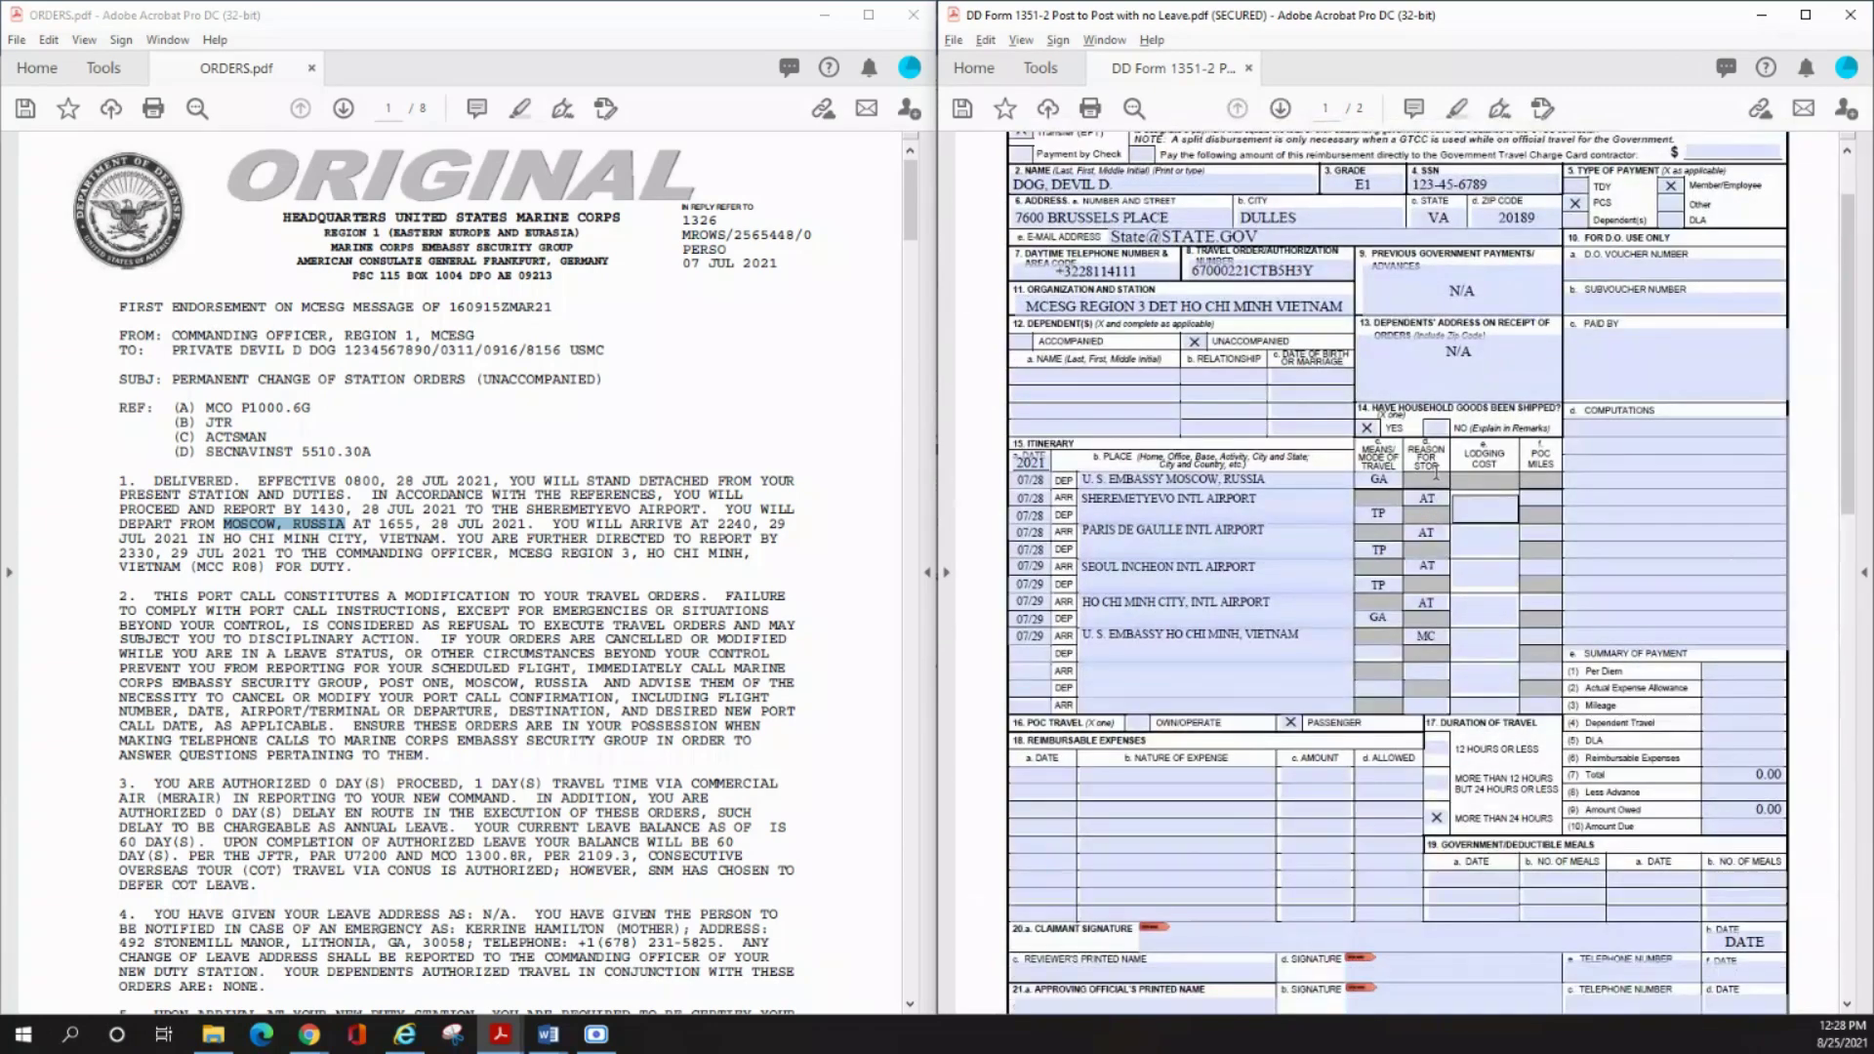
# - Compare the voucher's Sheremetyevo entry and 07/28 date with the ticket's 28Jul21 Moscow departure
pyautogui.click(1119, 493)
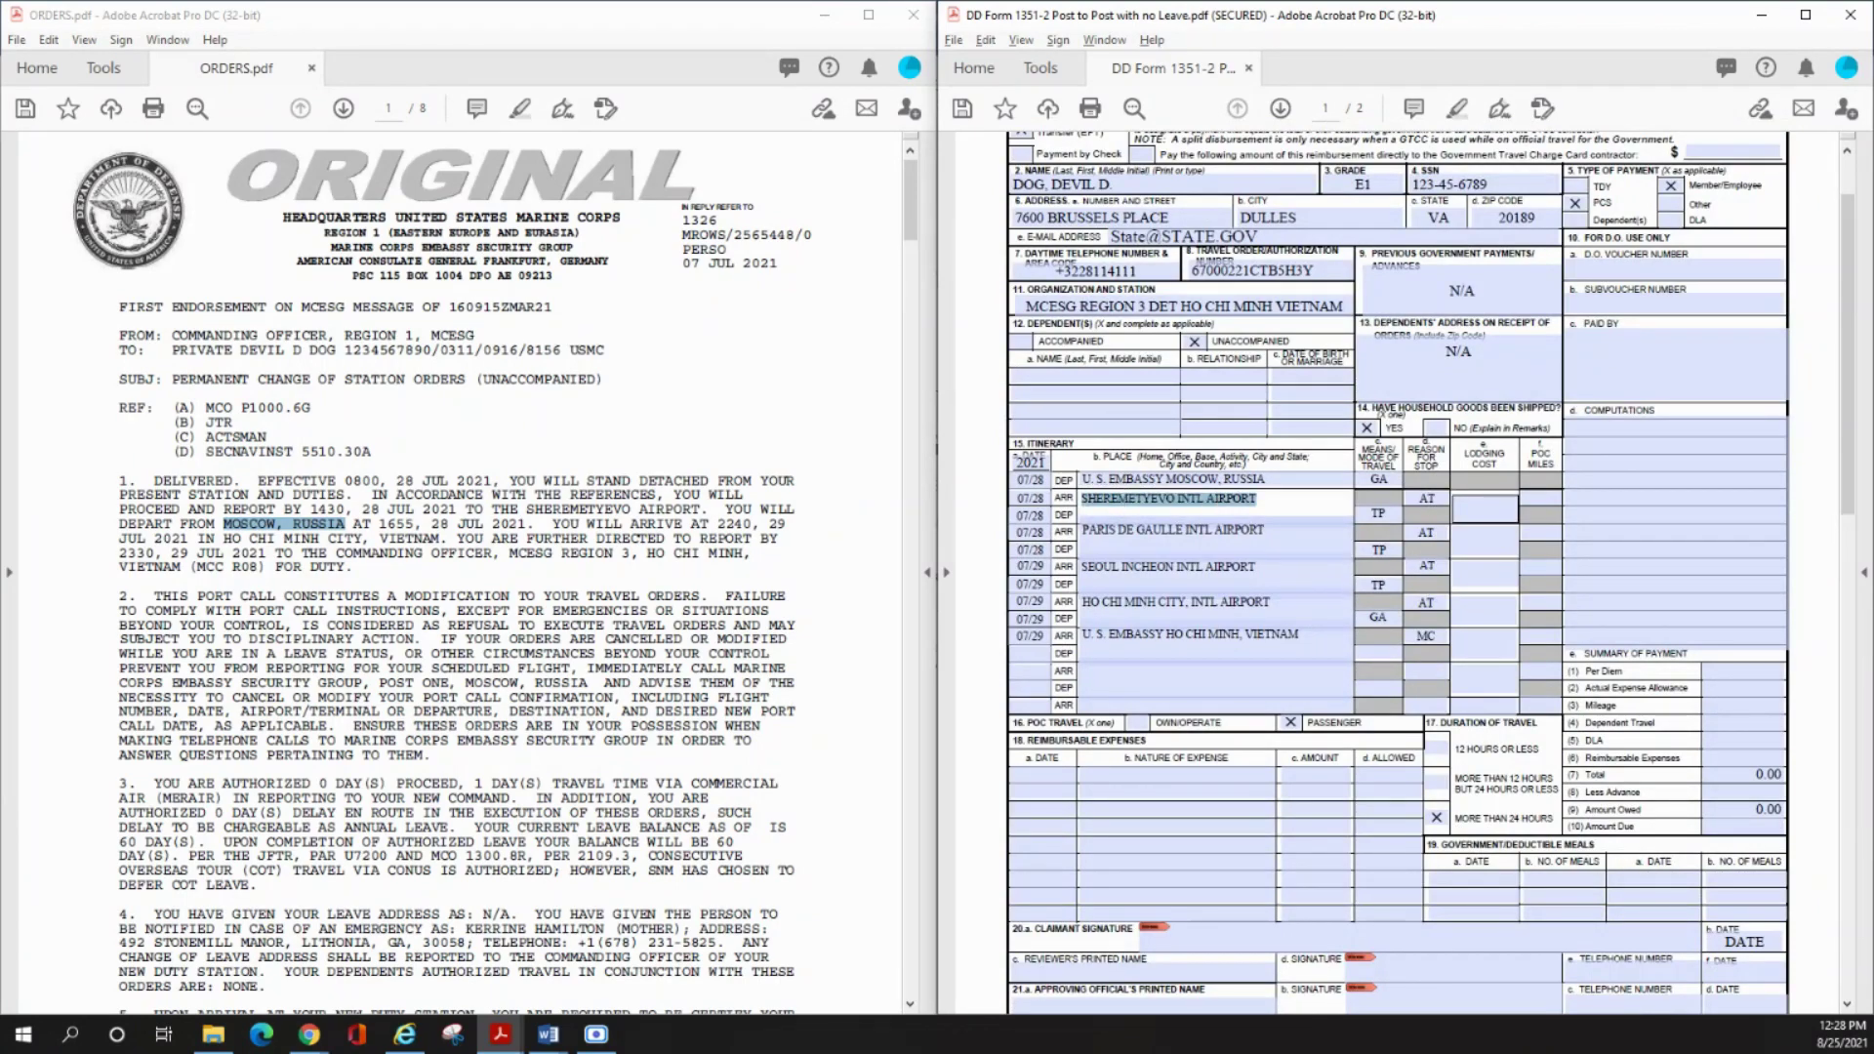
pyautogui.click(767, 474)
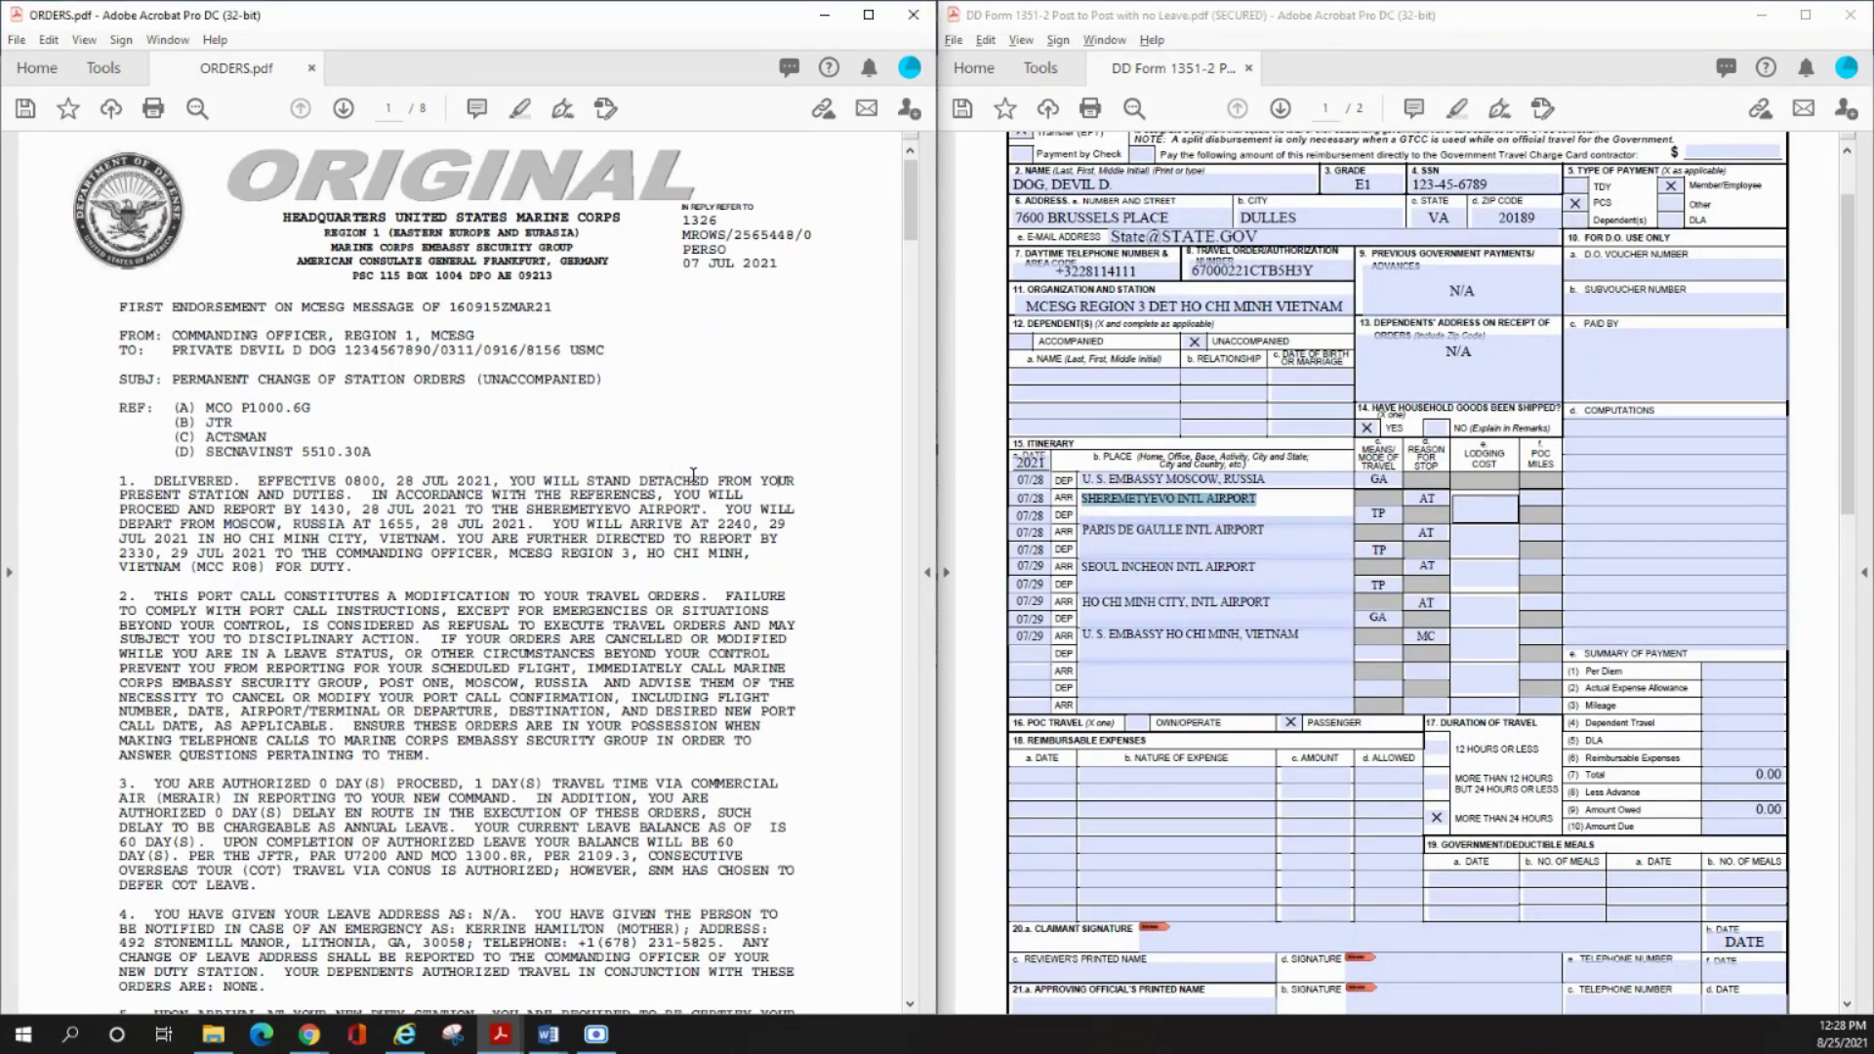
pyautogui.scroll(-5, 693, 474)
pyautogui.moveTo(906, 205); pyautogui.dragTo(887, 514)
pyautogui.moveTo(92, 284); pyautogui.dragTo(152, 285)
pyautogui.click(1016, 498)
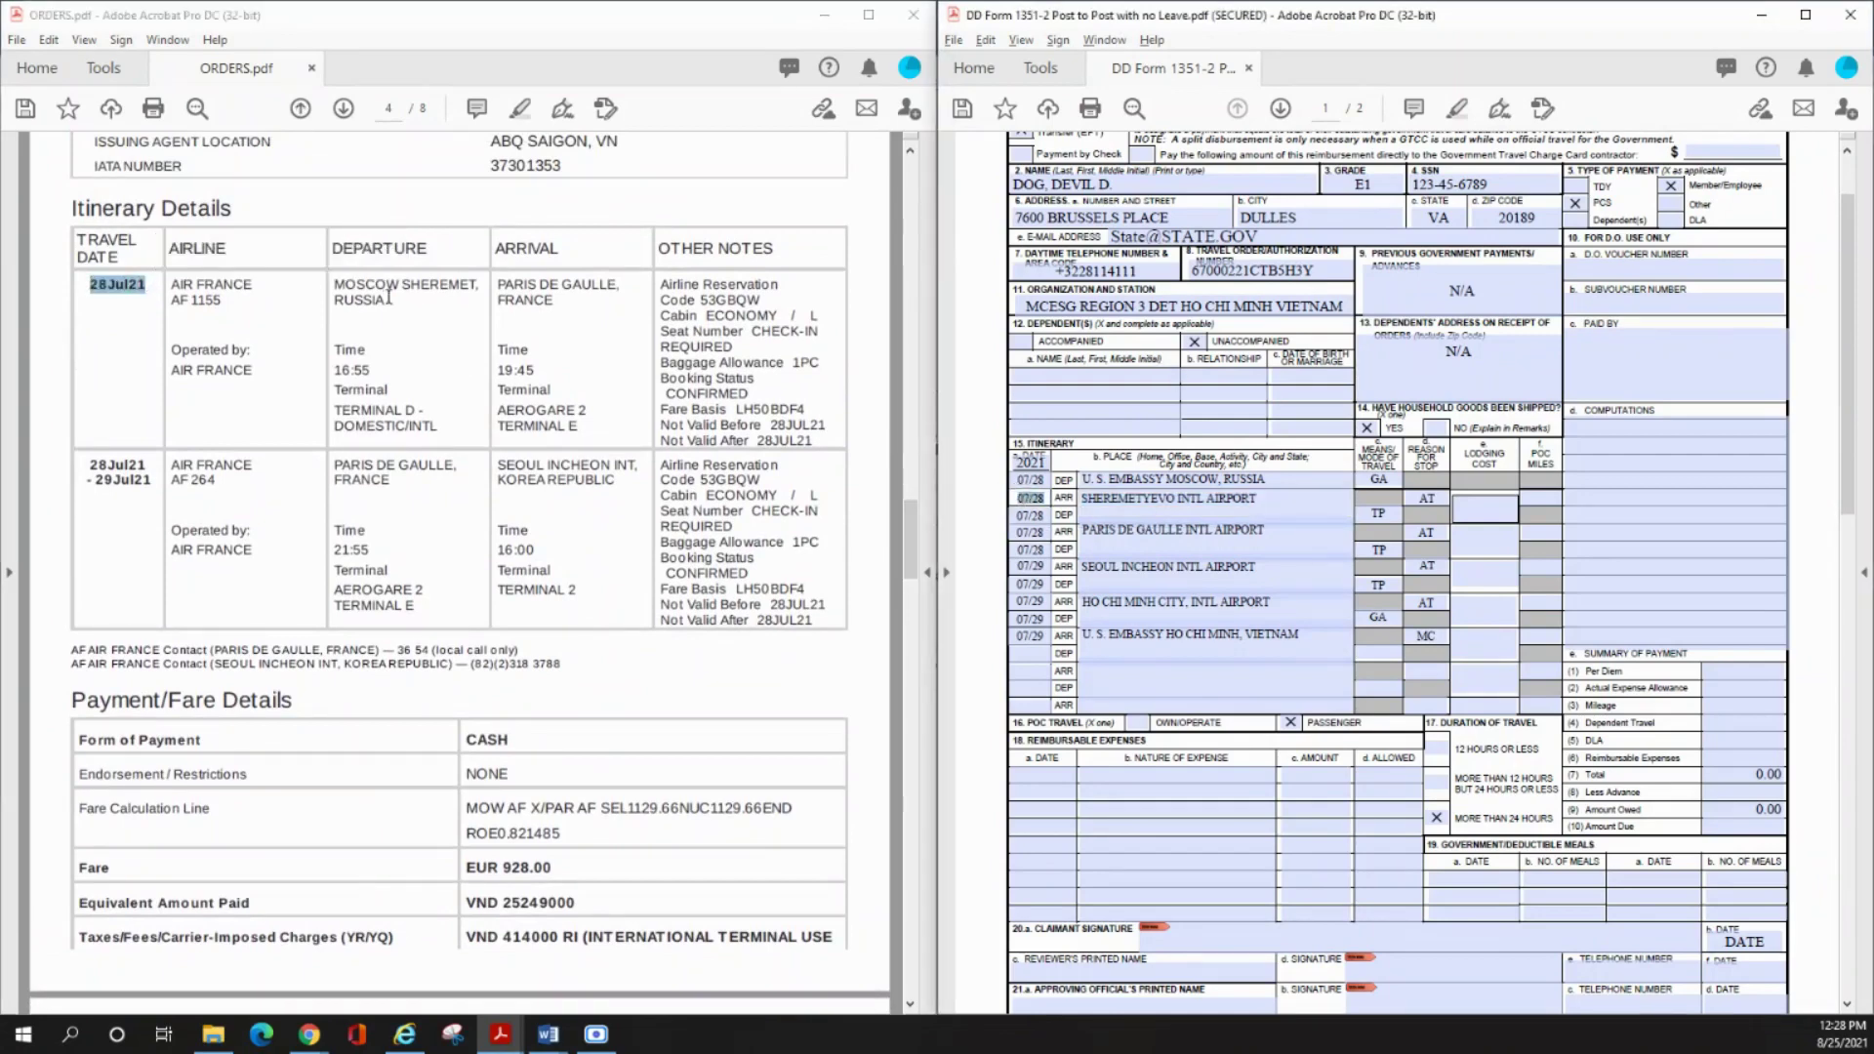
pyautogui.moveTo(336, 285); pyautogui.dragTo(478, 285)
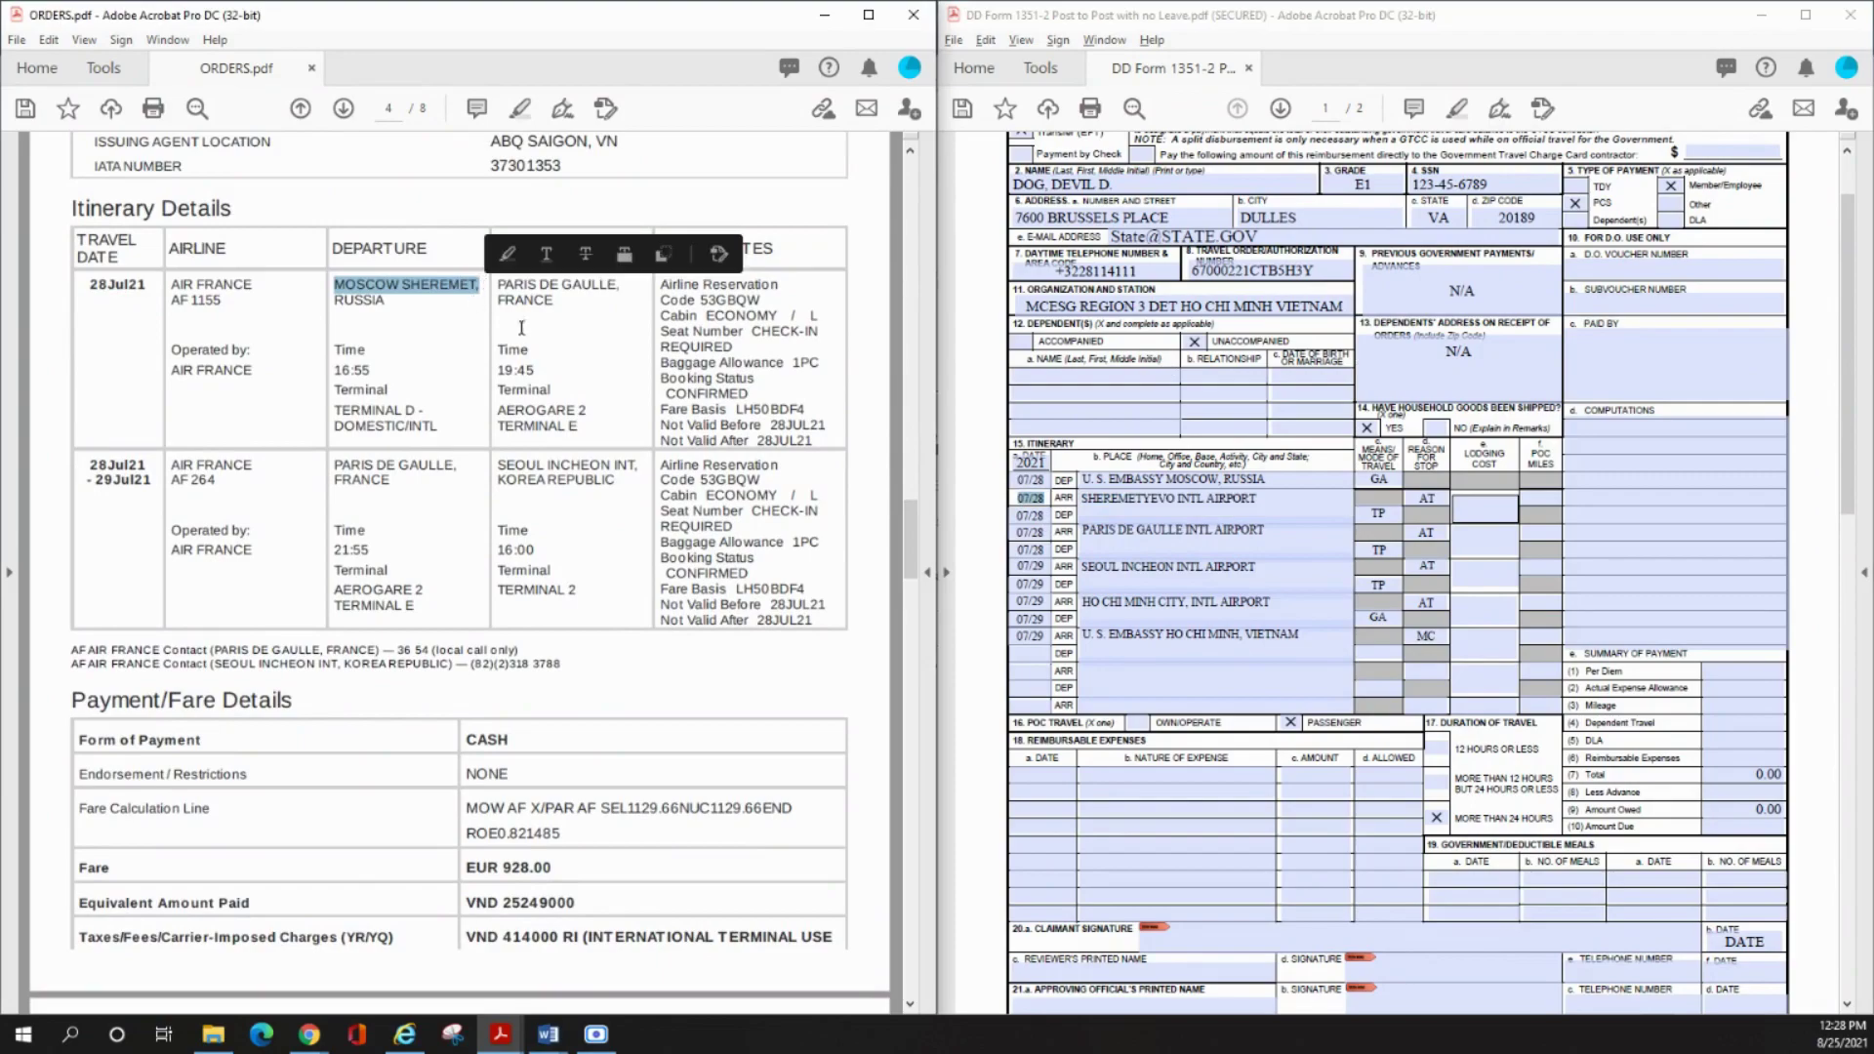
pyautogui.scroll(20, 916, 612)
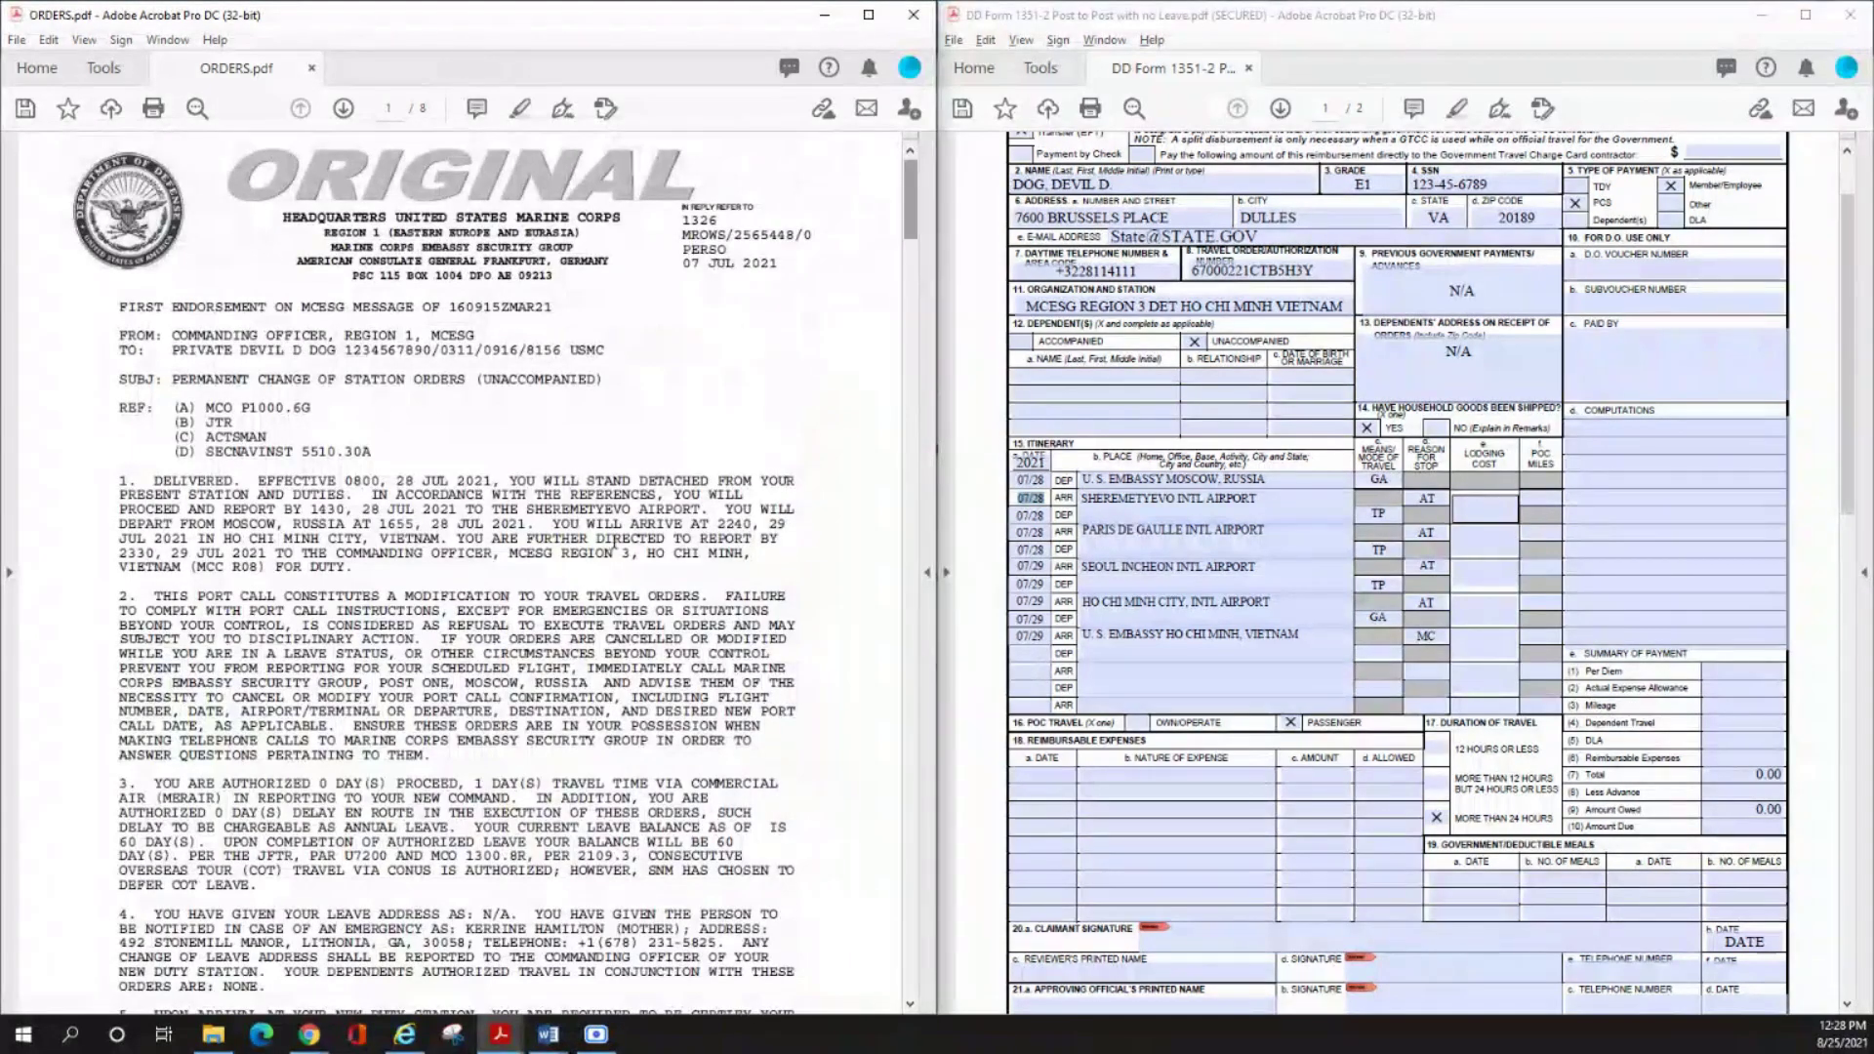
# - Select SHEREMETYEVO in the orders and check the first stop's reason-for-stop entry
pyautogui.doubleClick(552, 508)
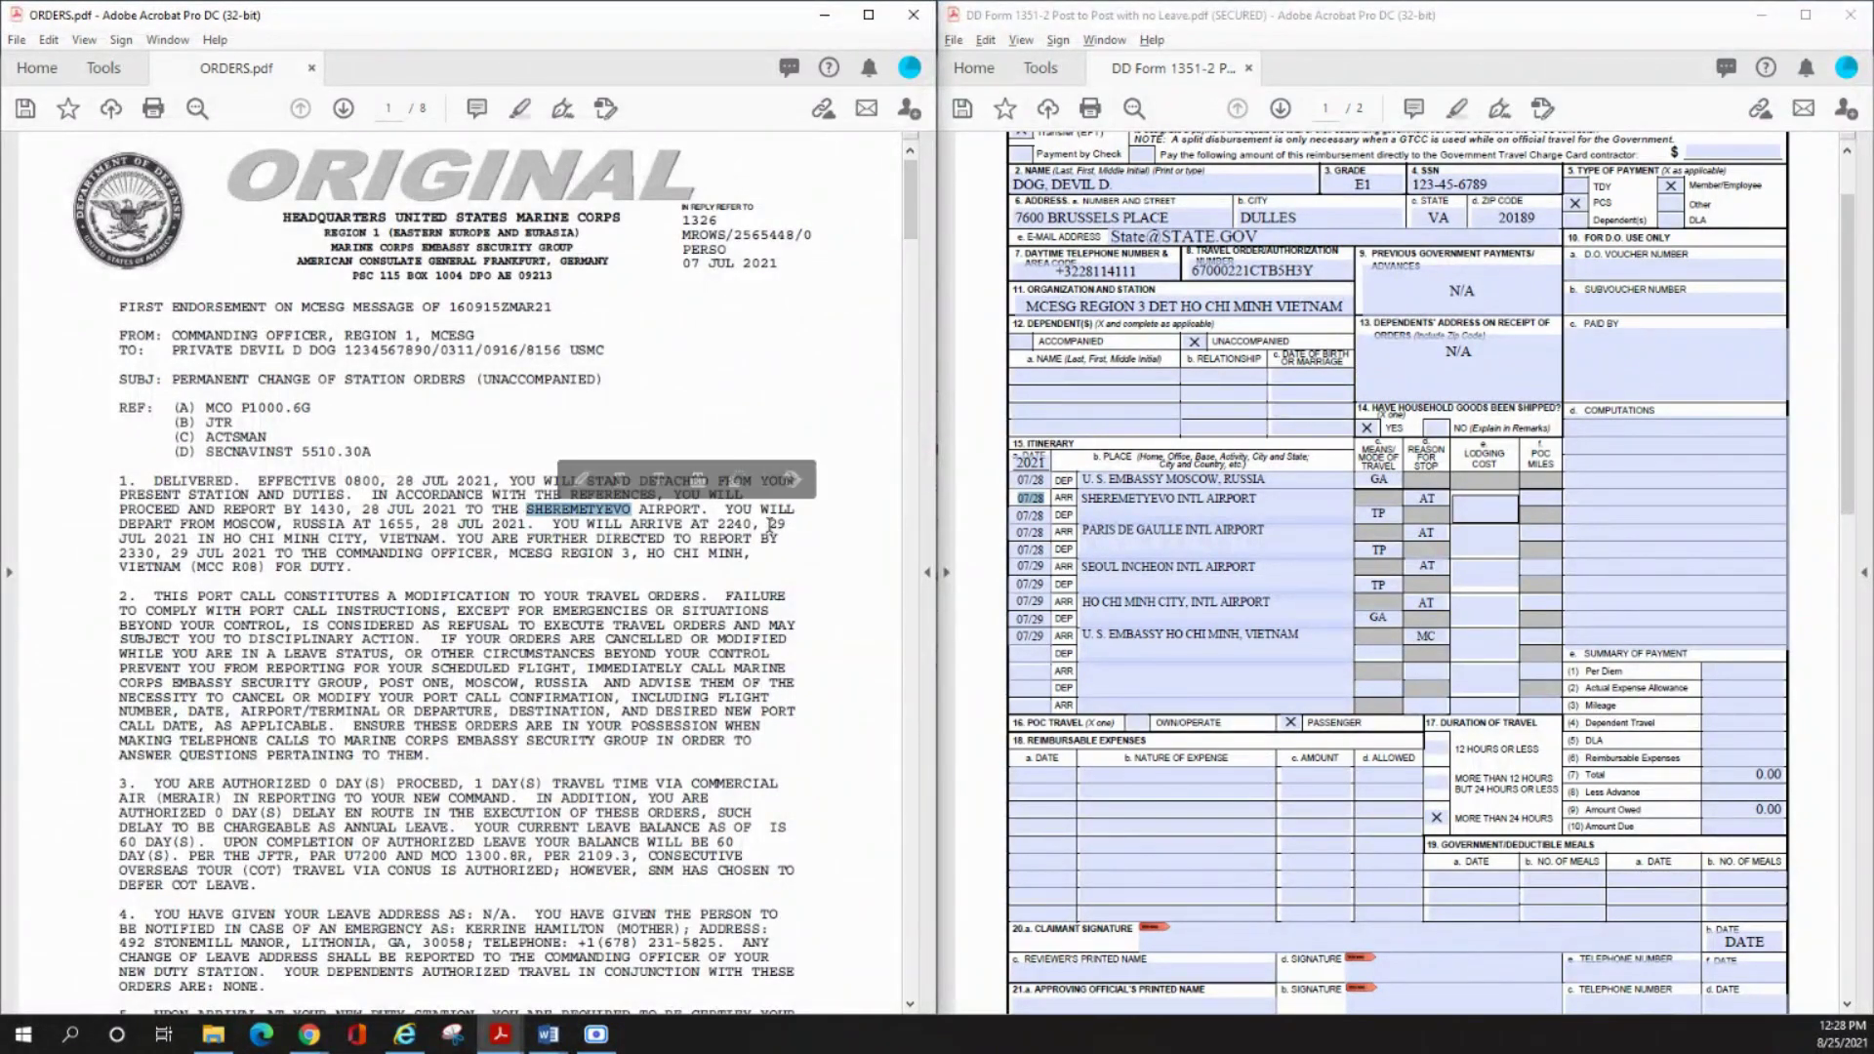
pyautogui.scroll(-3, 908, 223)
pyautogui.scroll(-7, 908, 223)
pyautogui.scroll(10, 898, 182)
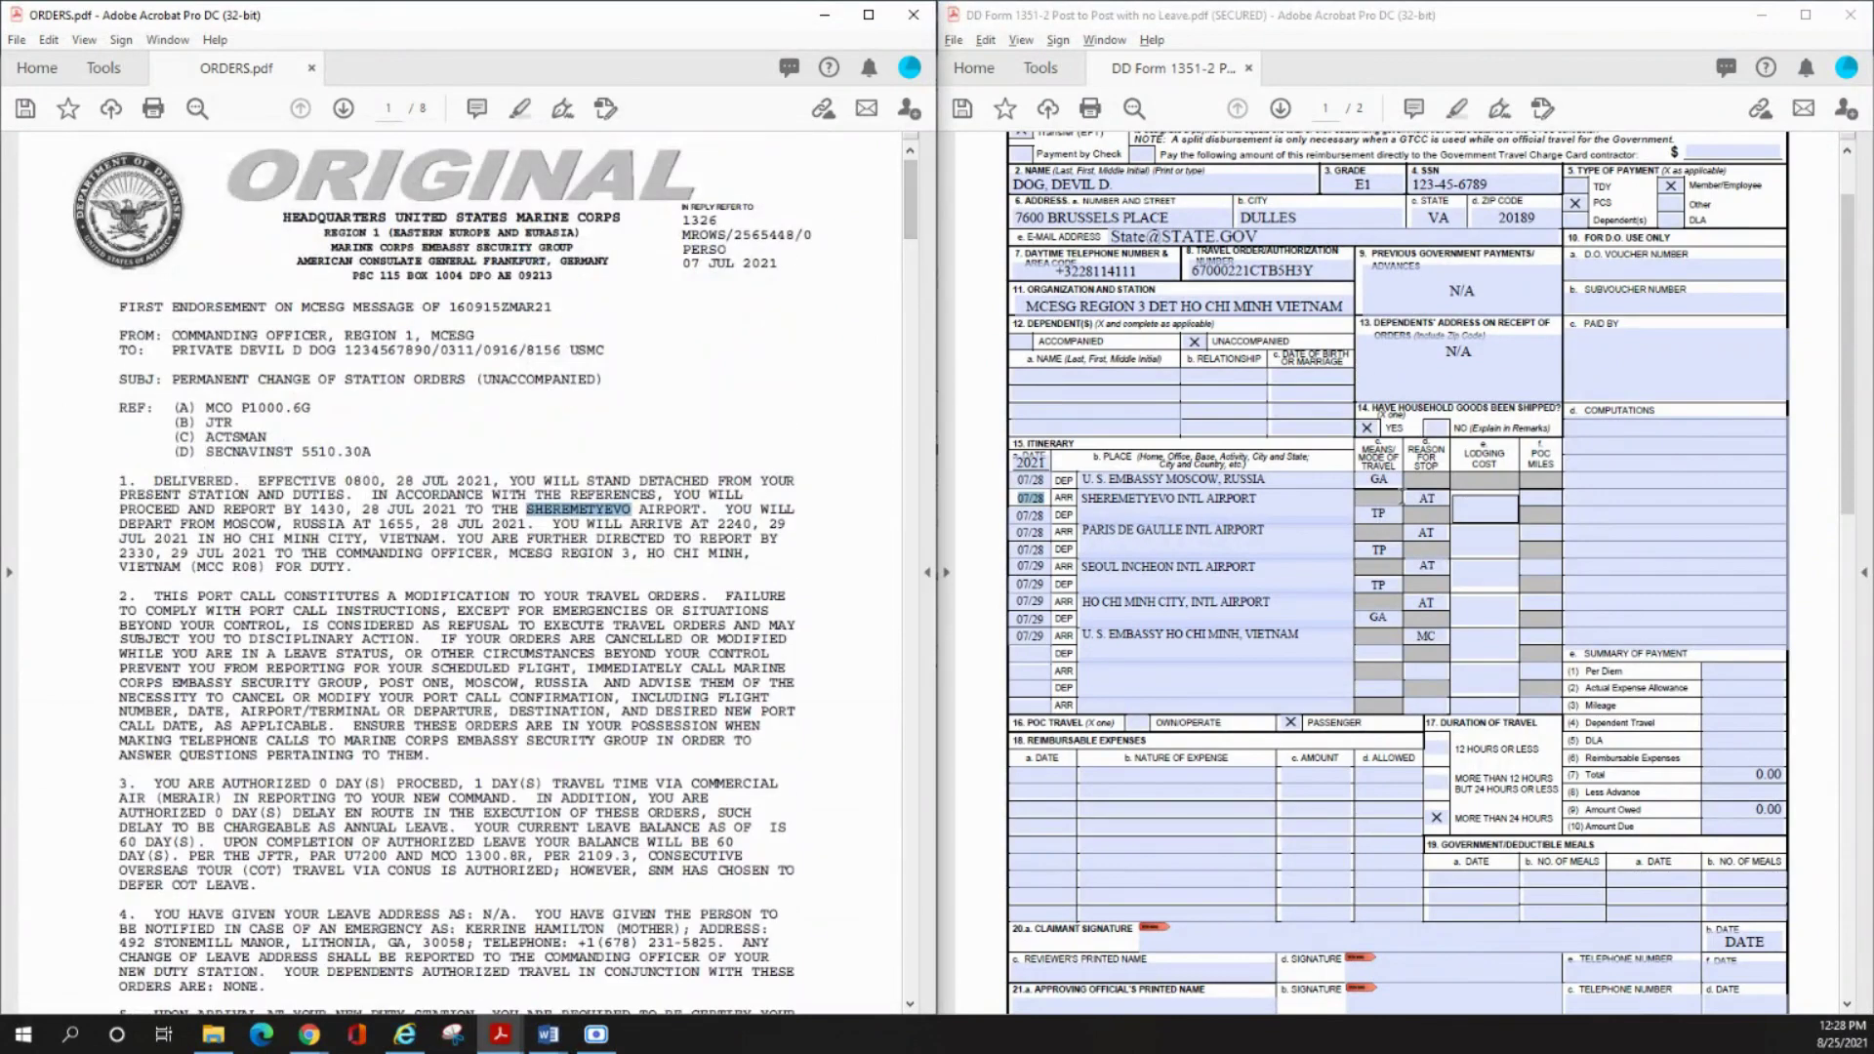
pyautogui.click(1425, 493)
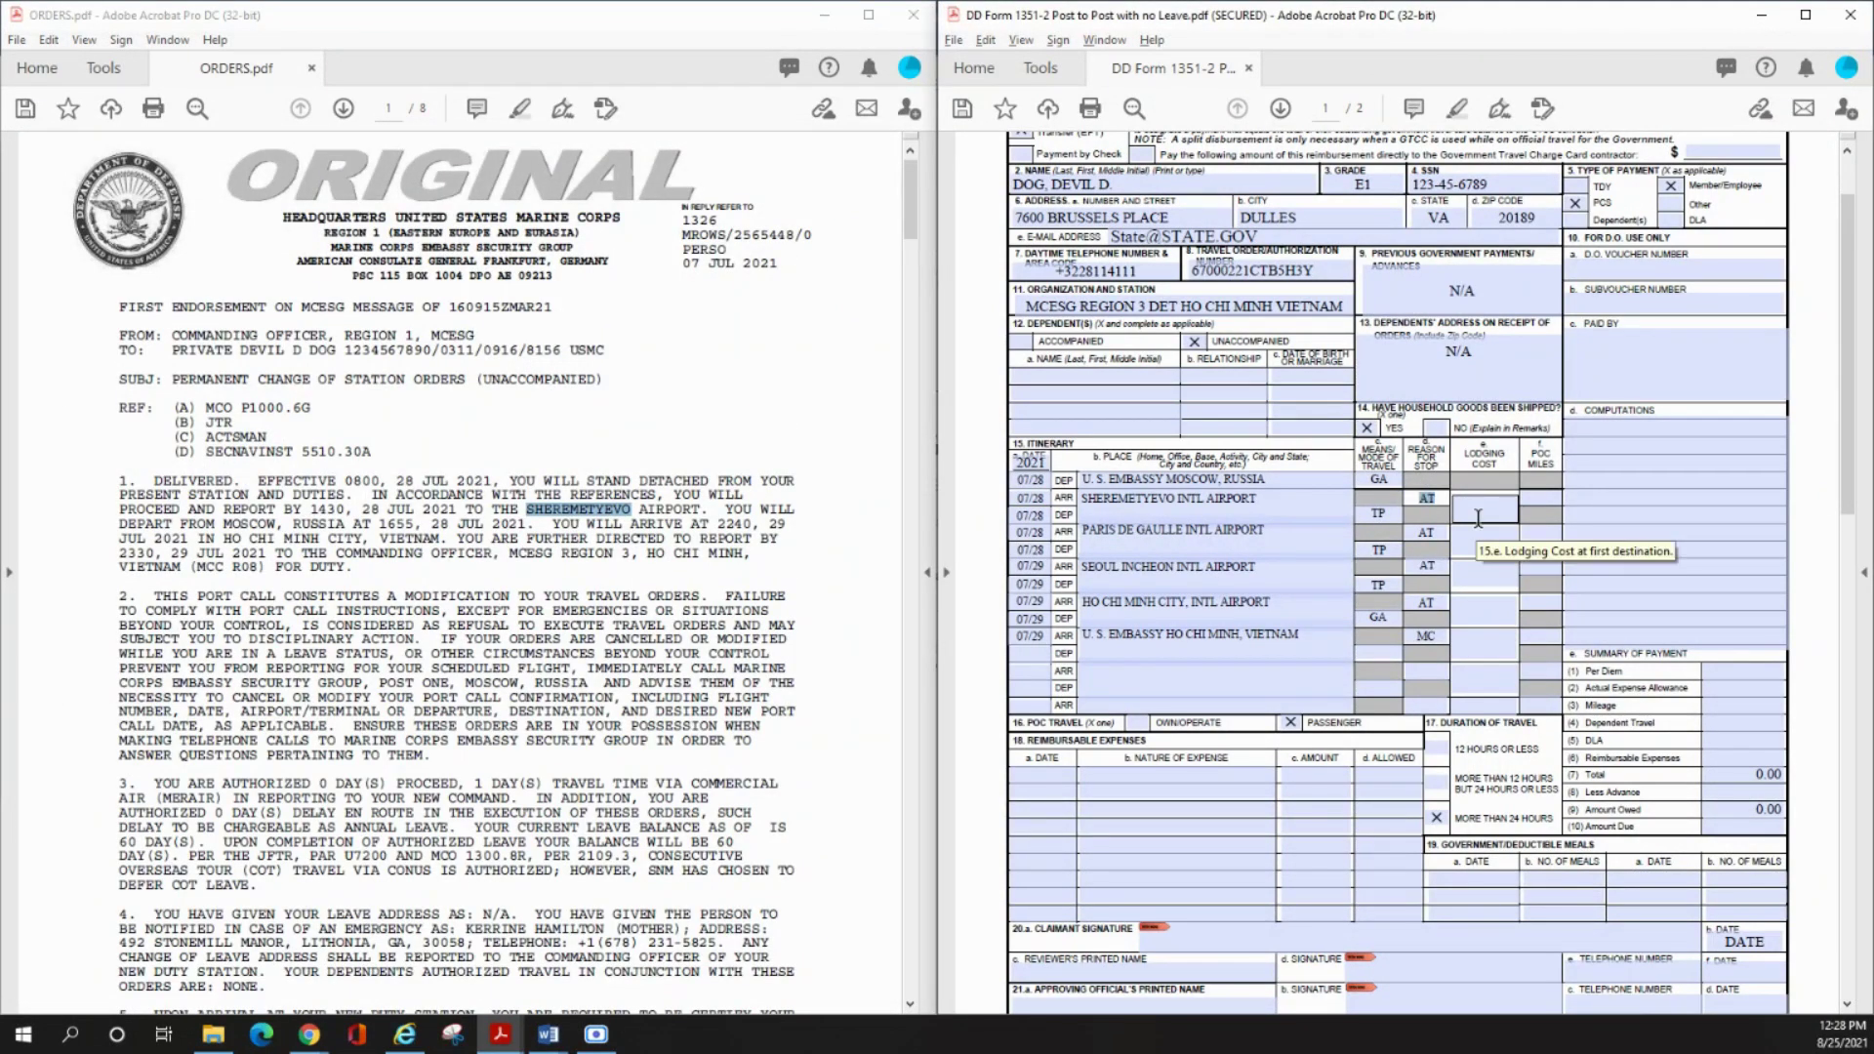
# - Match the voucher's Sheremetyevo and Paris De Gaulle place entries with the ticket's Moscow–Paris flight
pyautogui.click(1171, 499)
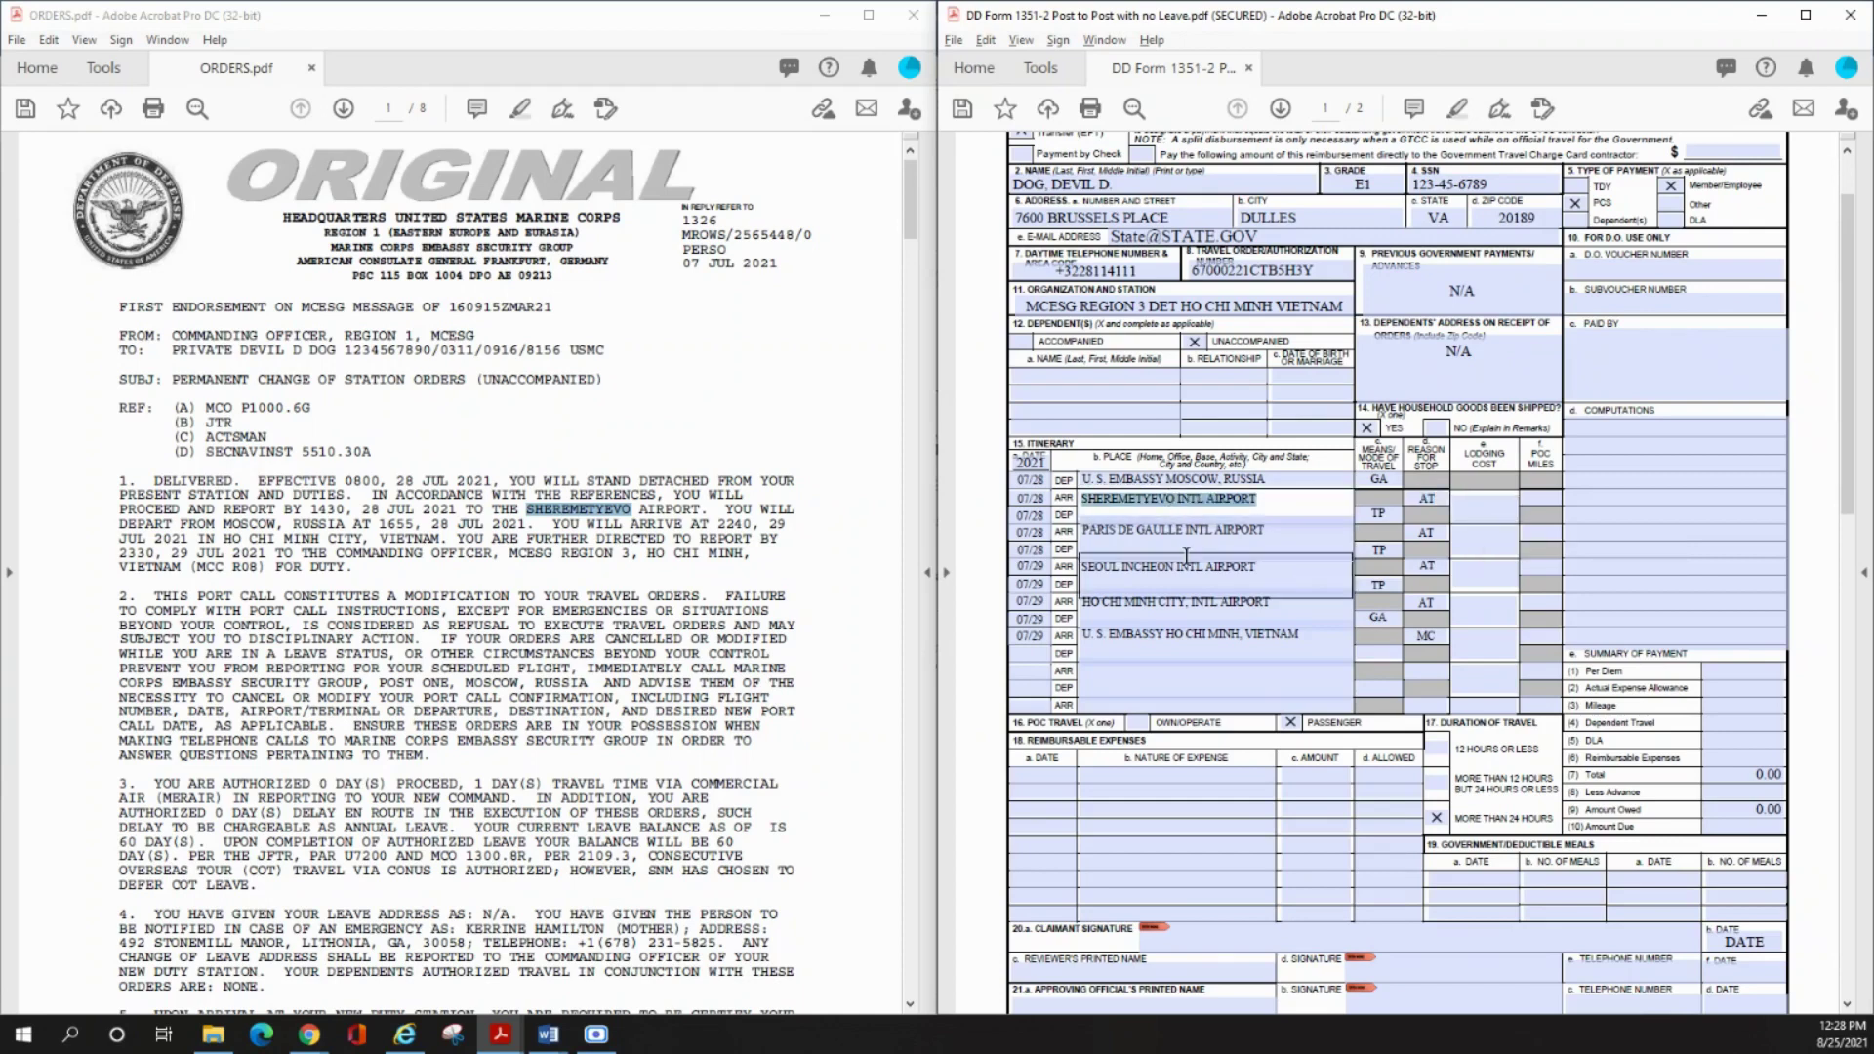
pyautogui.tripleClick(1171, 536)
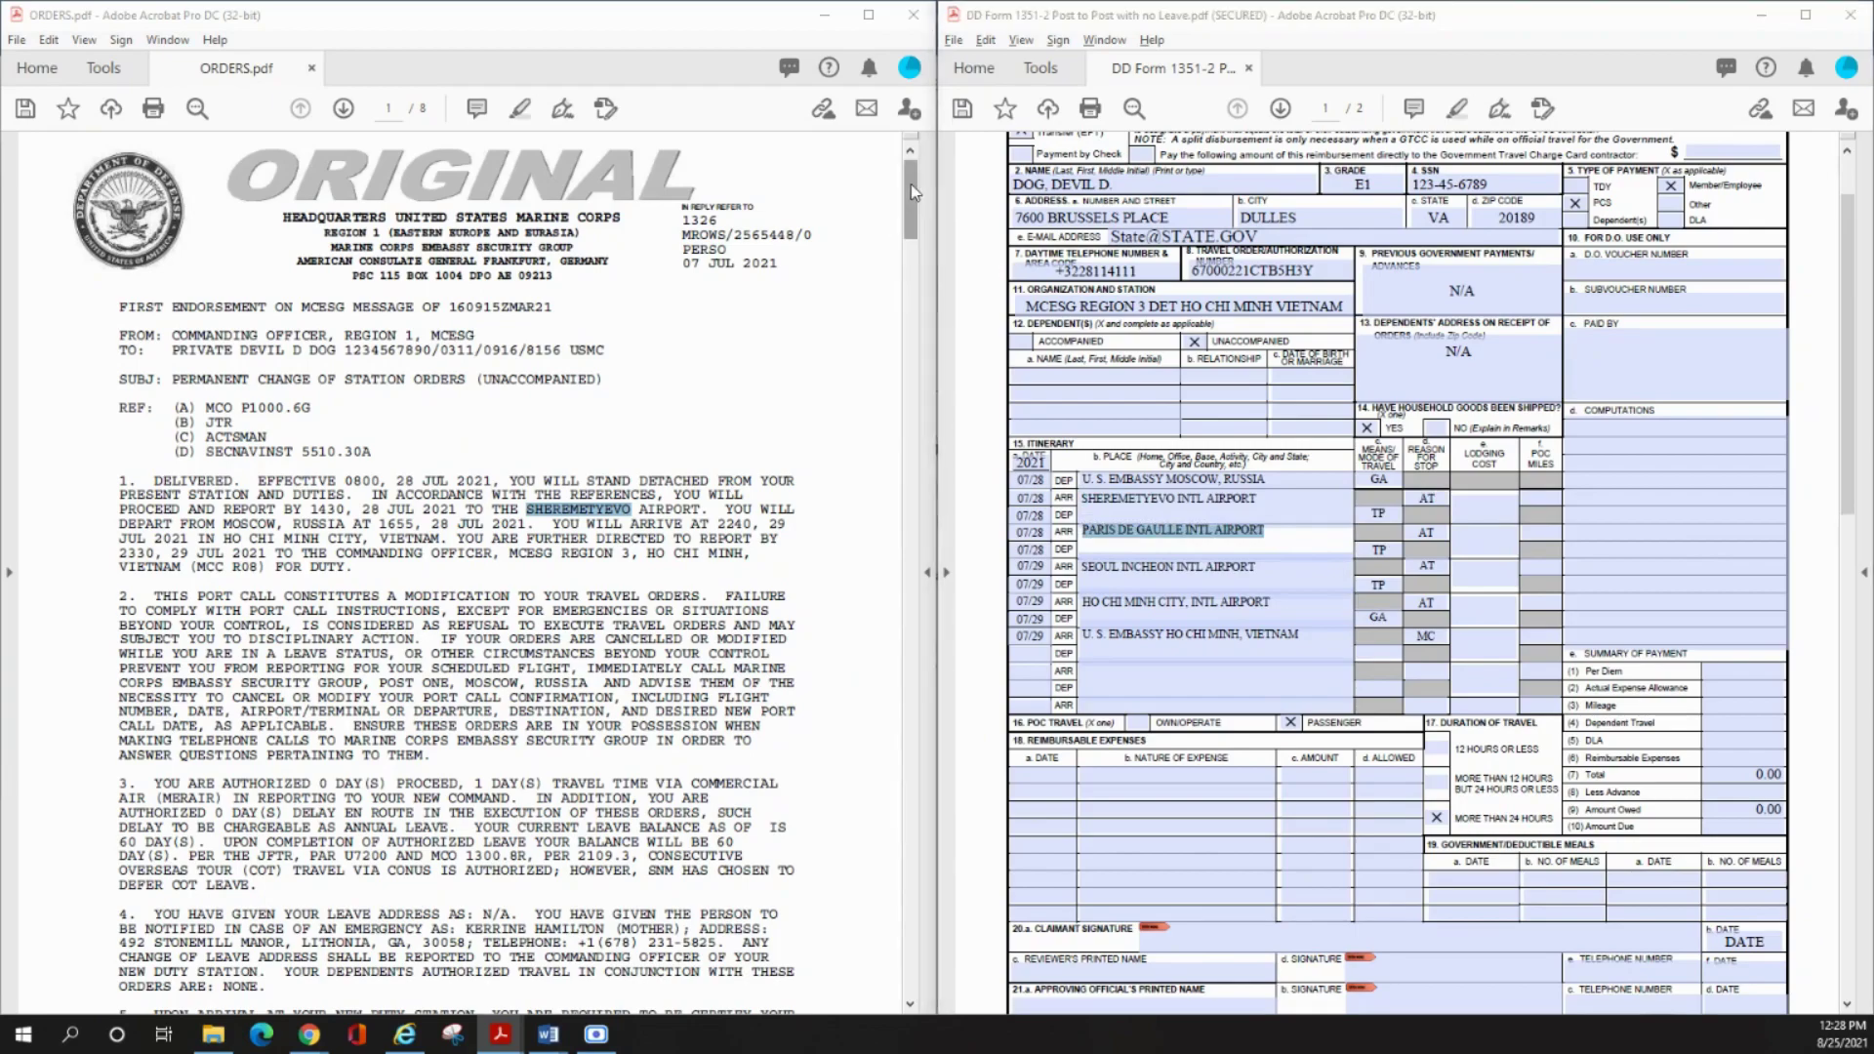
pyautogui.moveTo(909, 190); pyautogui.dragTo(904, 517)
pyautogui.tripleClick(337, 348)
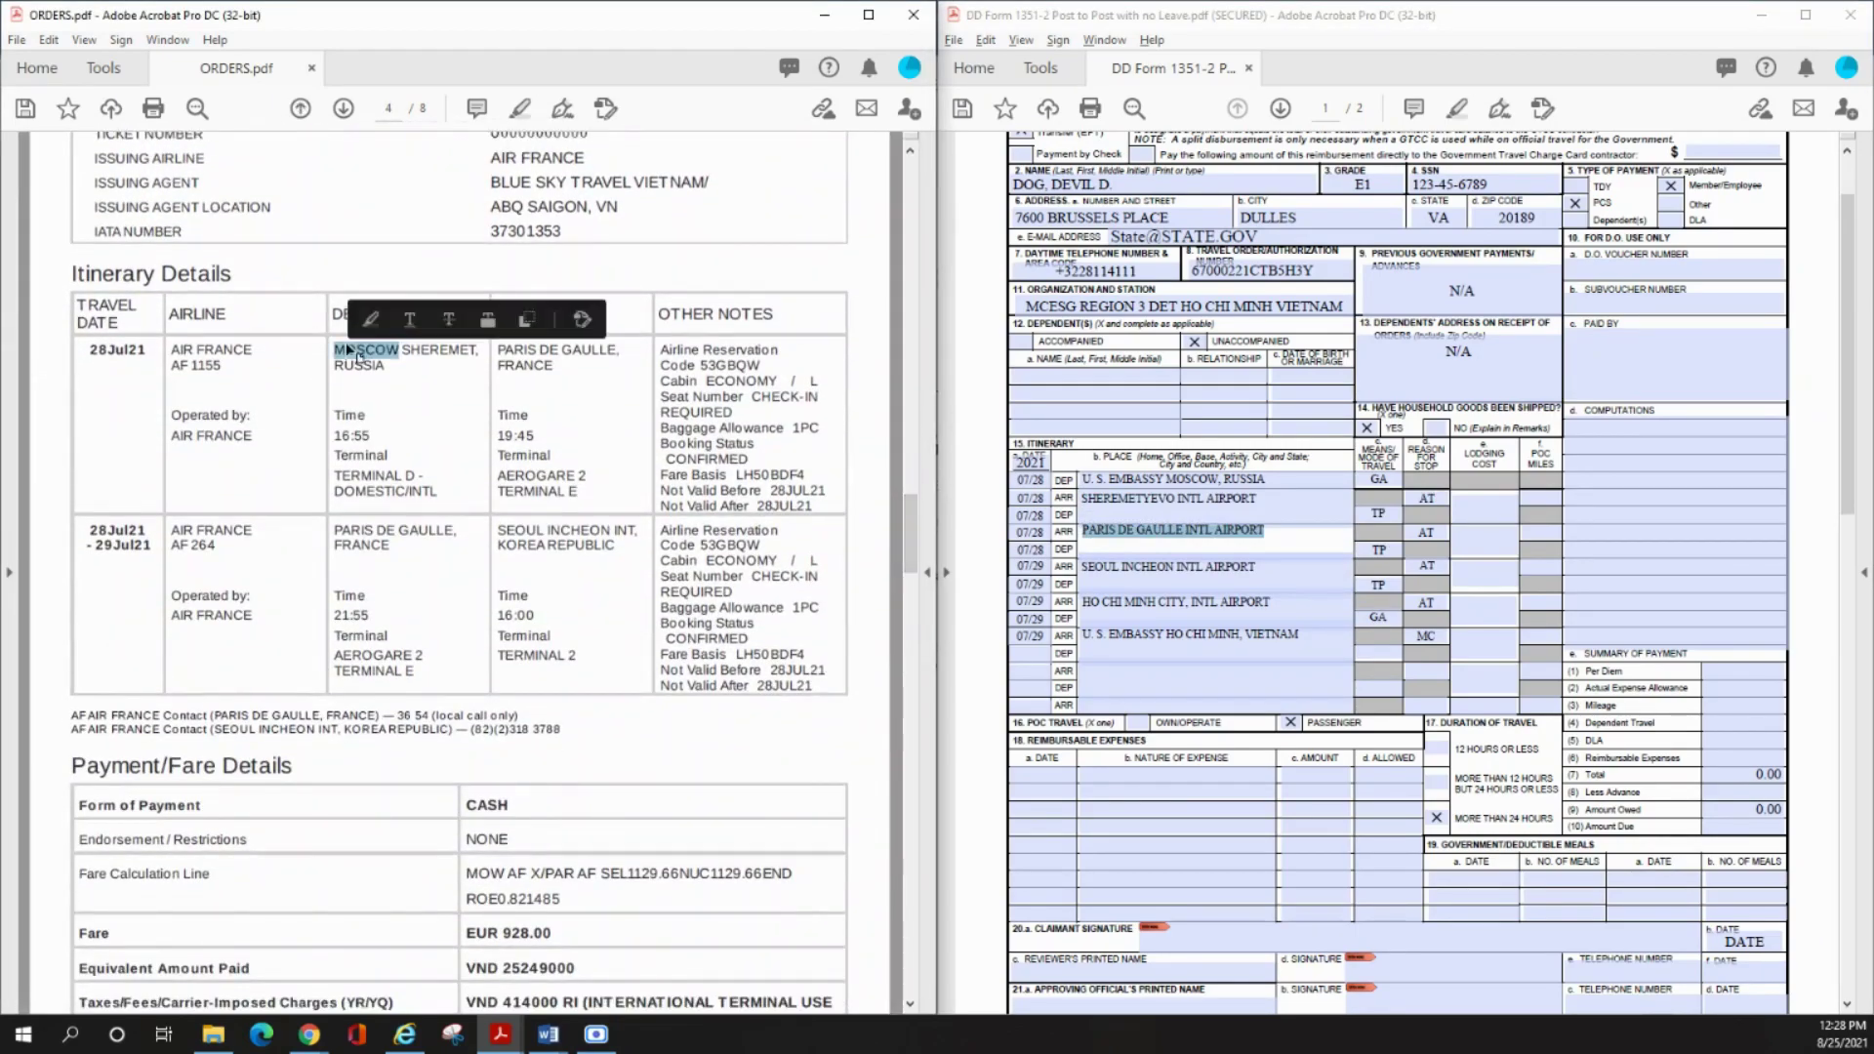
pyautogui.doubleClick(524, 350)
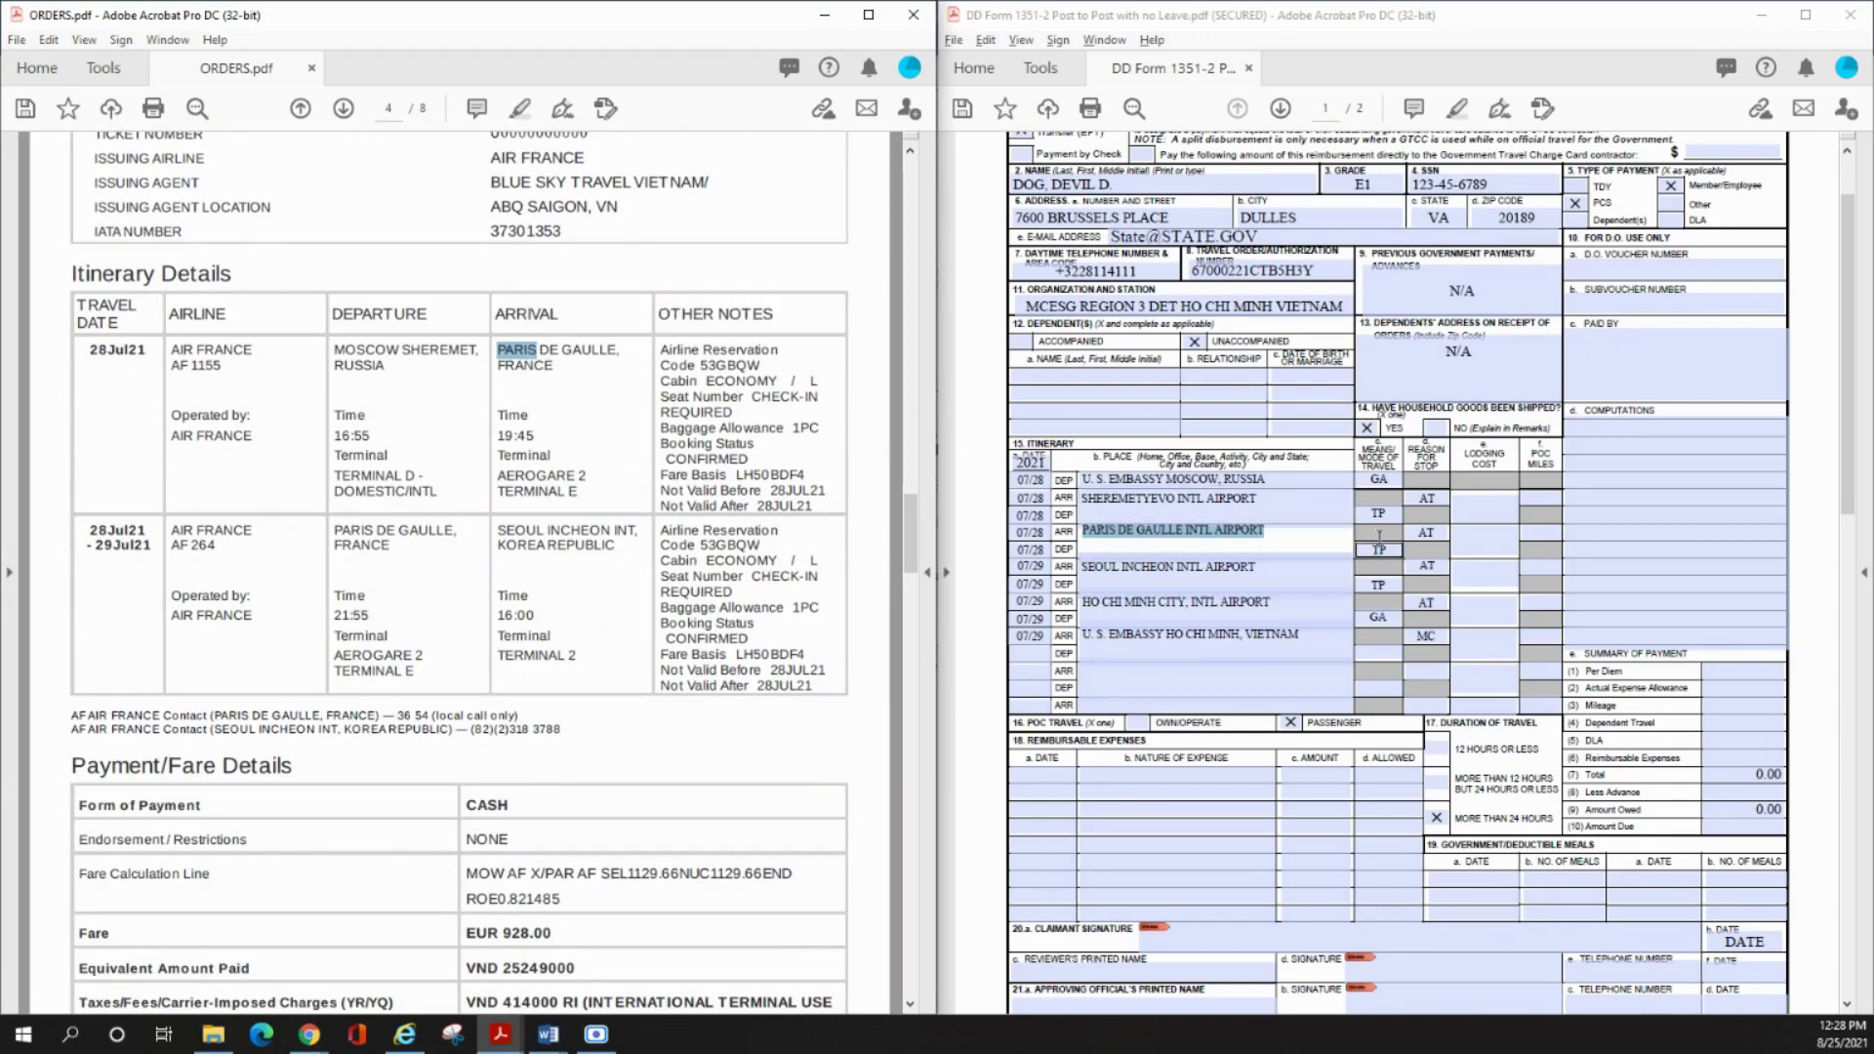
pyautogui.click(1817, 396)
pyautogui.scroll(-10, 1817, 586)
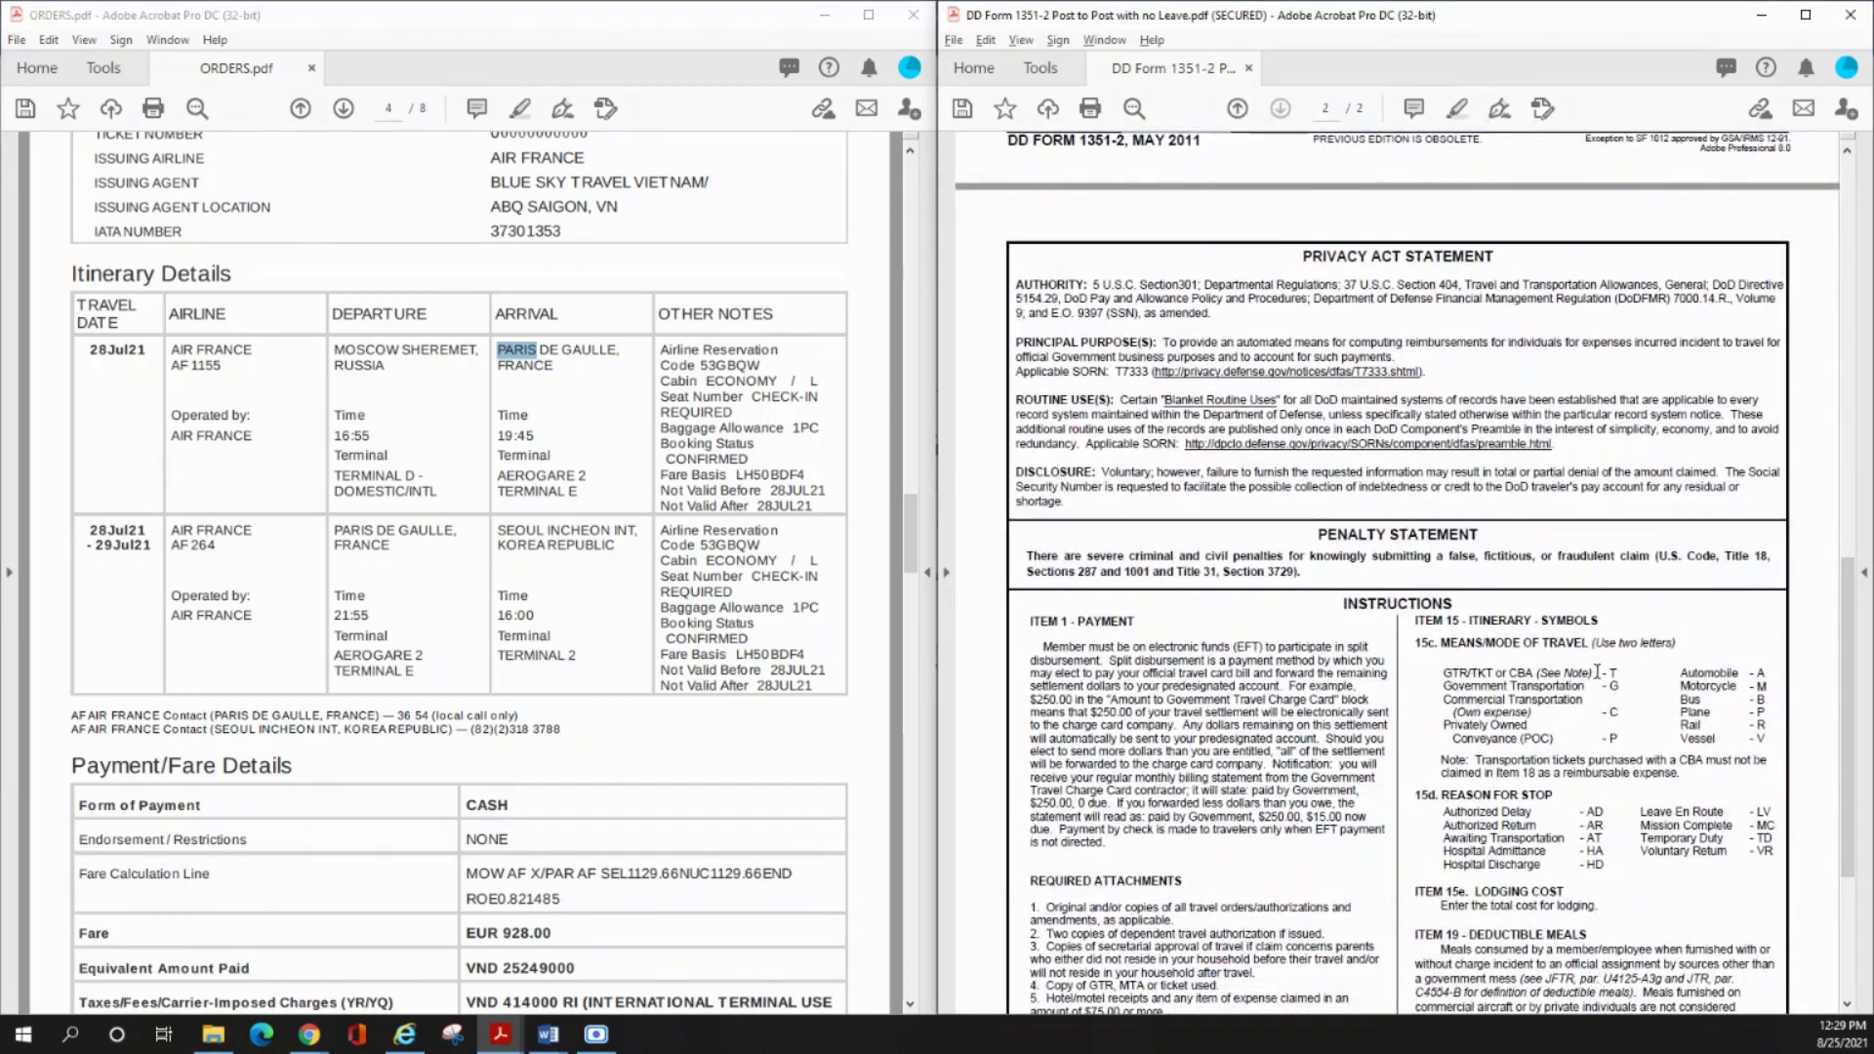
pyautogui.moveTo(1446, 672); pyautogui.dragTo(1580, 671)
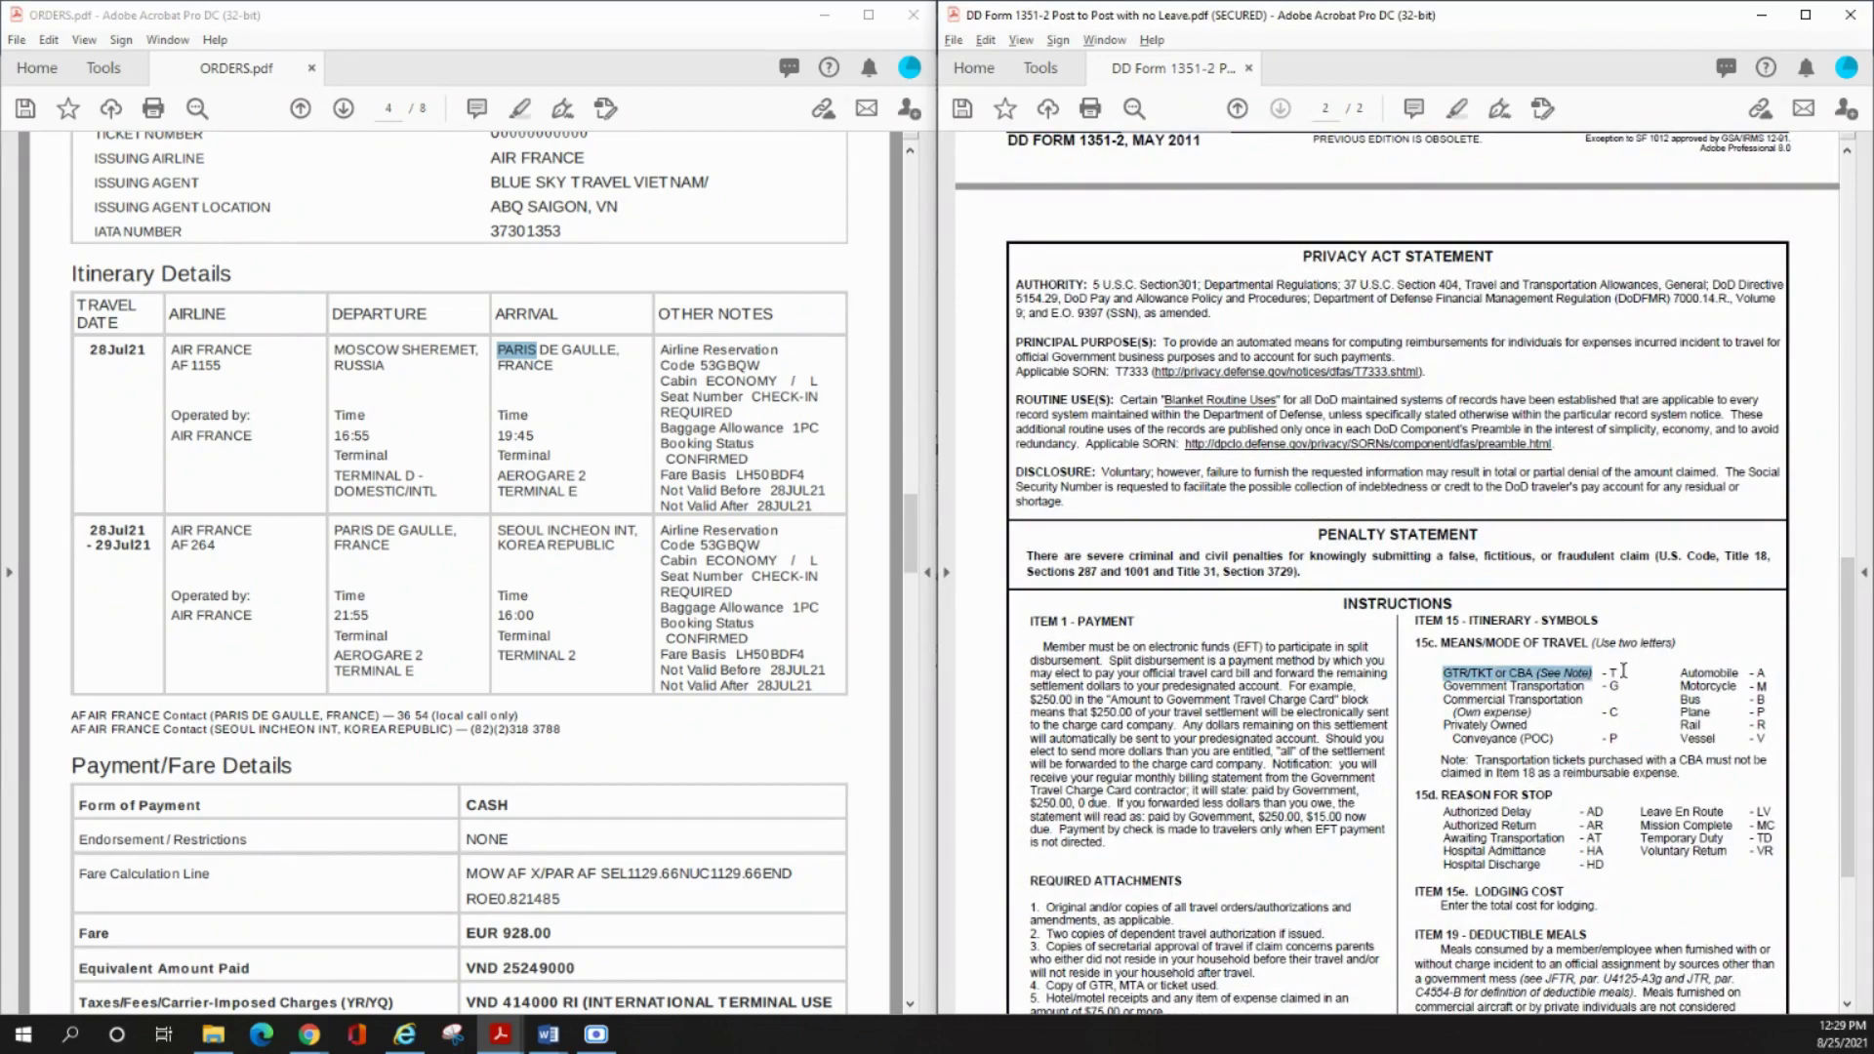
pyautogui.doubleClick(1614, 672)
pyautogui.doubleClick(1762, 713)
pyautogui.moveTo(1848, 659); pyautogui.dragTo(1848, 293)
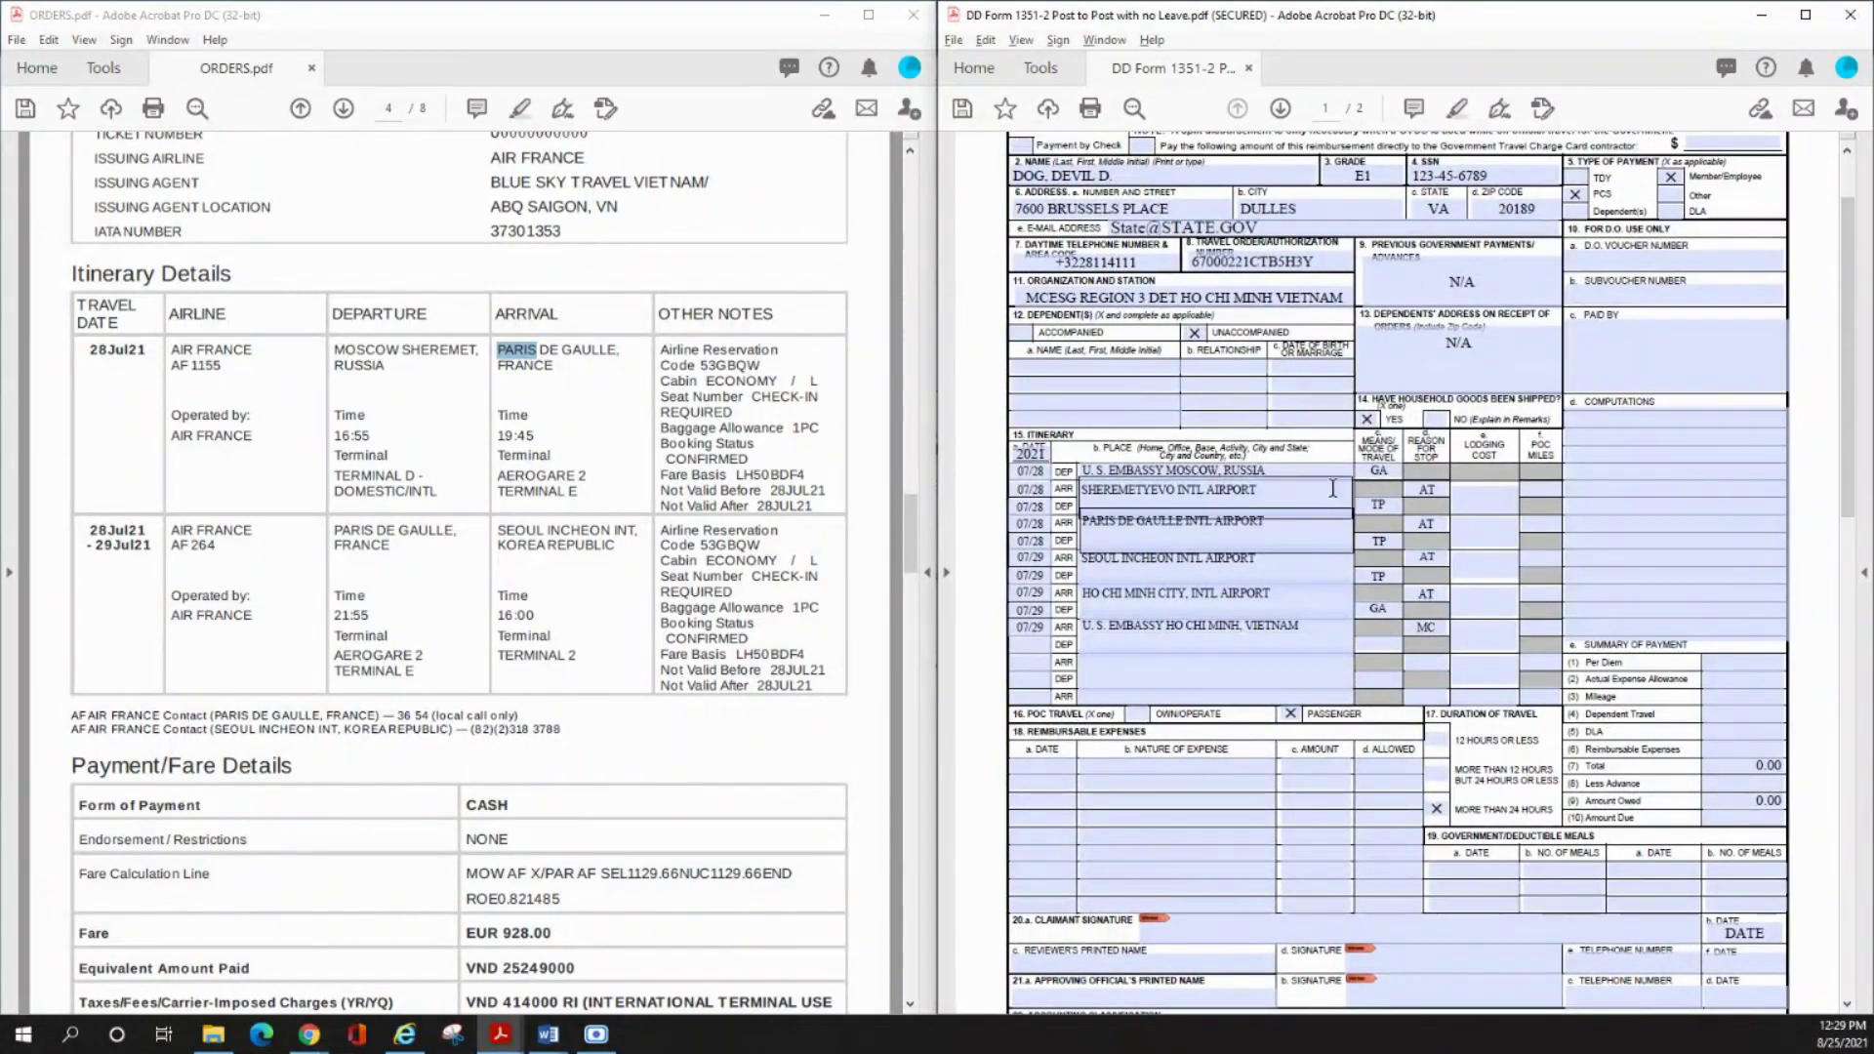
pyautogui.click(1387, 495)
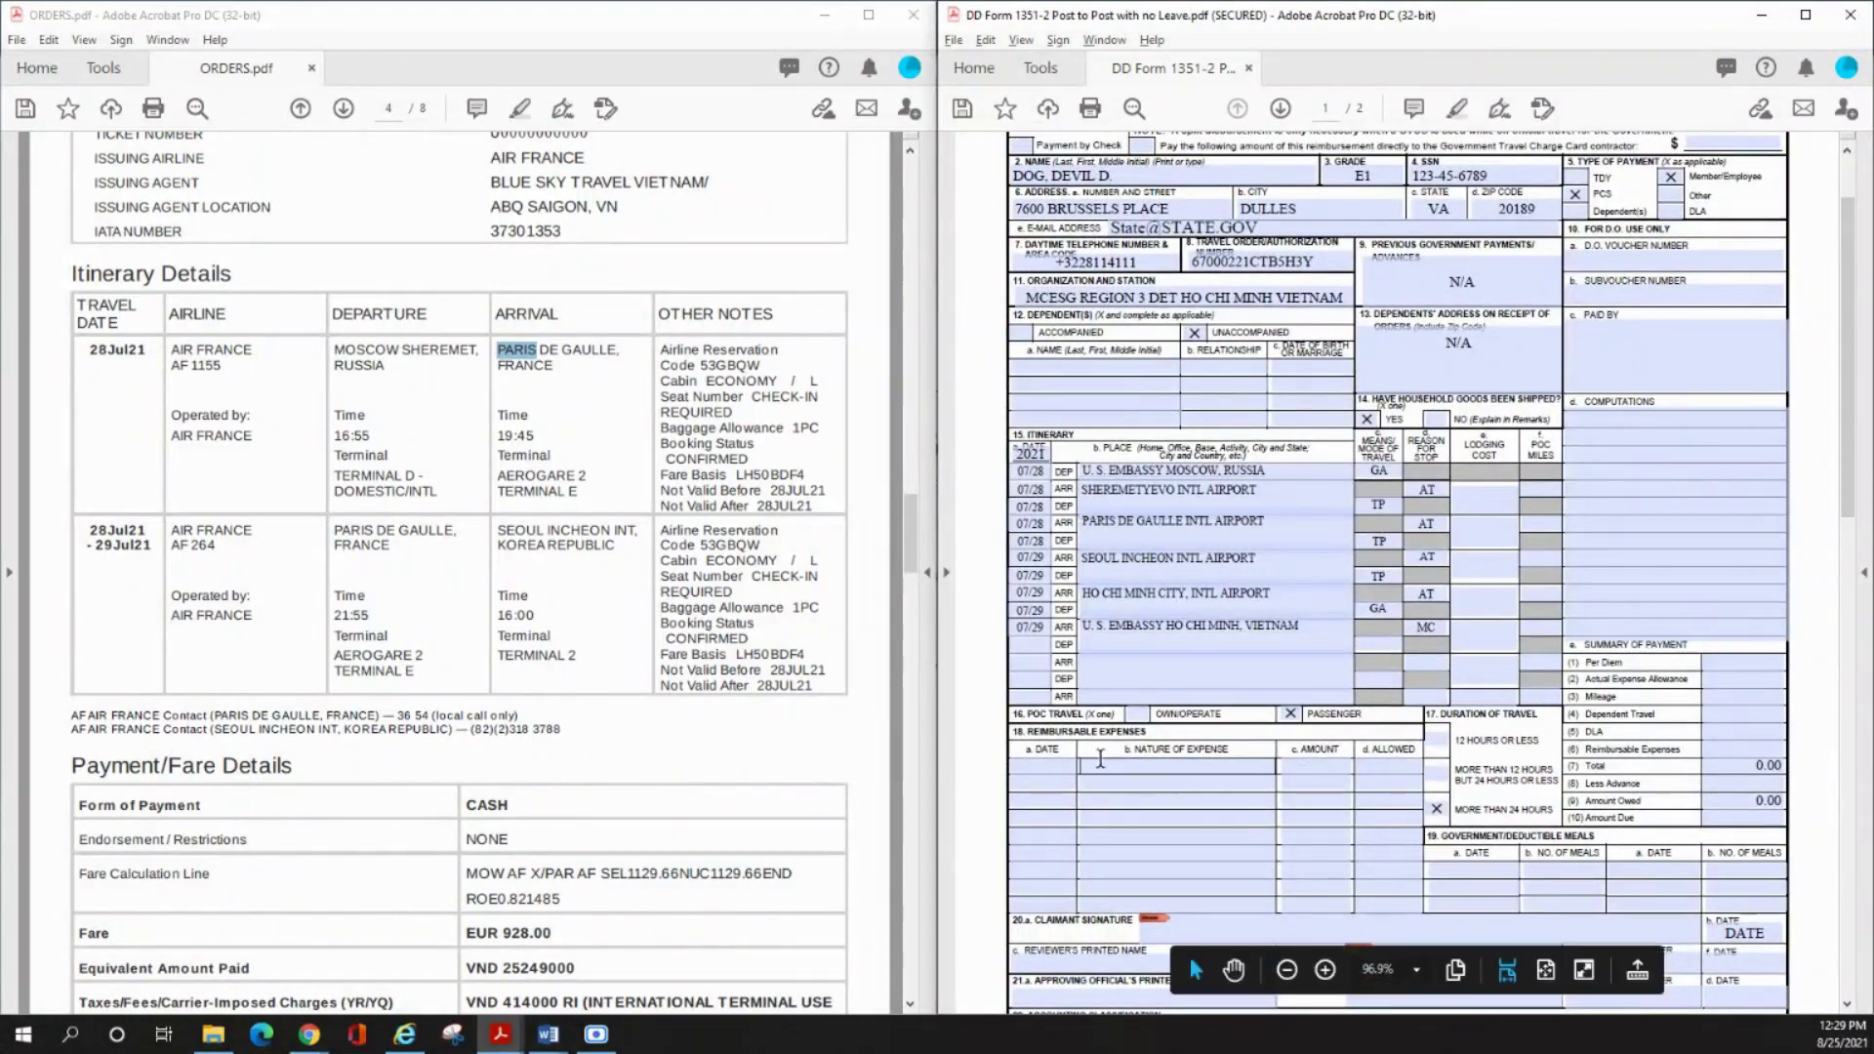
pyautogui.click(1143, 786)
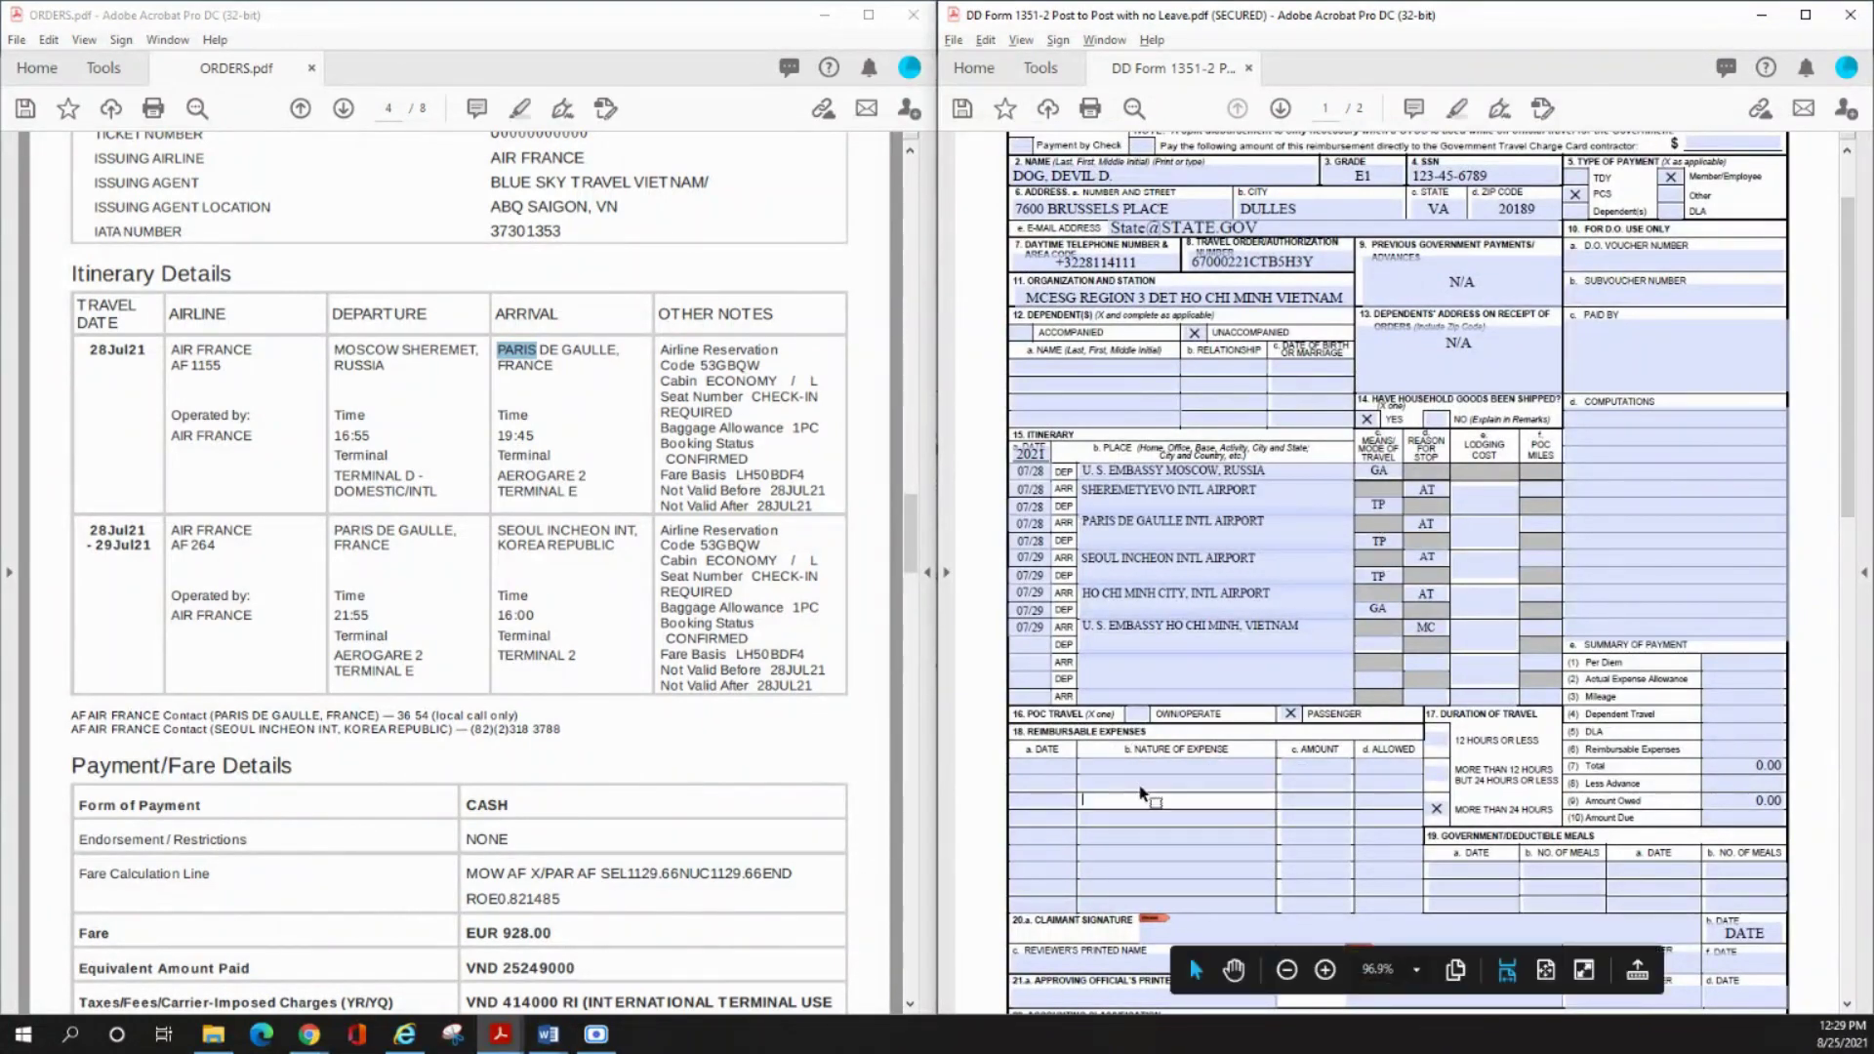
pyautogui.click(1142, 782)
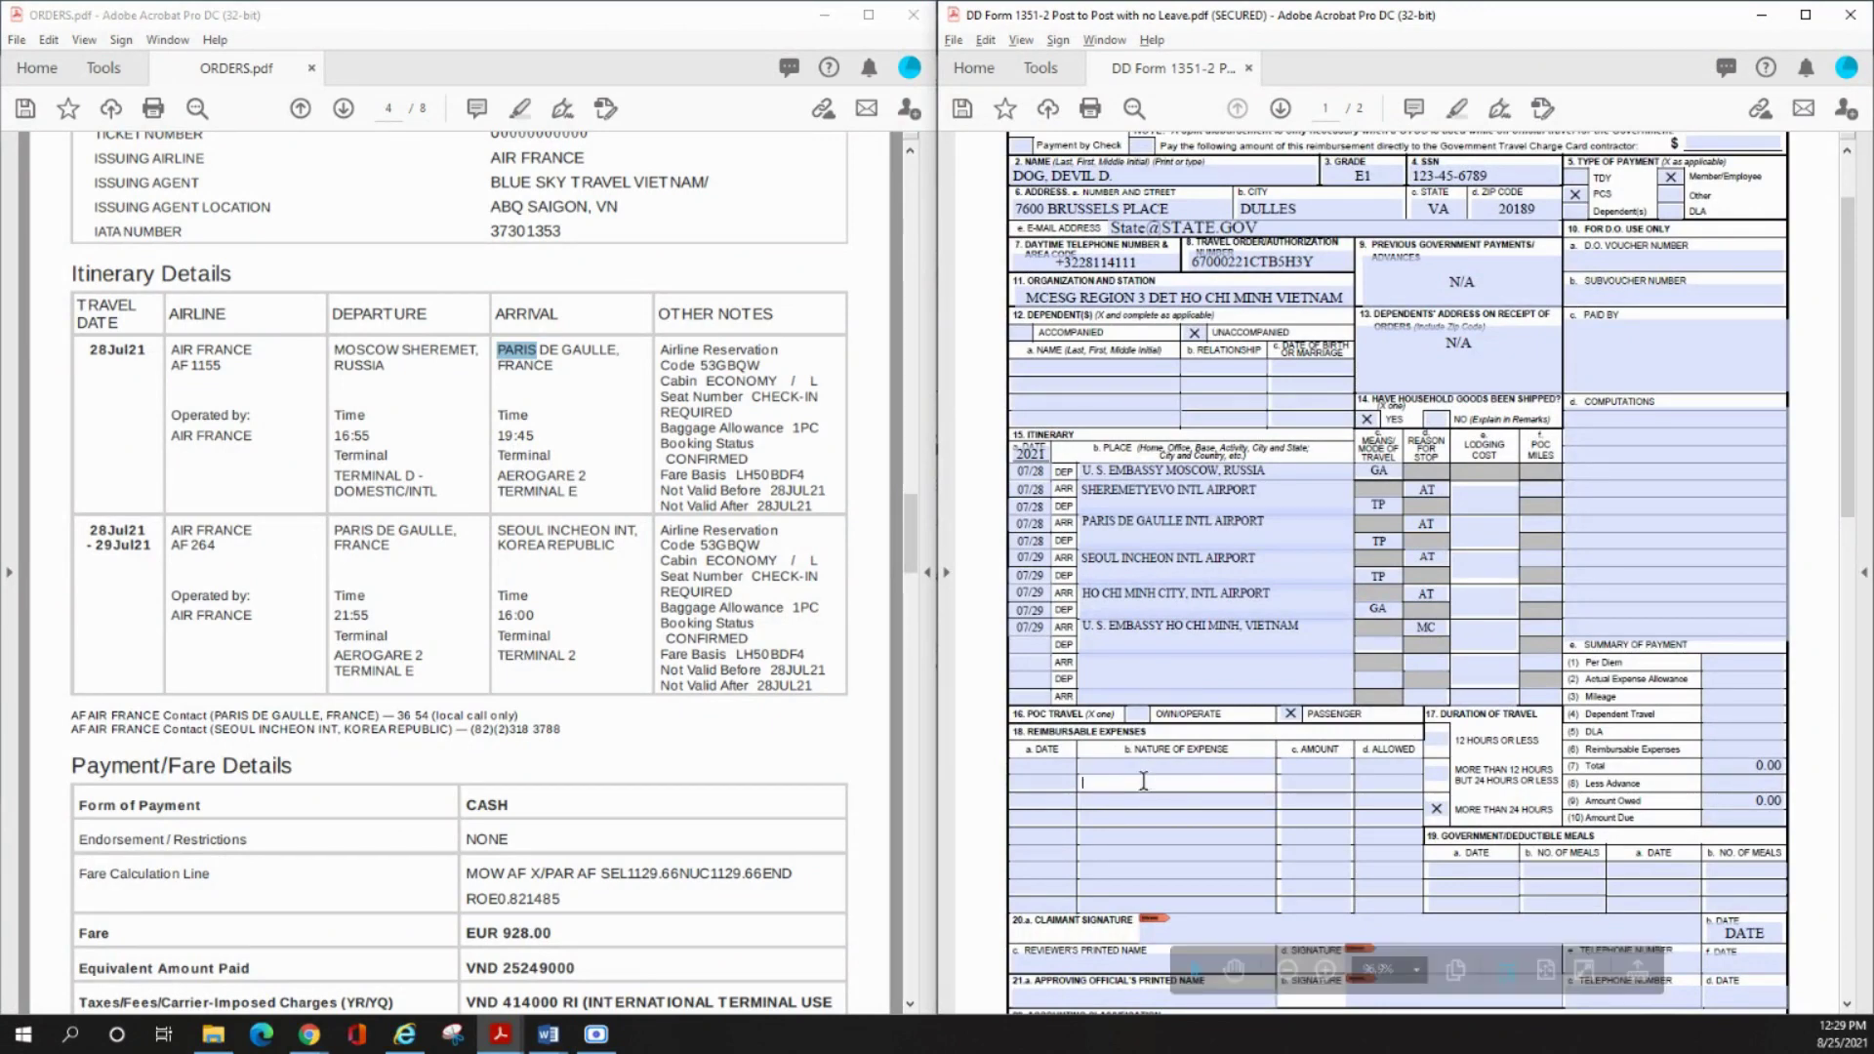
pyautogui.press('Tab')
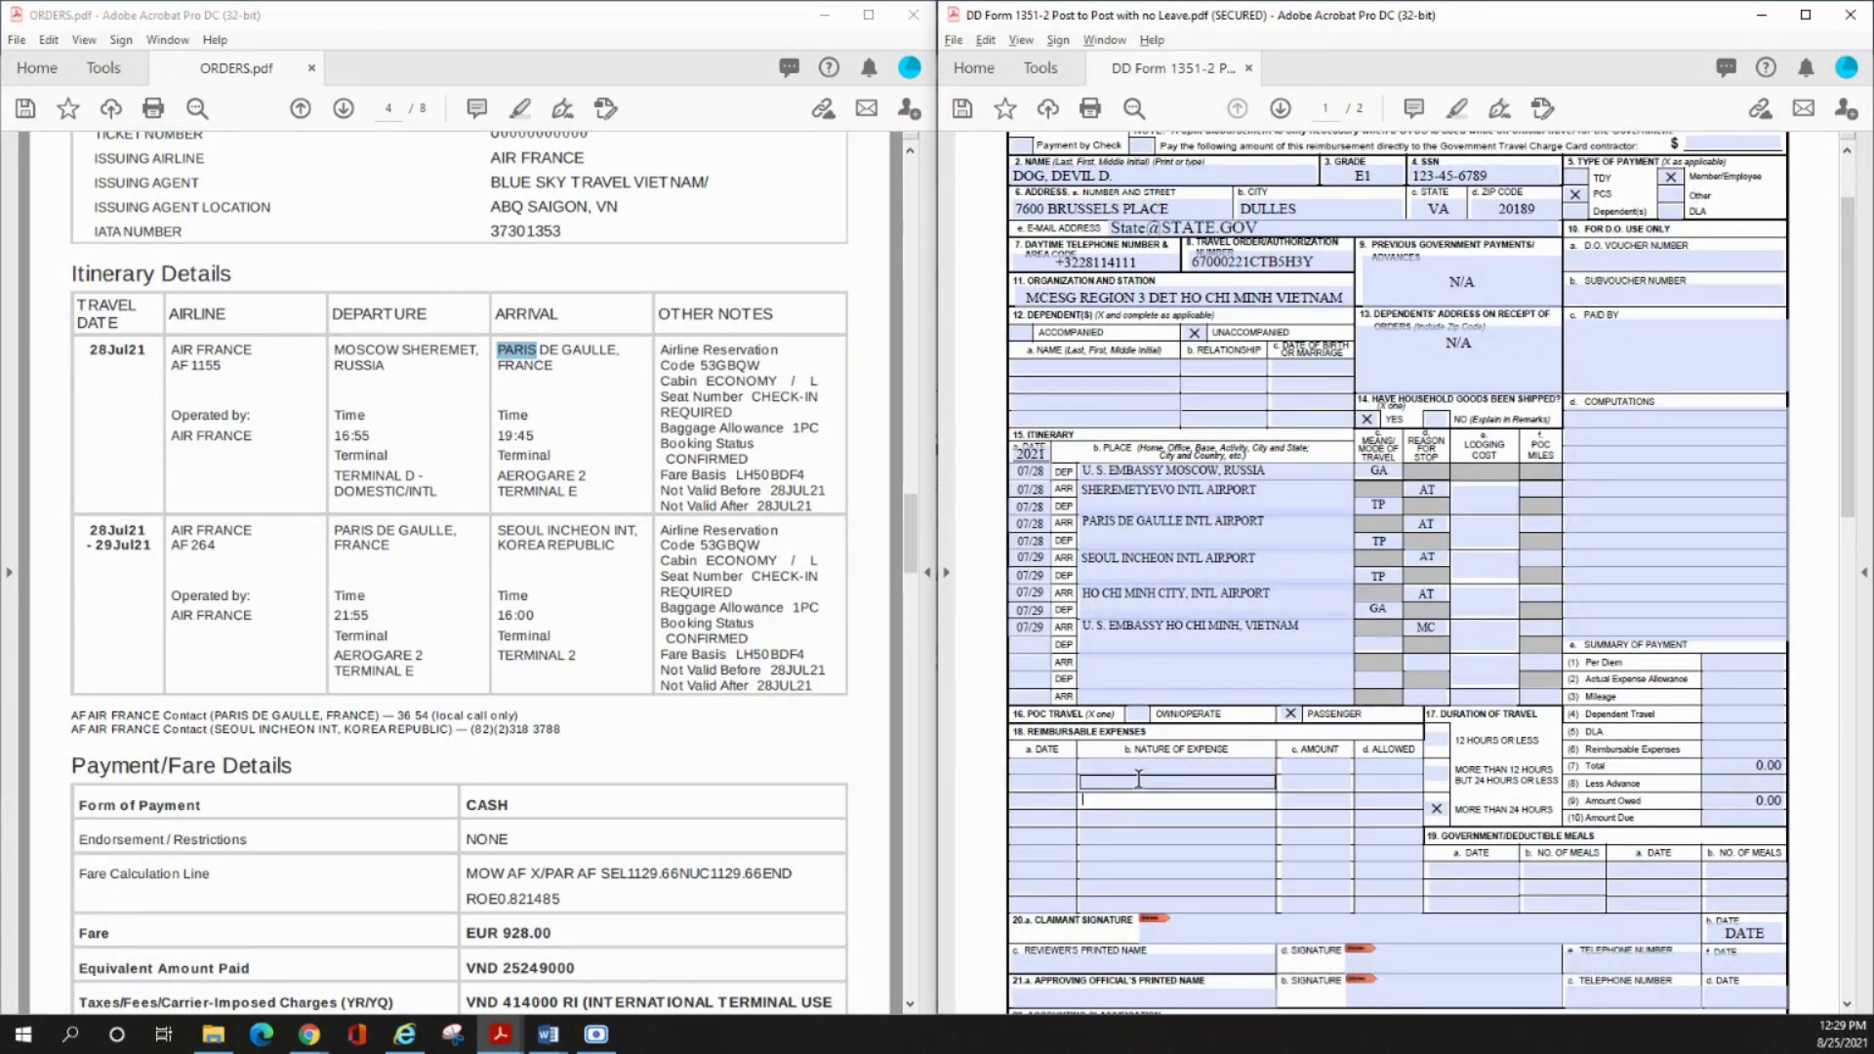
pyautogui.click(1378, 503)
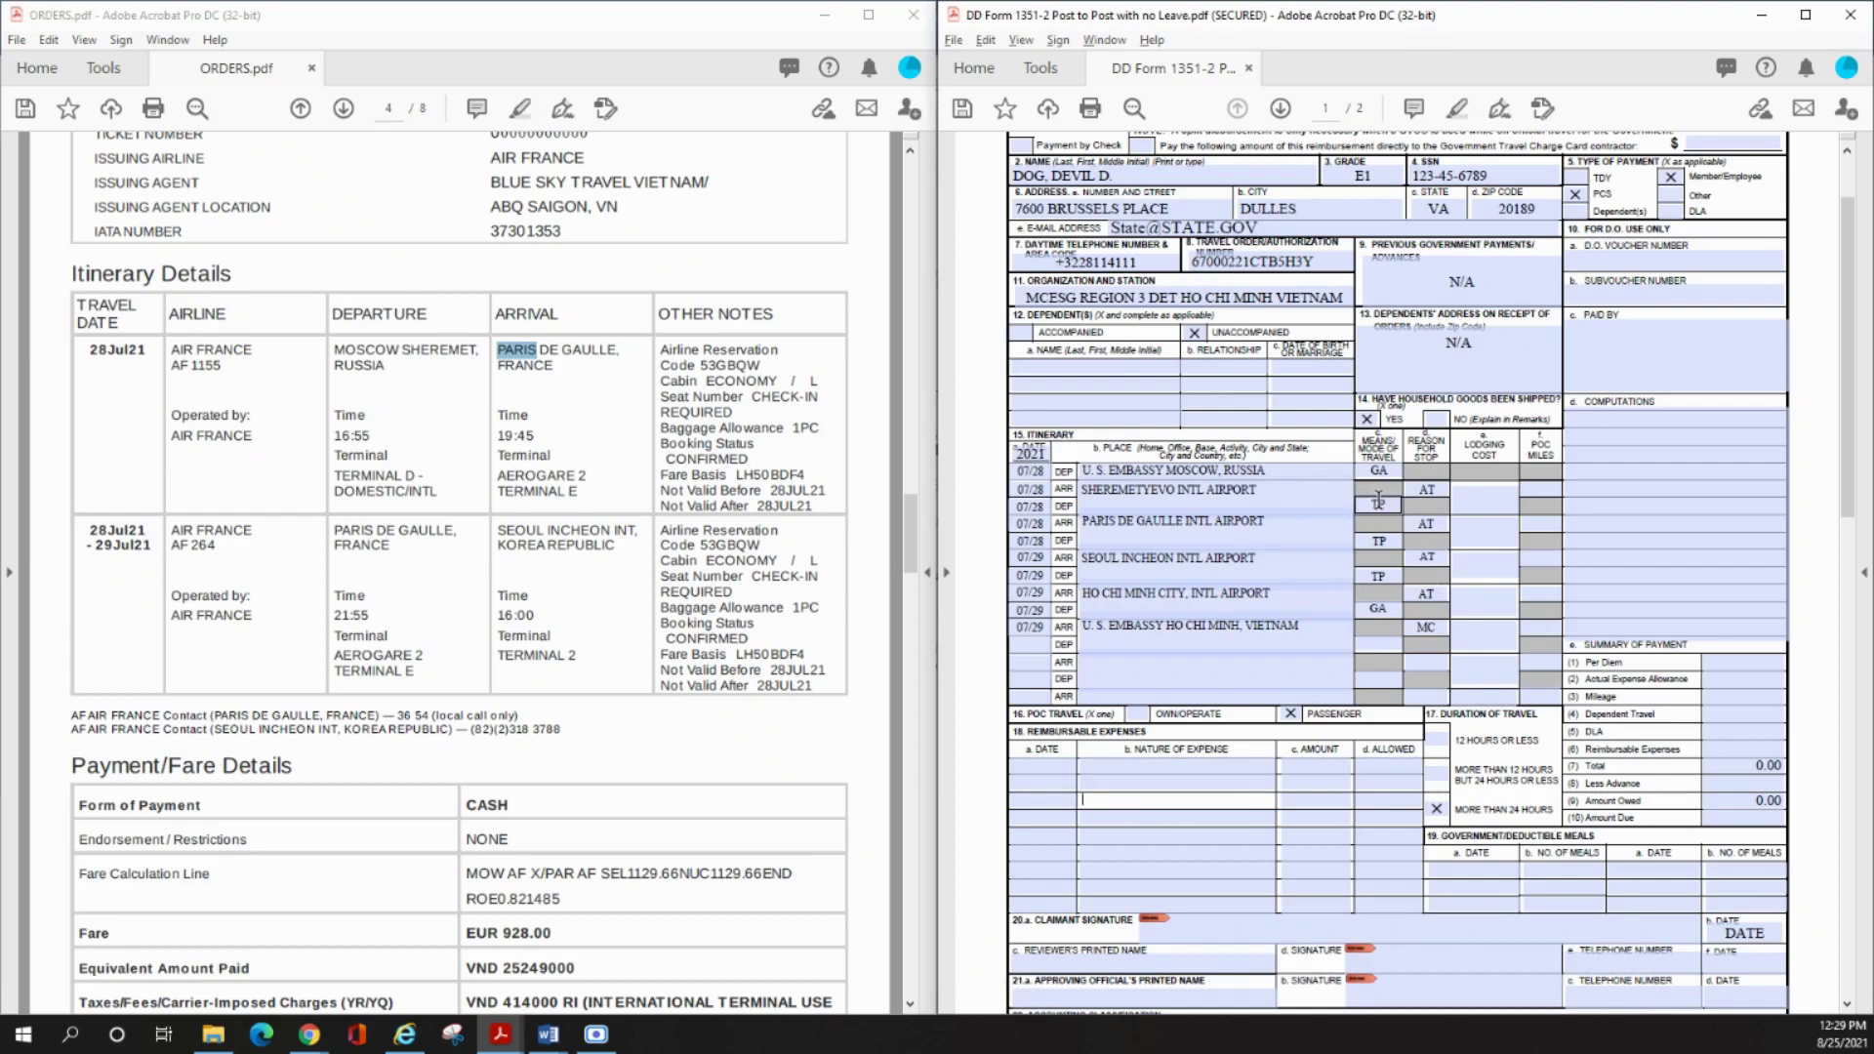
pyautogui.click(1442, 524)
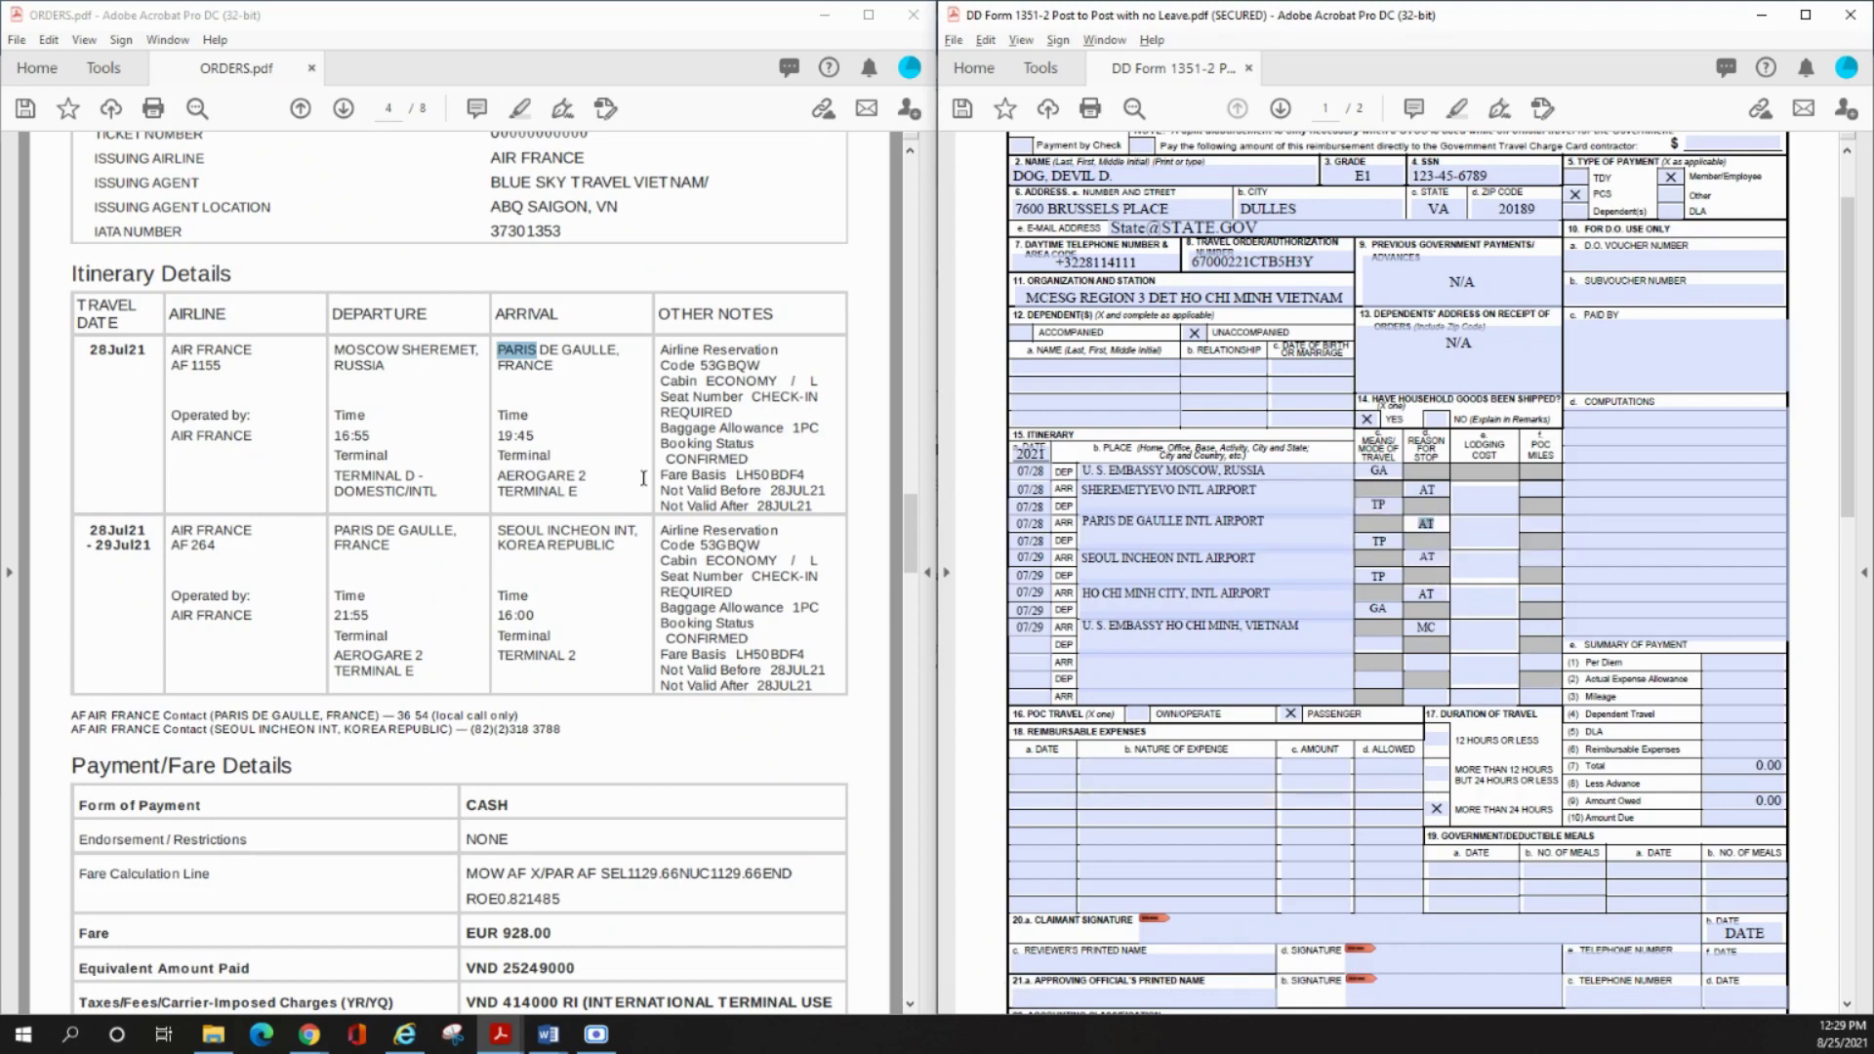
# - Match the ticket's AIR FRANCE flight to INCHEON with the voucher's Seoul Incheon place and 07/29 dates
pyautogui.moveTo(172, 530); pyautogui.dragTo(253, 530)
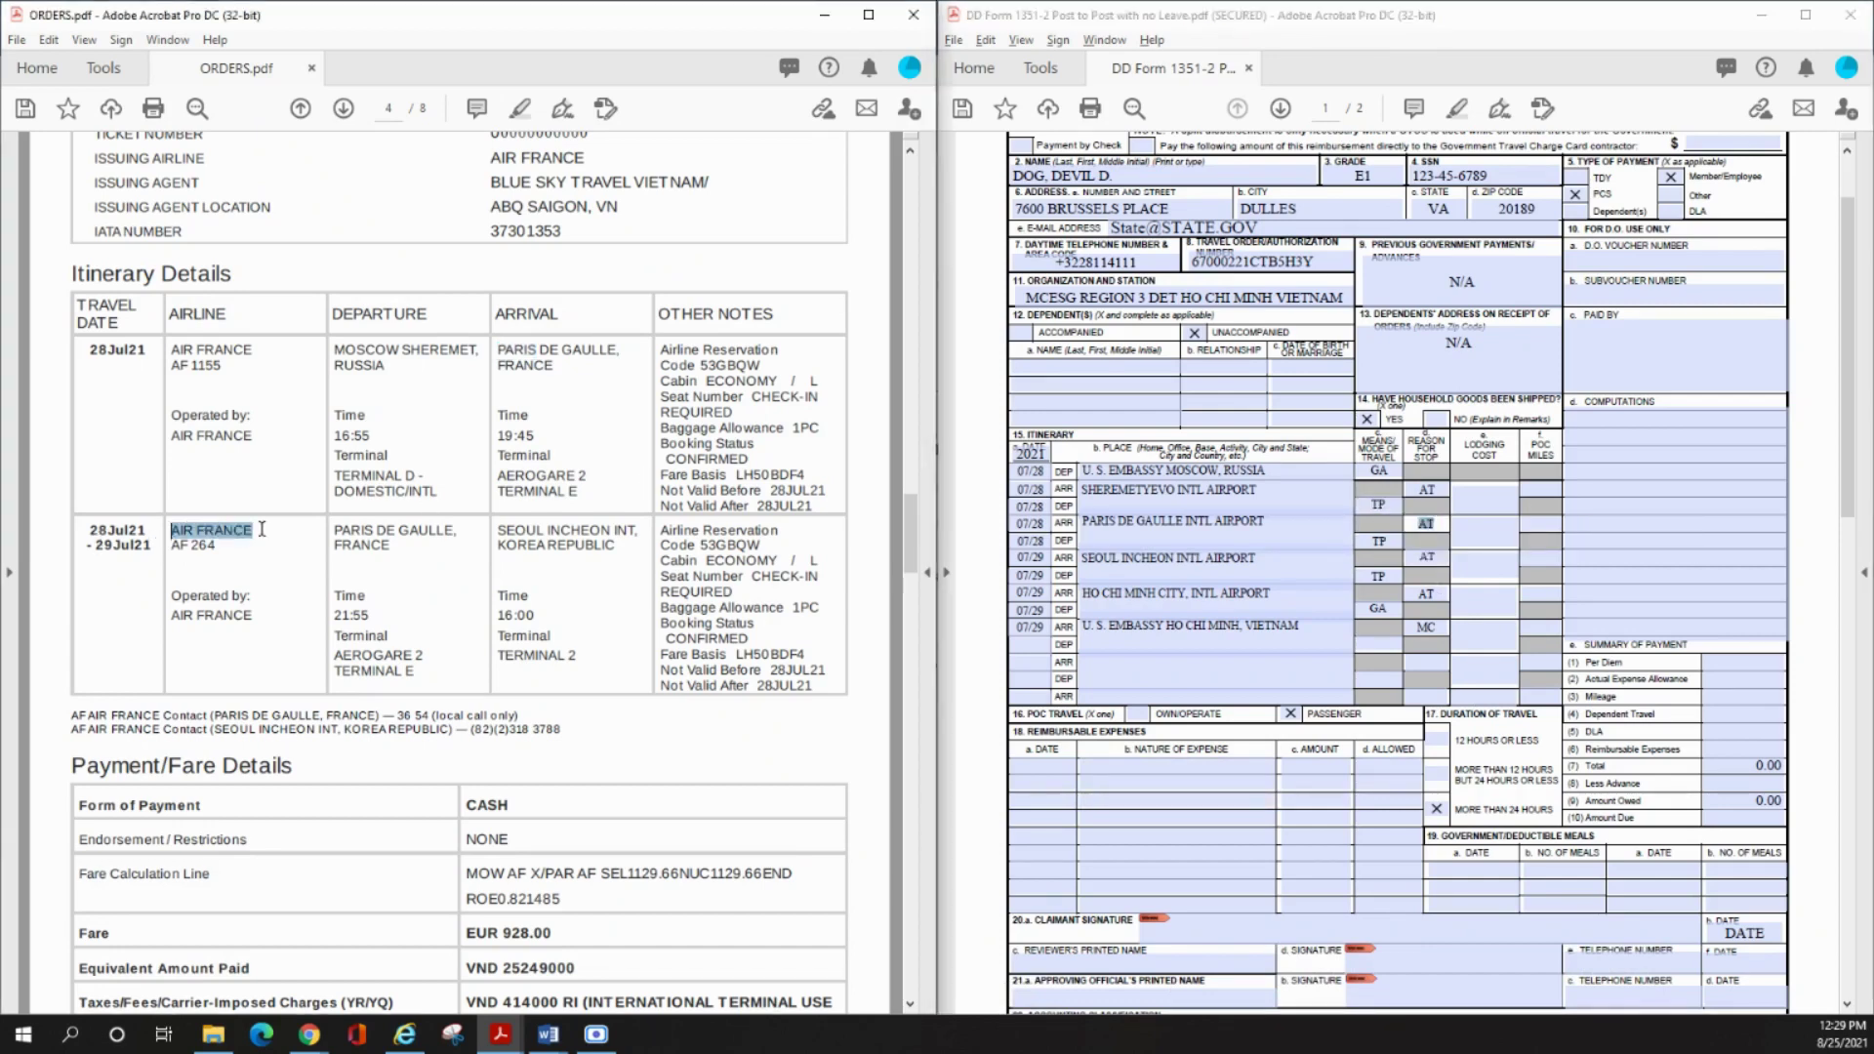
pyautogui.click(1036, 524)
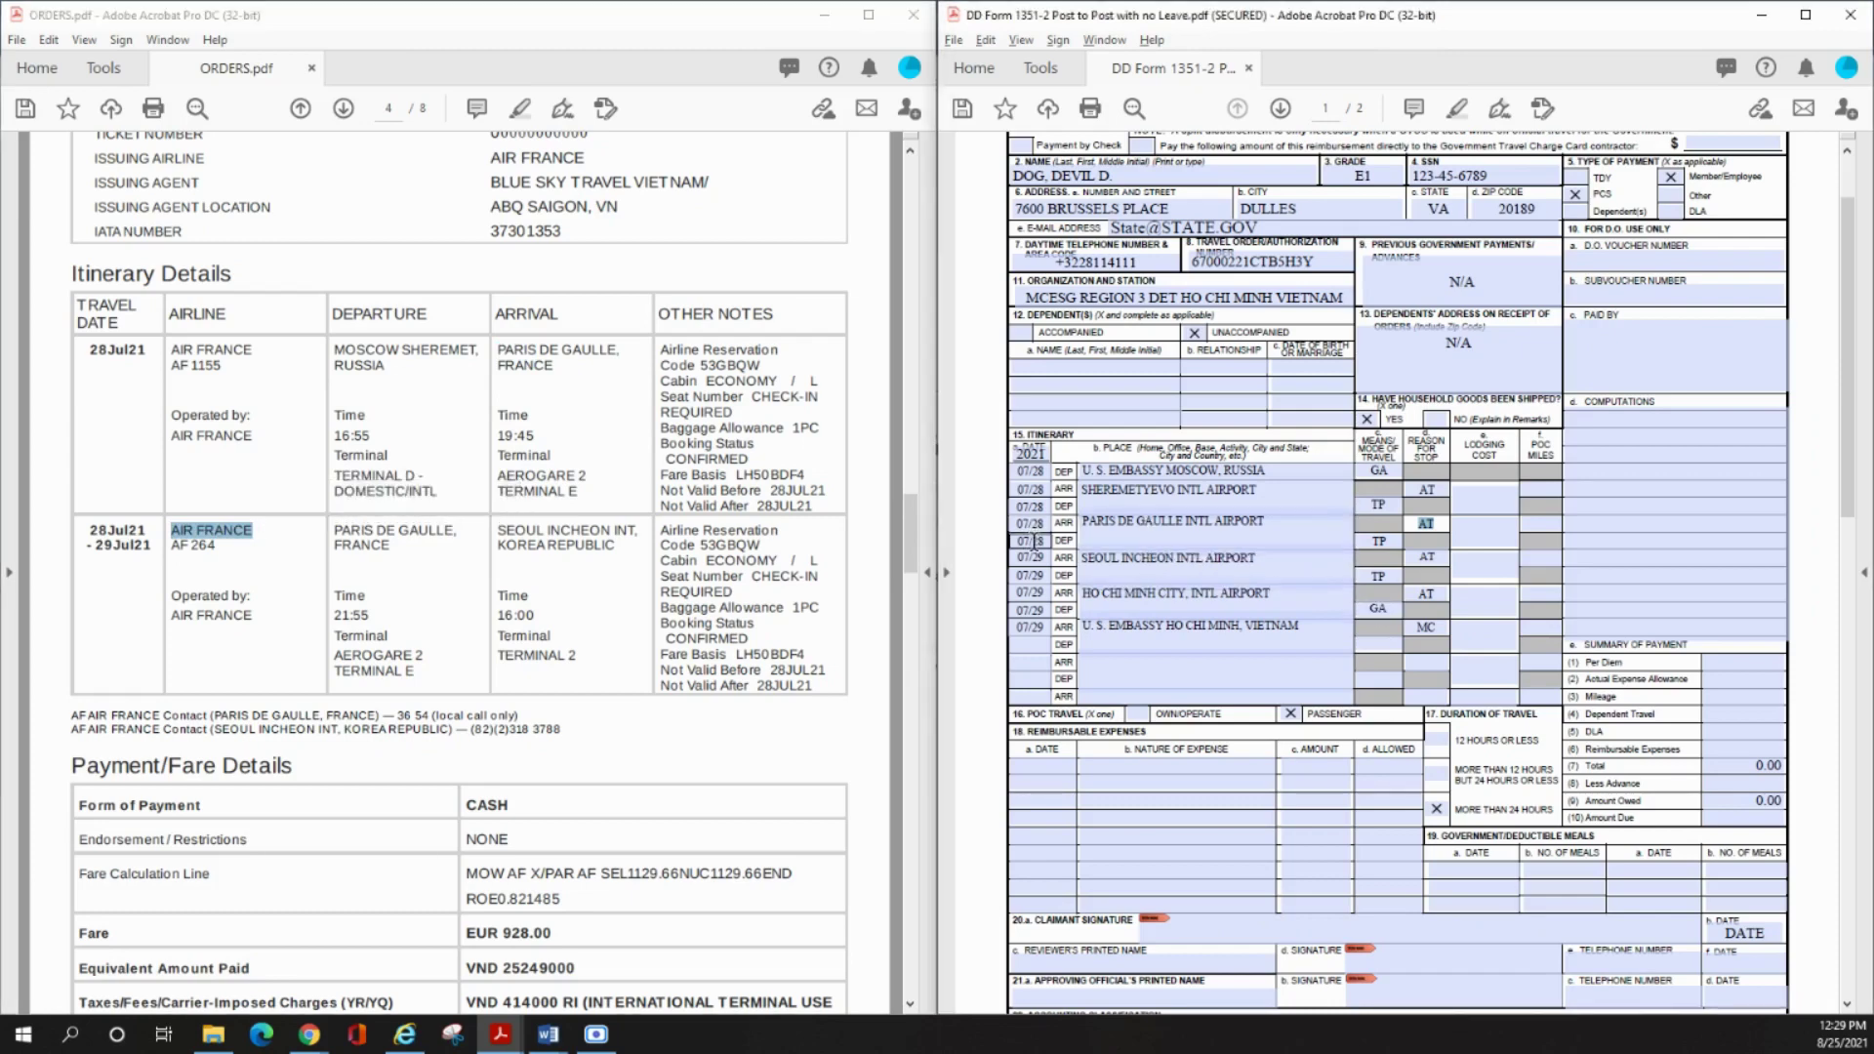
pyautogui.tripleClick(1134, 558)
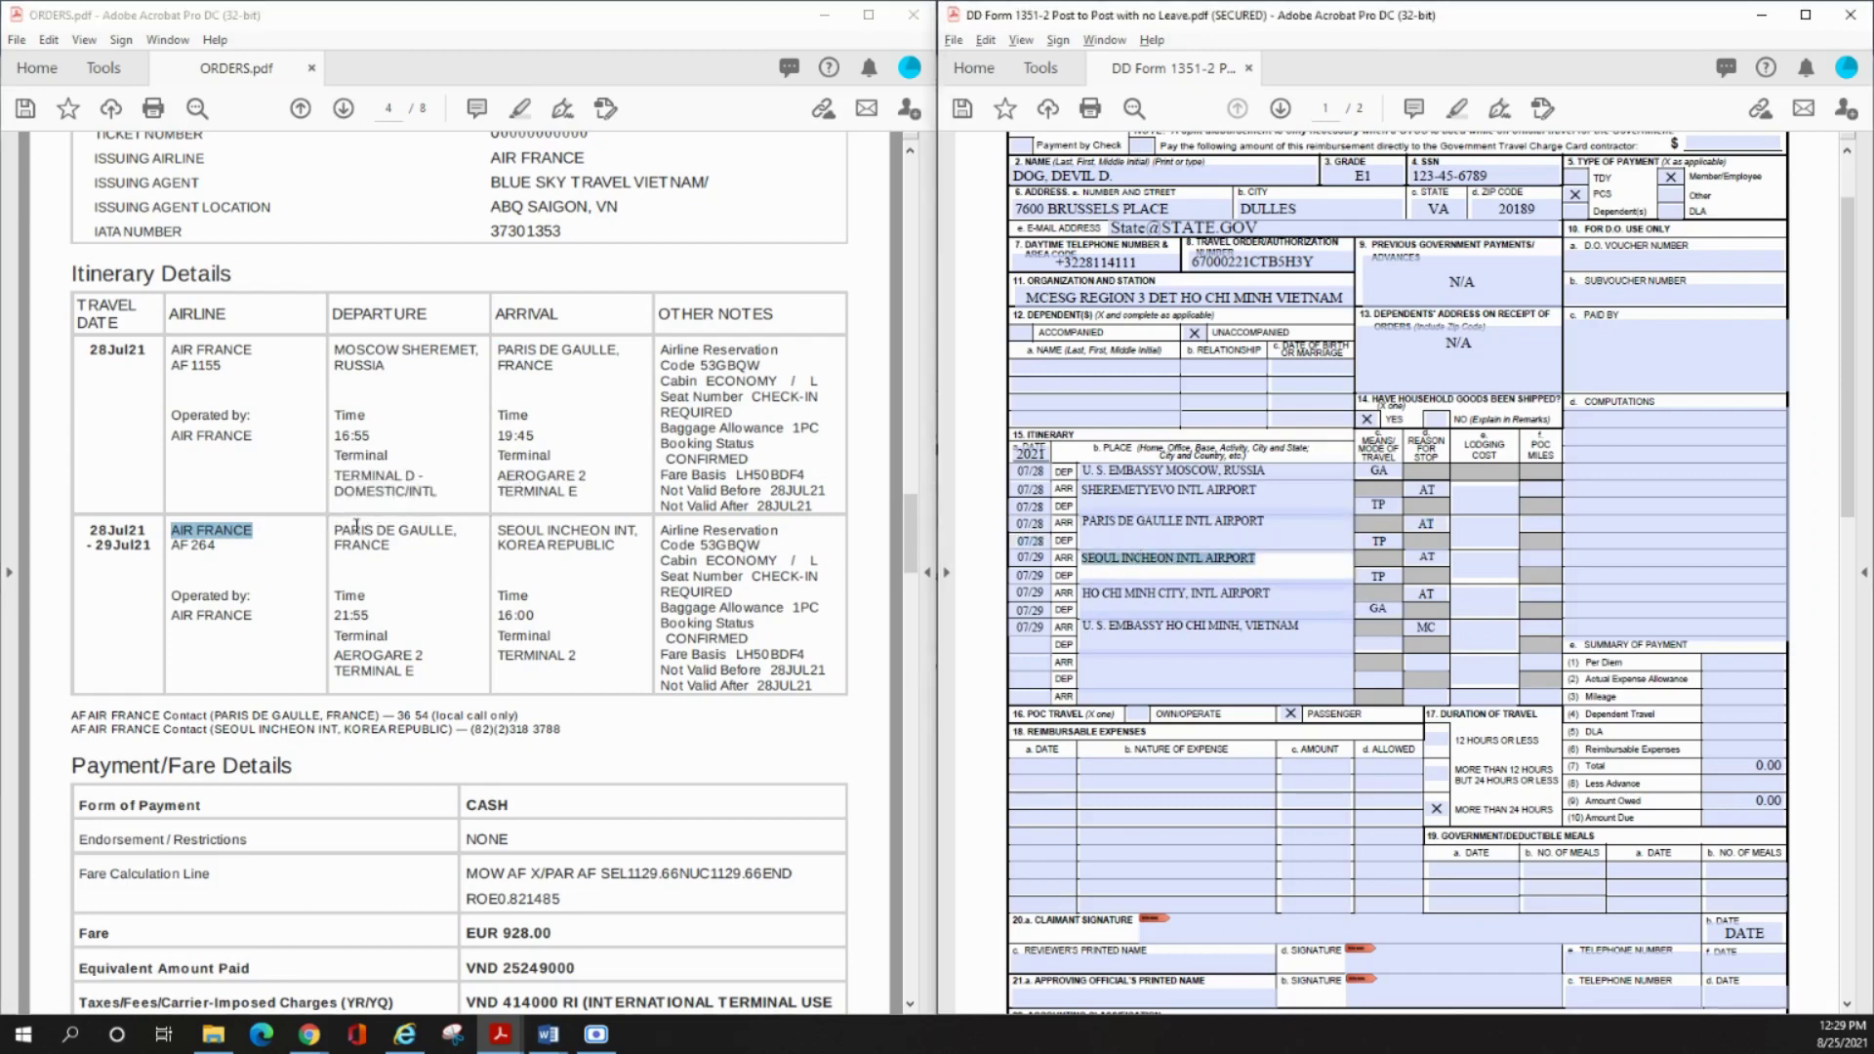
pyautogui.doubleClick(577, 530)
pyautogui.click(1041, 575)
pyautogui.click(1034, 557)
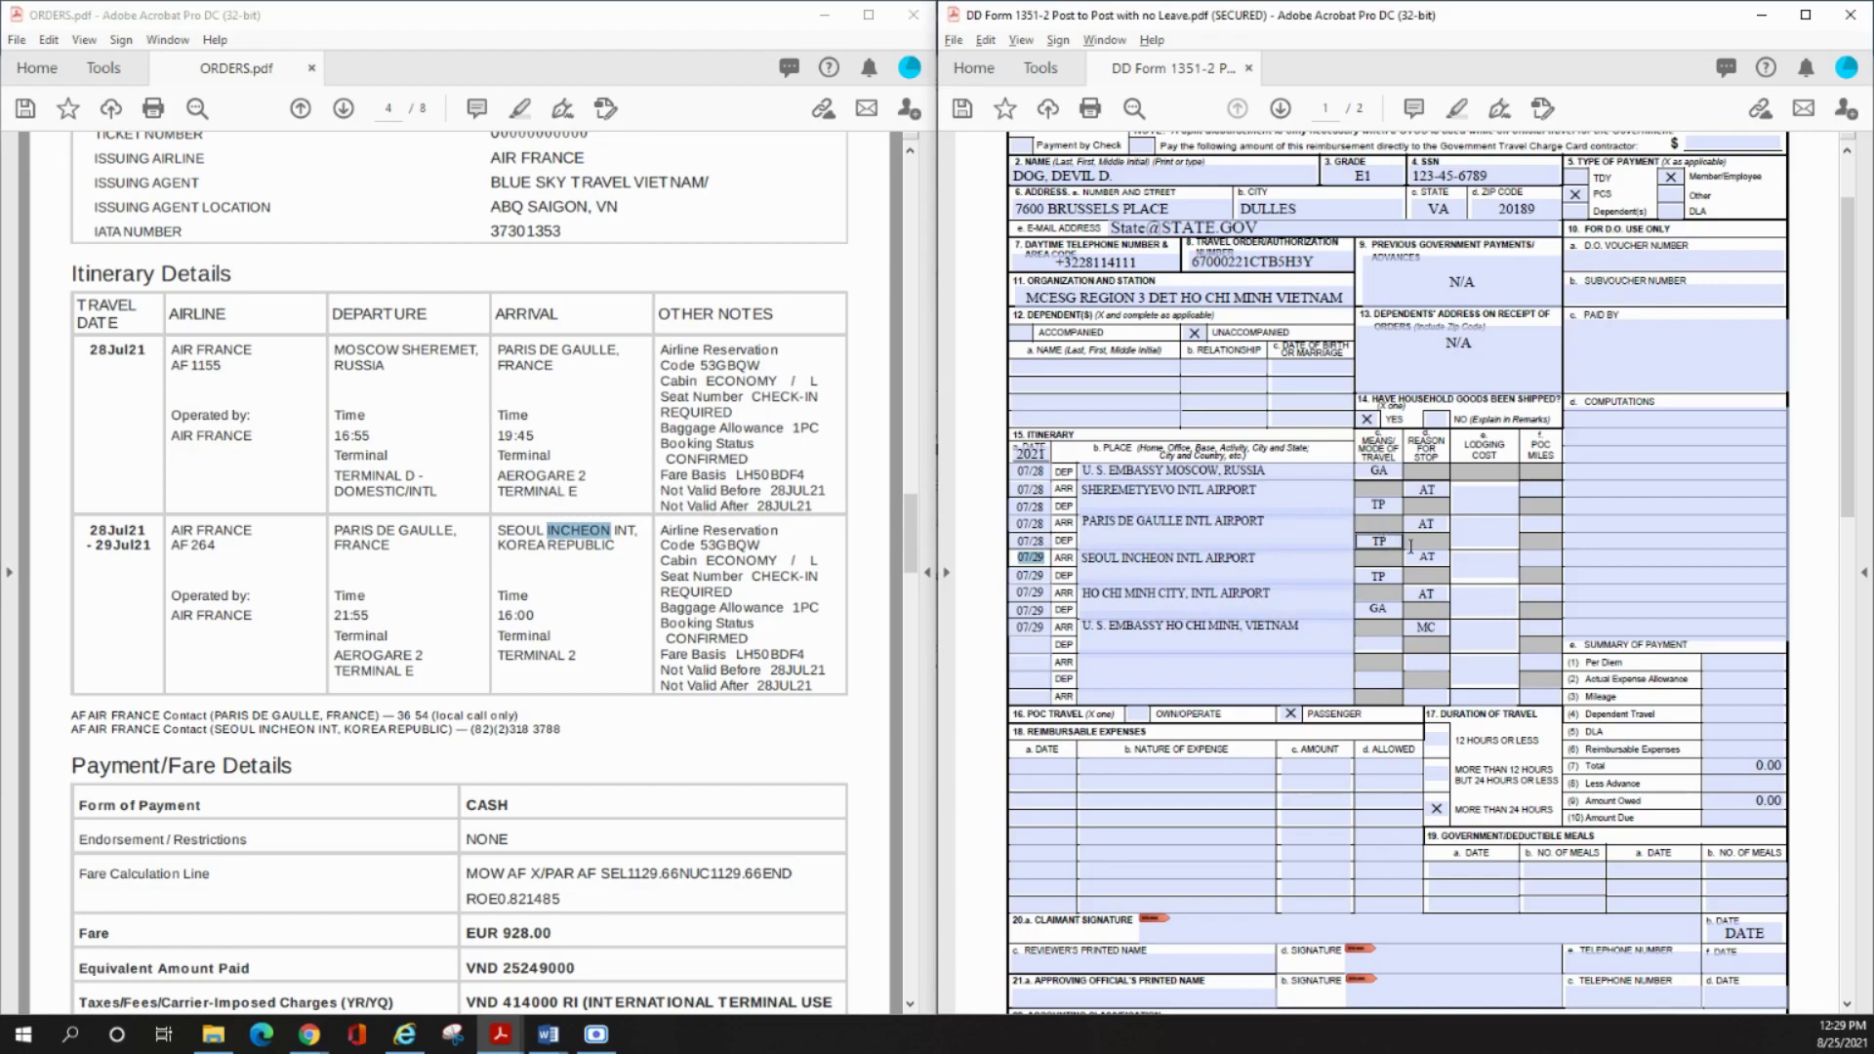
pyautogui.scroll(-10, 485, 514)
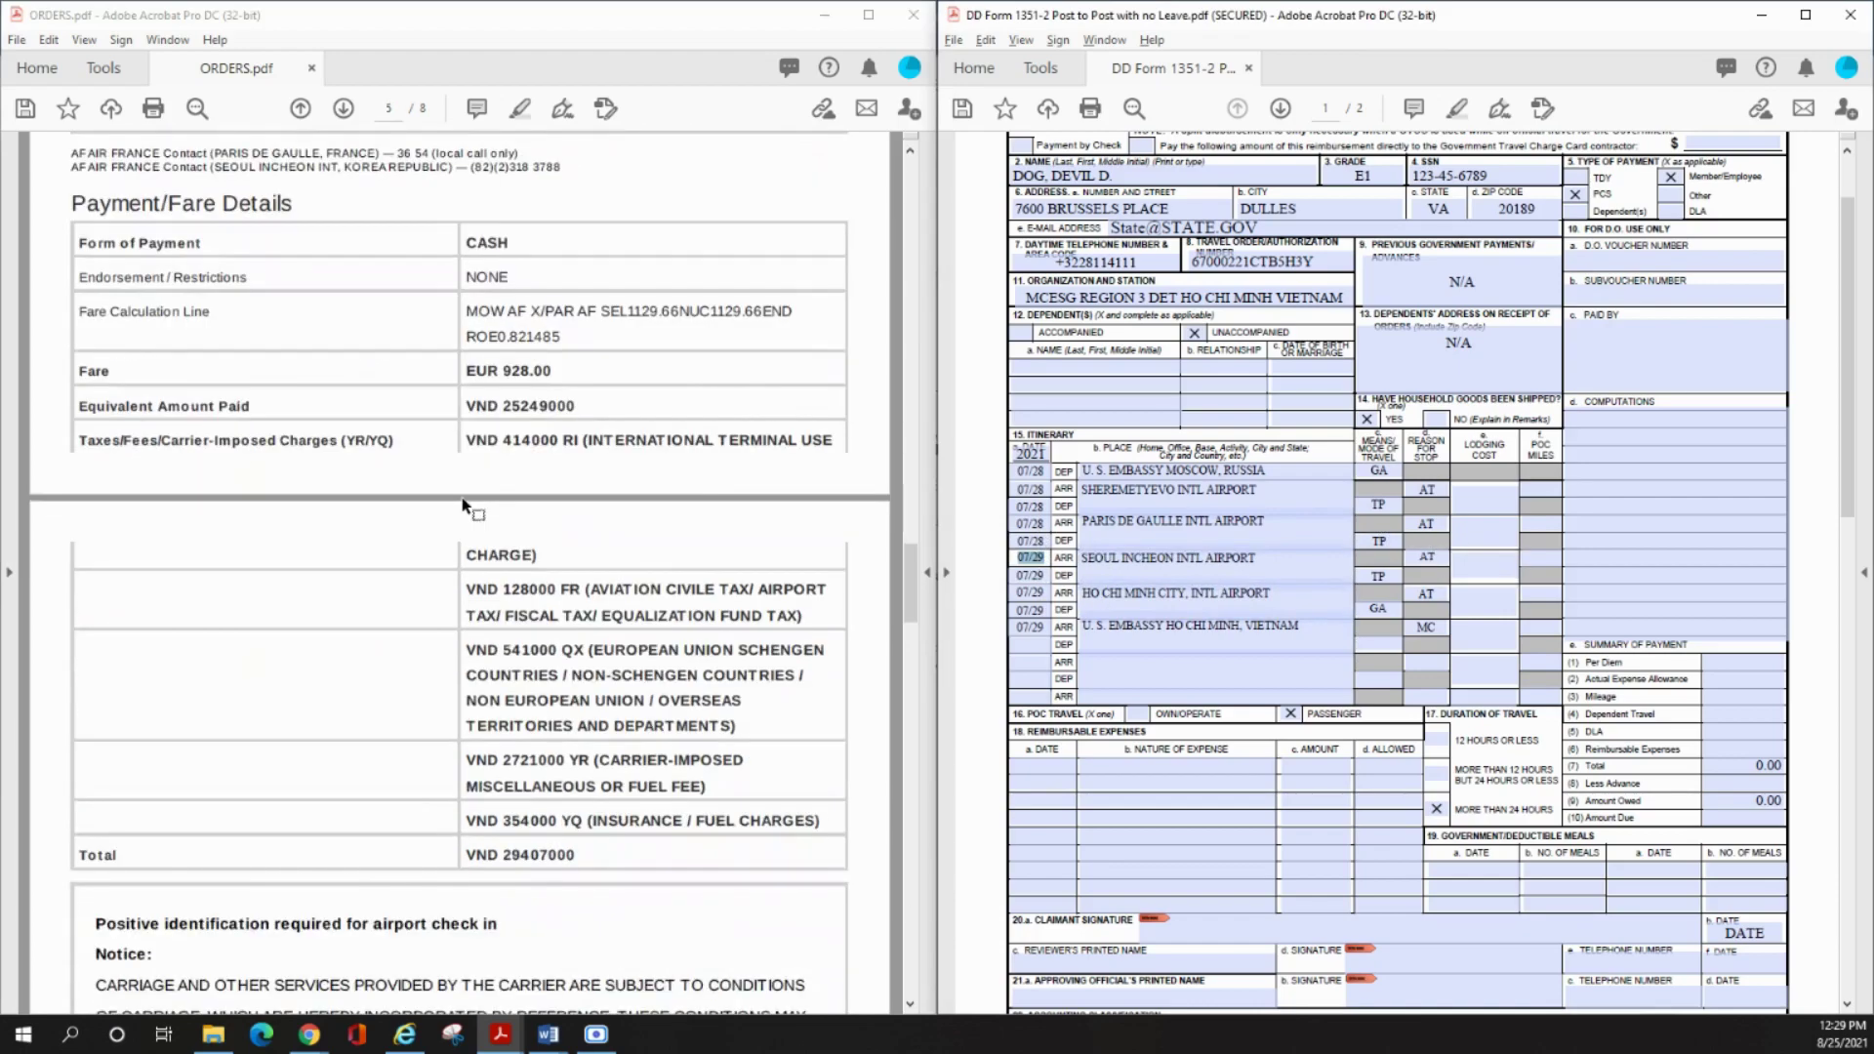
# - Compare the ticket's HO CHI MINH CITY arrival with the voucher's GA mode and Ho Chi Minh airport entry
pyautogui.scroll(-10, 473, 472)
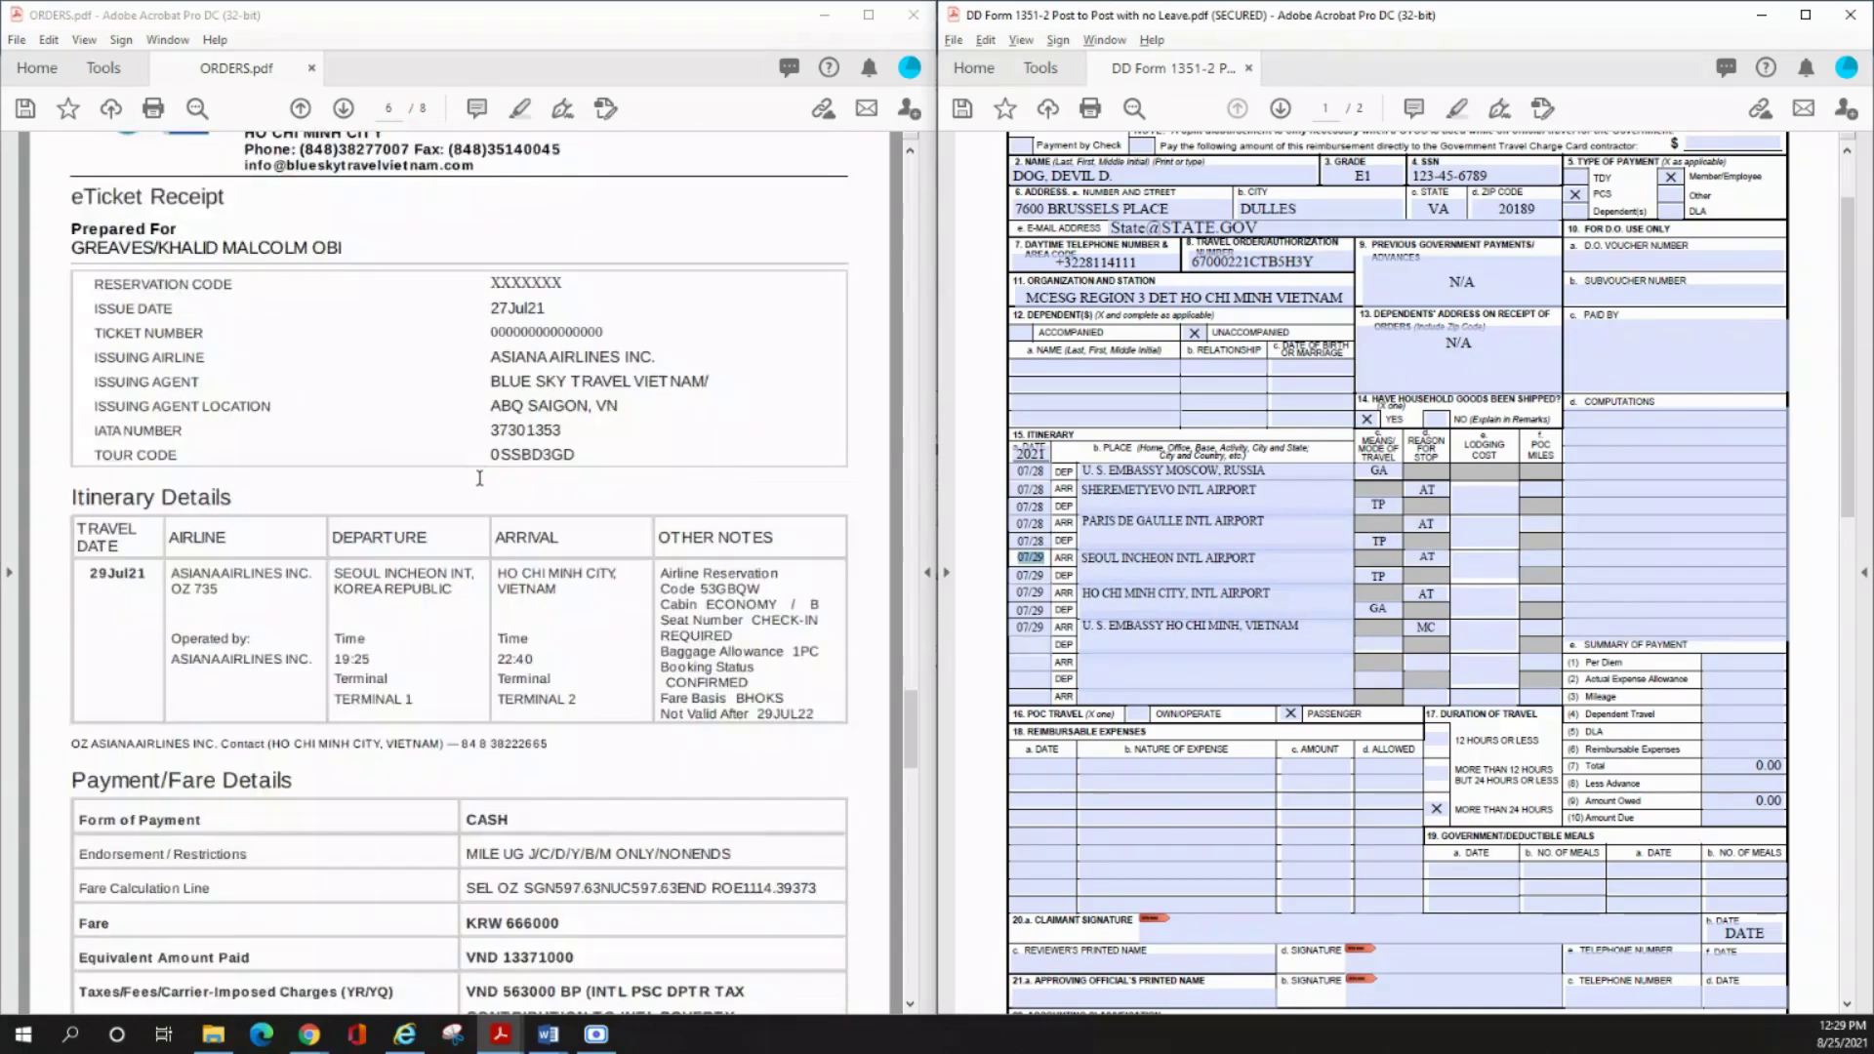
pyautogui.scroll(2, 381, 451)
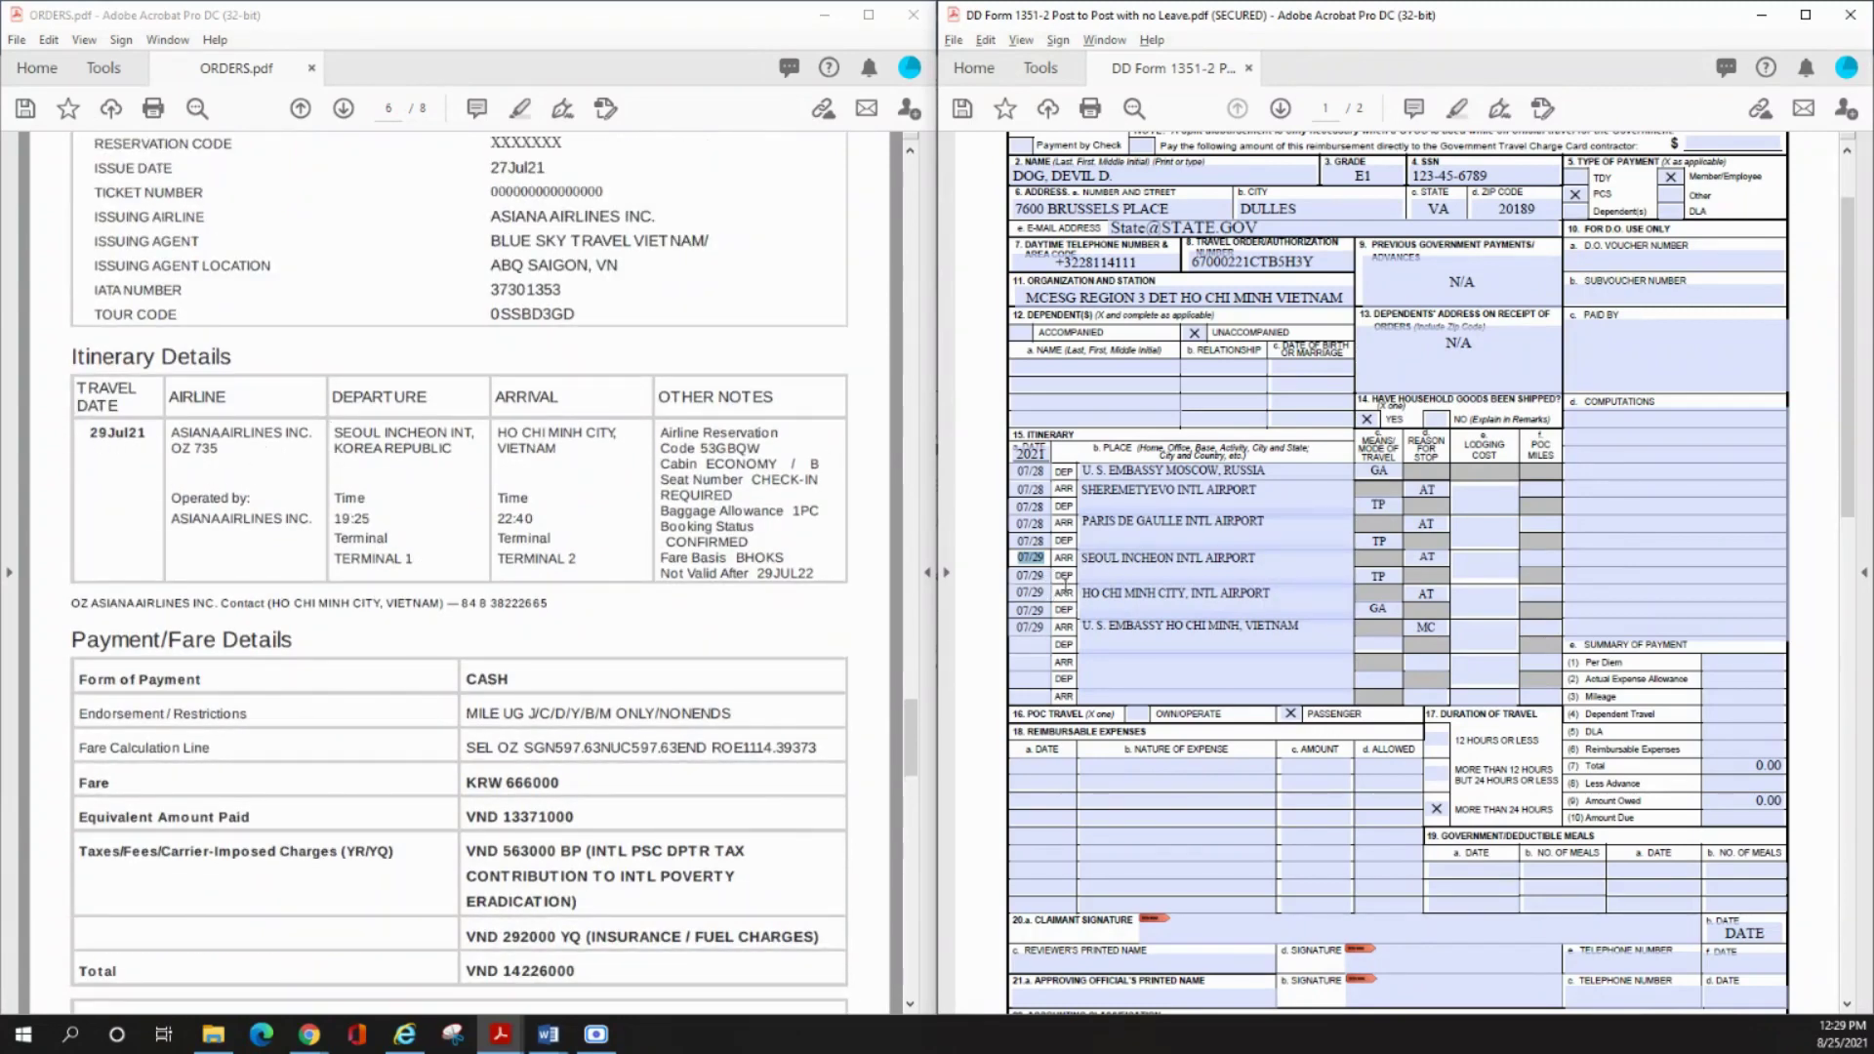
pyautogui.moveTo(498, 432); pyautogui.dragTo(617, 434)
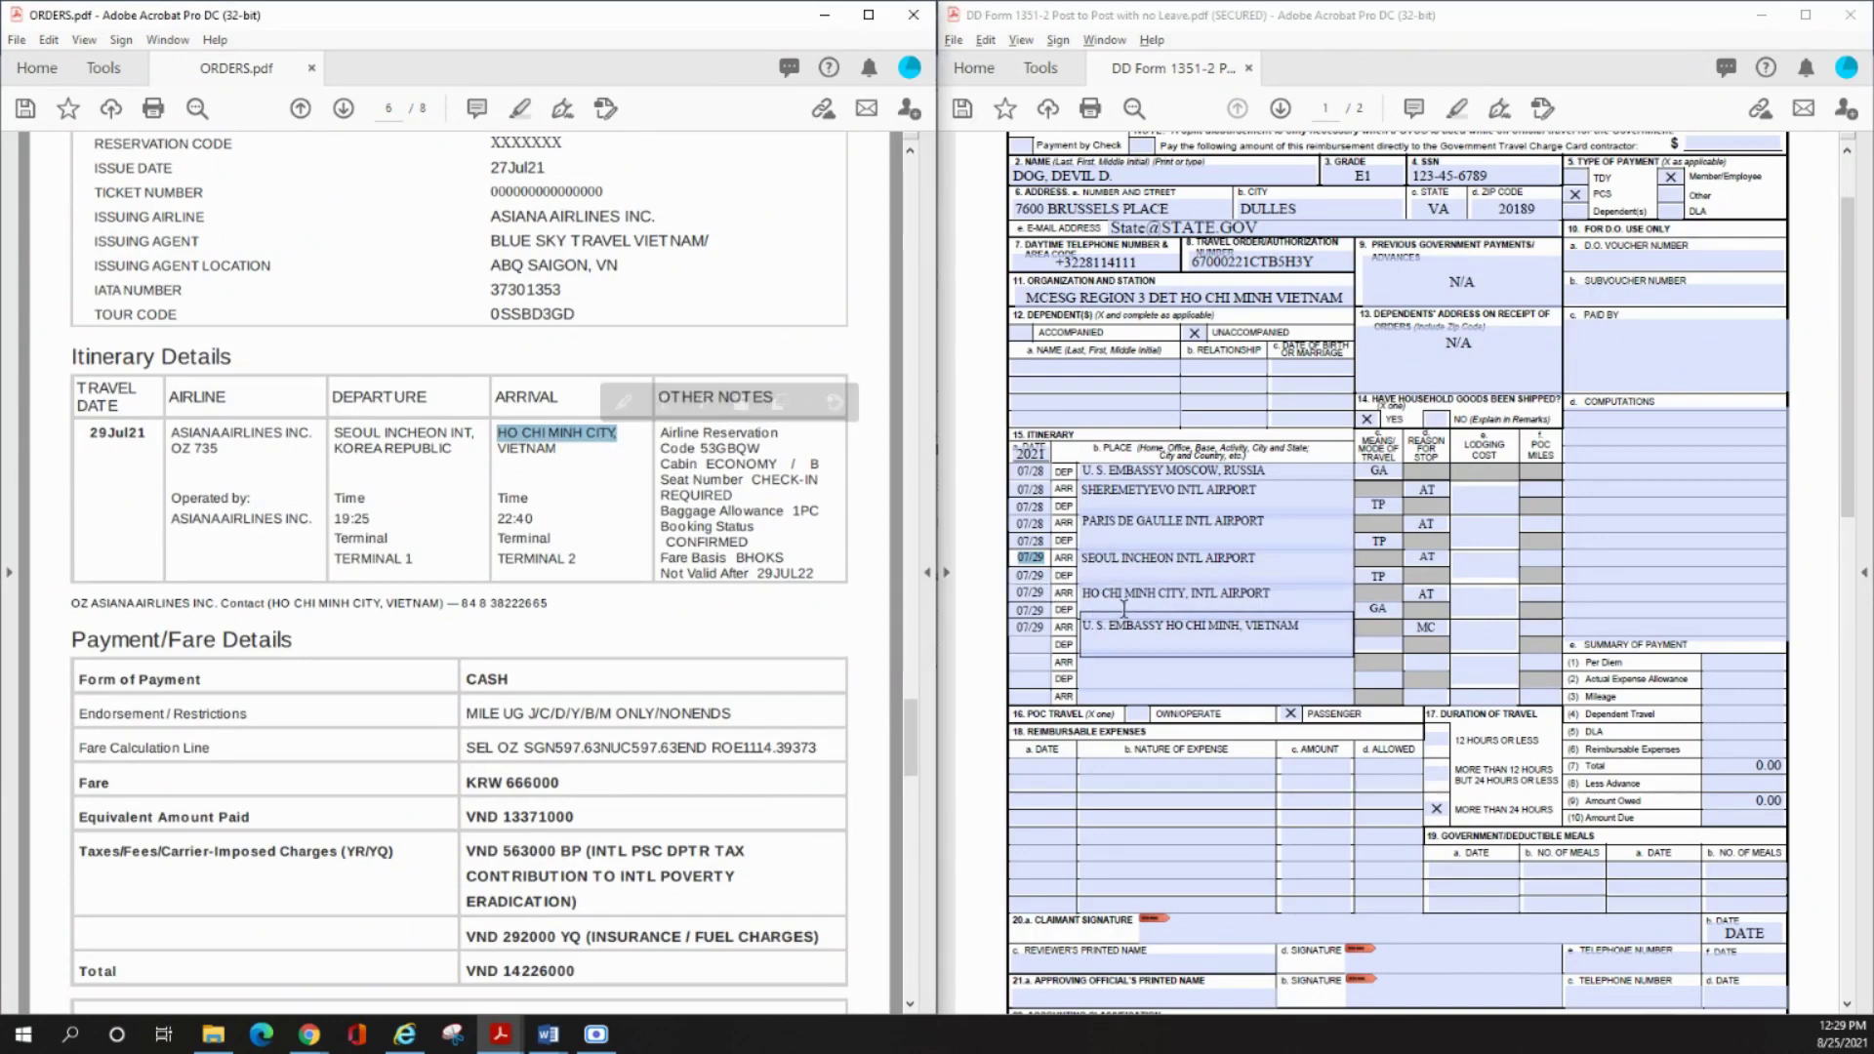
pyautogui.click(1386, 609)
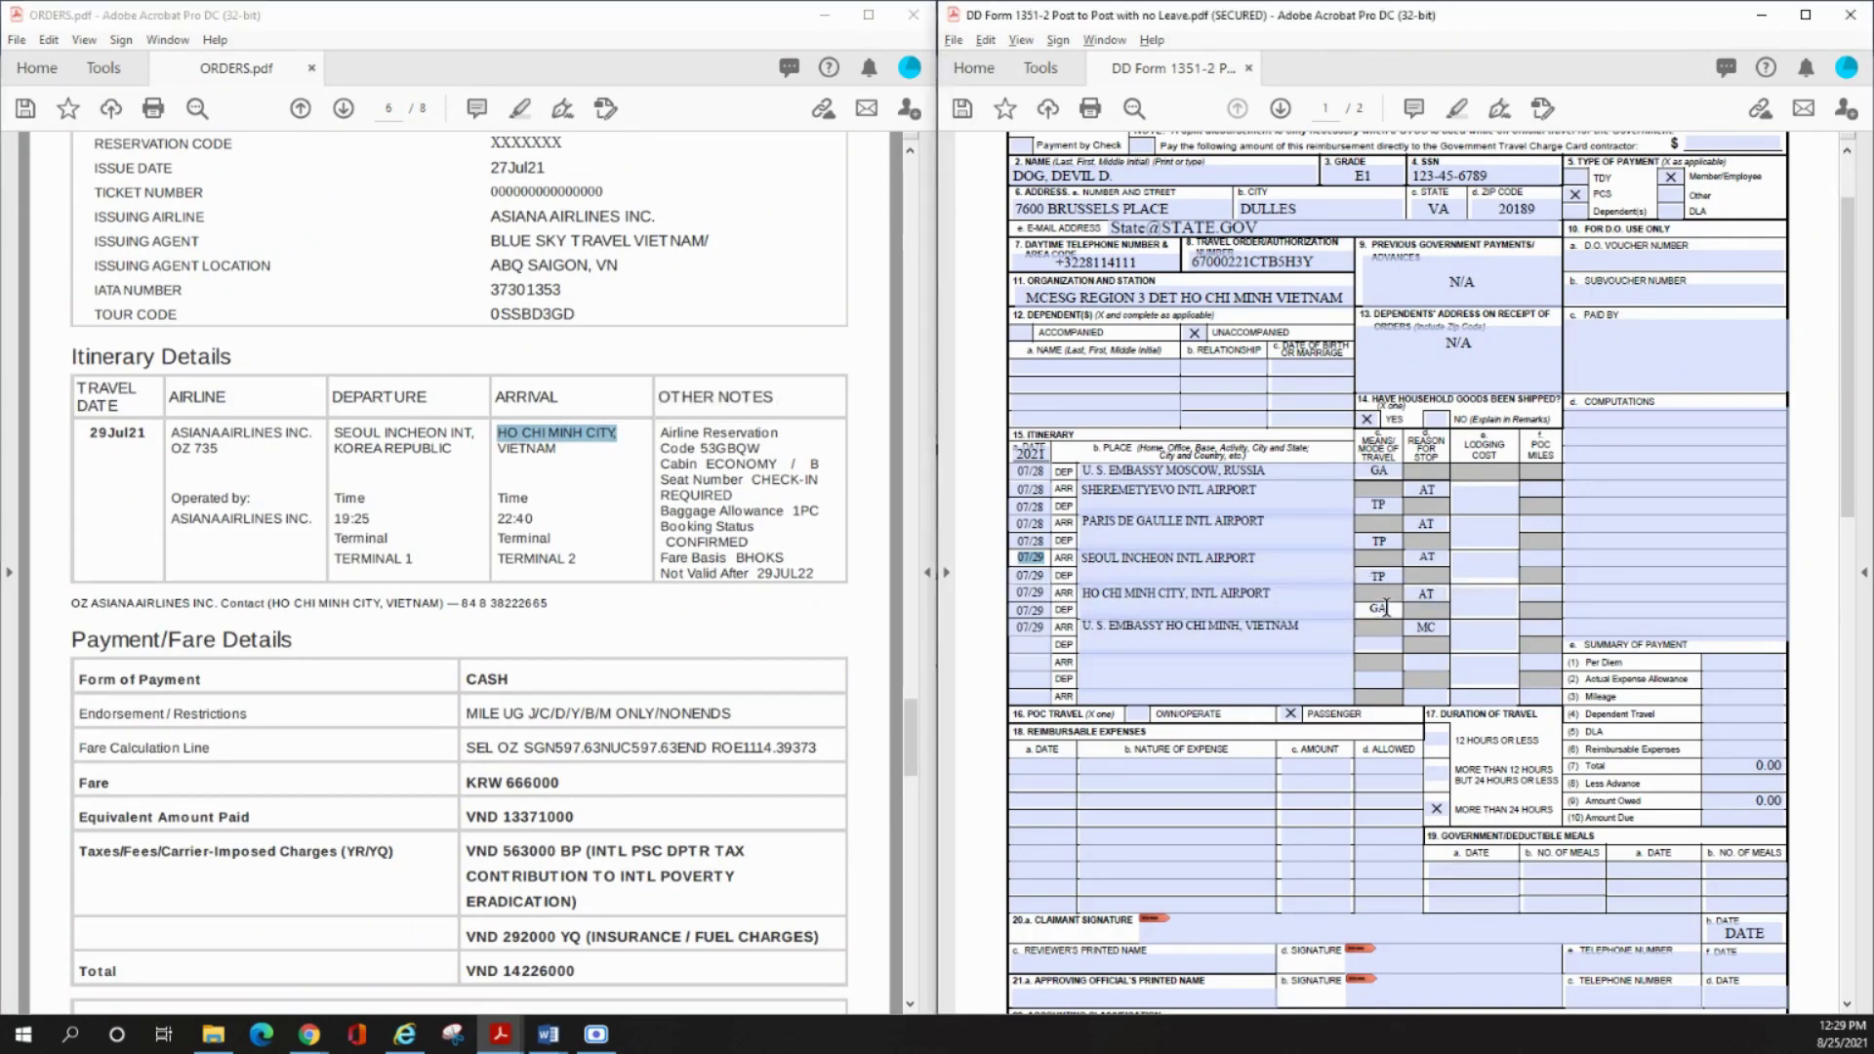
pyautogui.moveTo(1270, 594); pyautogui.dragTo(1081, 593)
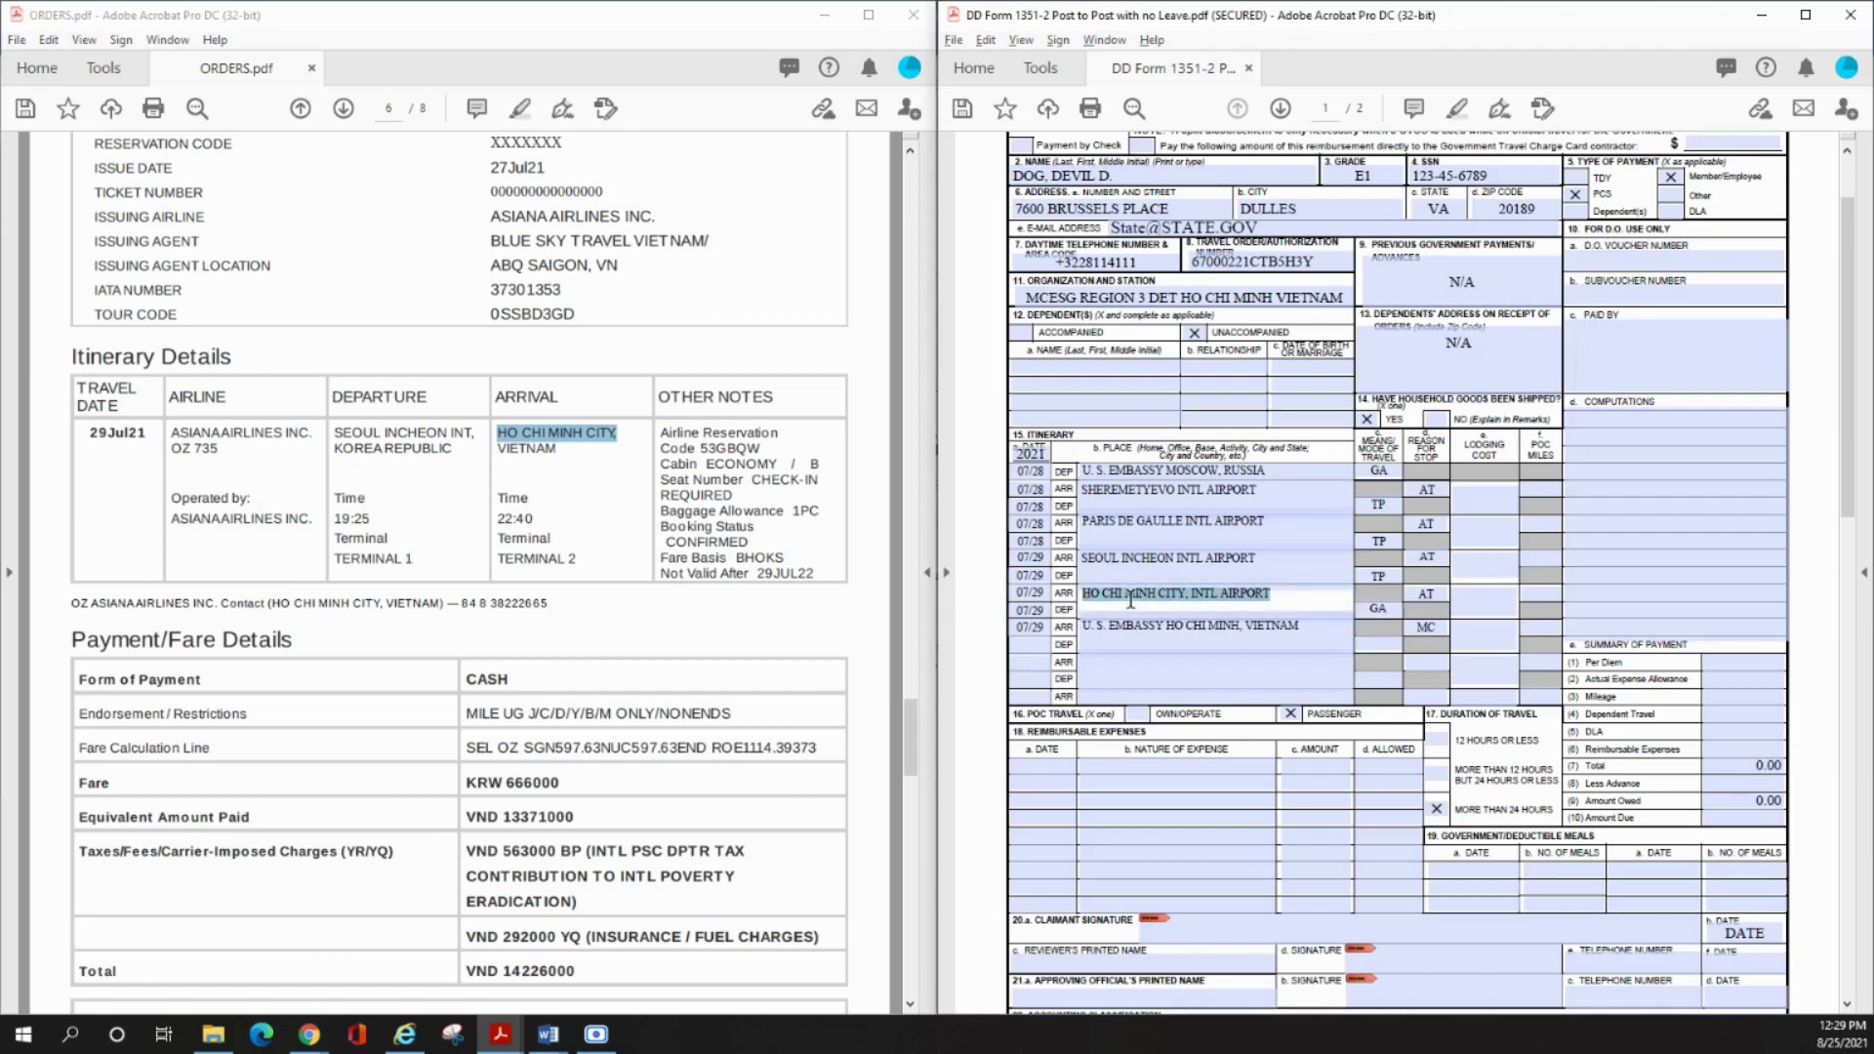
pyautogui.scroll(-15, 1400, 607)
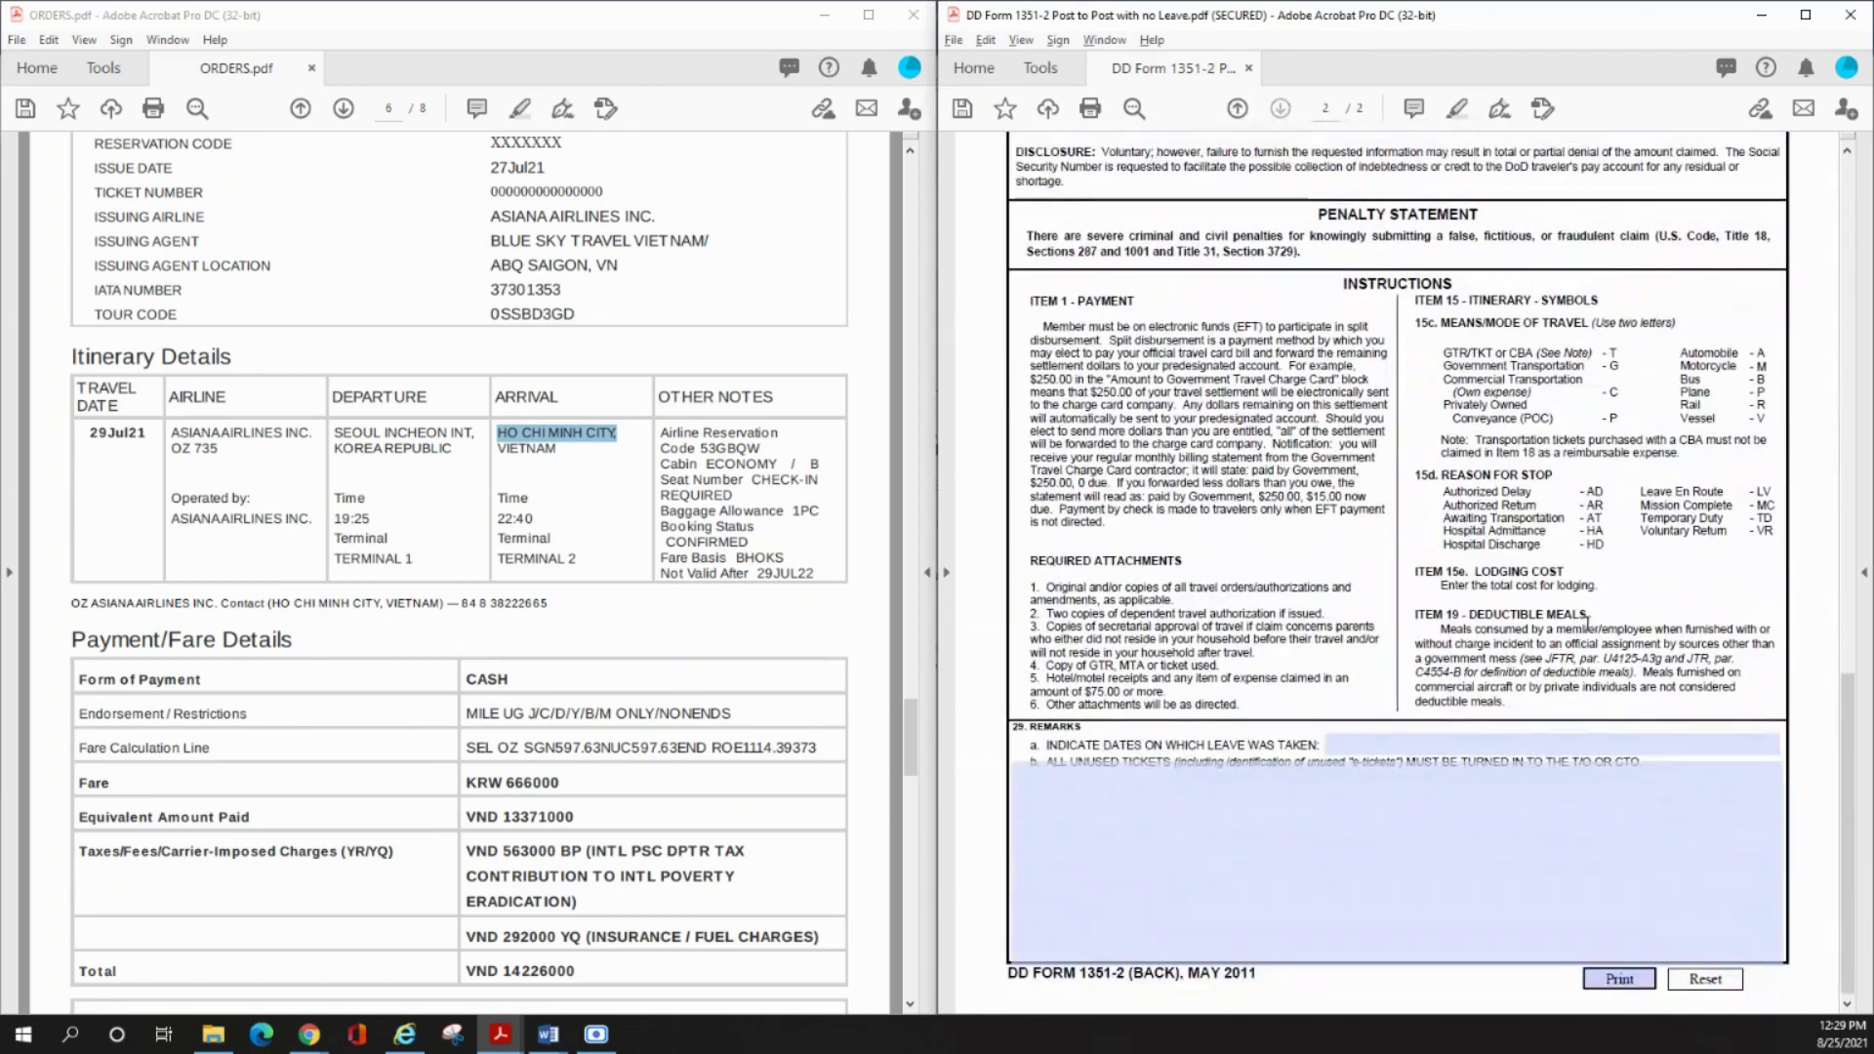
pyautogui.scroll(4, 1565, 636)
# - Check the transportation mode legend, the final U.S. Embassy Ho Chi Minh destination and its MC reason
pyautogui.moveTo(1445, 552); pyautogui.dragTo(1601, 554)
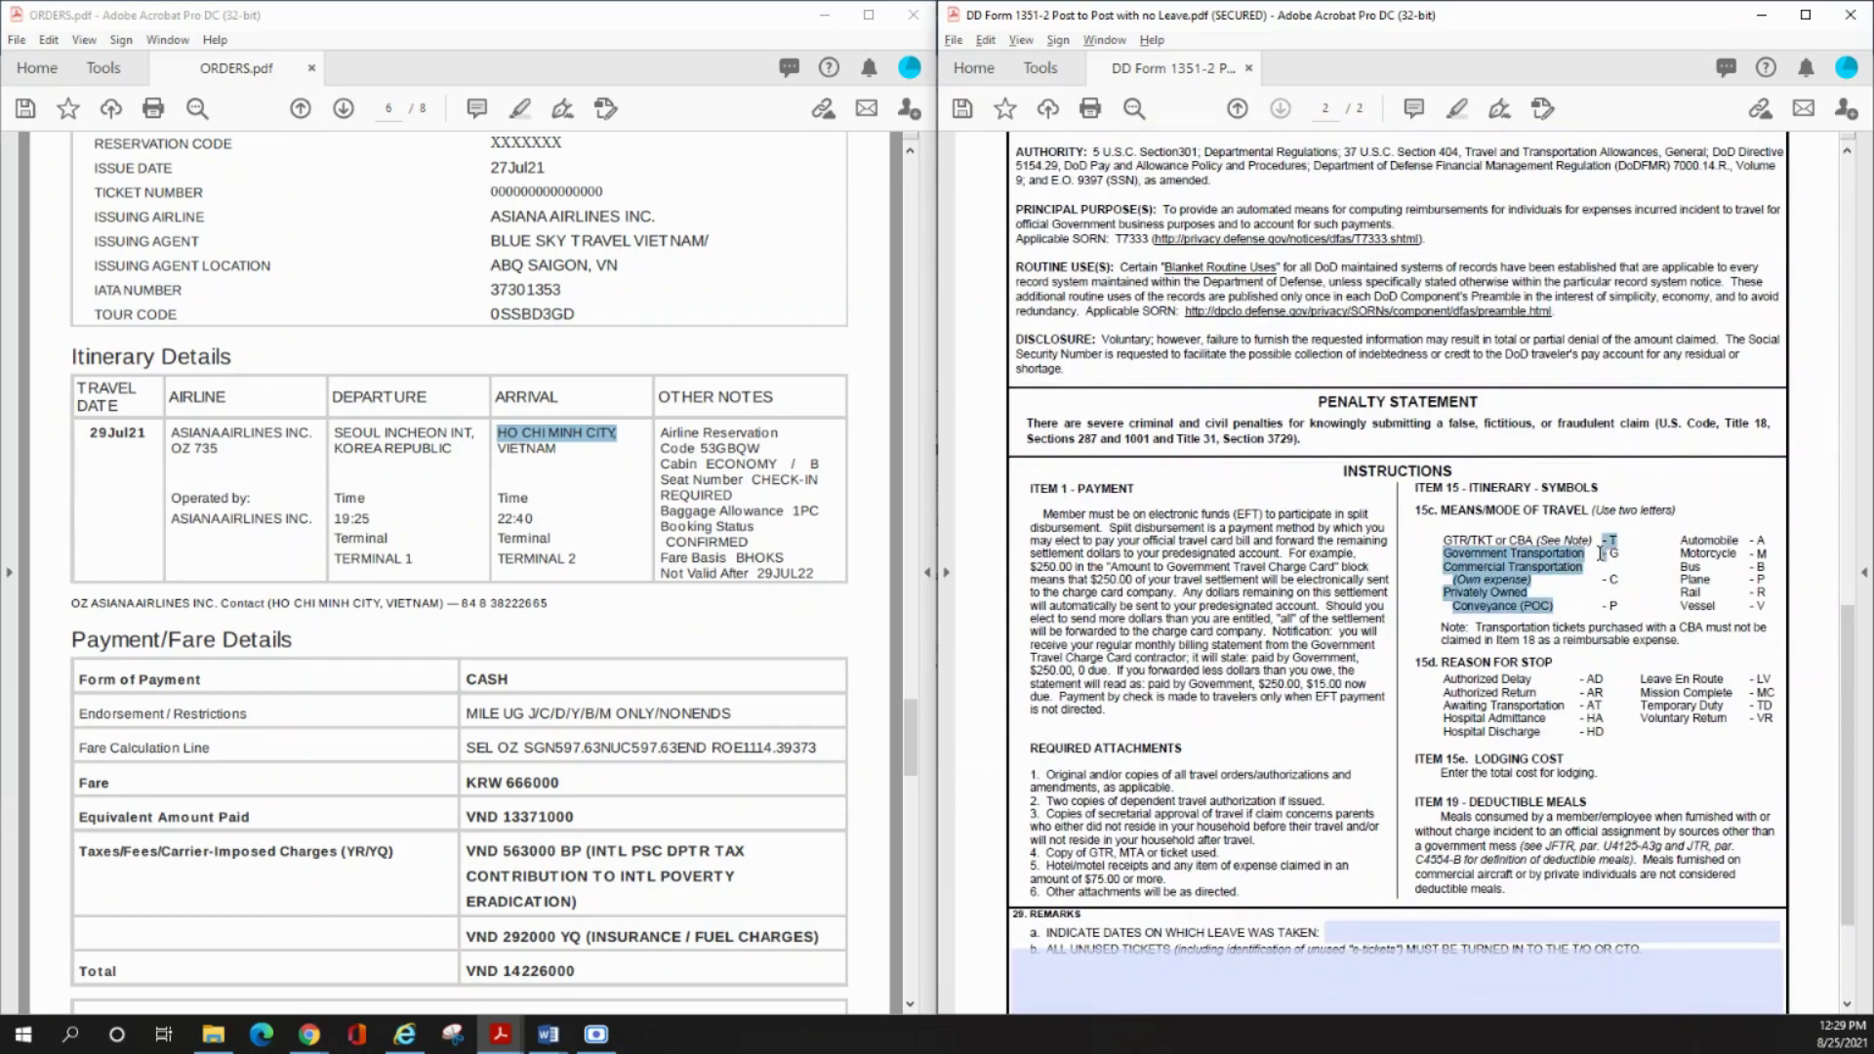
pyautogui.click(1757, 542)
pyautogui.scroll(10, 1332, 485)
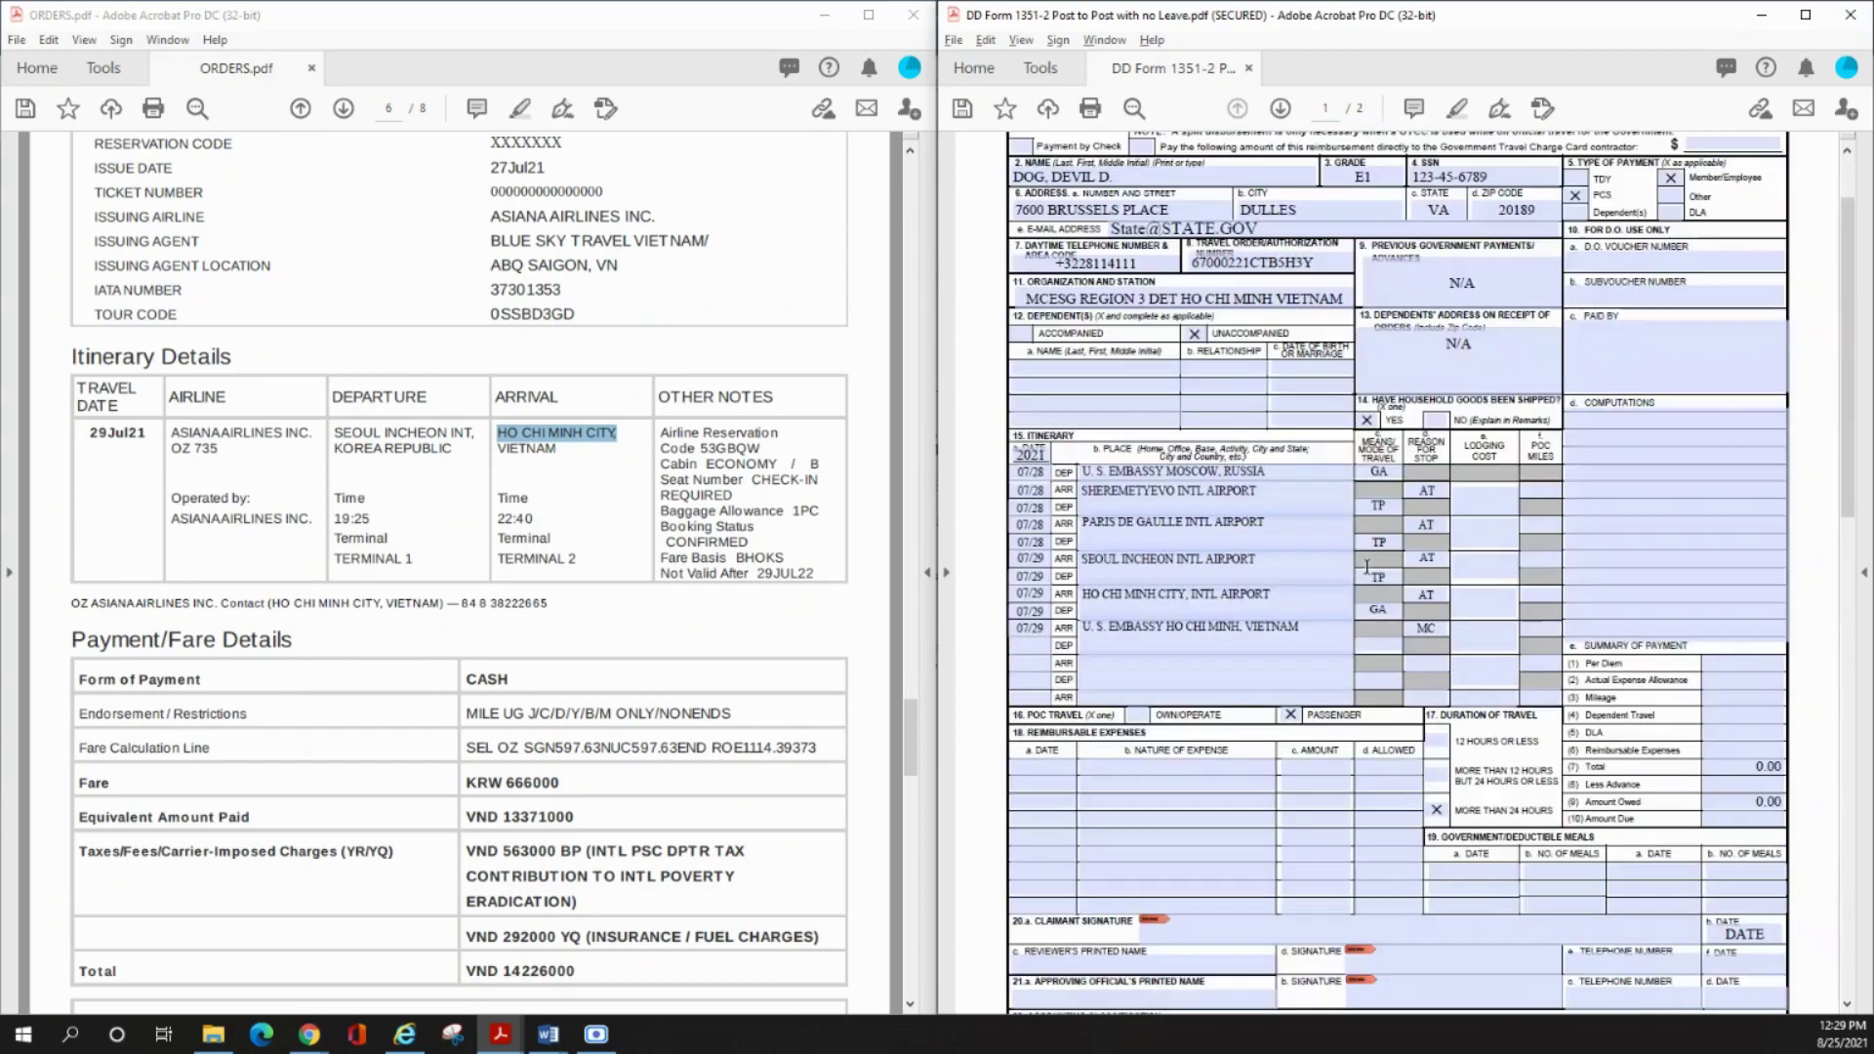
pyautogui.click(1144, 634)
pyautogui.click(1429, 623)
pyautogui.scroll(-15, 1450, 629)
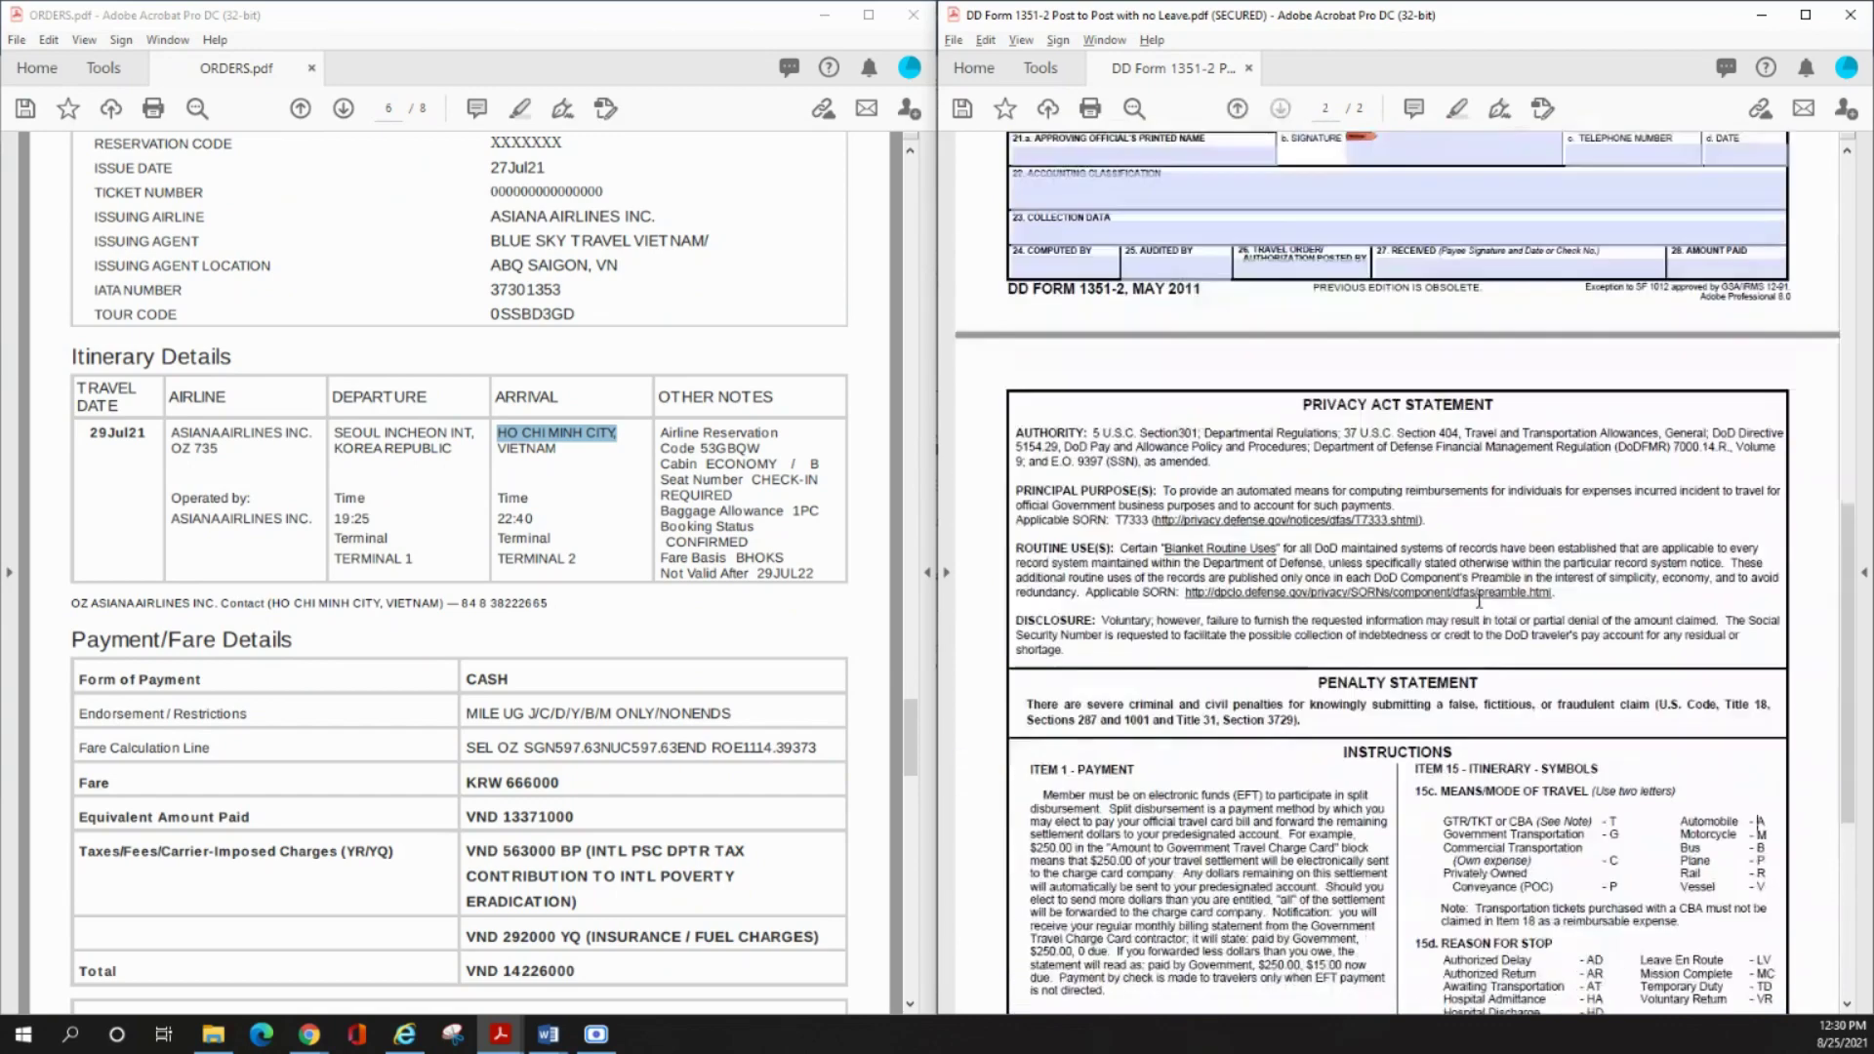
pyautogui.moveTo(1781, 643); pyautogui.dragTo(1734, 645)
pyautogui.scroll(4, 1186, 552)
pyautogui.scroll(10, 1186, 552)
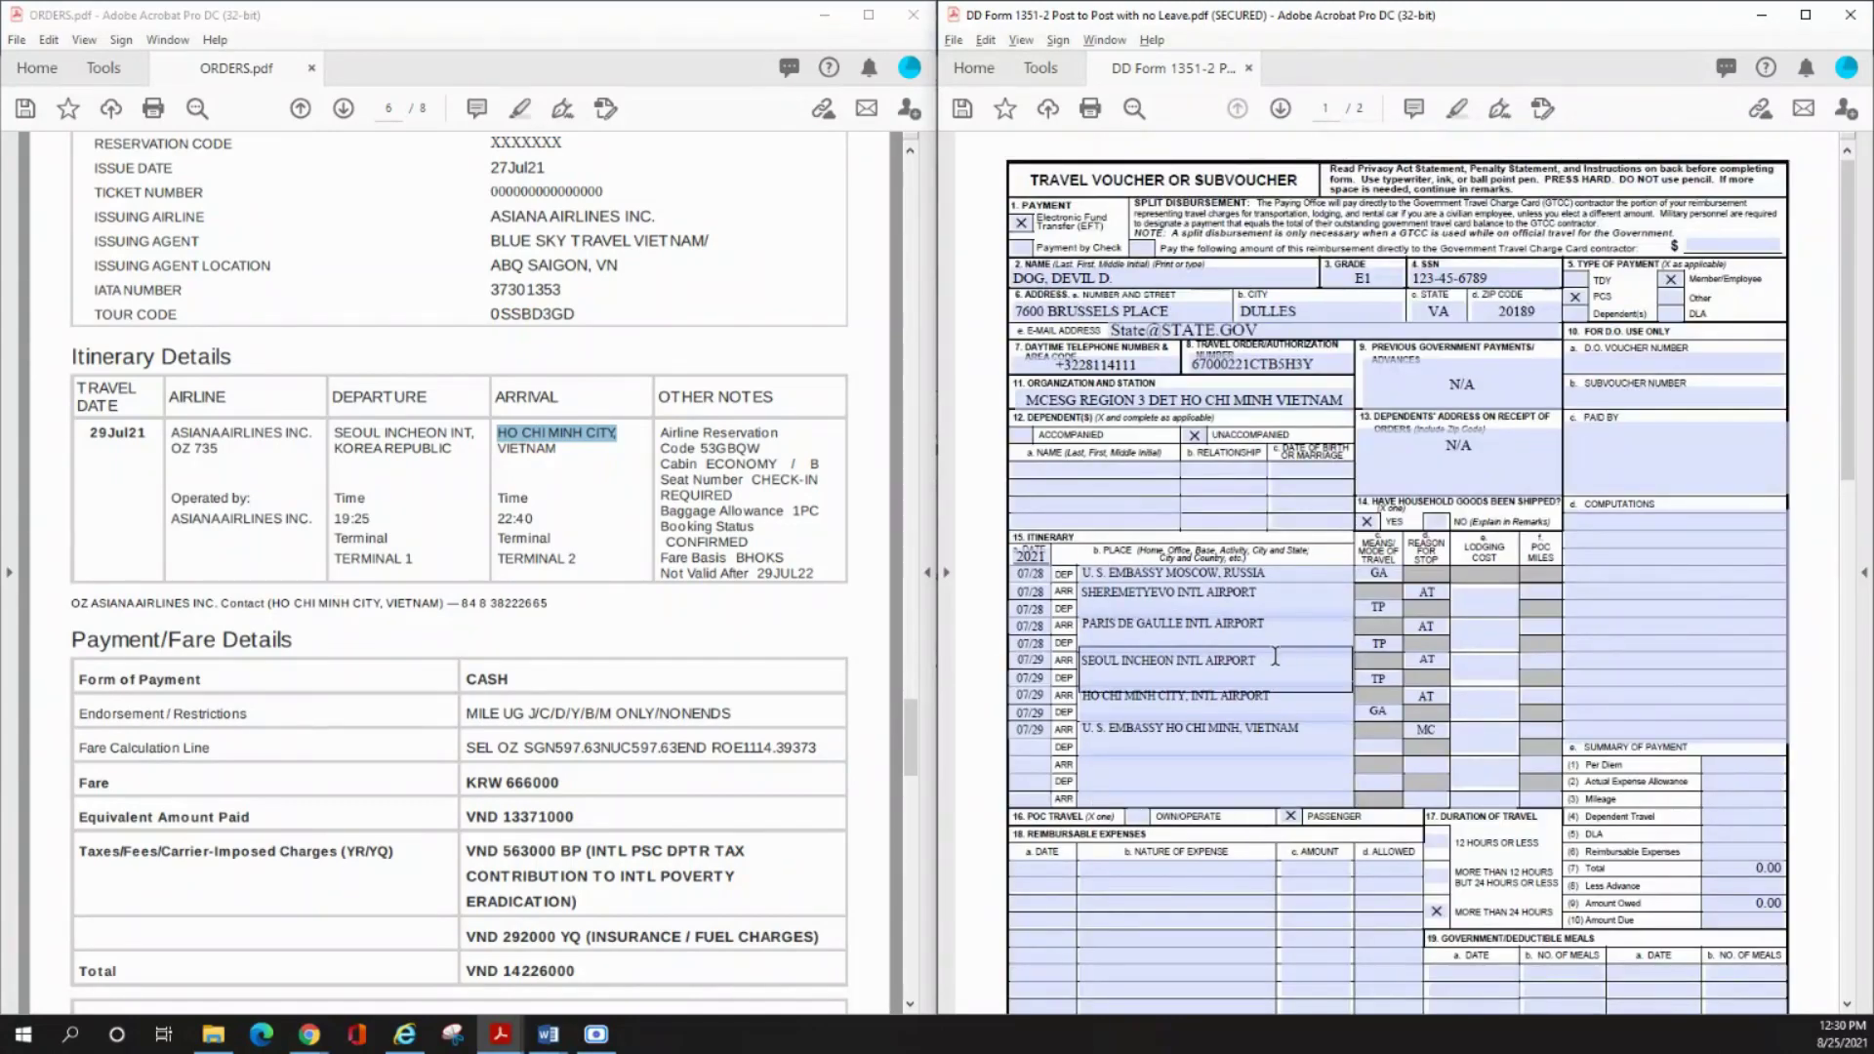
pyautogui.scroll(-4, 1276, 656)
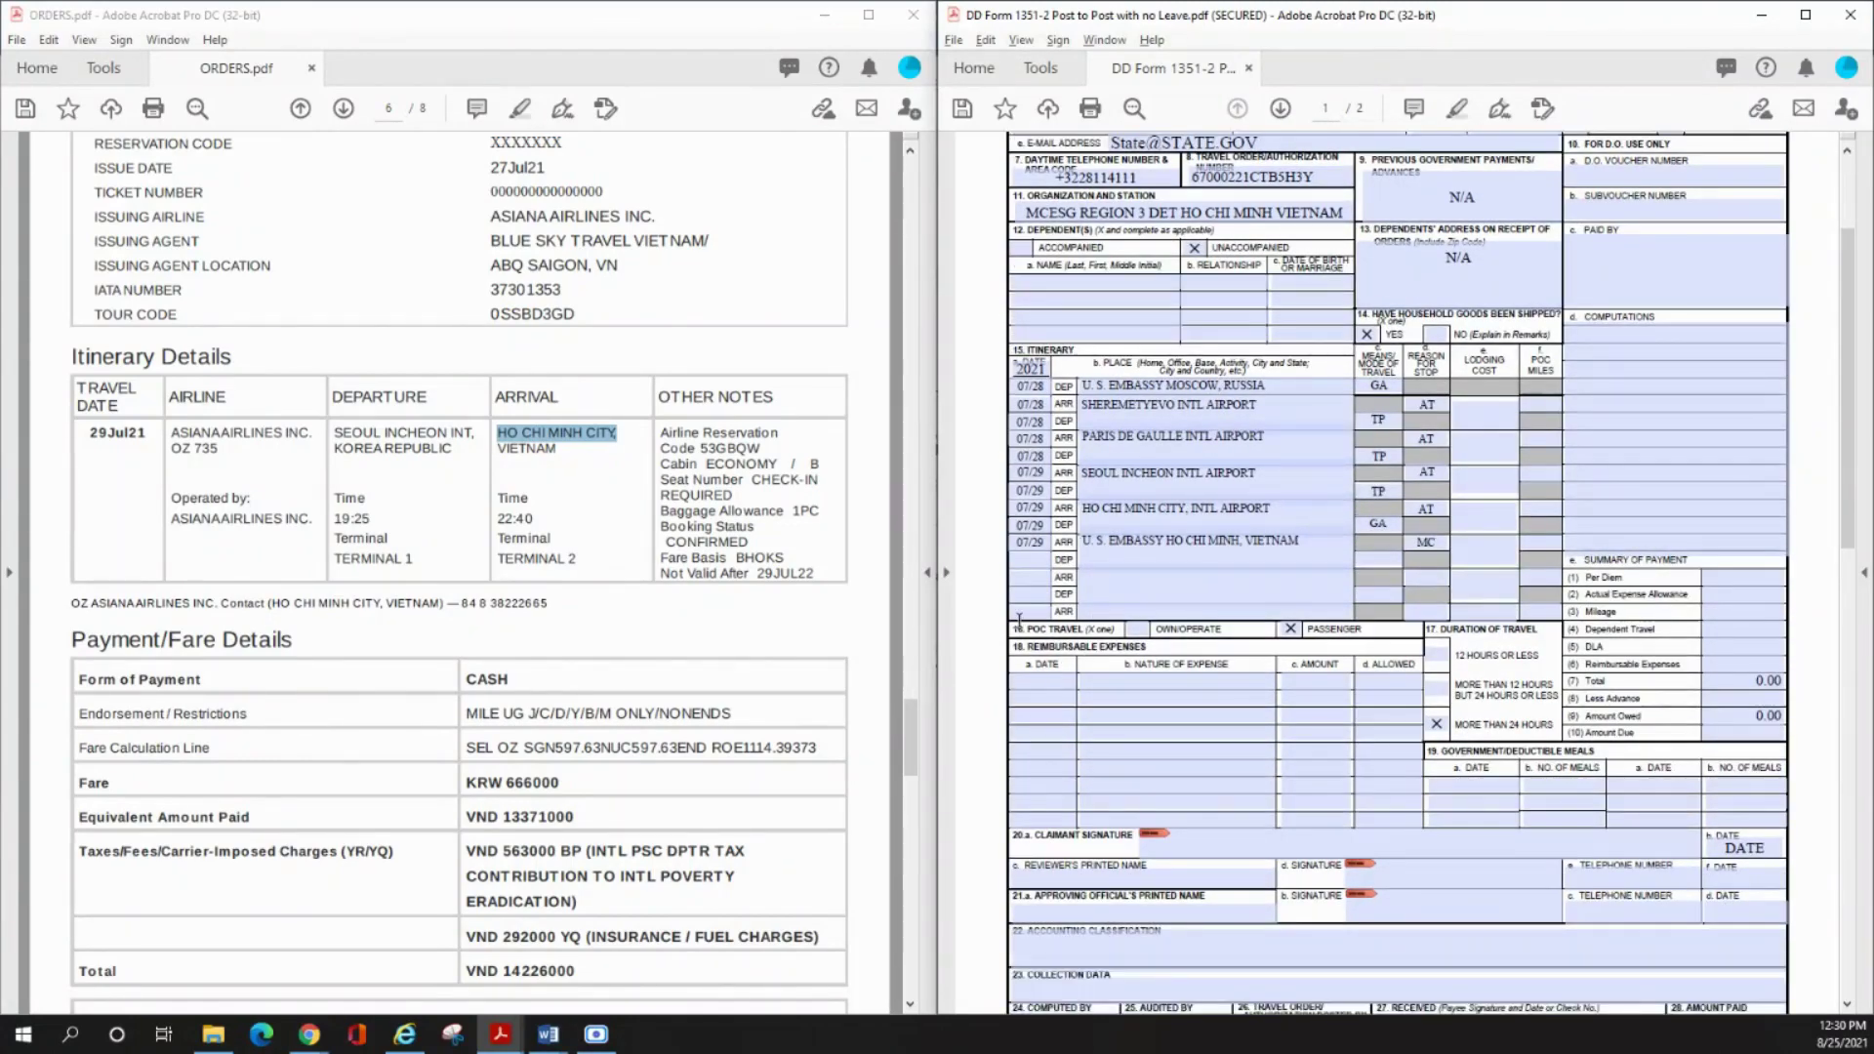
# - Highlight the voucher's 16. POC TRAVEL section showing Passenger and scroll both documents
pyautogui.moveTo(1017, 629); pyautogui.dragTo(1098, 624)
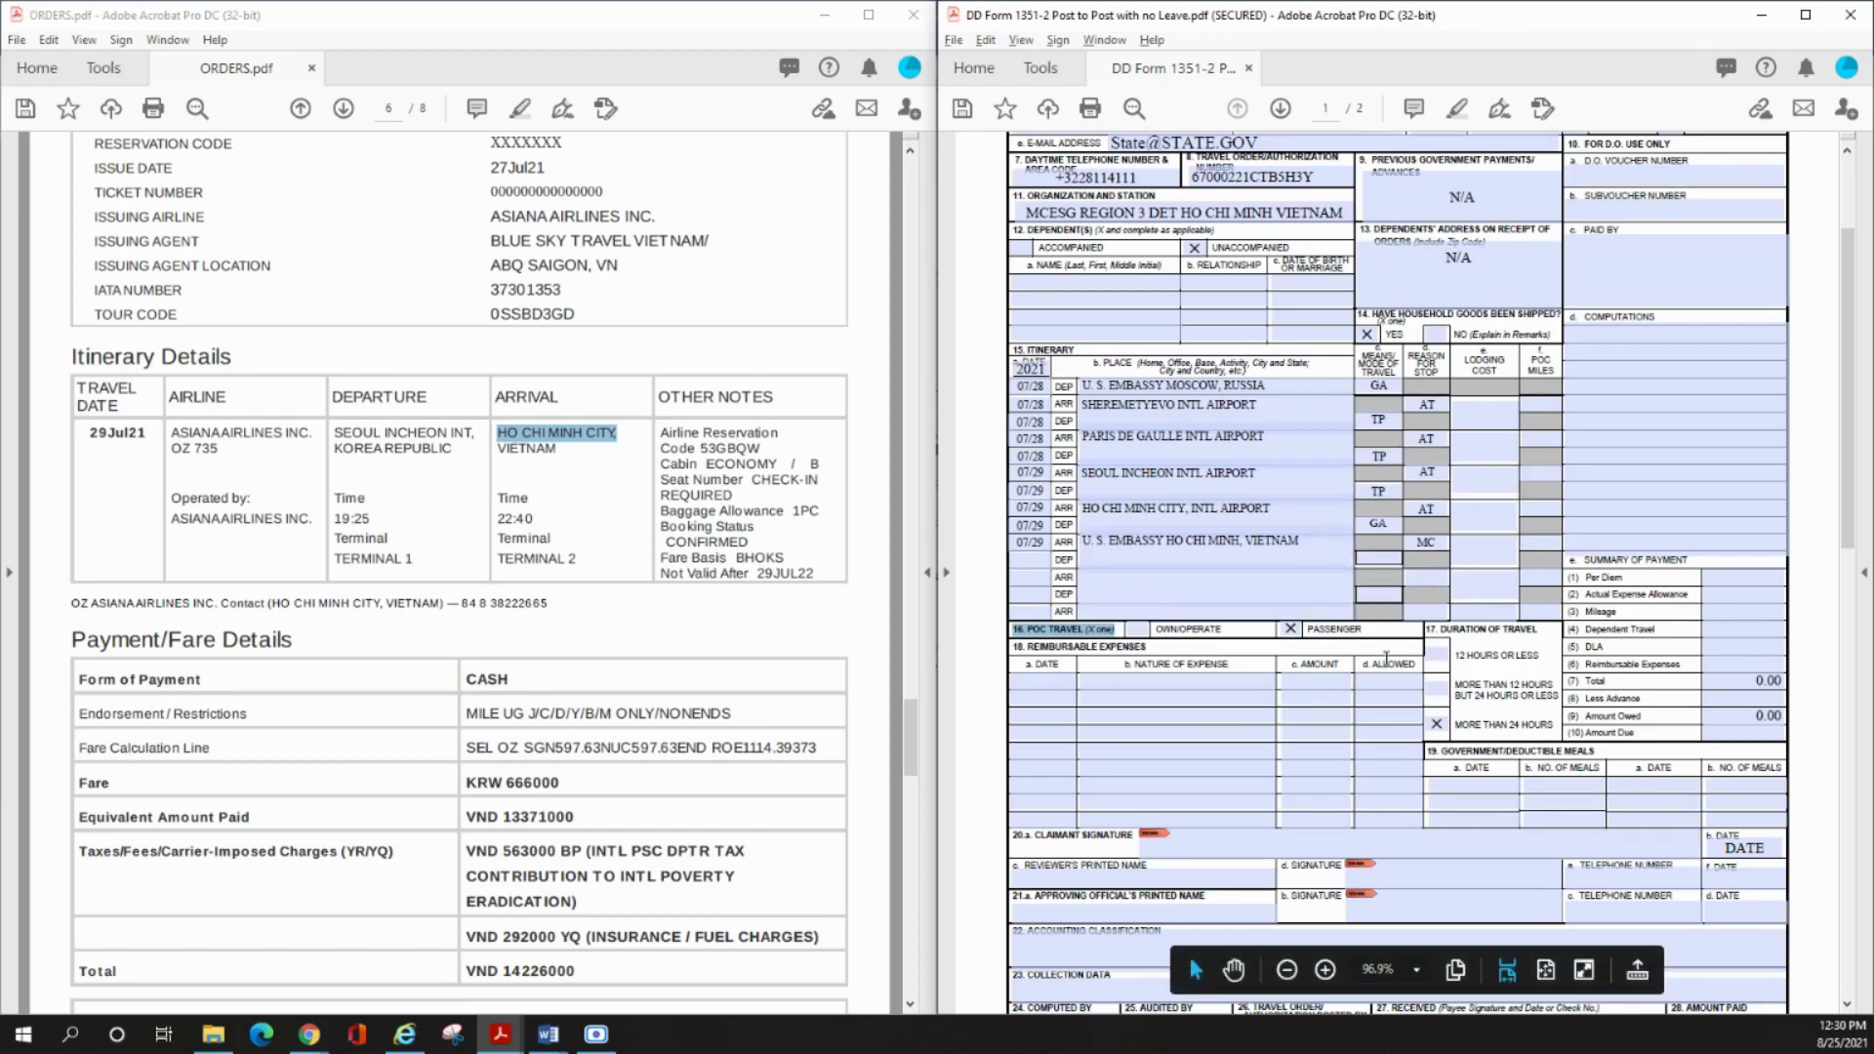
pyautogui.scroll(-2, 1664, 417)
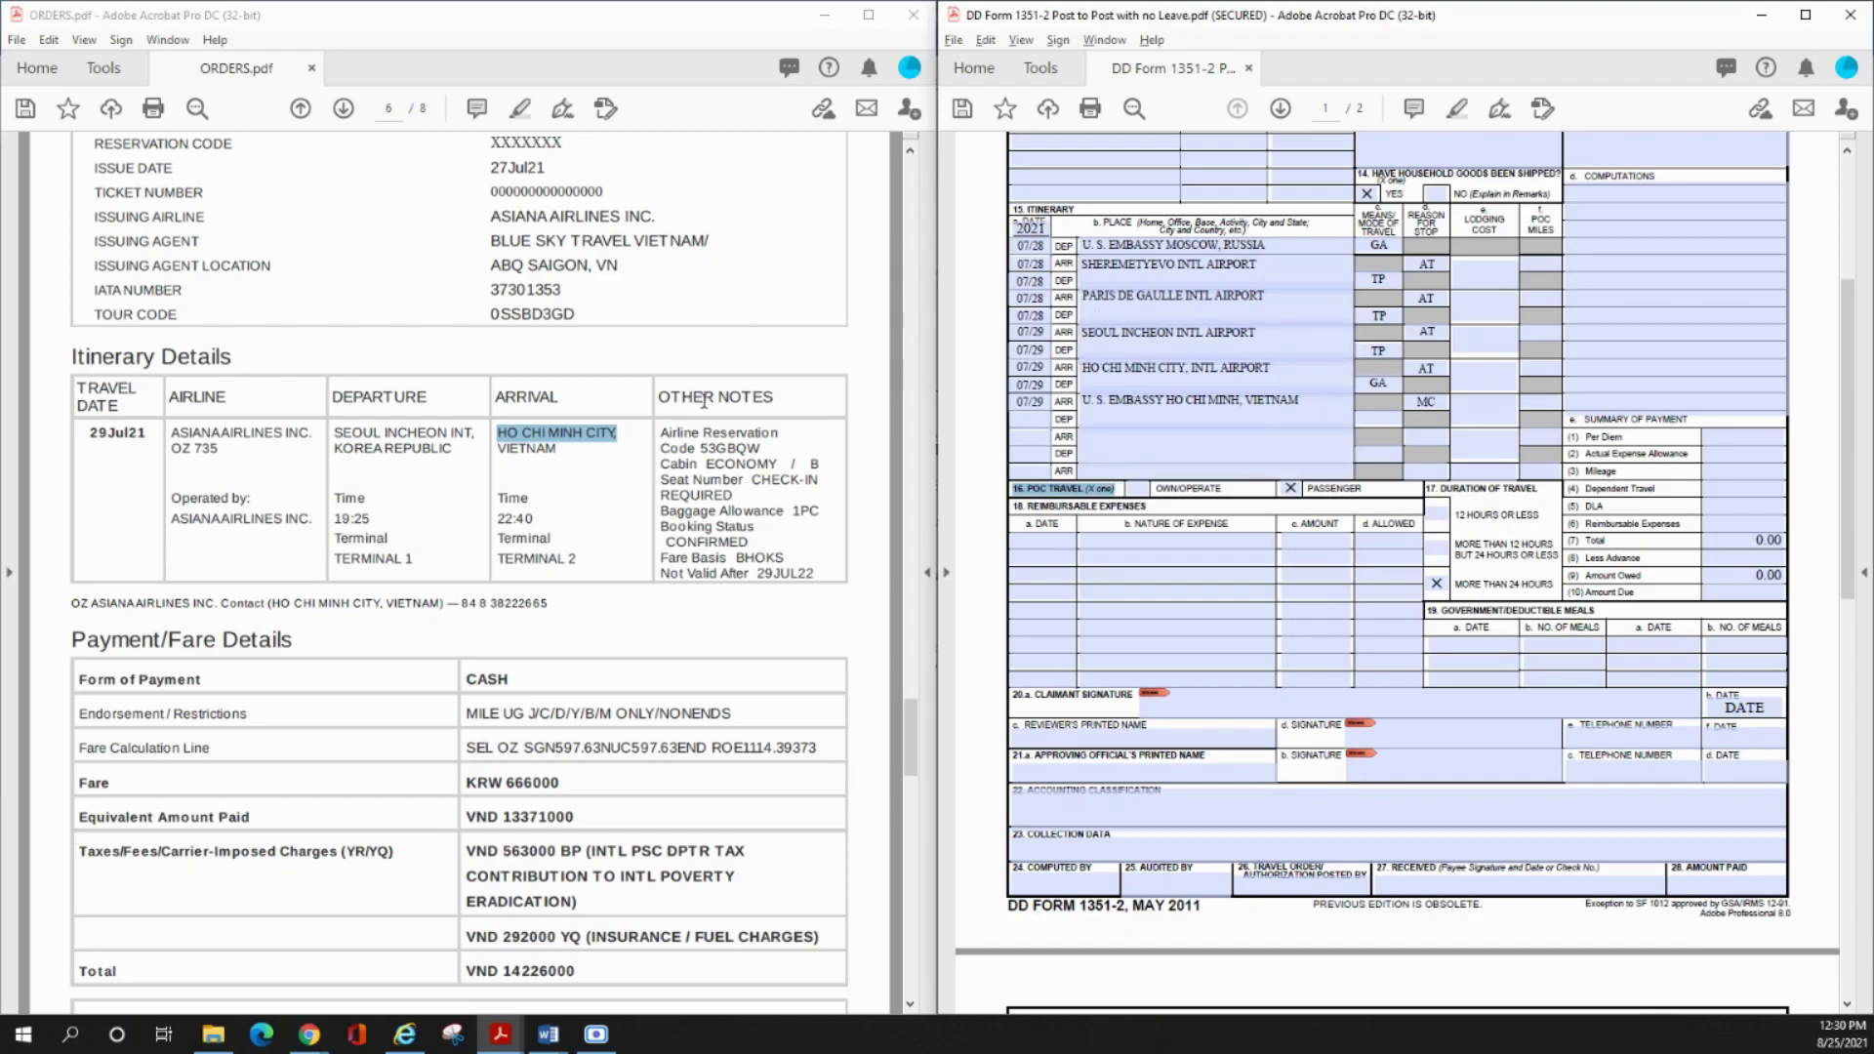
pyautogui.scroll(4, 913, 488)
# - Compare the orders' 0800, 28 JUL 2021 detach and 29 July 2021, 2330 reporting with the itinerary
pyautogui.moveTo(915, 718); pyautogui.dragTo(915, 195)
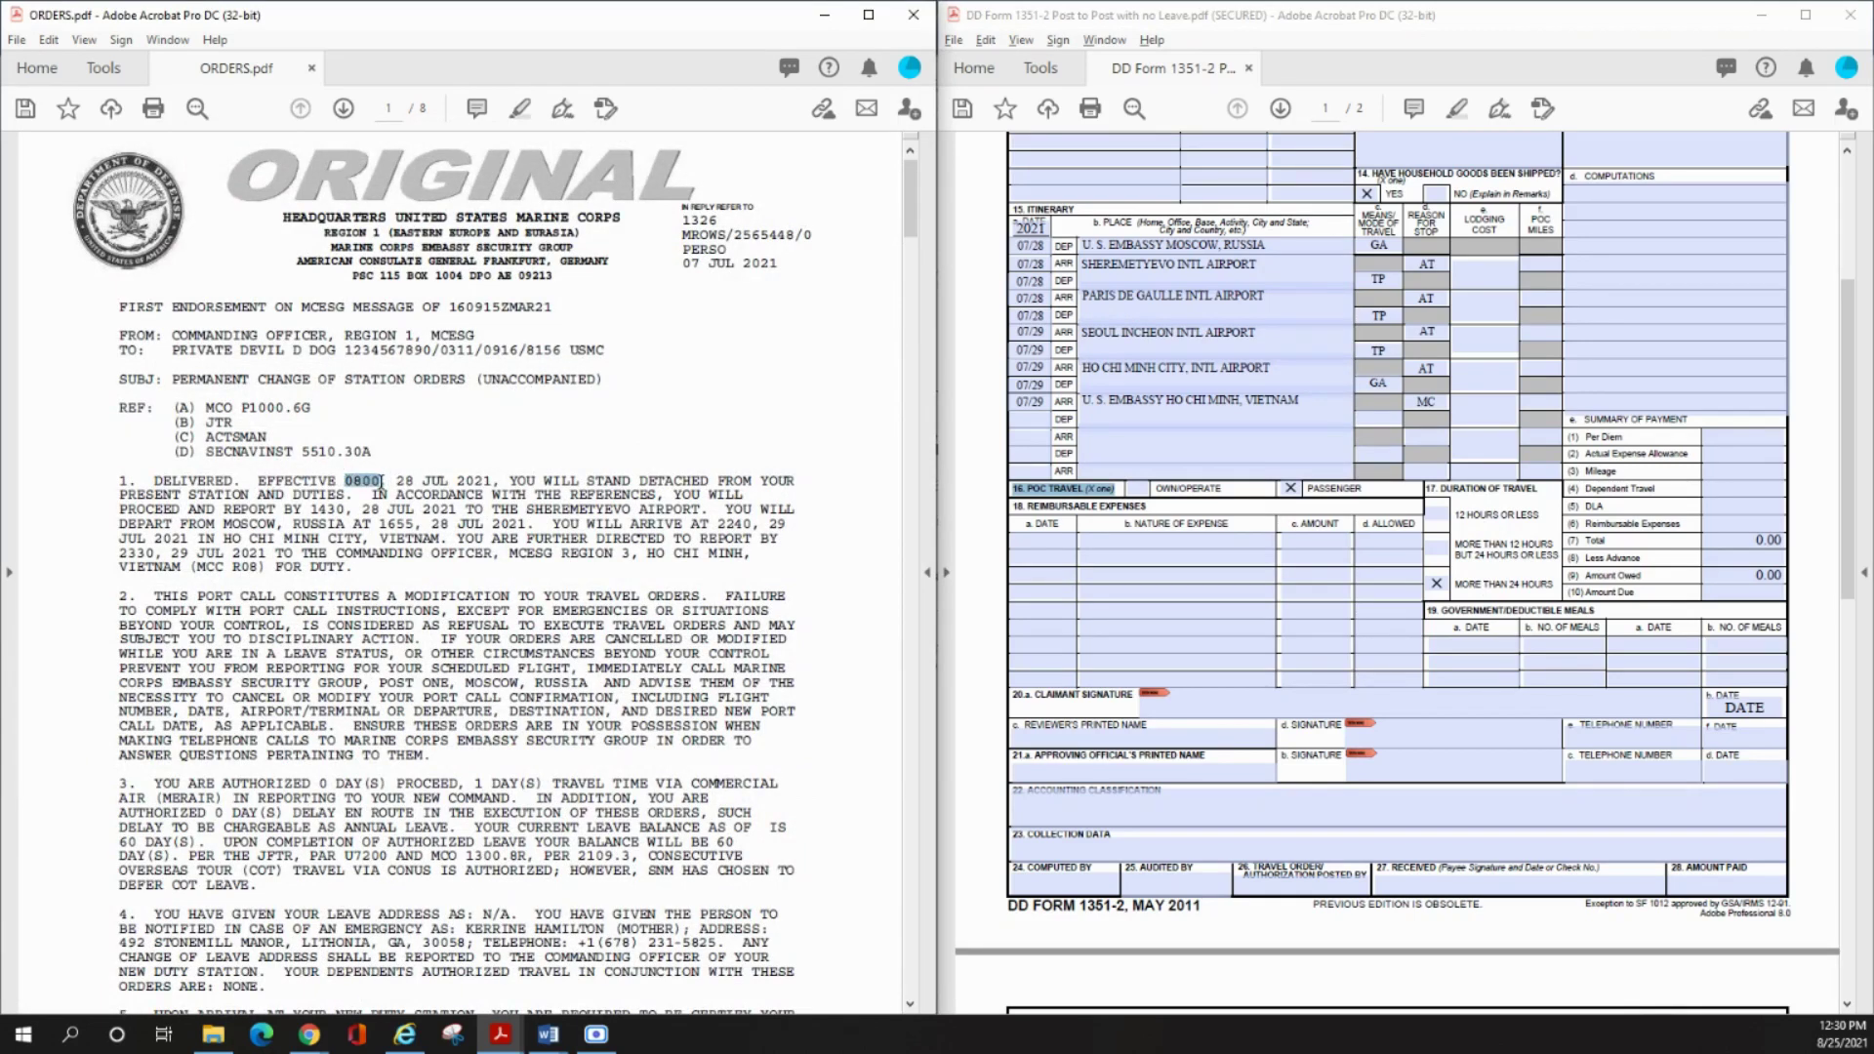
pyautogui.moveTo(381, 482); pyautogui.dragTo(498, 479)
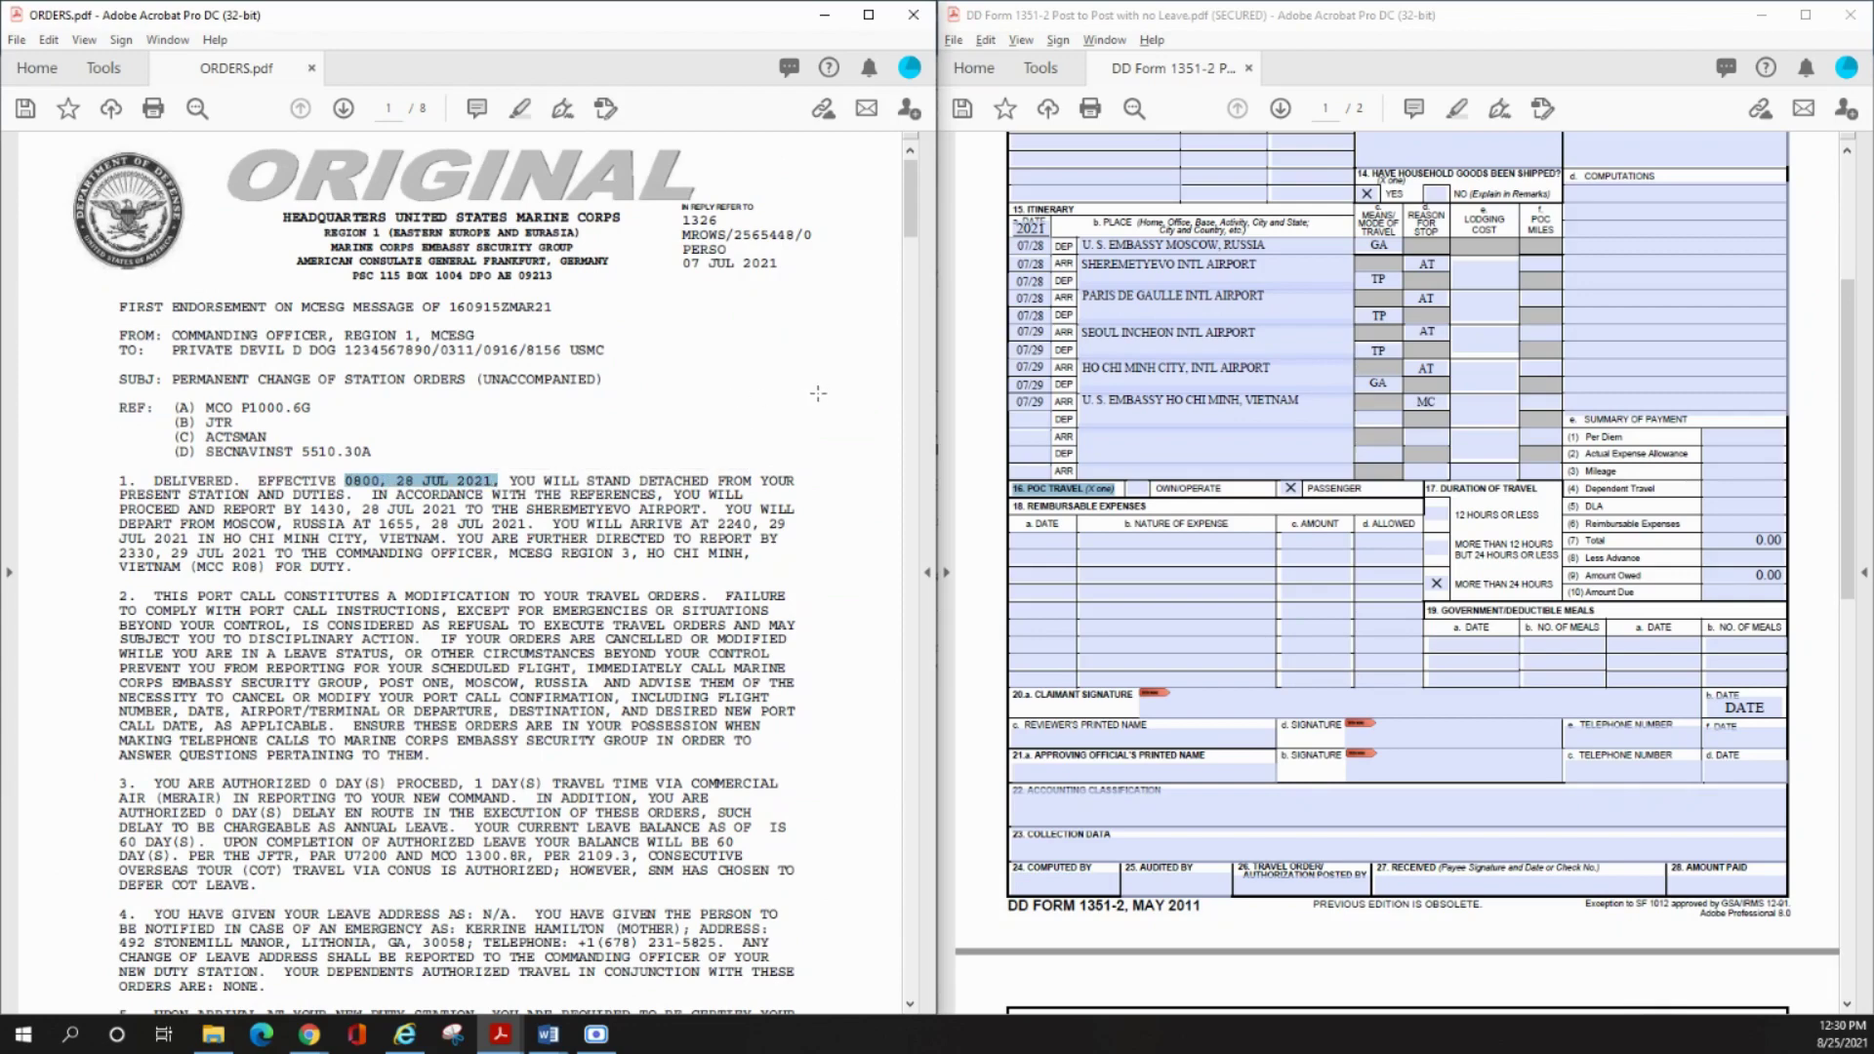
pyautogui.scroll(-6, 818, 394)
pyautogui.moveTo(906, 203); pyautogui.dragTo(908, 929)
pyautogui.moveTo(319, 435); pyautogui.dragTo(408, 436)
pyautogui.click(1113, 408)
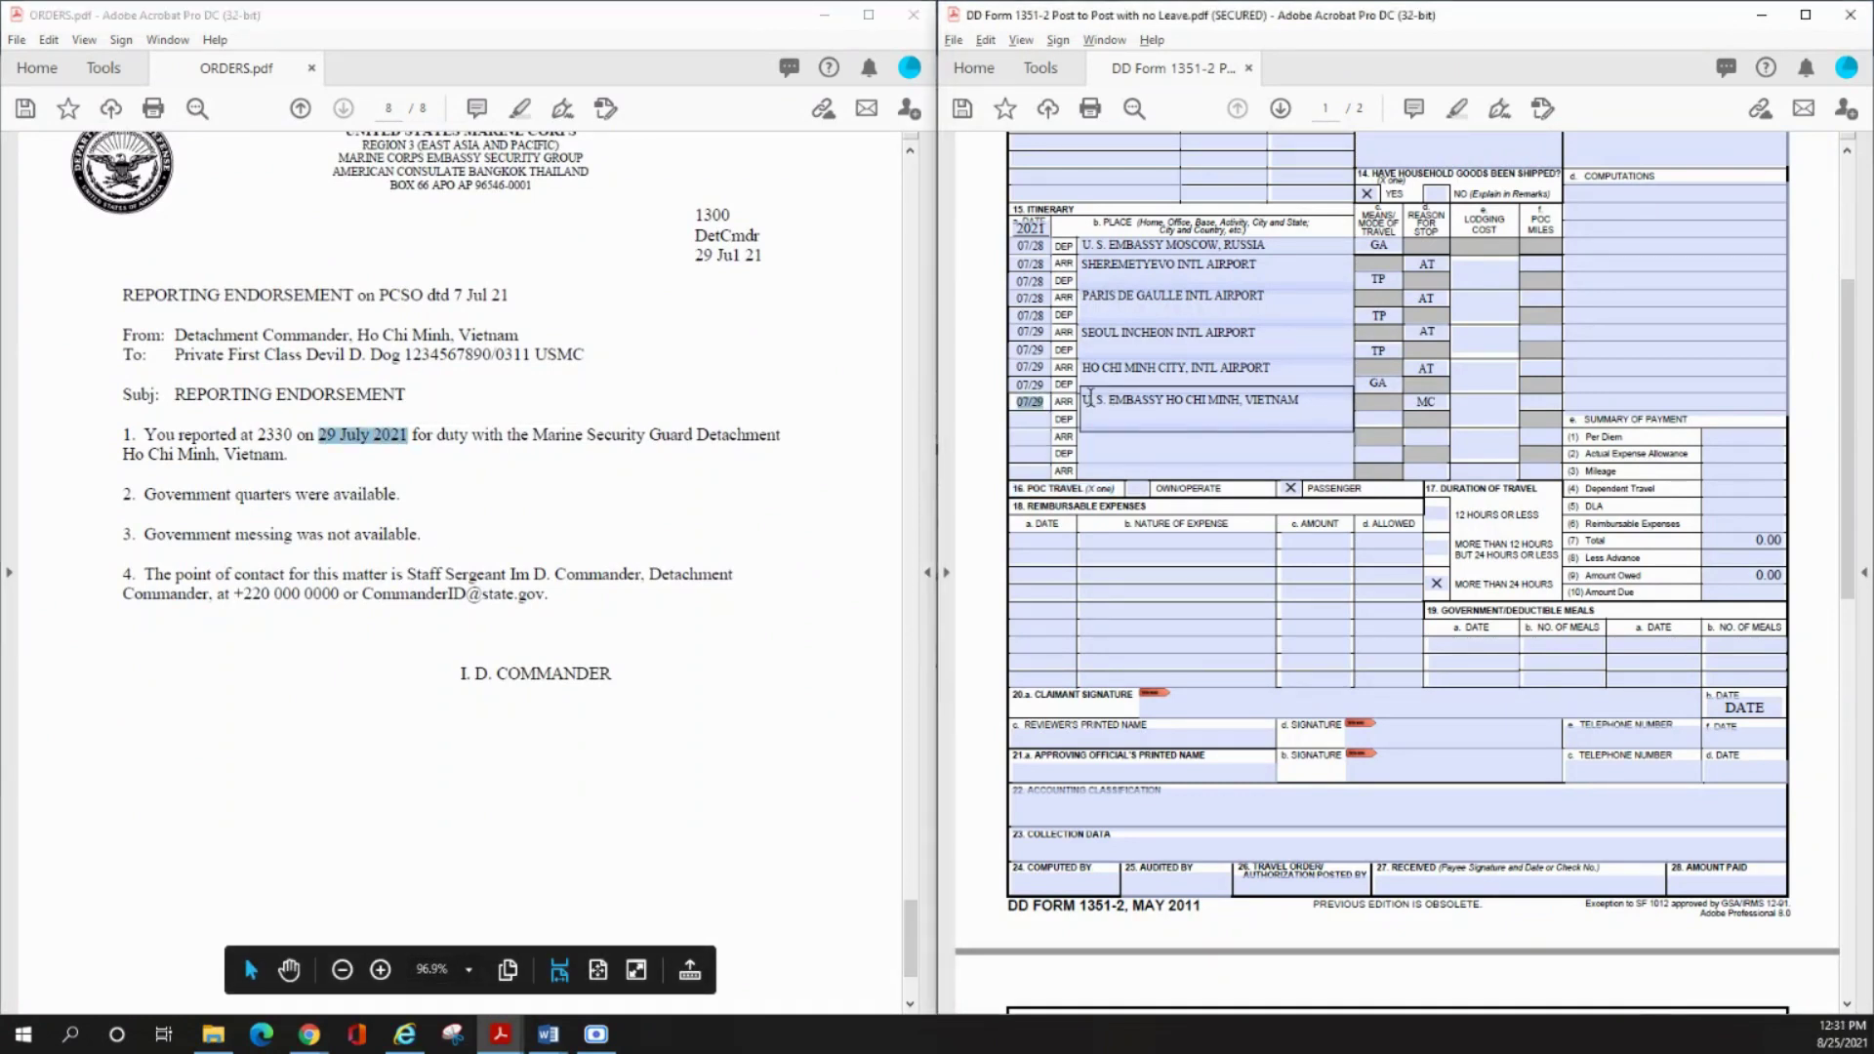
pyautogui.moveTo(1091, 399); pyautogui.dragTo(1325, 400)
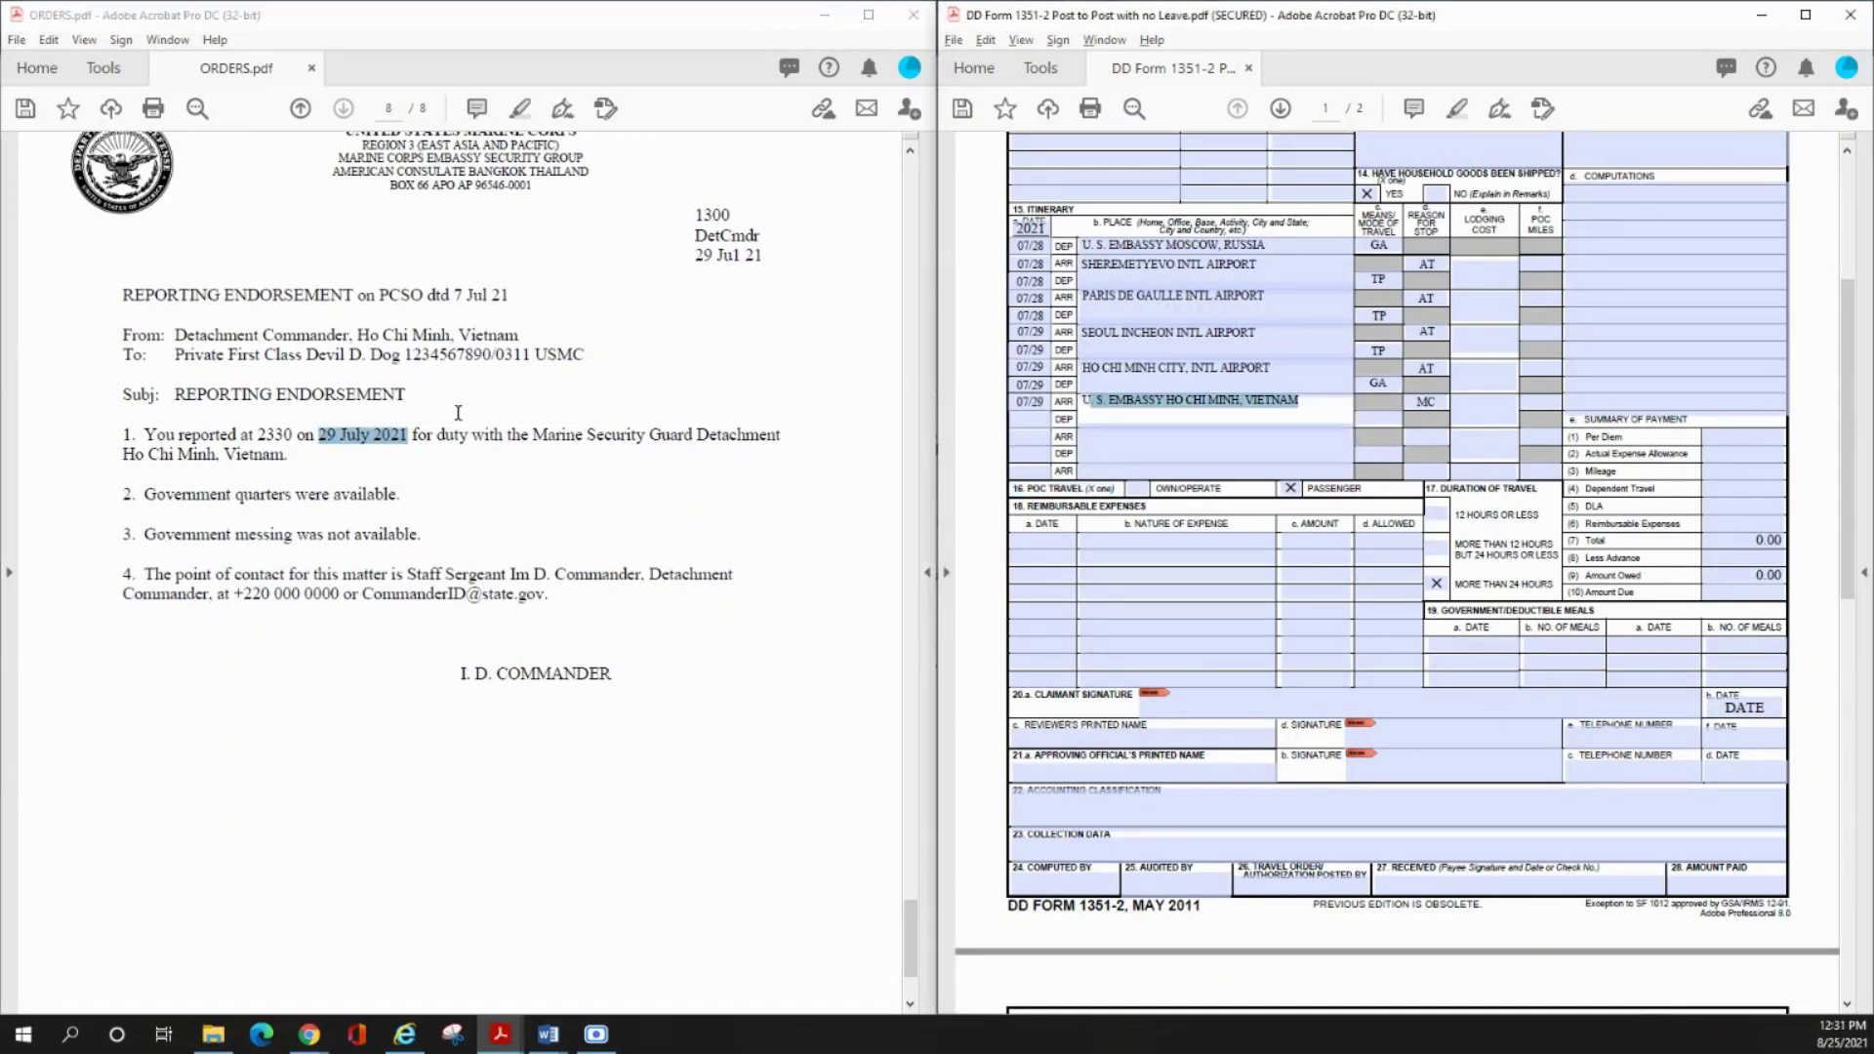
pyautogui.doubleClick(273, 436)
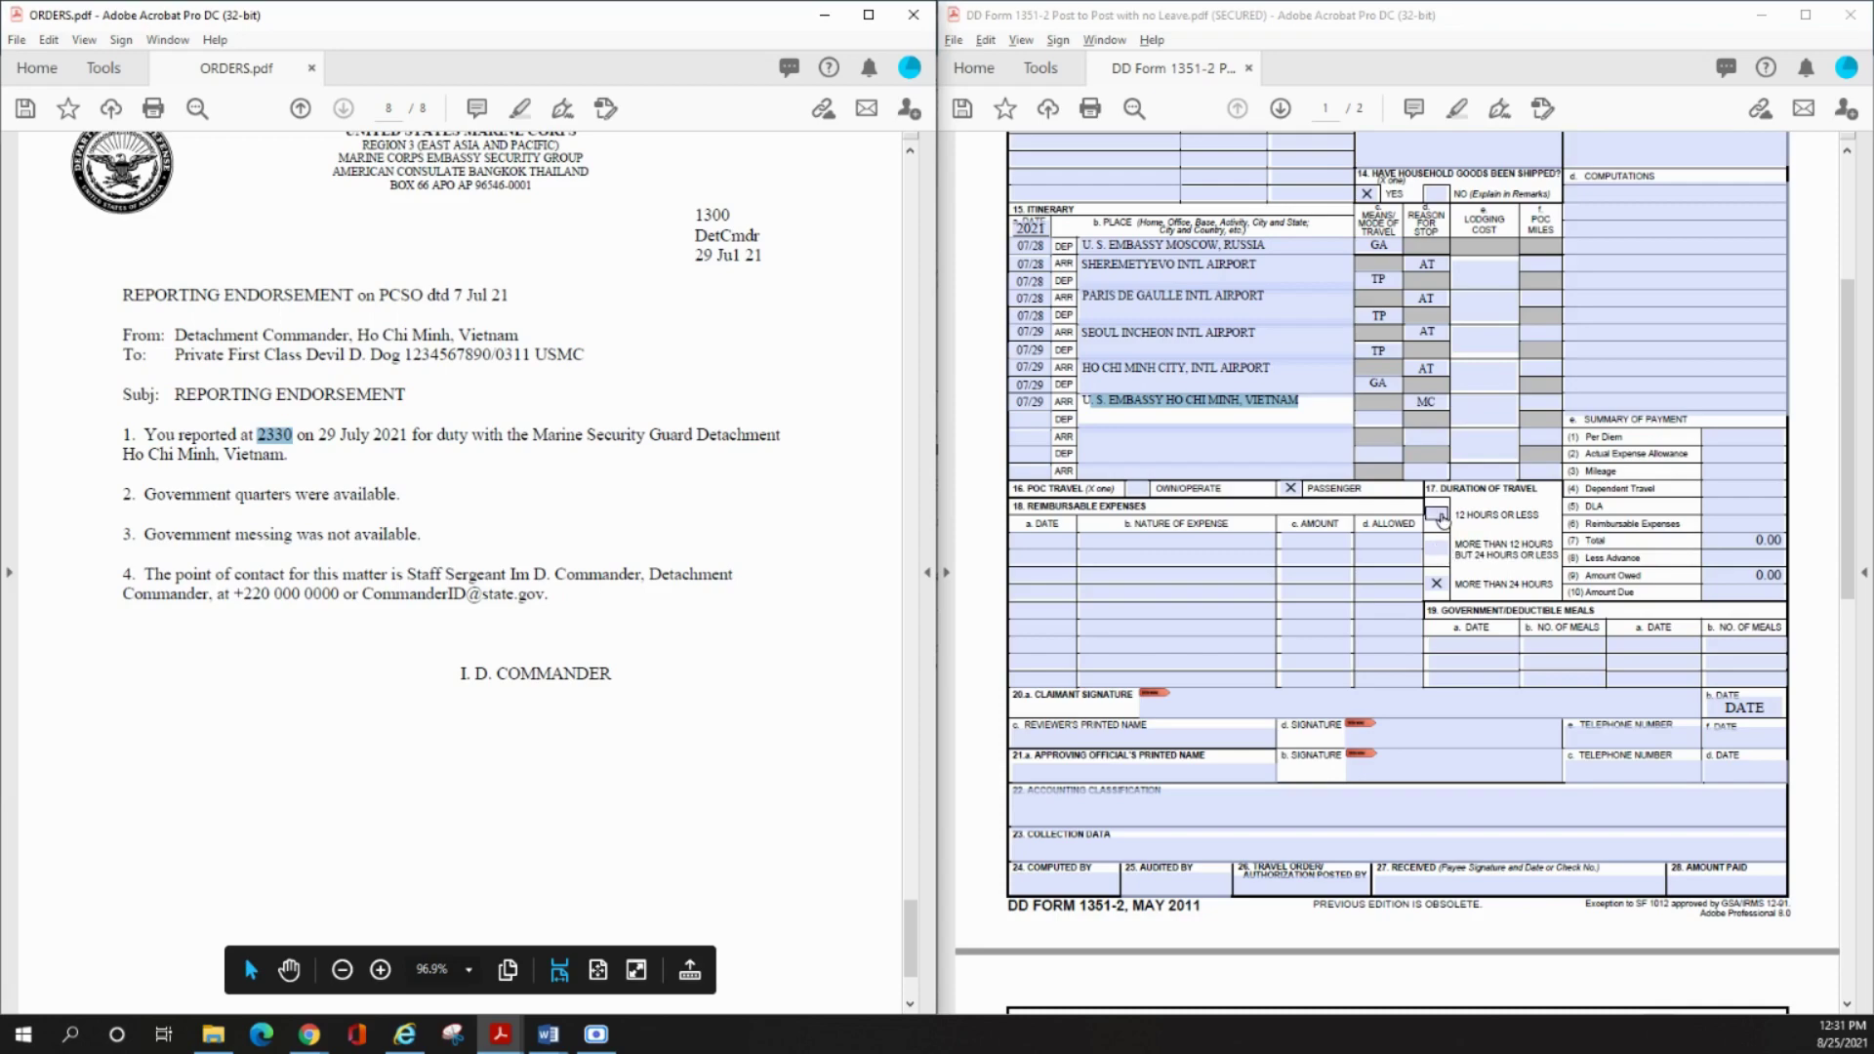
pyautogui.scroll(1, 359, 478)
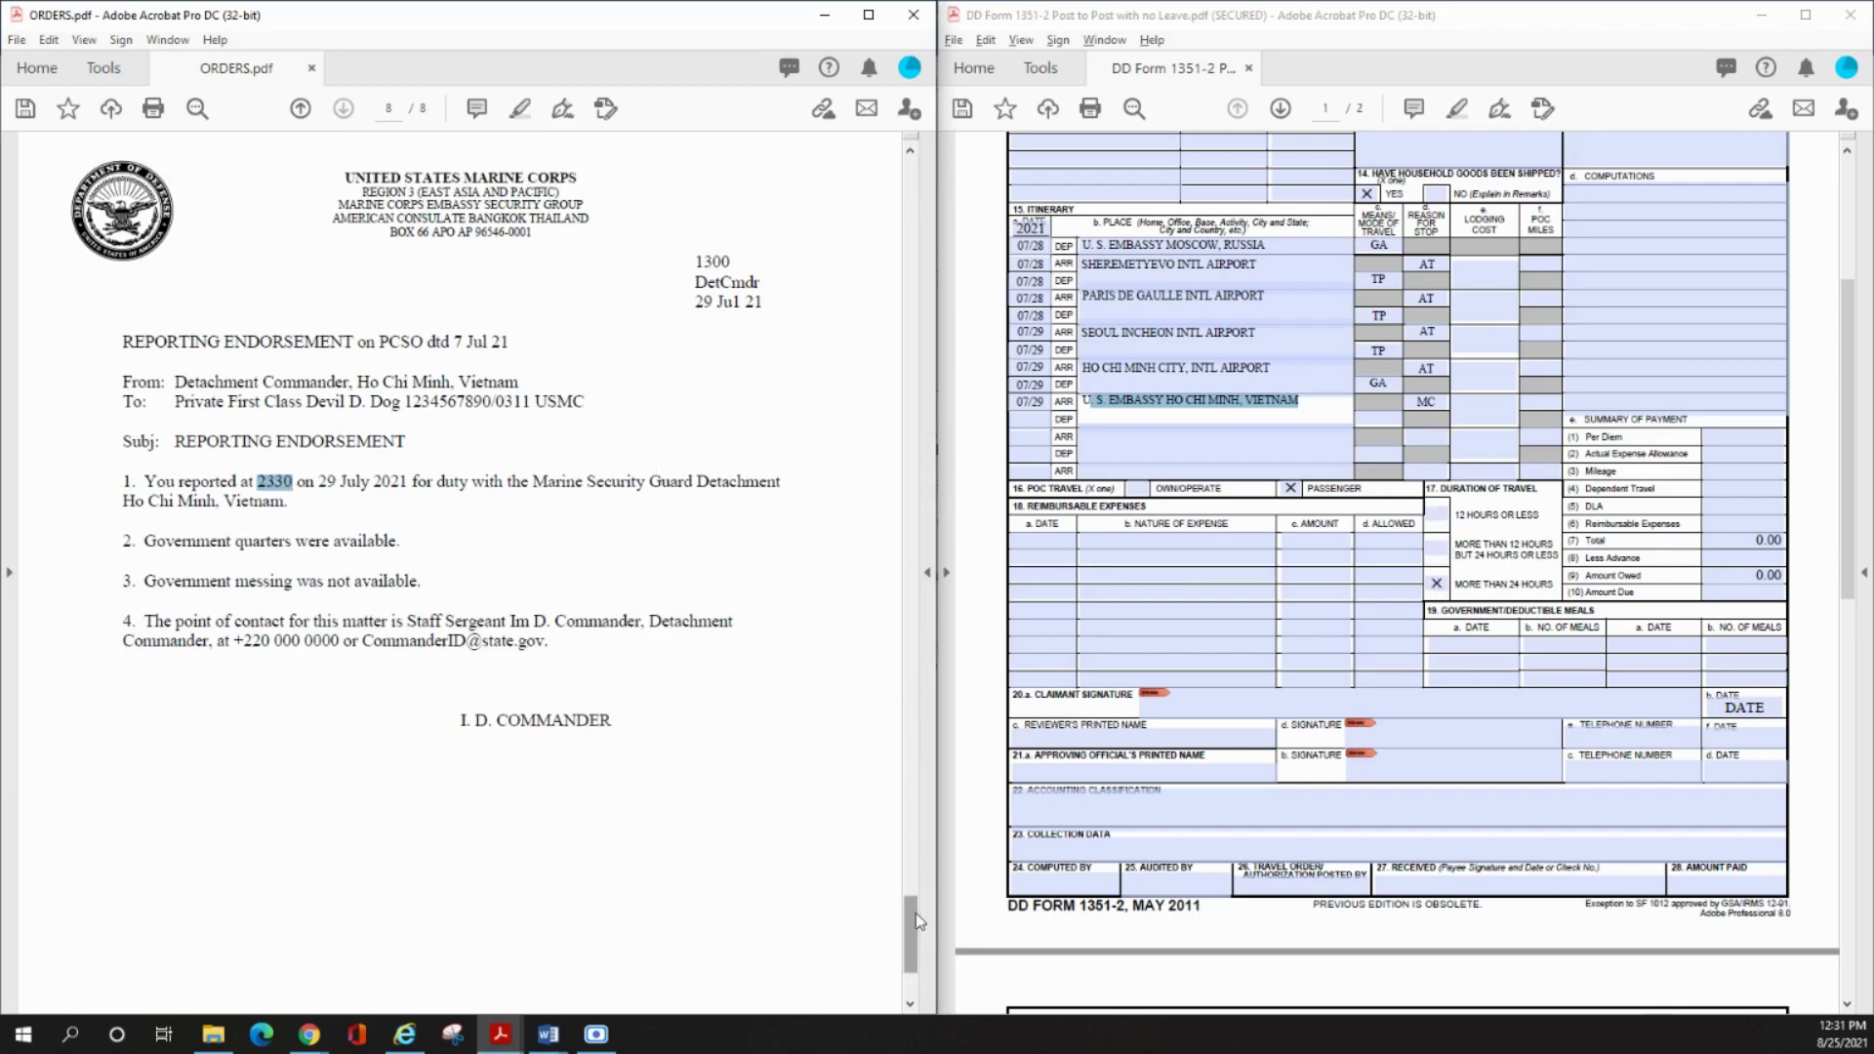
pyautogui.moveTo(910, 934); pyautogui.dragTo(915, 703)
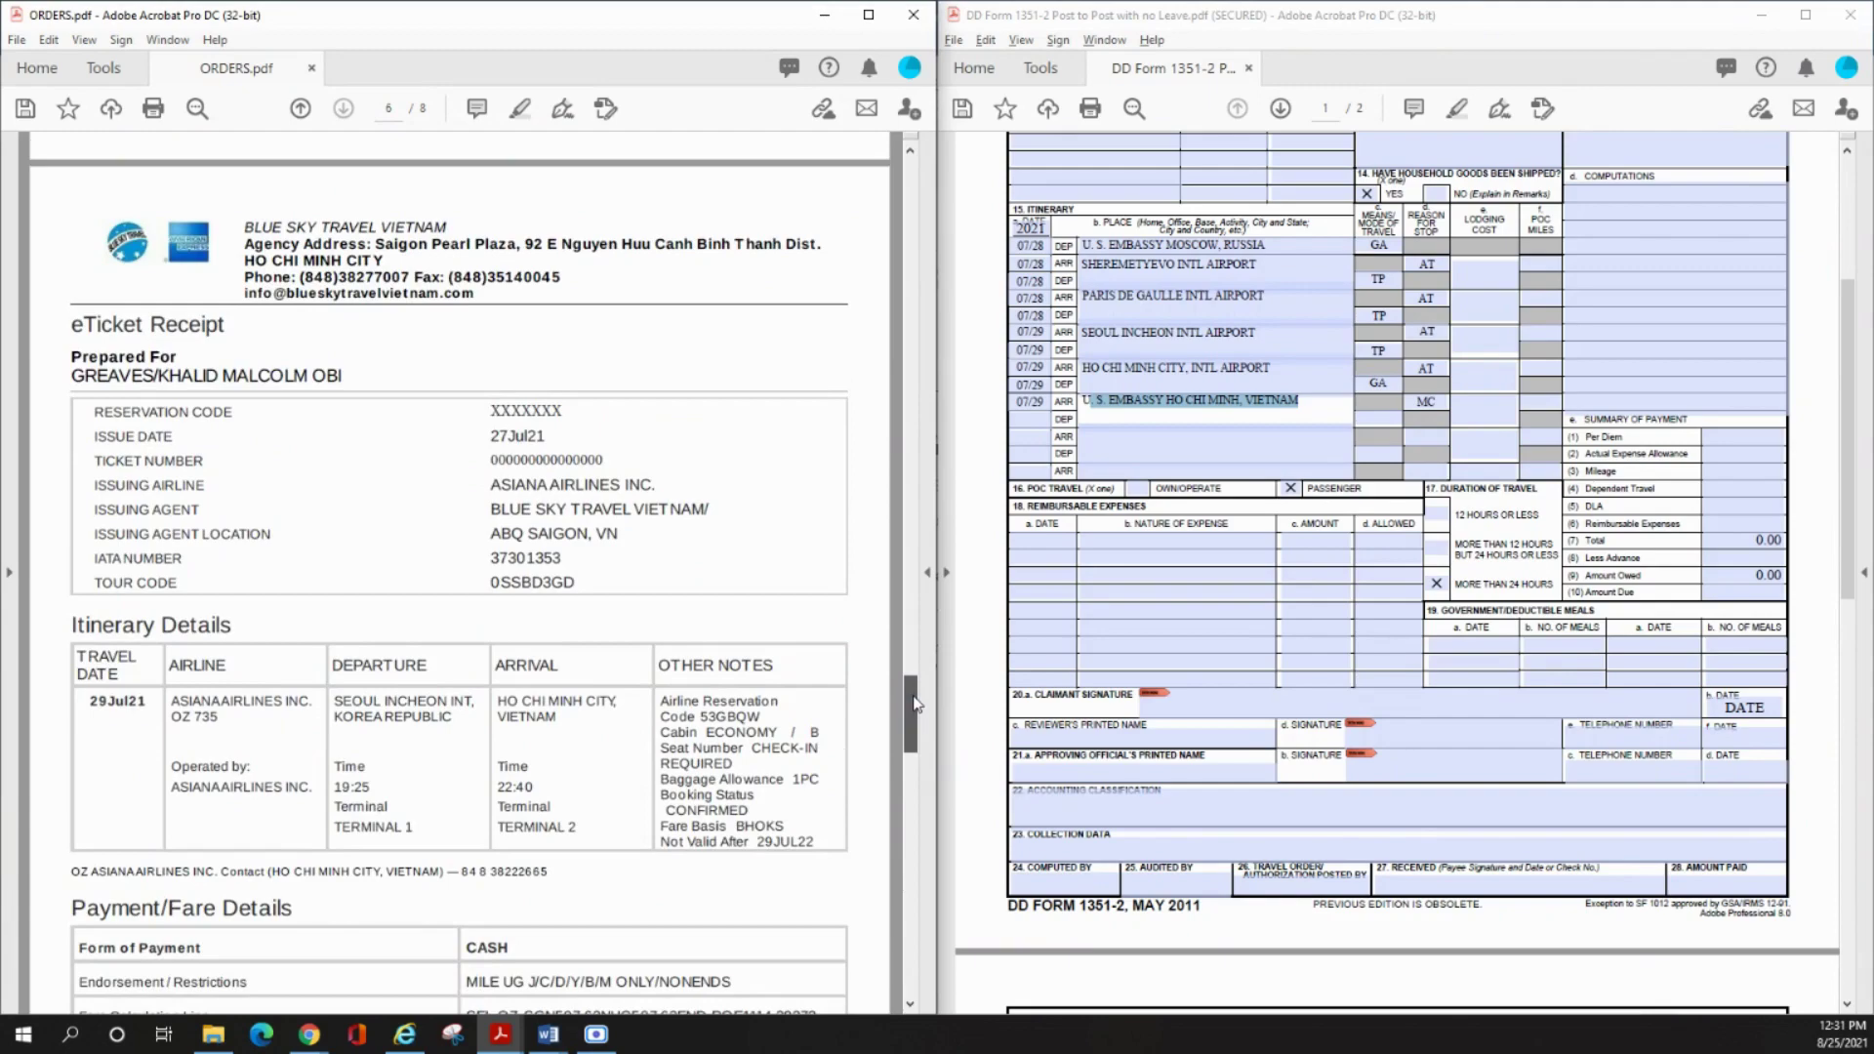
# - Scroll through the orders' tickets to review the flight times, selecting IN in paragraph 1
pyautogui.moveTo(916, 703); pyautogui.dragTo(890, 495)
pyautogui.scroll(-1, 554, 582)
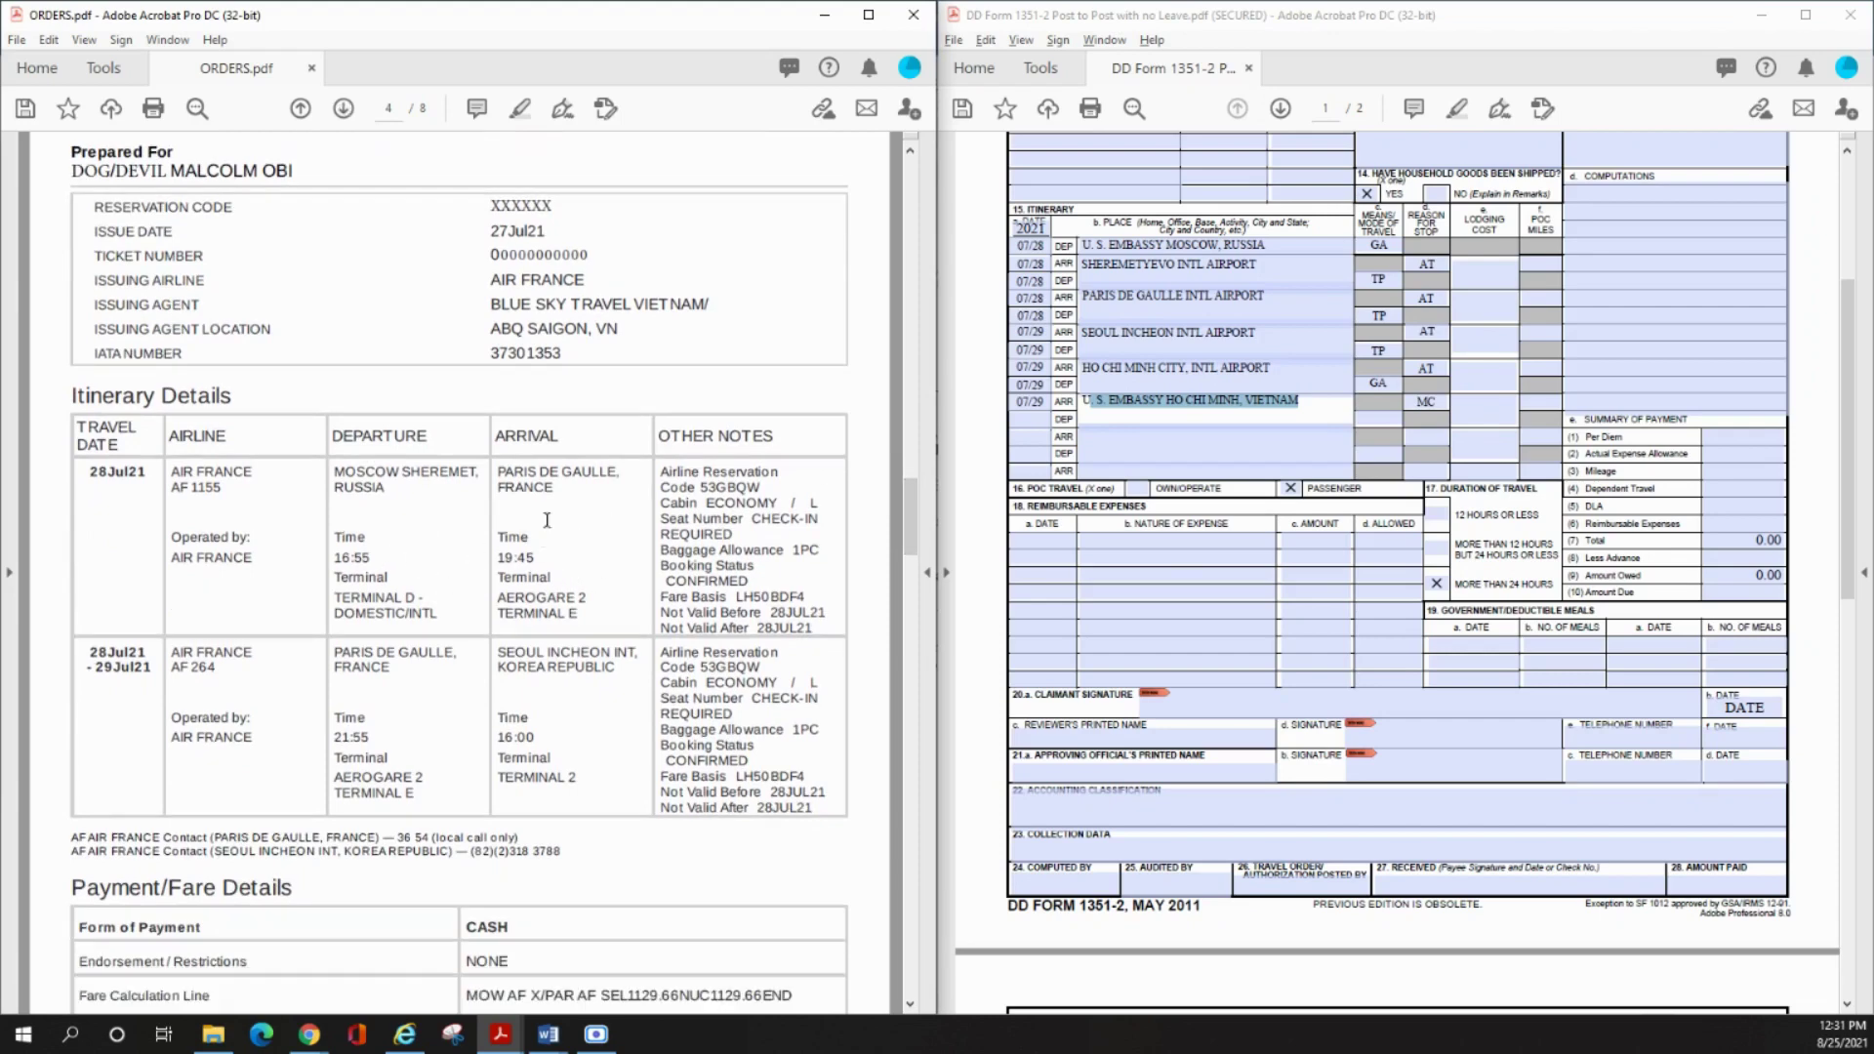
pyautogui.scroll(-2, 612, 586)
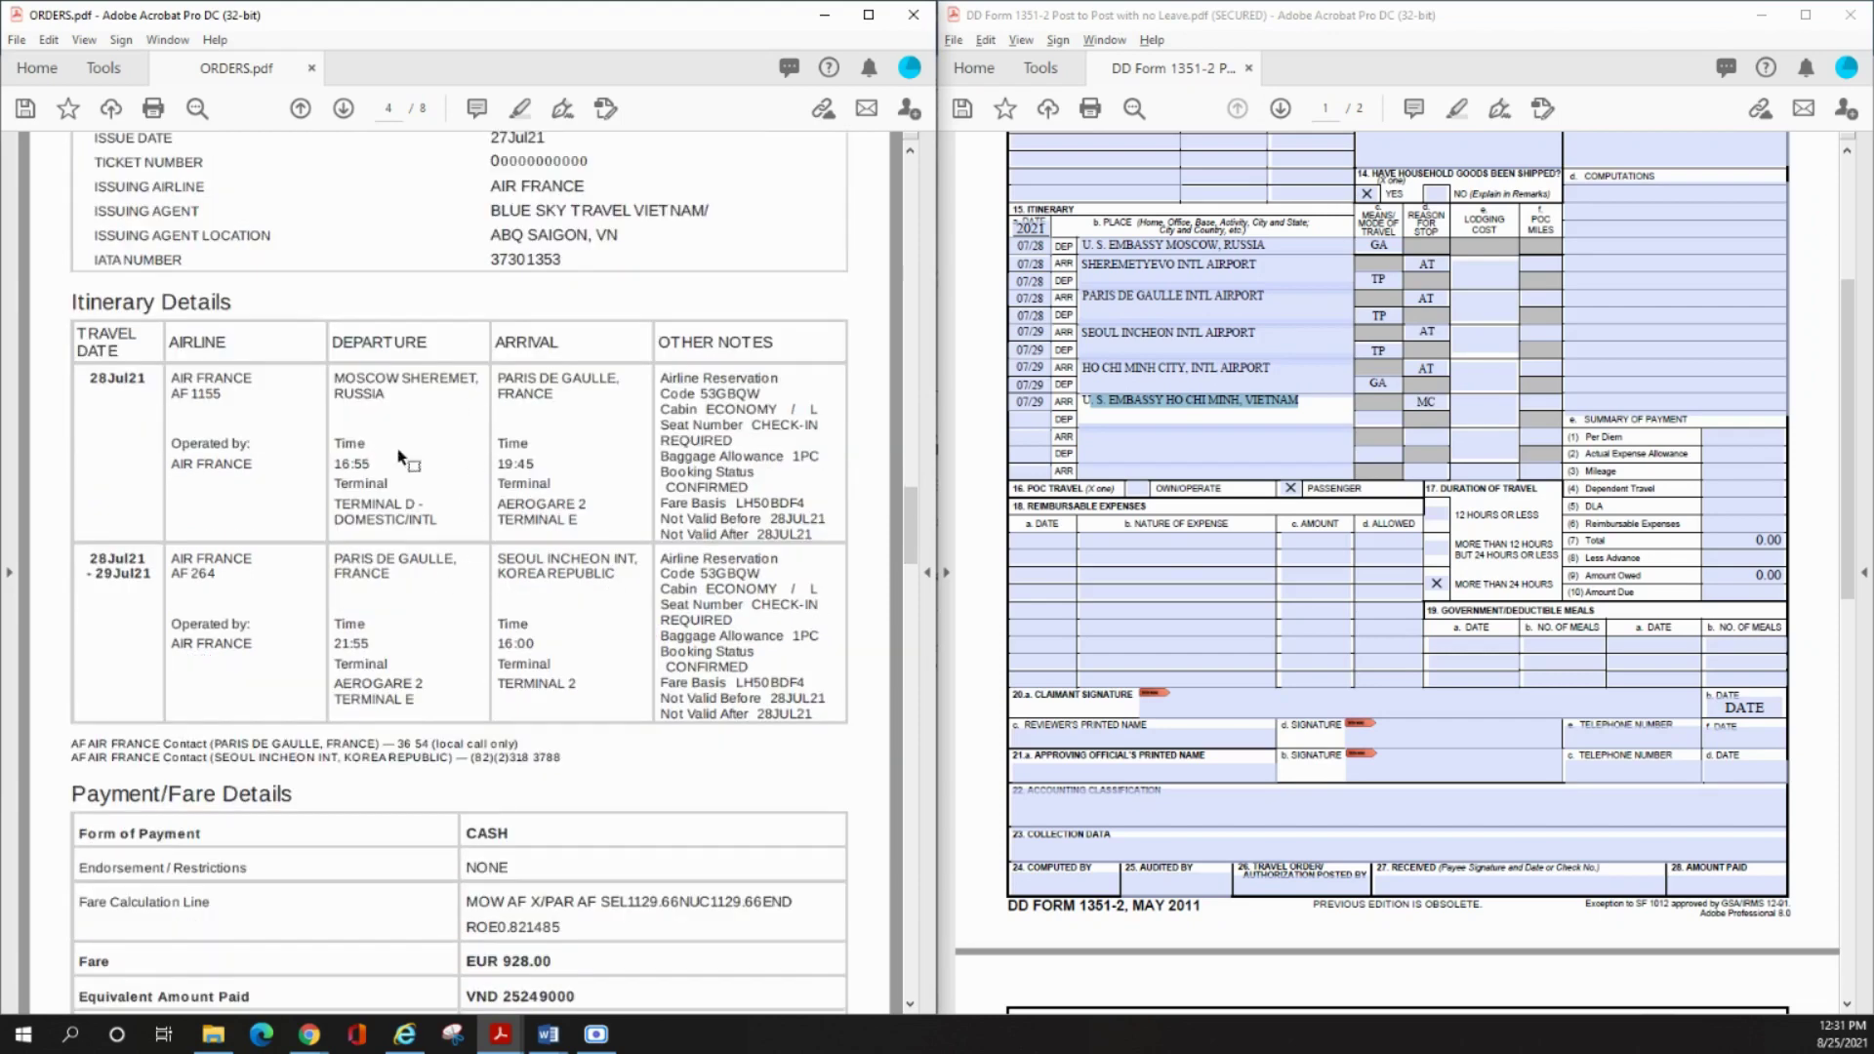
pyautogui.scroll(-20, 893, 524)
pyautogui.moveTo(908, 244); pyautogui.dragTo(909, 207)
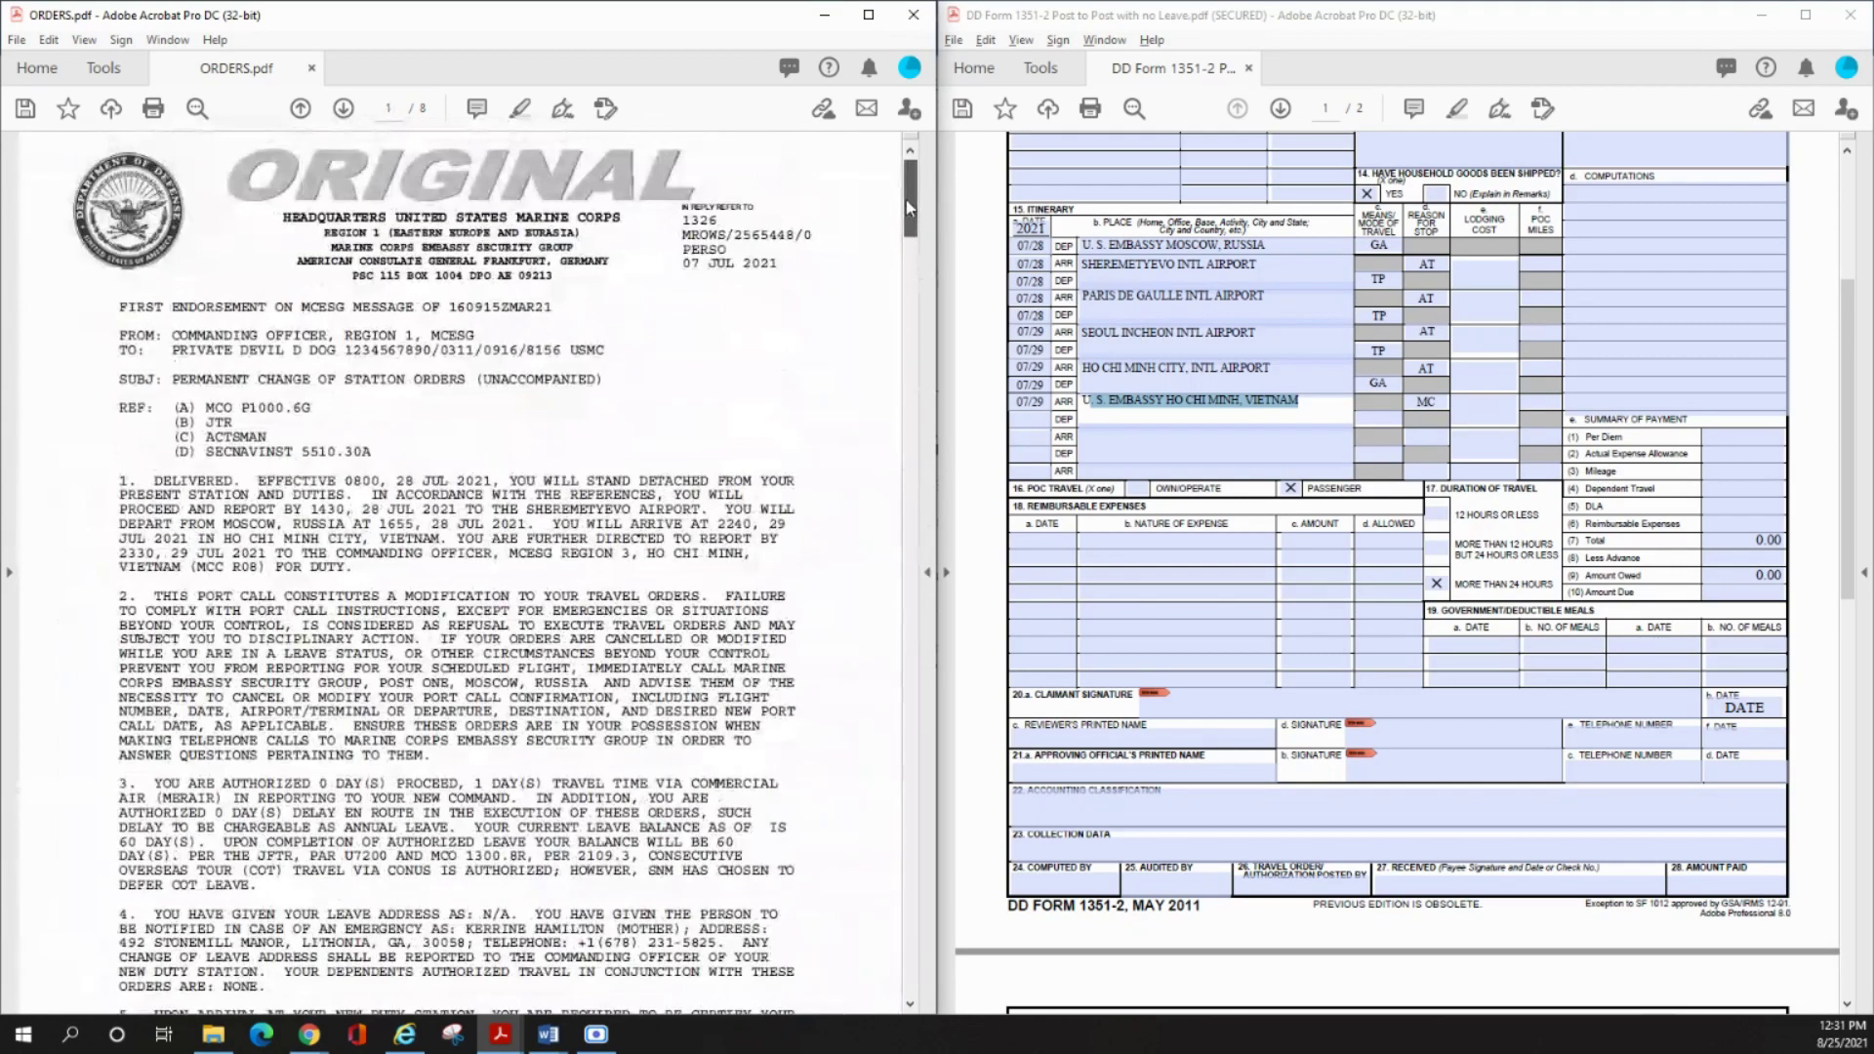
pyautogui.doubleClick(380, 495)
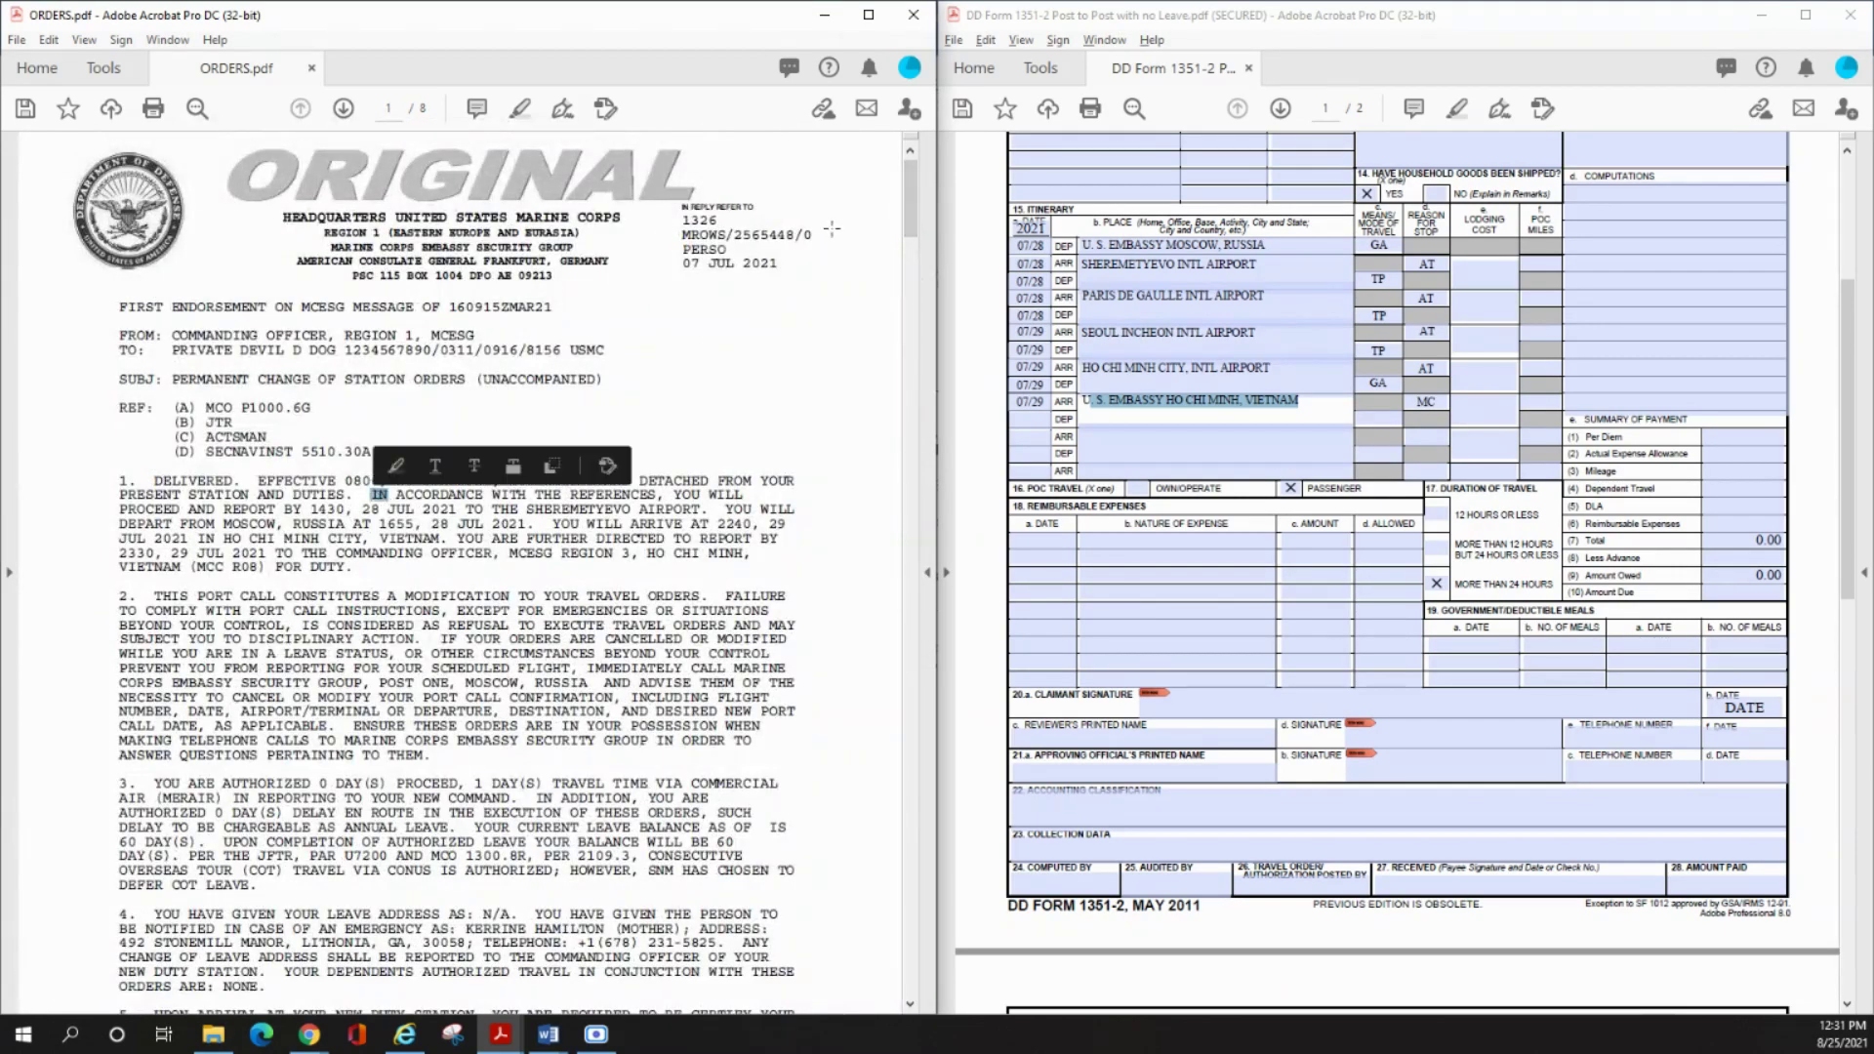
pyautogui.scroll(-1, 916, 203)
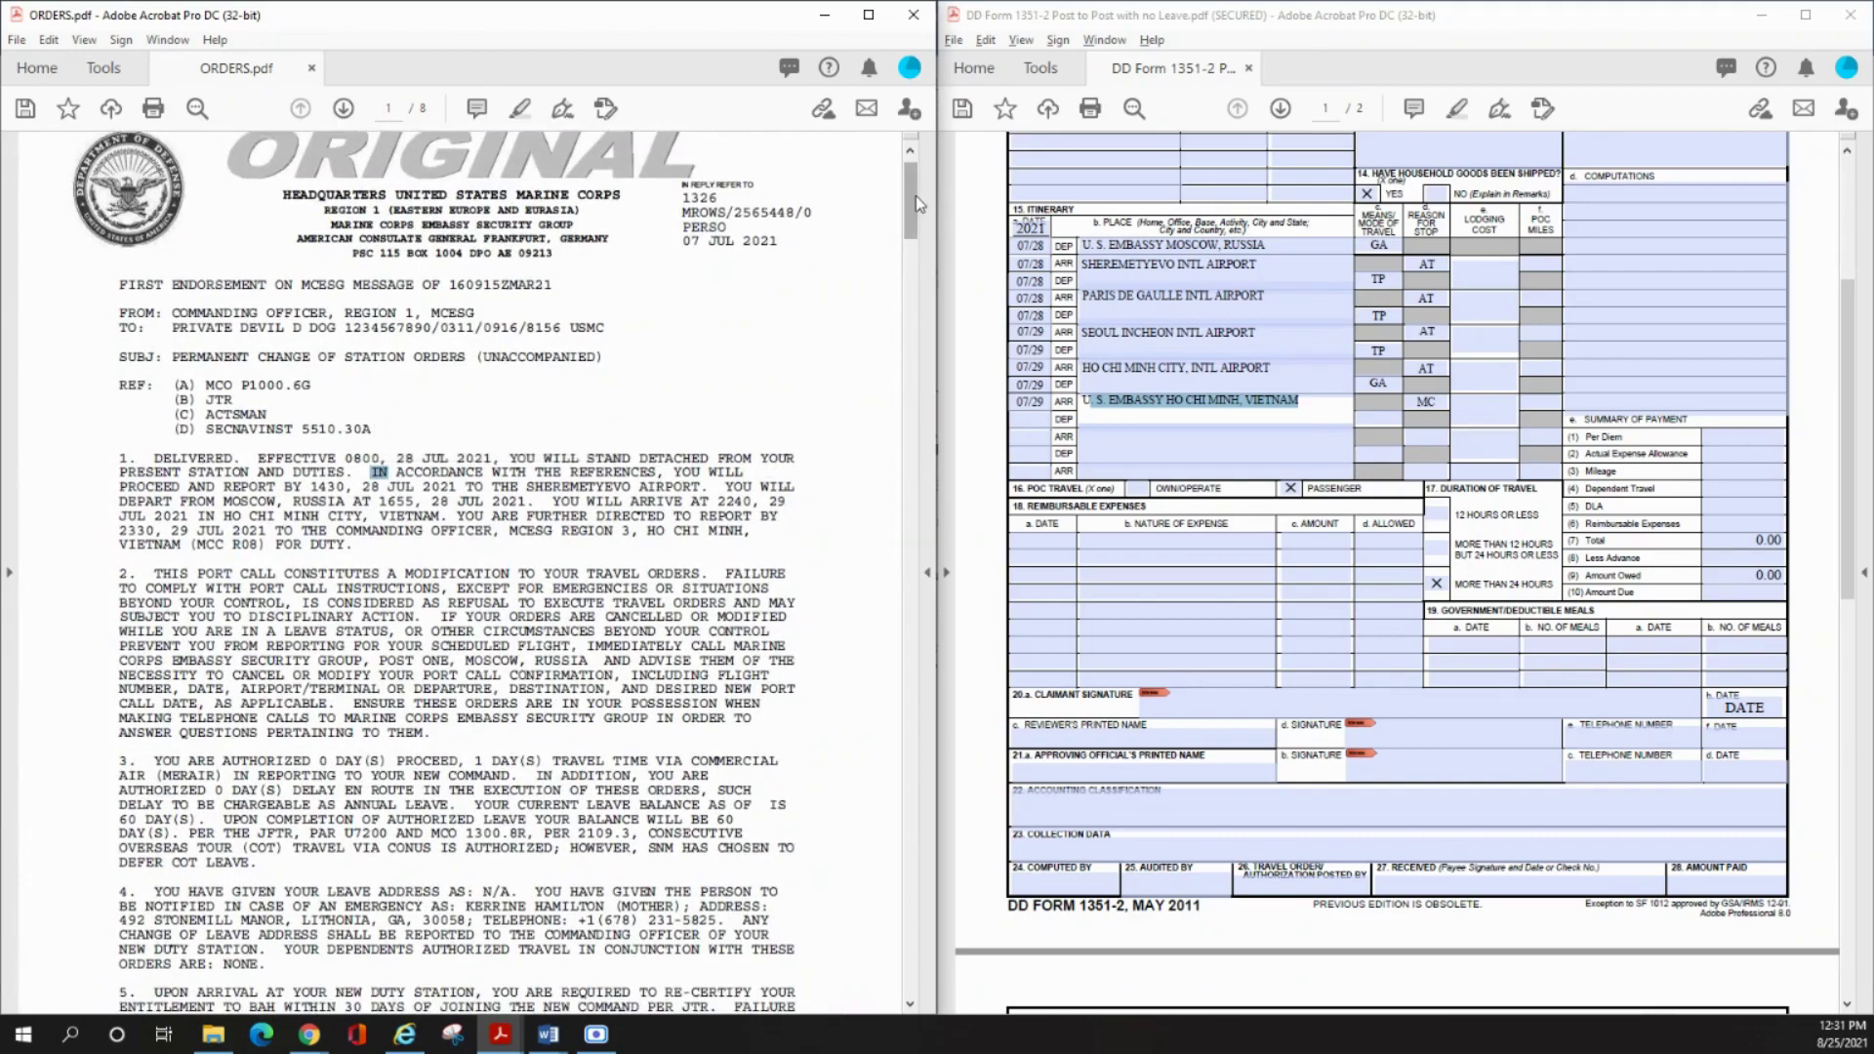
pyautogui.moveTo(916, 203); pyautogui.dragTo(899, 752)
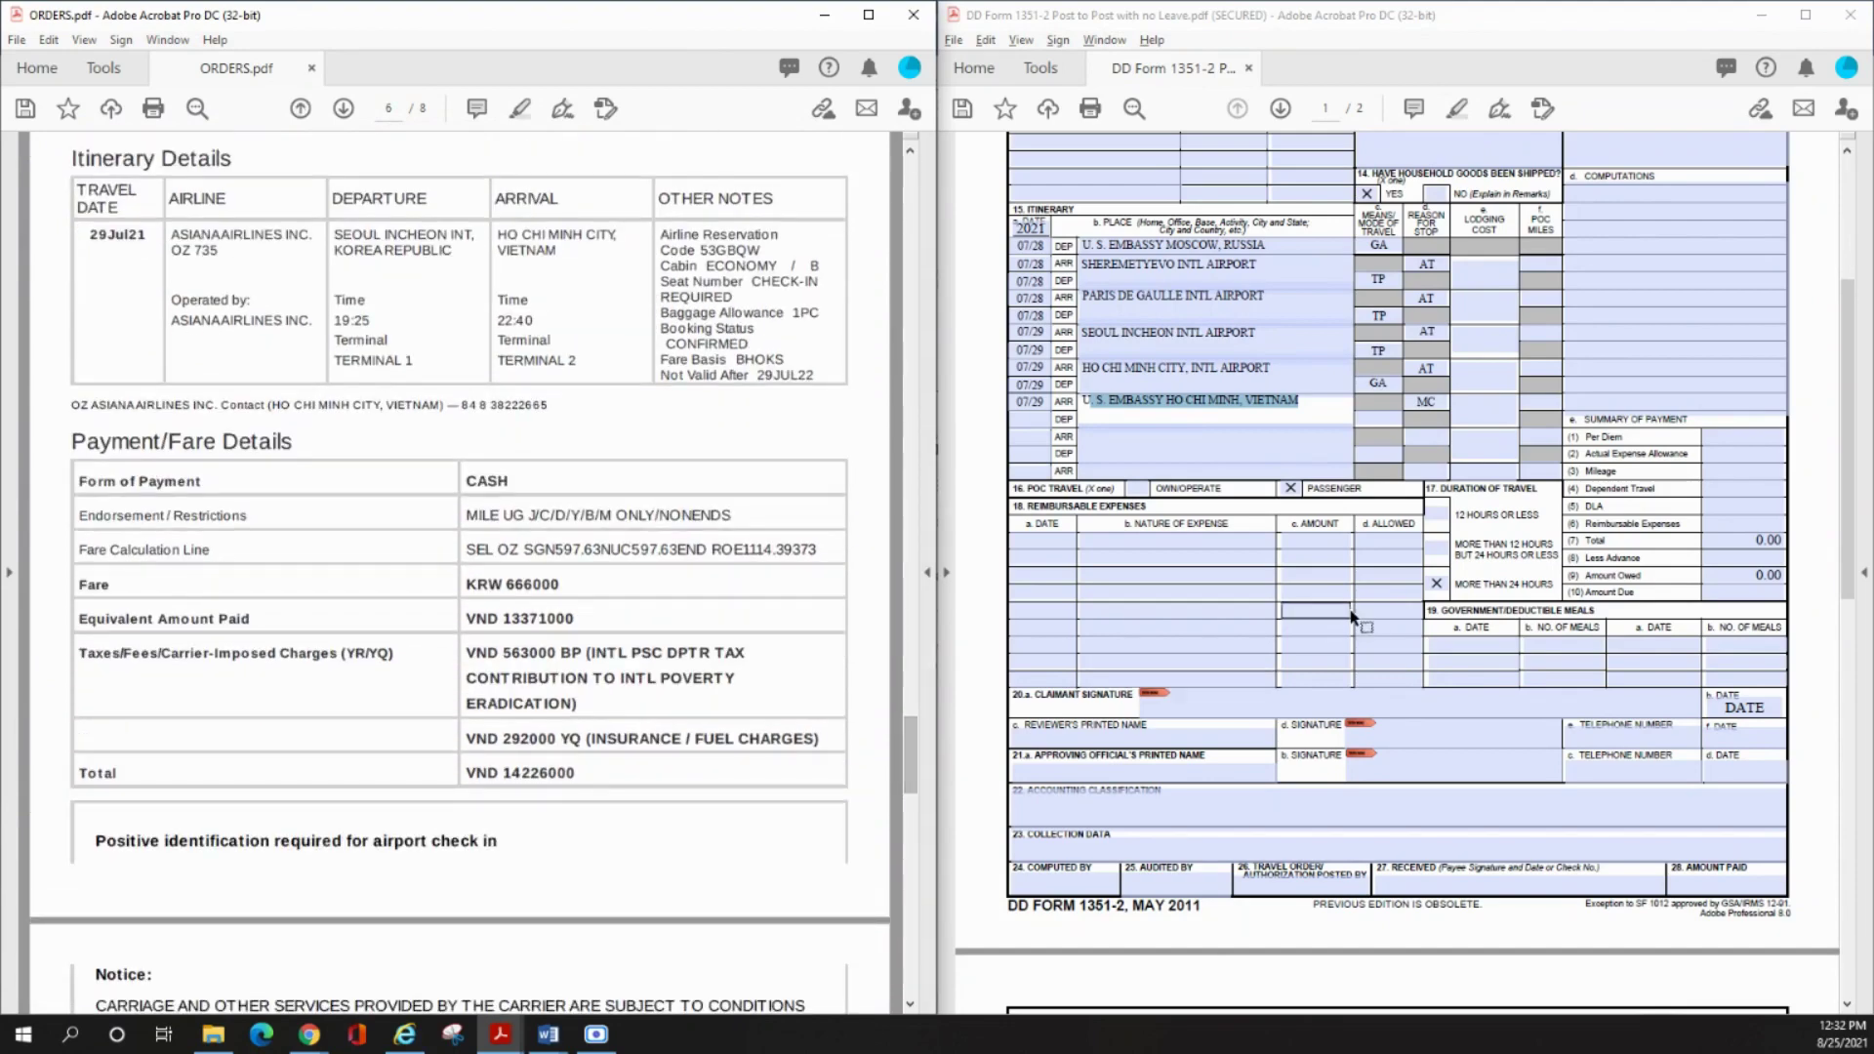
# - Leave block 17's Duration of Travel marked More than 24 hours and move the orders to page 8
pyautogui.click(1439, 553)
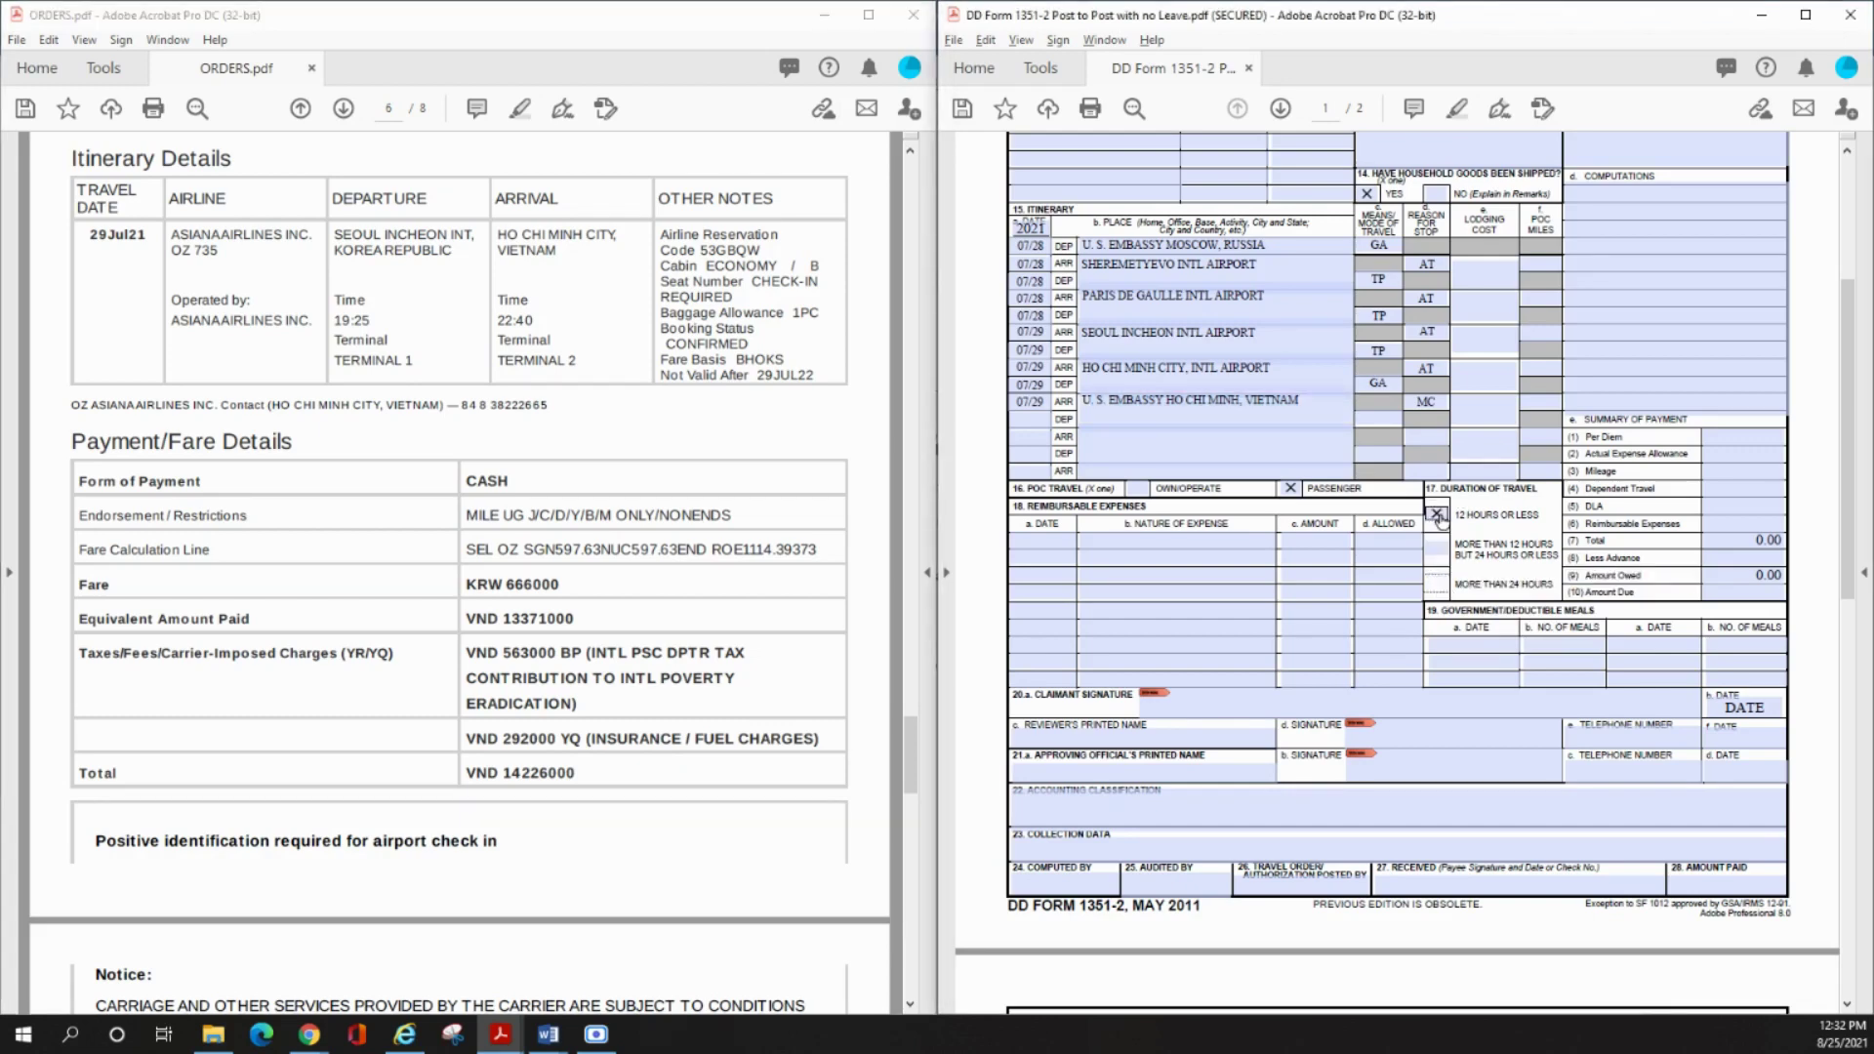
pyautogui.click(1437, 584)
pyautogui.scroll(-10, 640, 431)
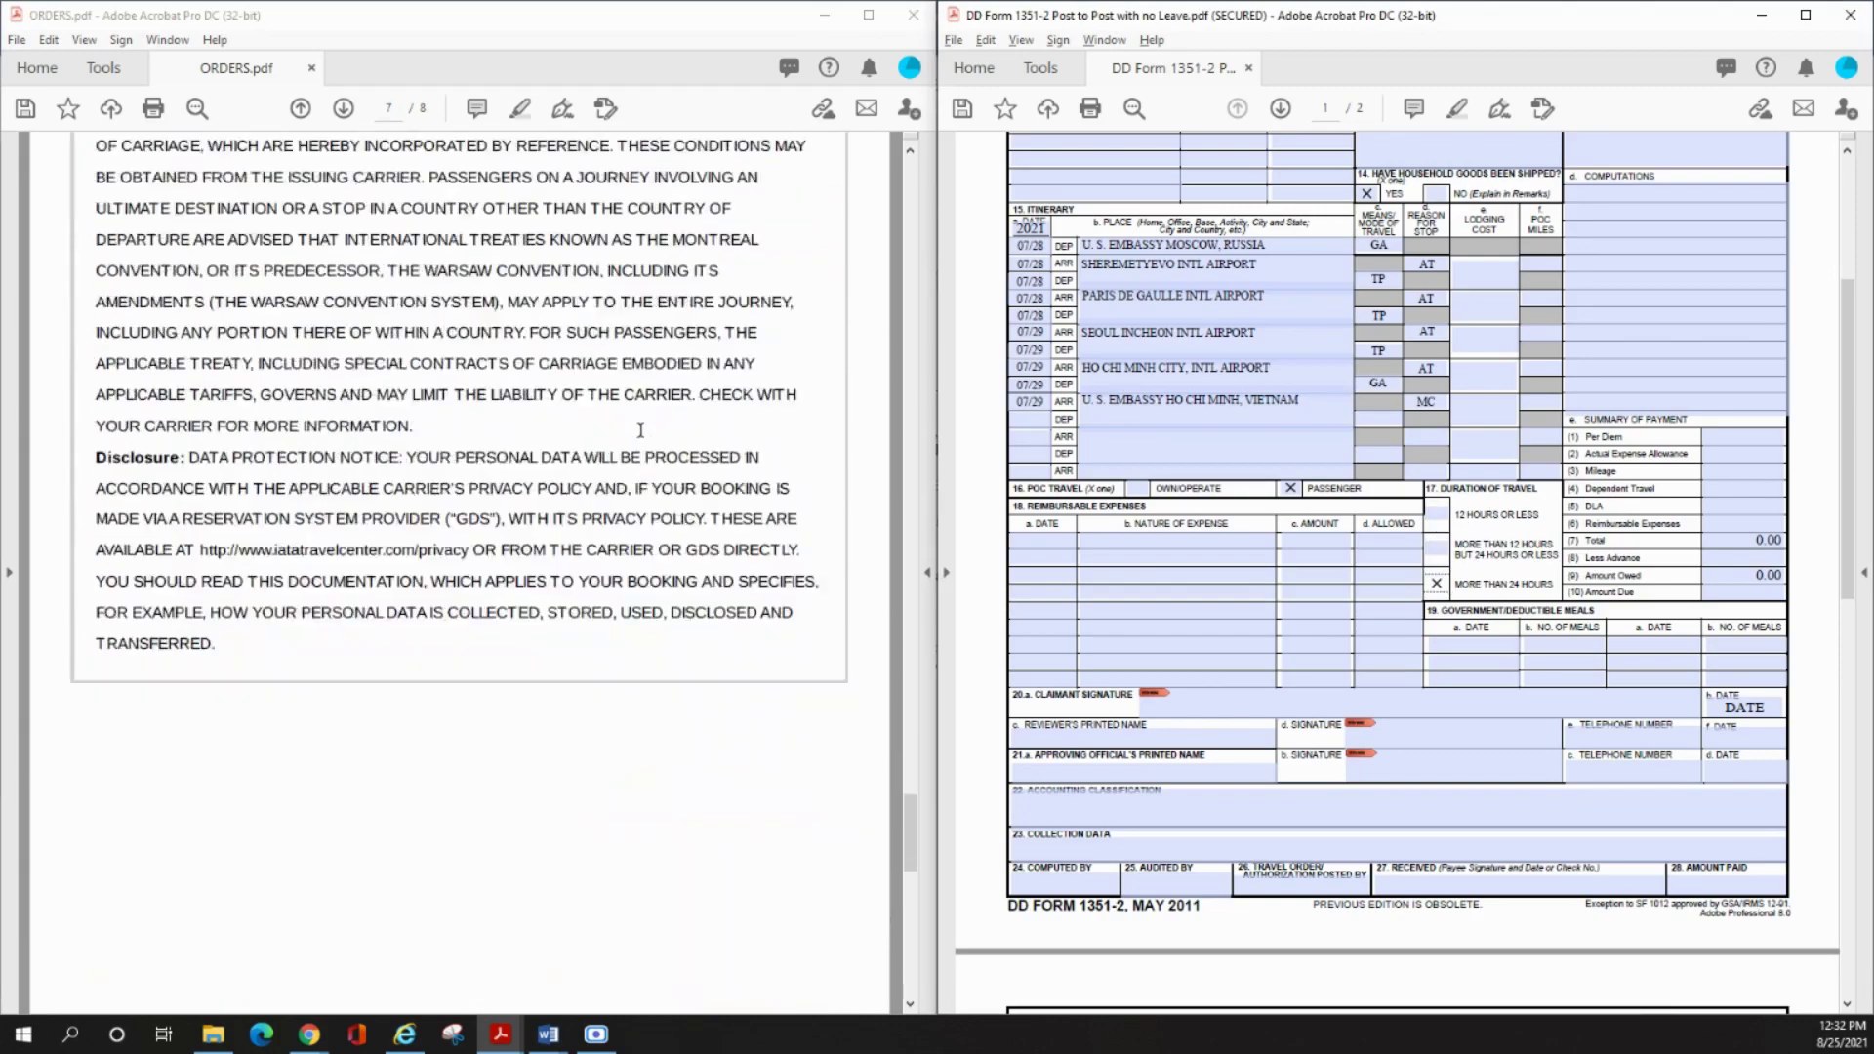
pyautogui.scroll(-5, 640, 430)
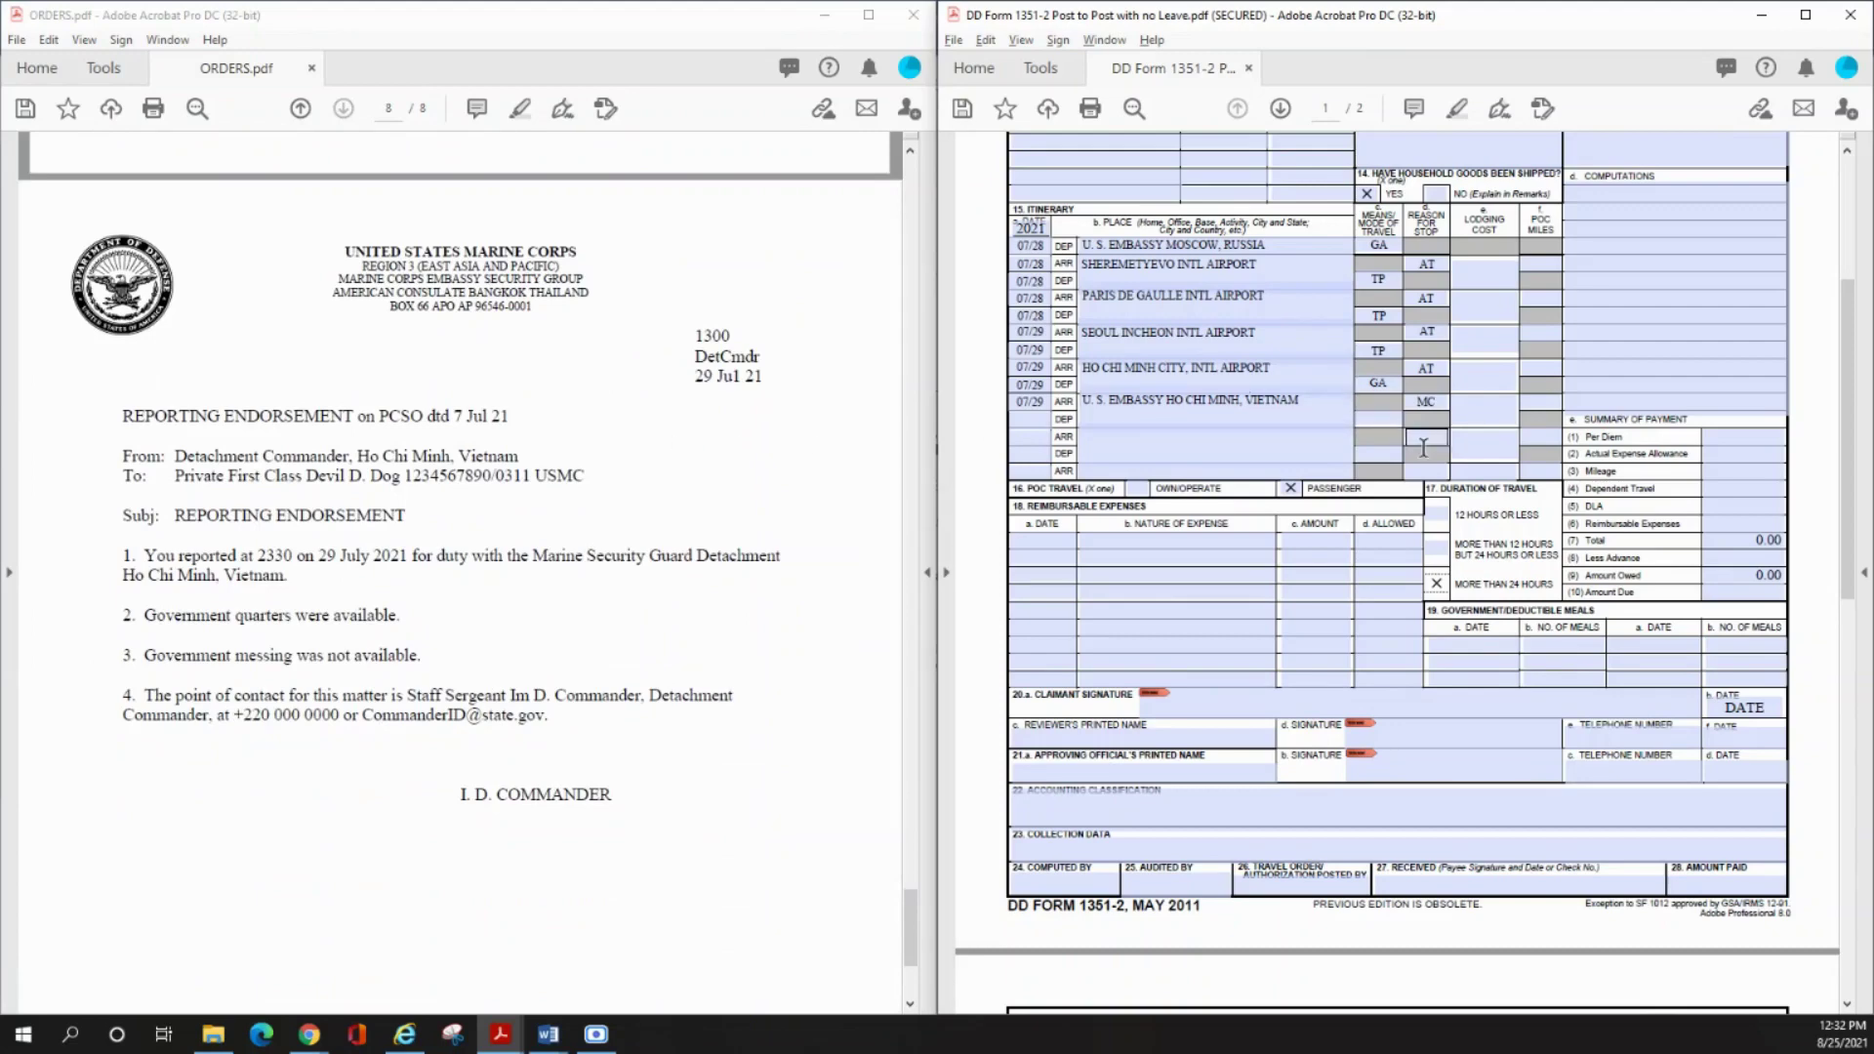
# - Scroll the voucher to its opening page and the orders back to page 1, clearing the selection
pyautogui.scroll(-2, 1357, 537)
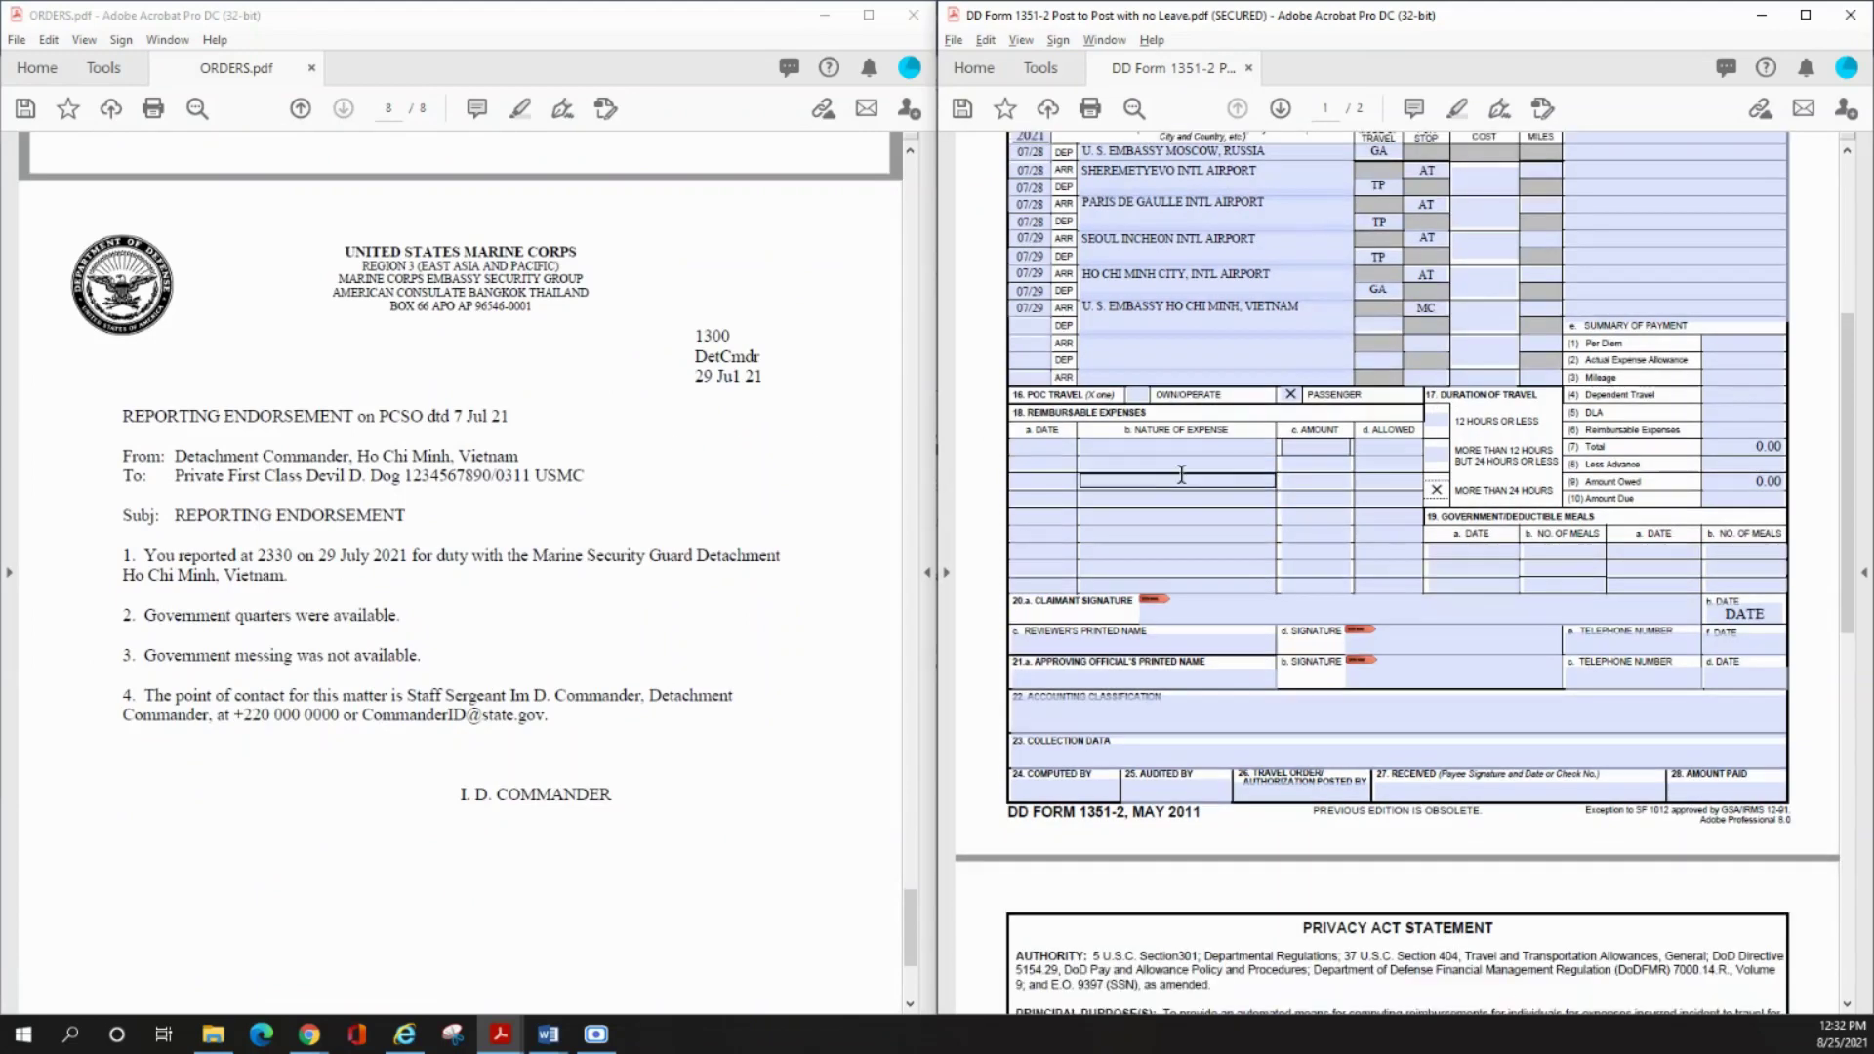
pyautogui.scroll(-3, 1181, 480)
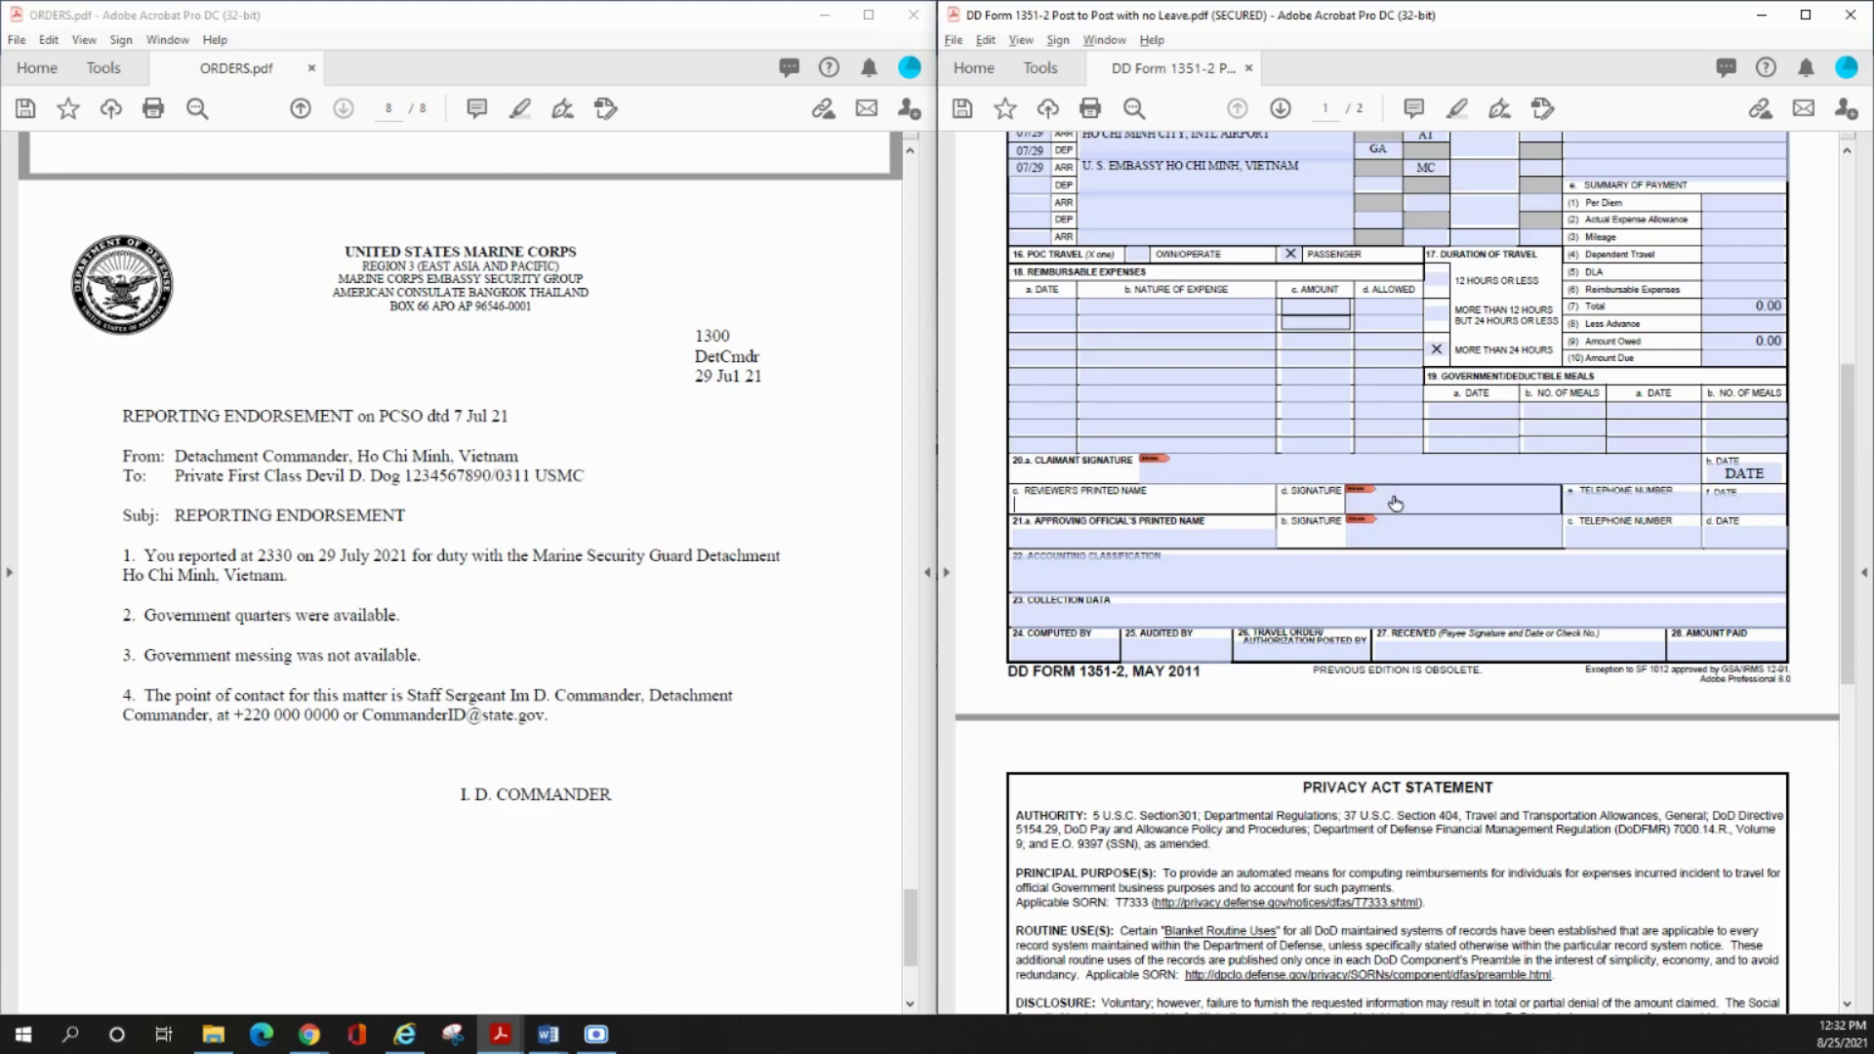
pyautogui.scroll(5, 1573, 498)
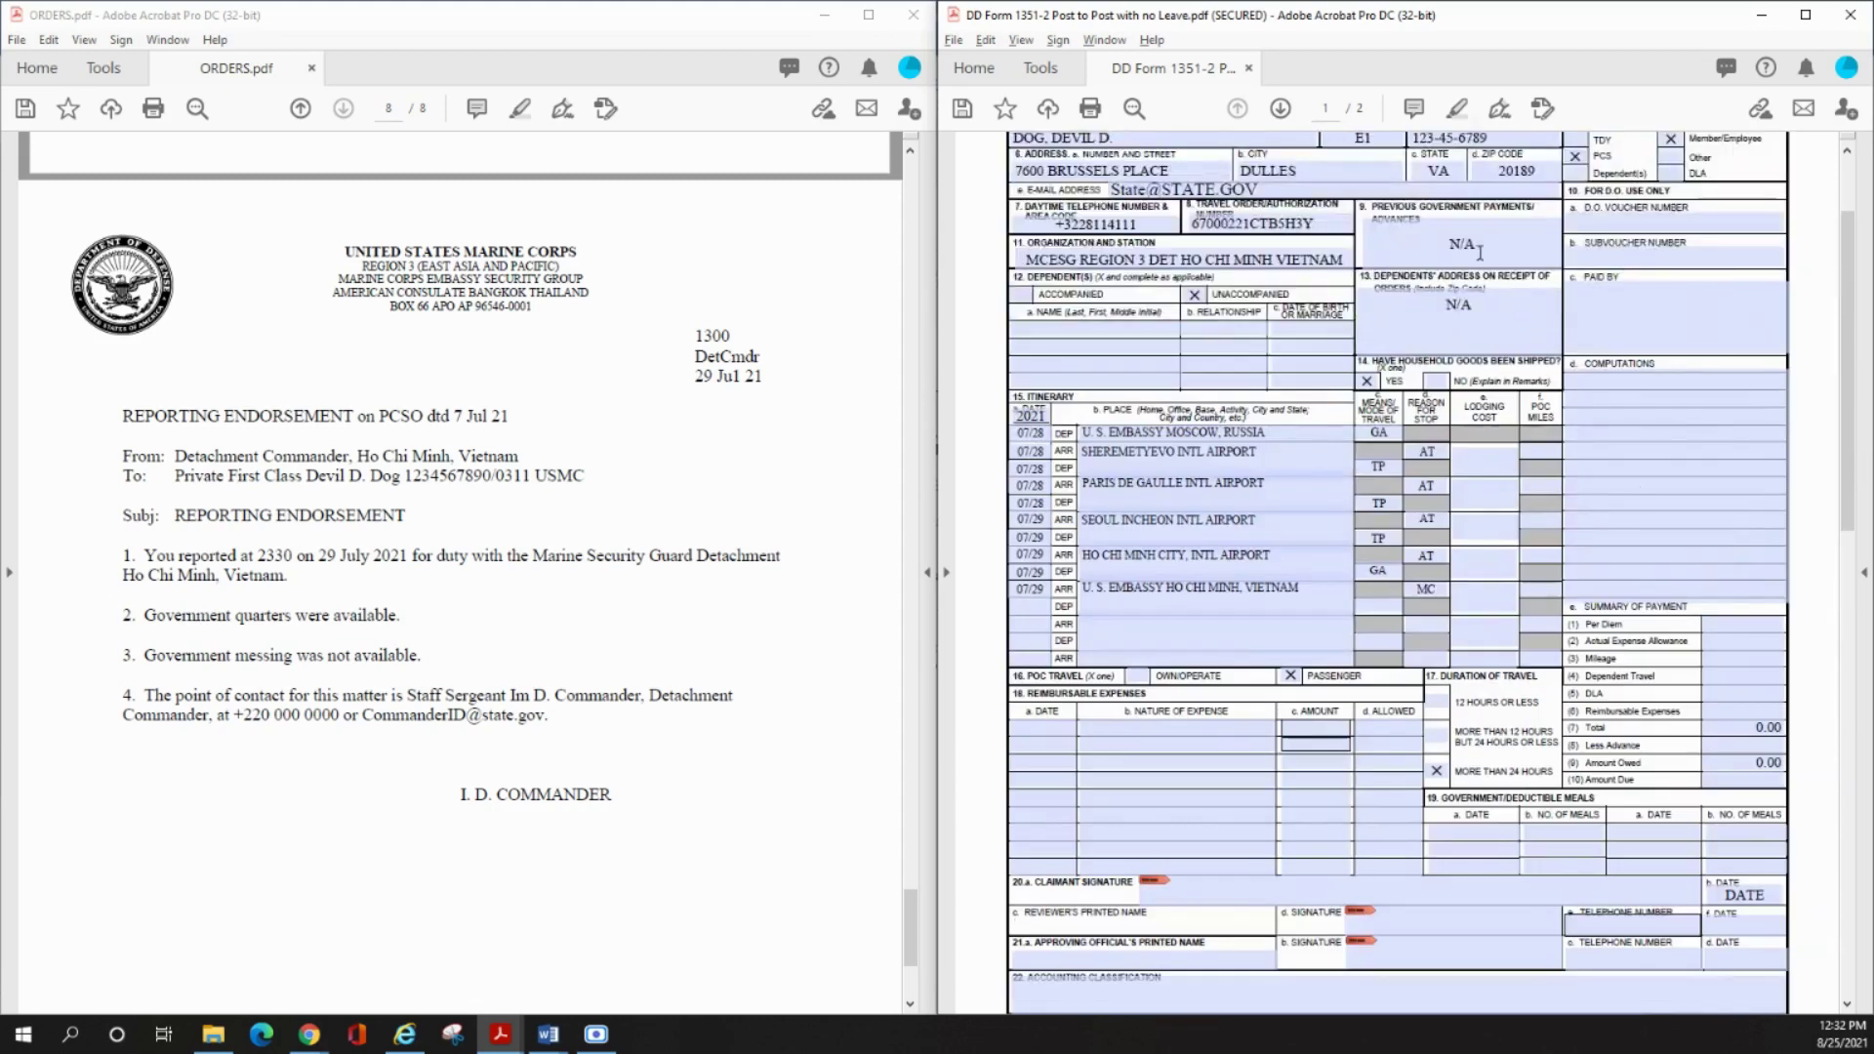
pyautogui.scroll(-1, 1474, 534)
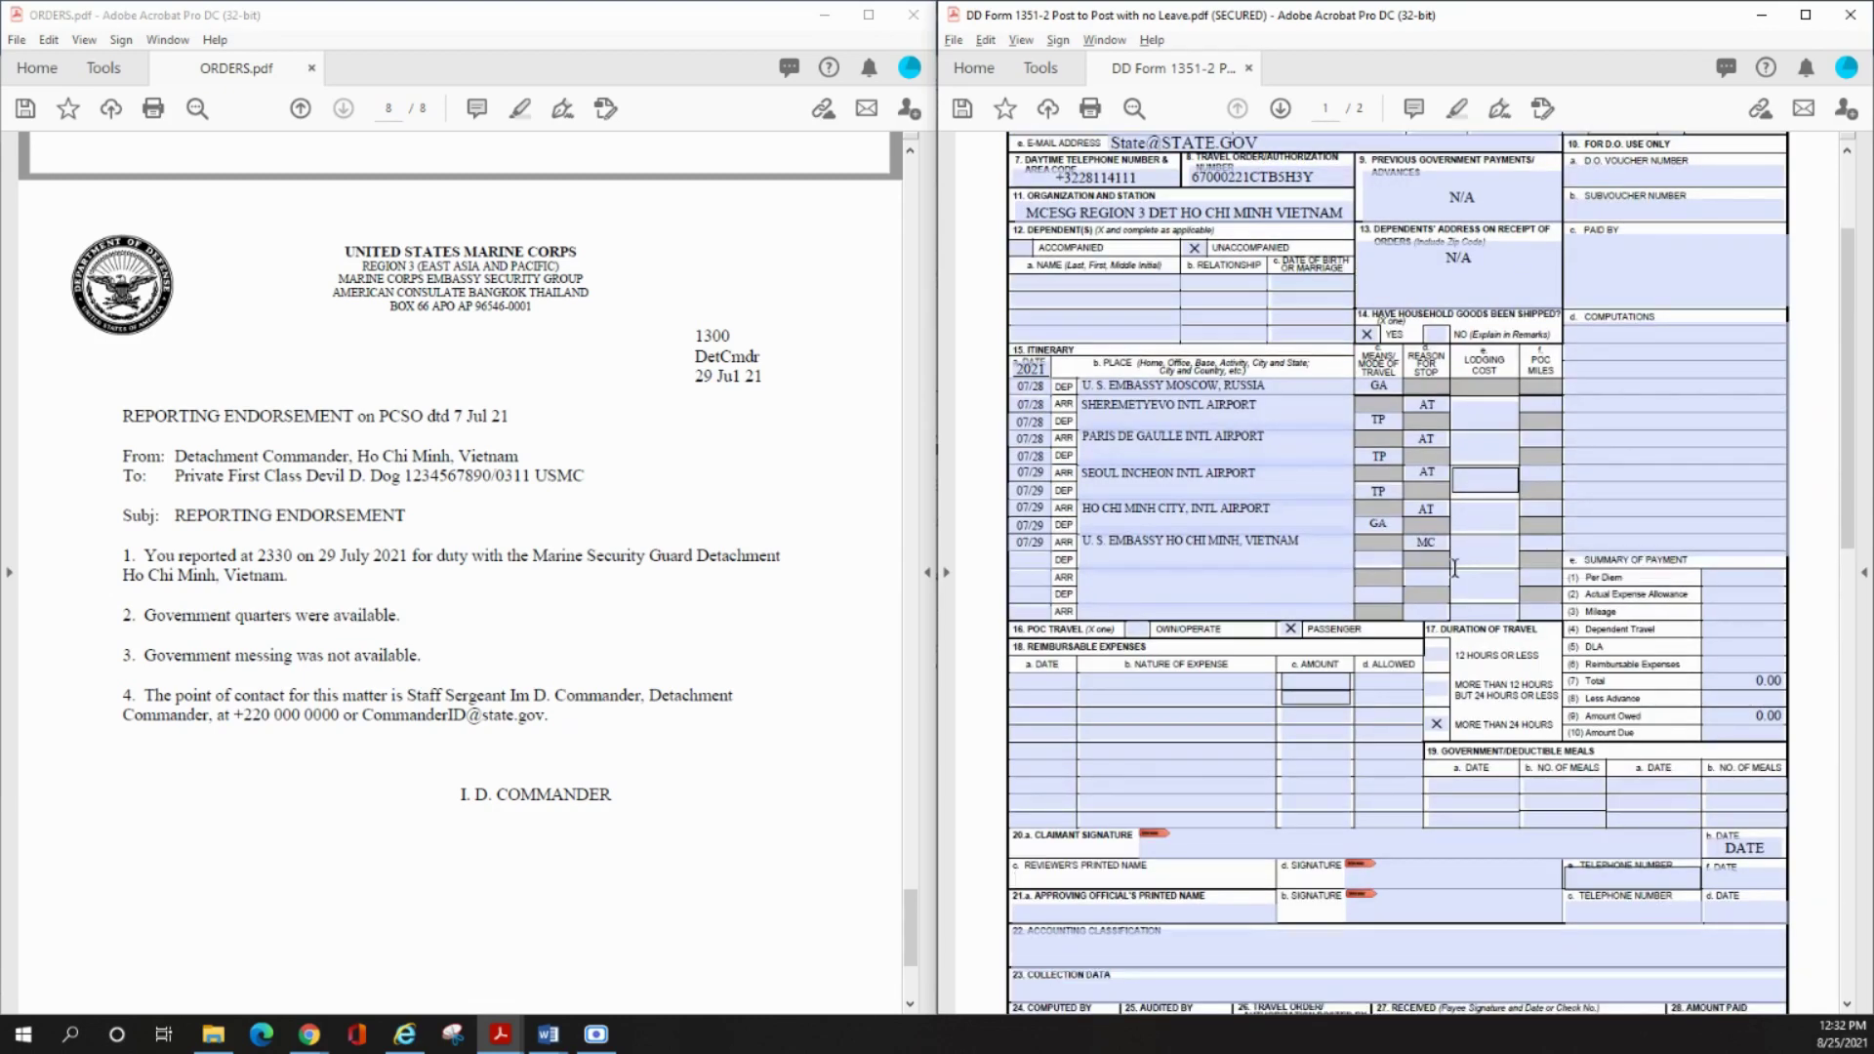
pyautogui.scroll(4, 1353, 616)
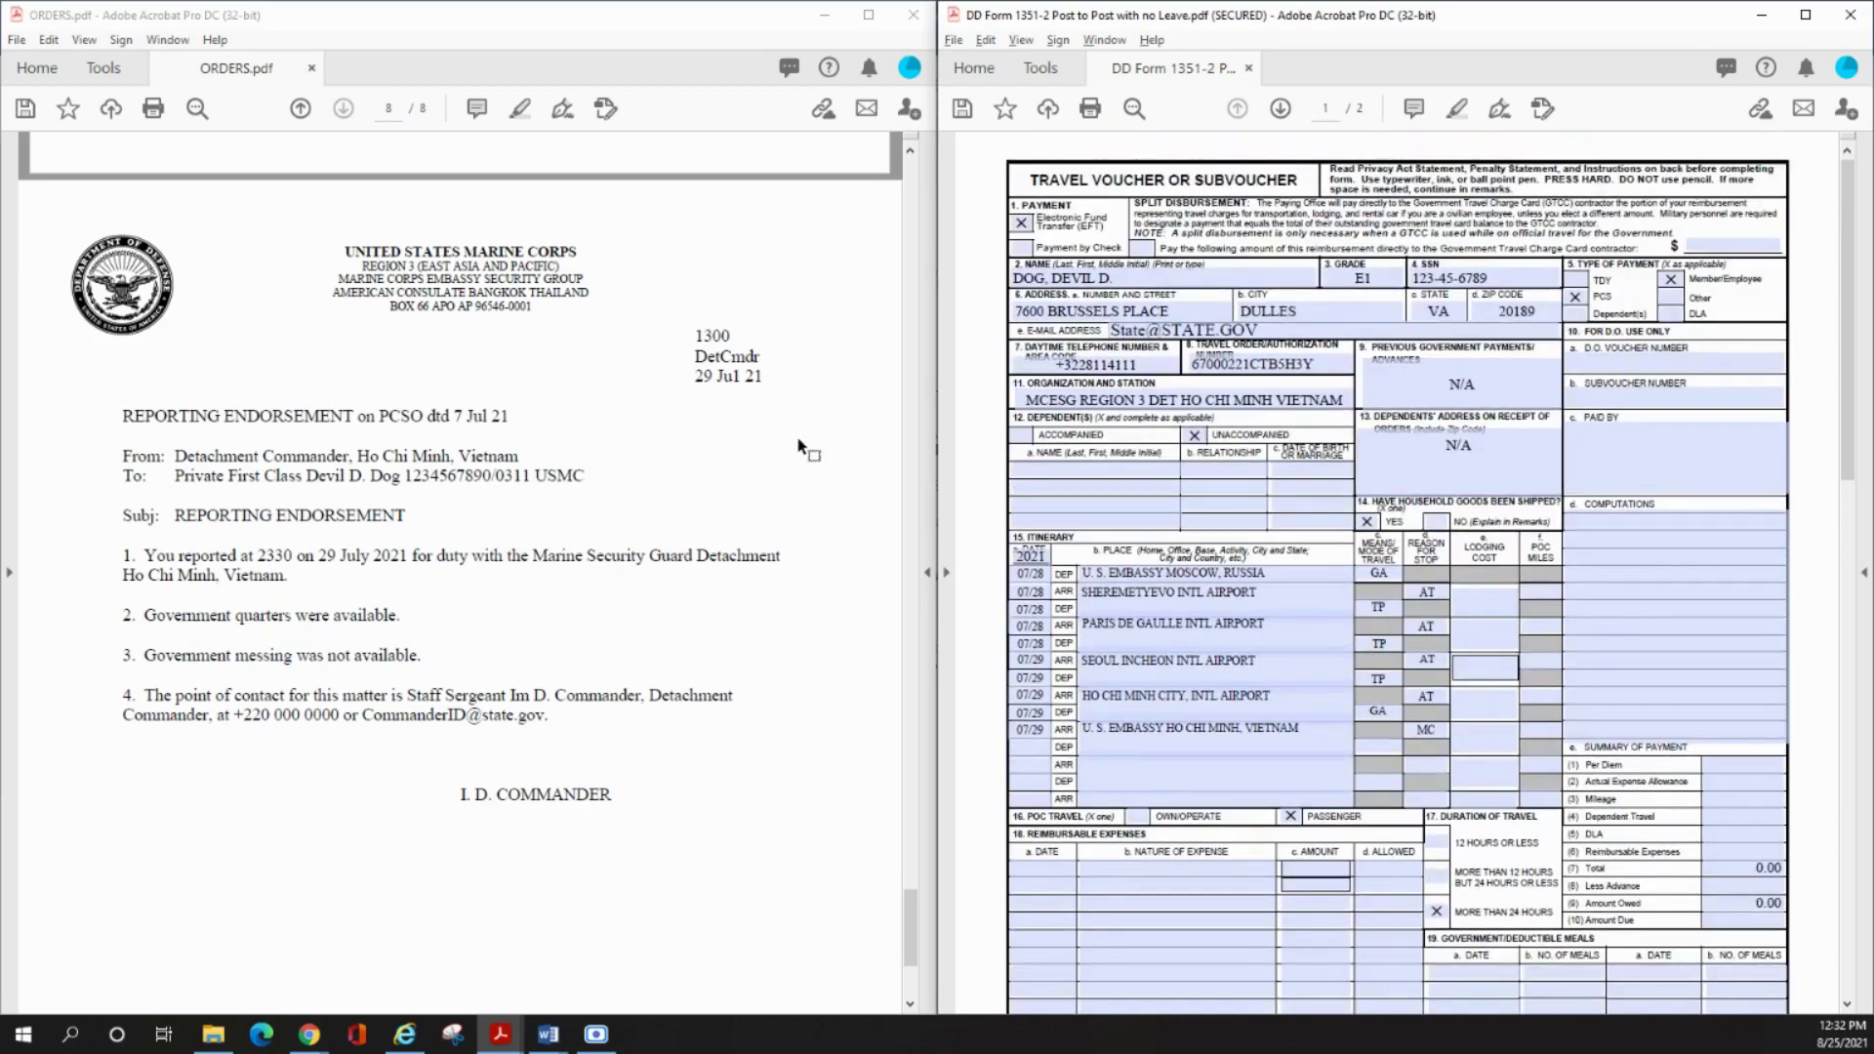
pyautogui.scroll(15, 823, 468)
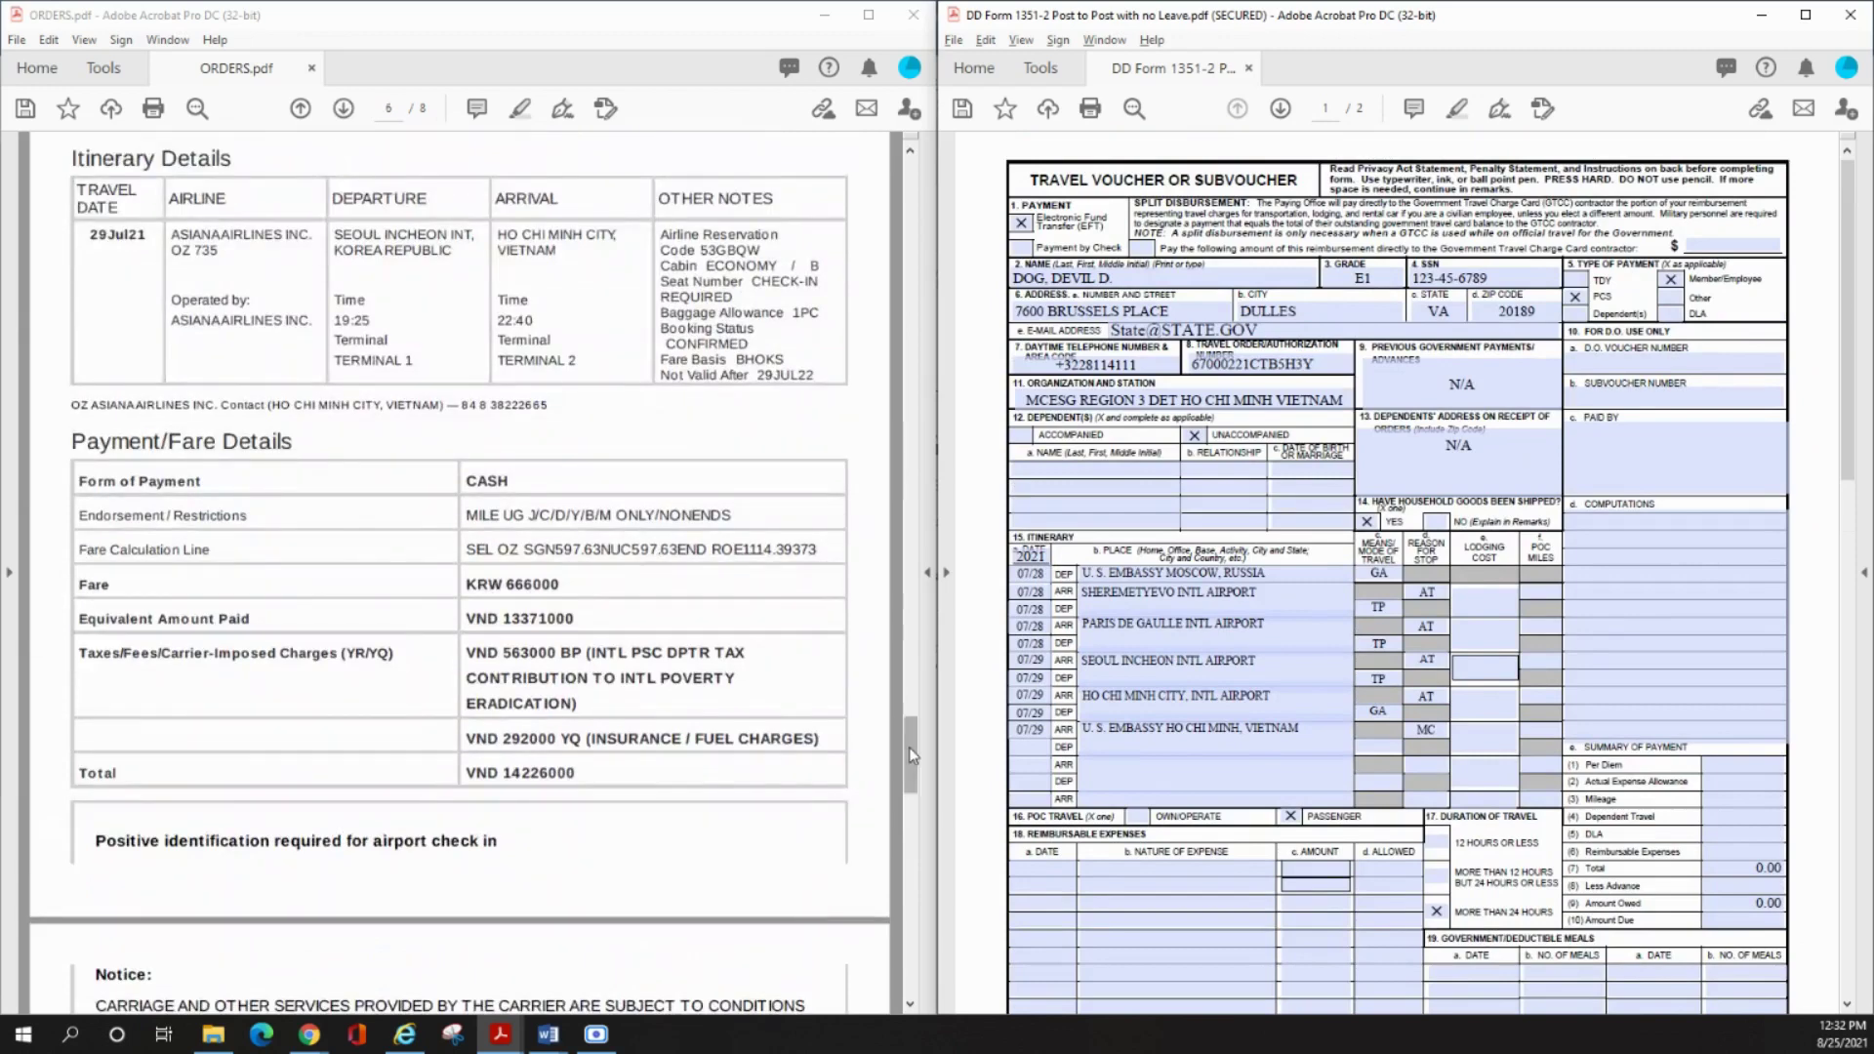
pyautogui.moveTo(909, 747); pyautogui.dragTo(969, 179)
pyautogui.hotkey('ctrl', 'a')
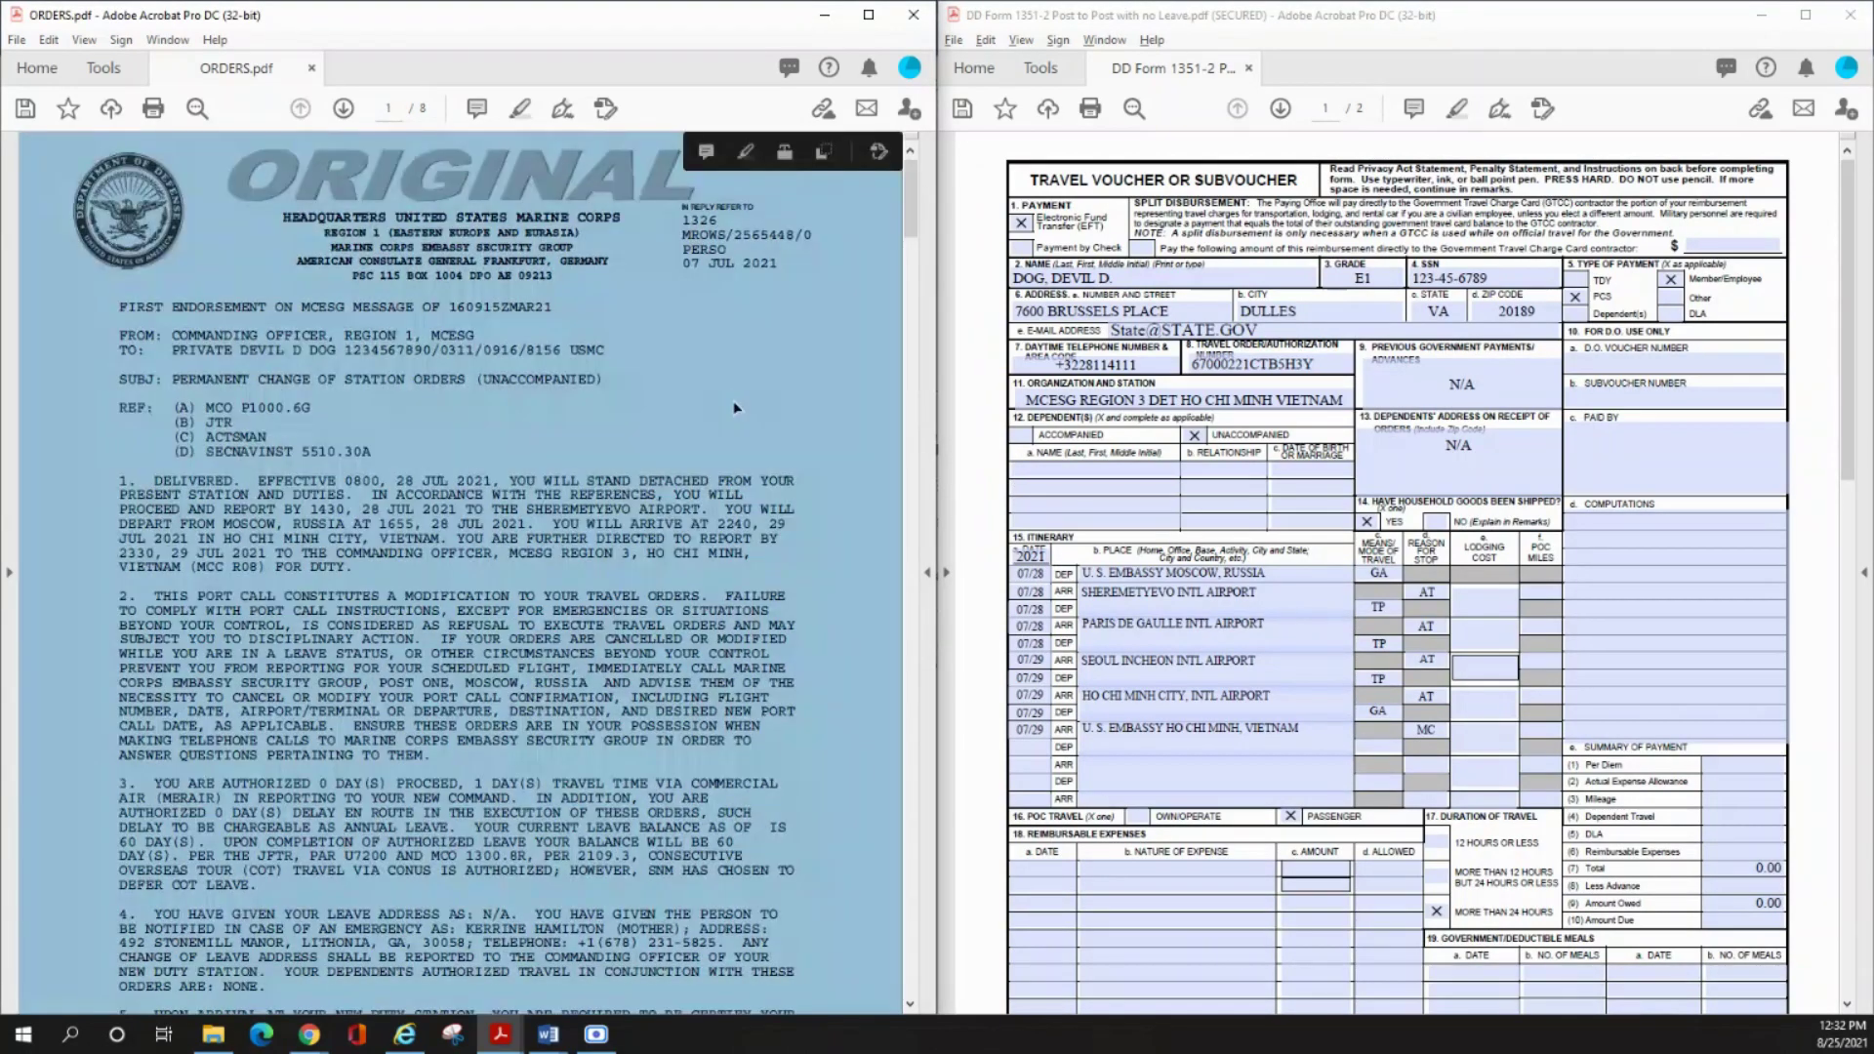
pyautogui.click(736, 407)
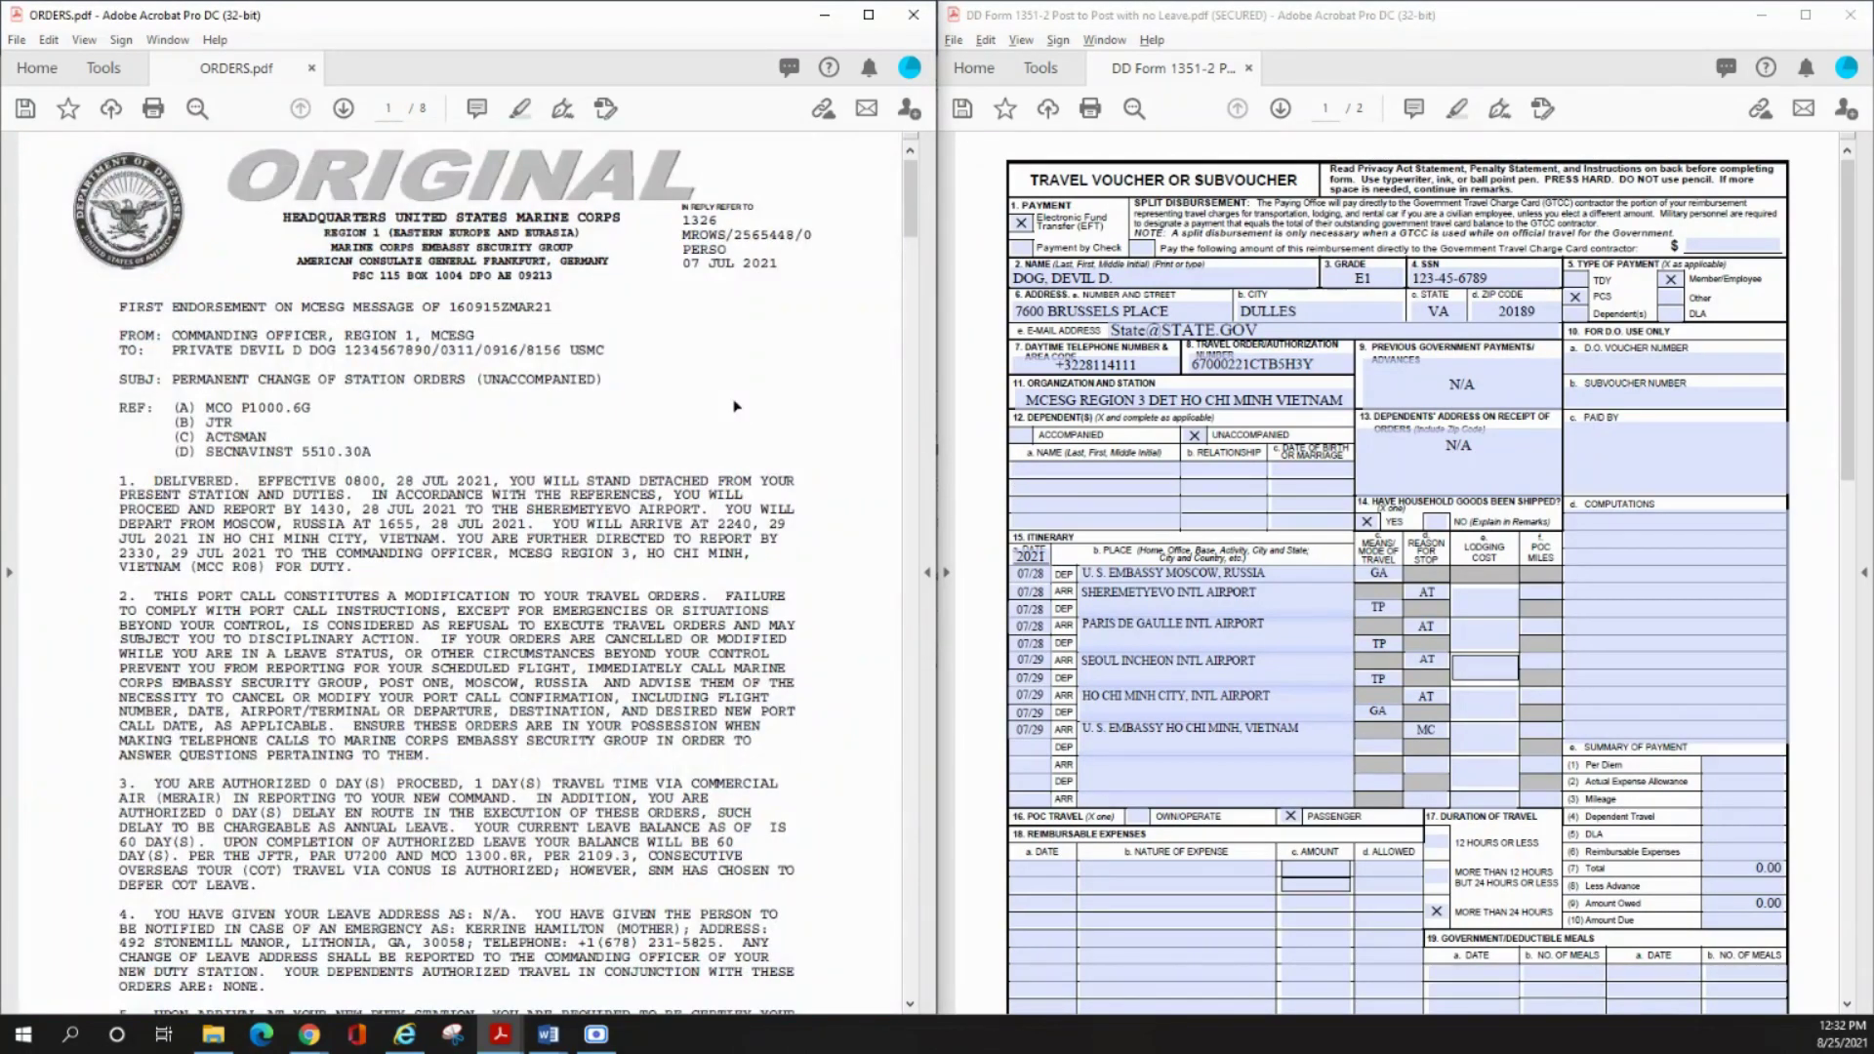